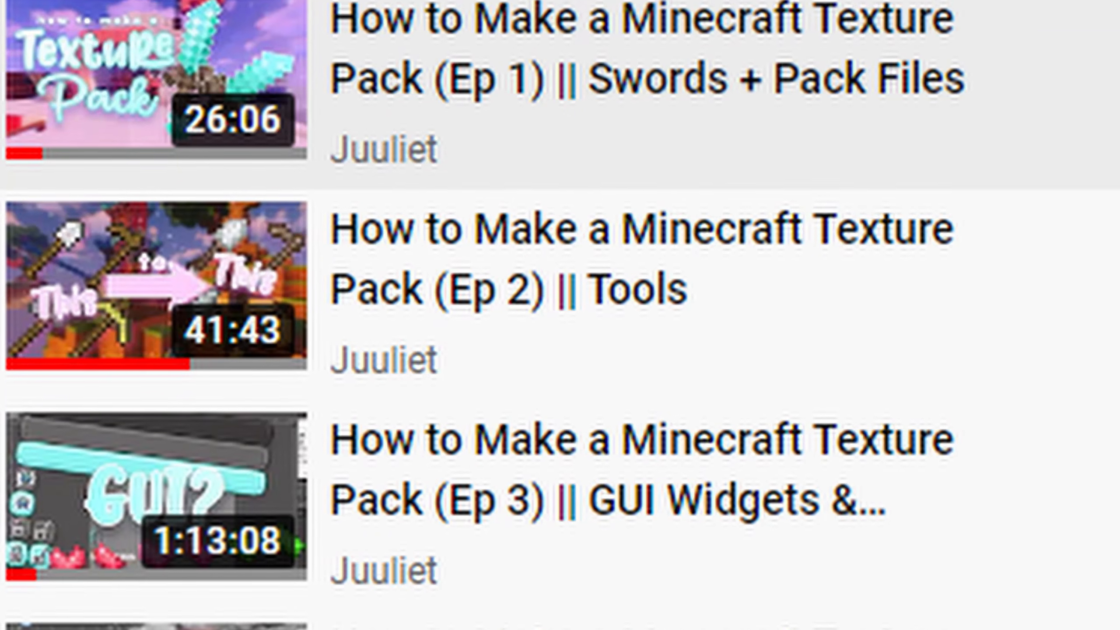
scroll(560, 315, "down", 8)
scroll(559, 315, "up", 2)
scroll(560, 314, "down", 1)
scroll(560, 315, "up", 2)
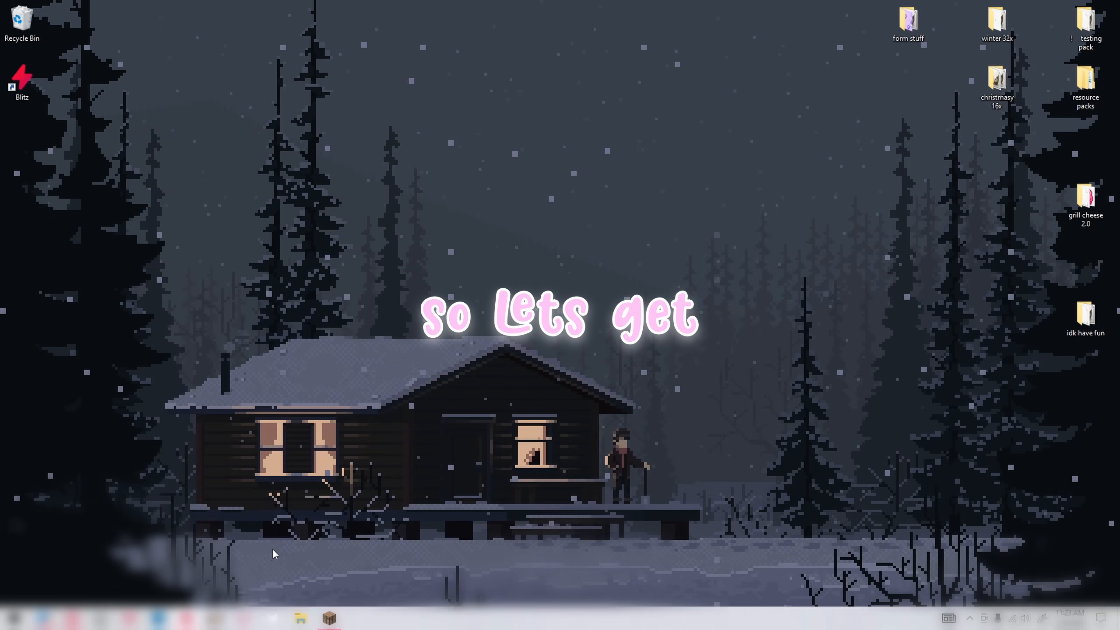
Switch to GIMP and open pallete.xcf from the idk have fun folder on the Desktop
left_click(272, 620)
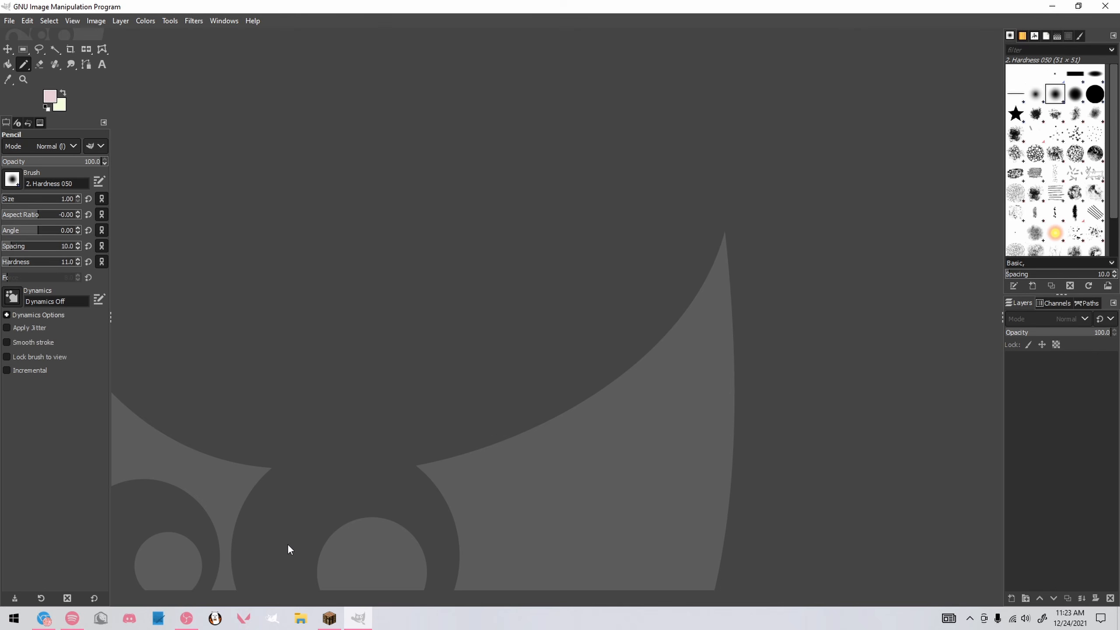
left_click(3, 23)
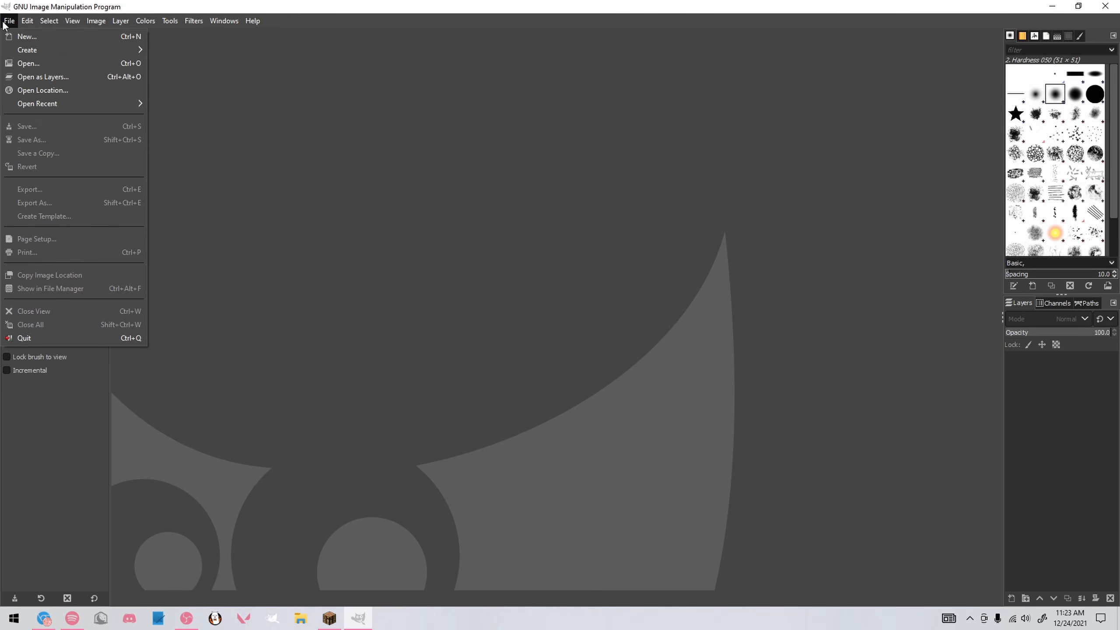
left_click(17, 63)
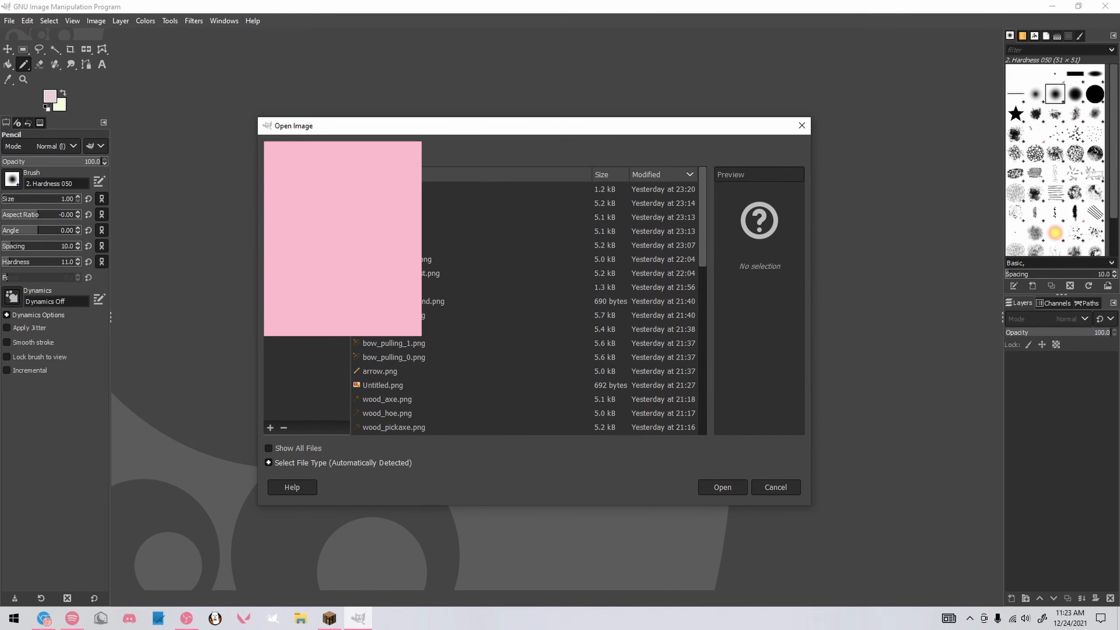
left_click(299, 231)
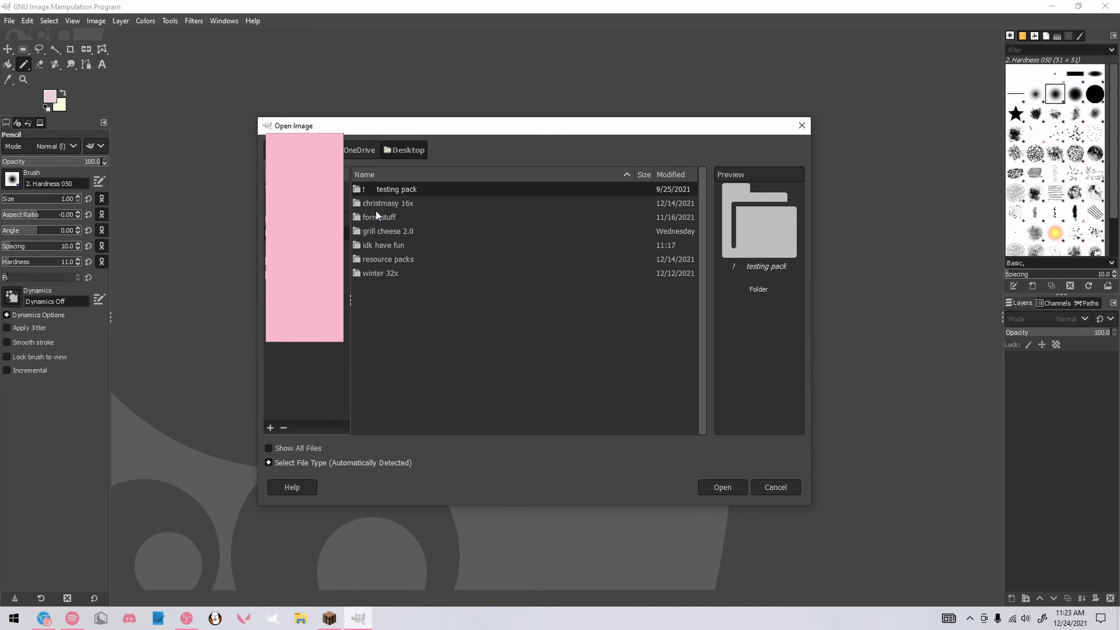
double_click(377, 245)
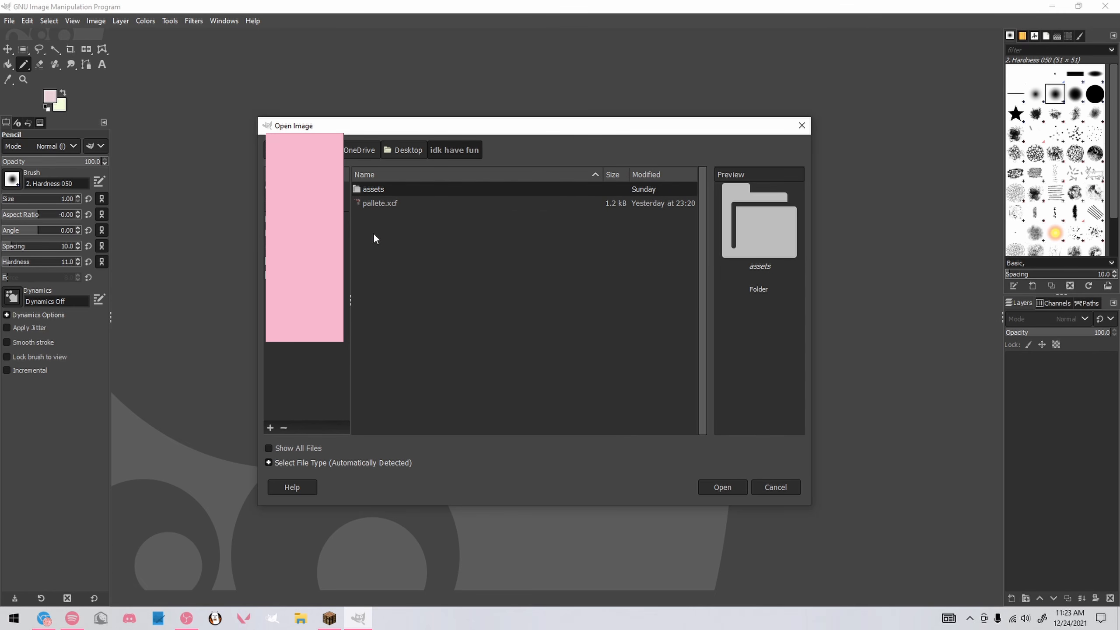
double_click(364, 204)
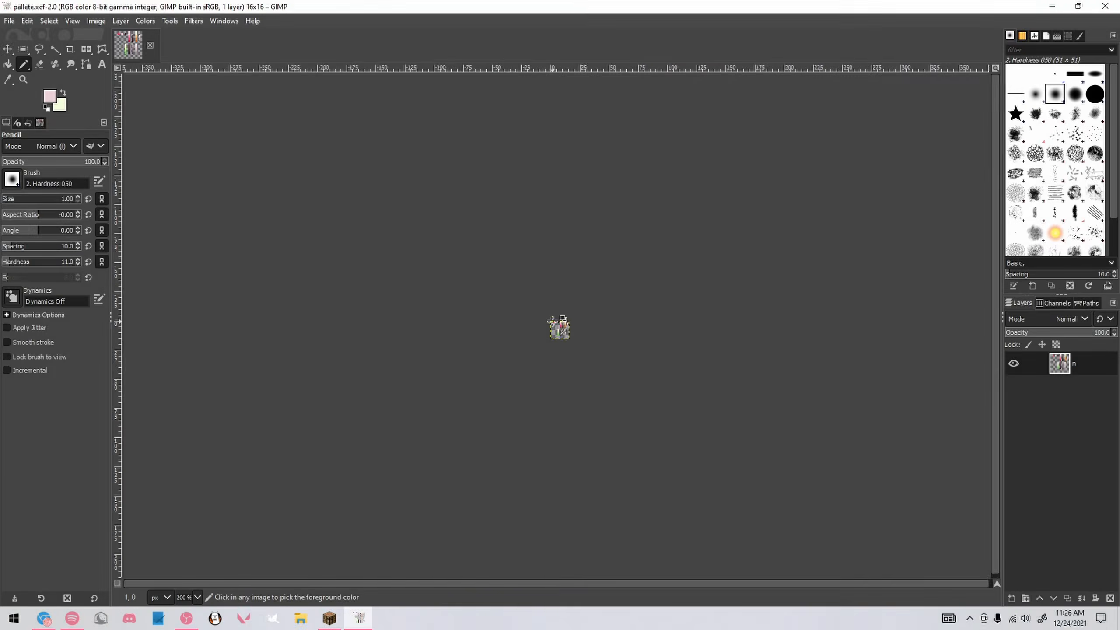
scroll(557, 328, "up", 10)
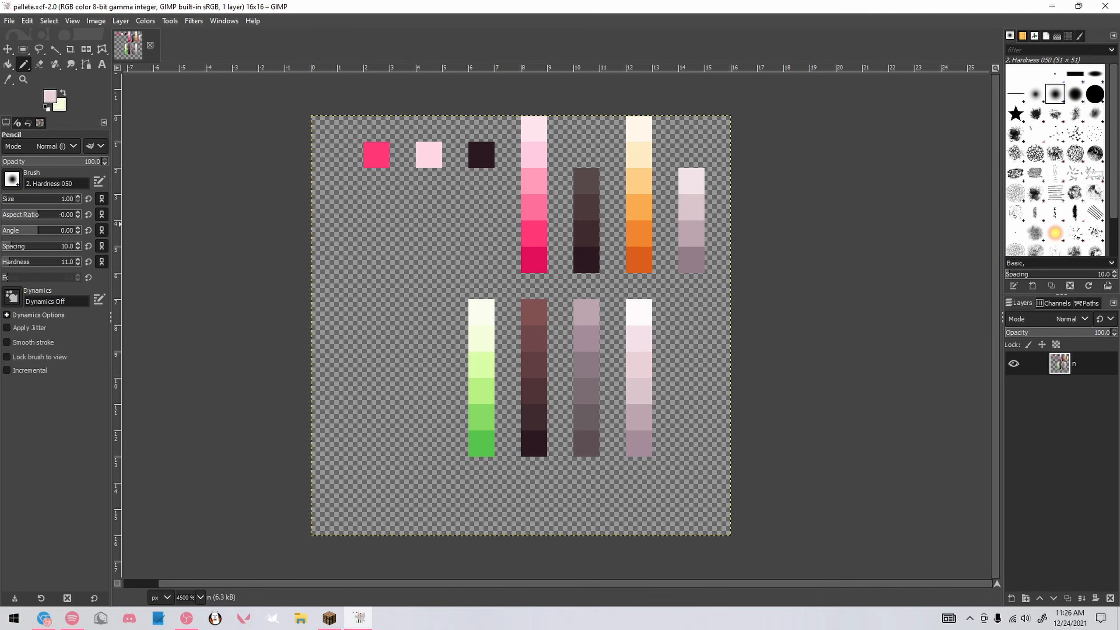
Start opening further images and browse to the pack's assets/minecraft/textures/items folder
left_click(9, 21)
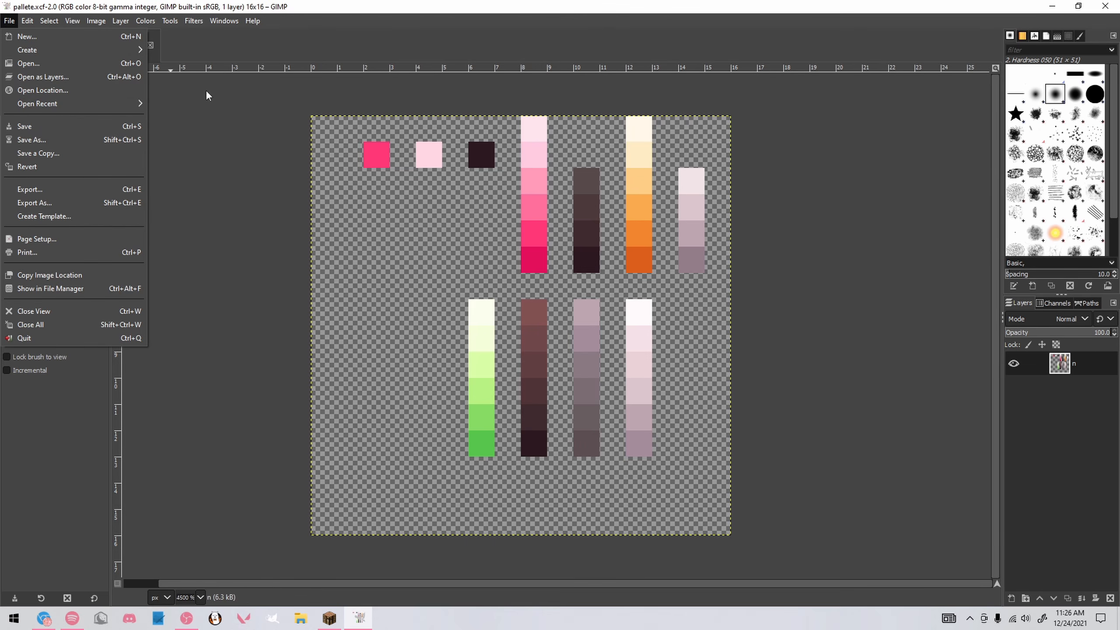
left_click(98, 64)
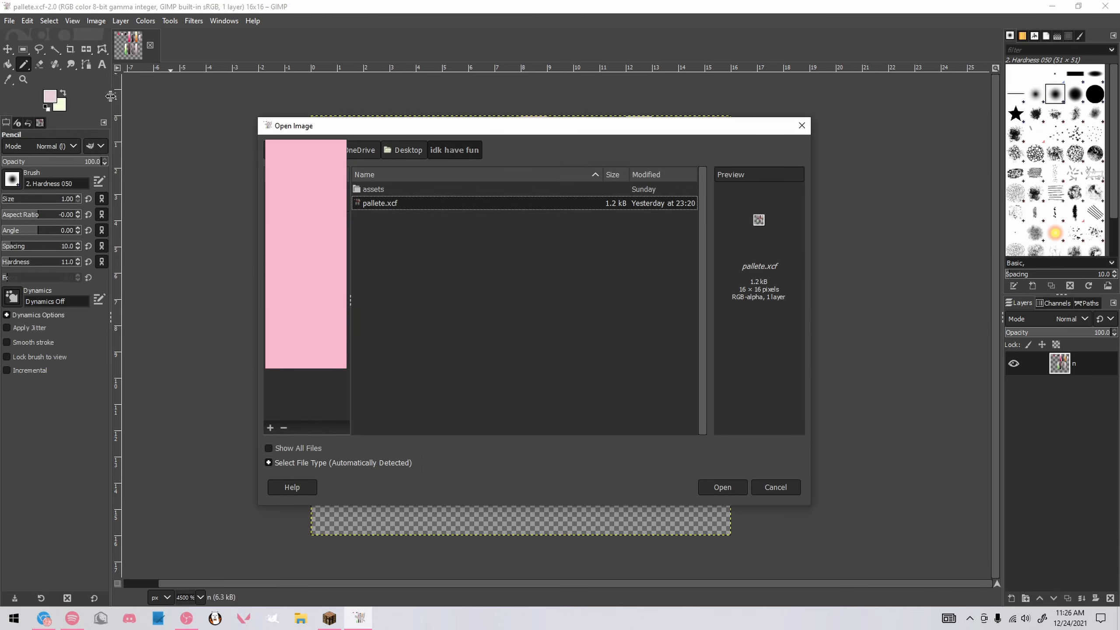
double_click(399, 190)
double_click(399, 189)
double_click(376, 272)
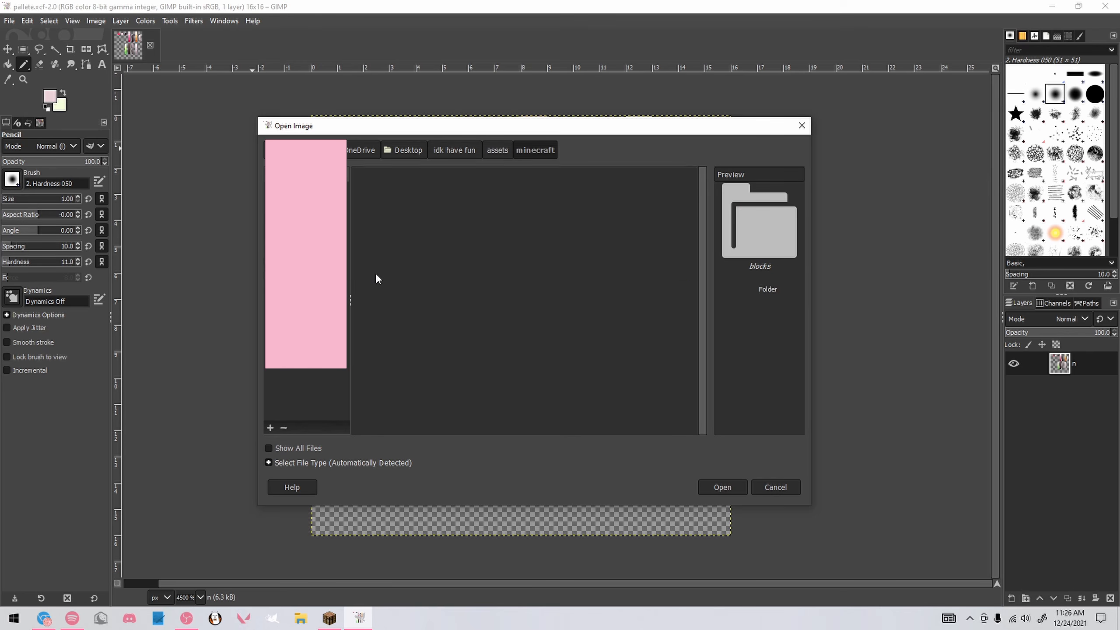
double_click(374, 288)
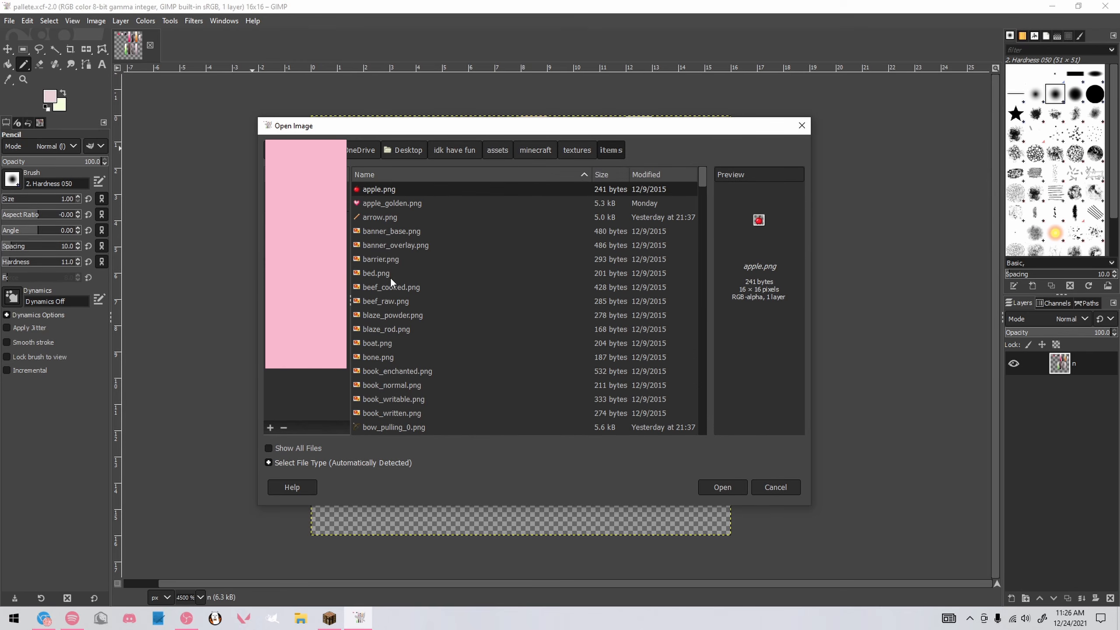
Select diamond.png, emerald.png, gold_ingot.png and iron_ingot.png together in the items folder and open them
scroll(503, 261, "down", 6)
scroll(503, 261, "down", 1)
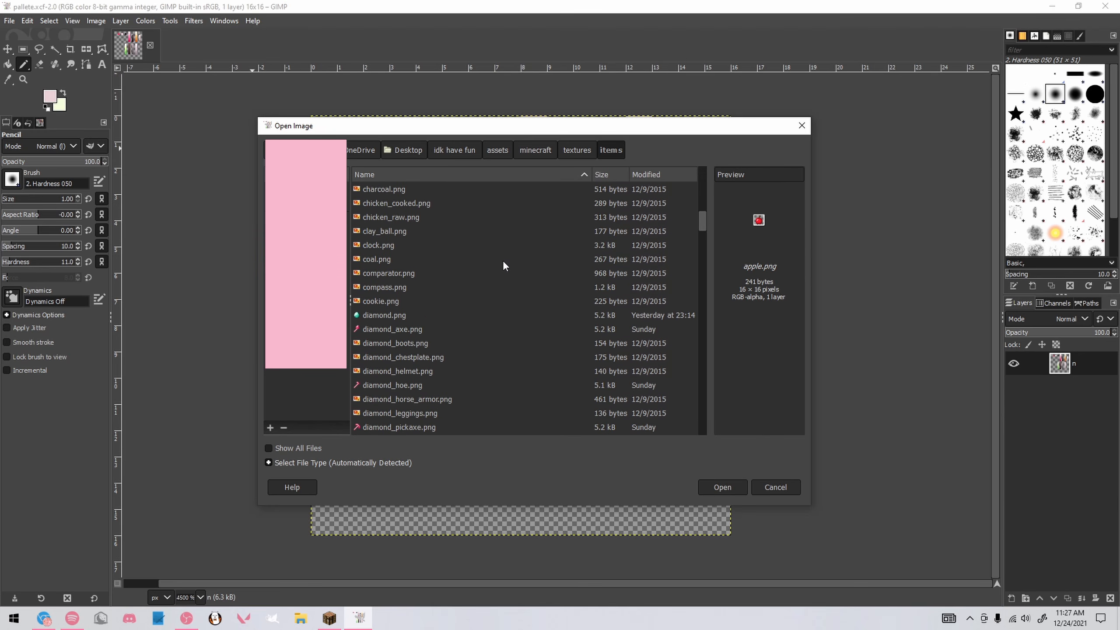
left_click(383, 316)
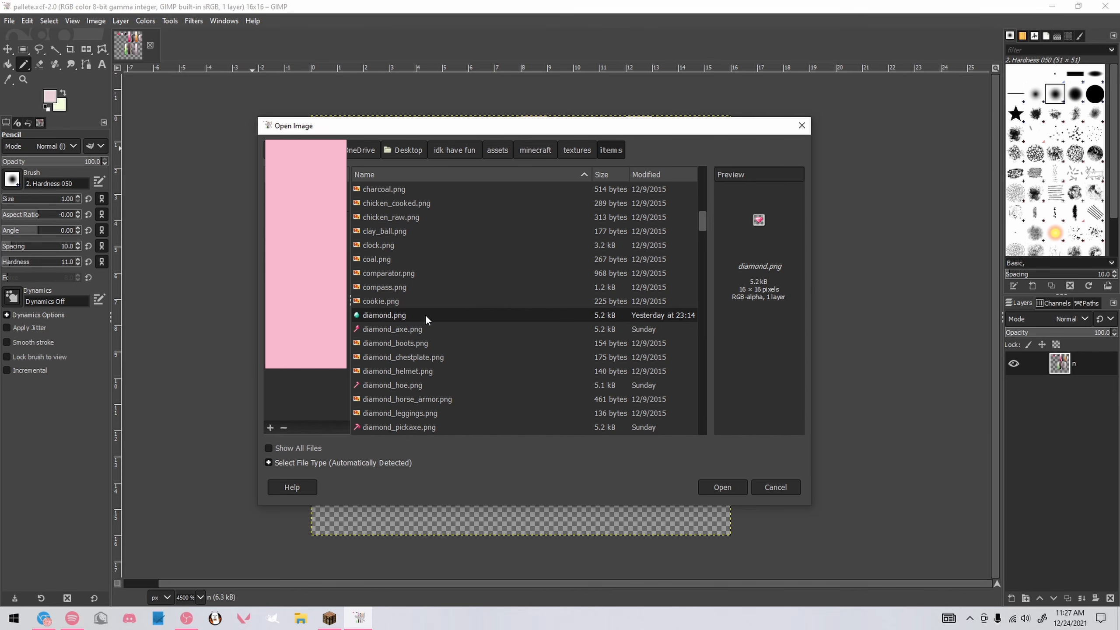
scroll(443, 321, "down", 10)
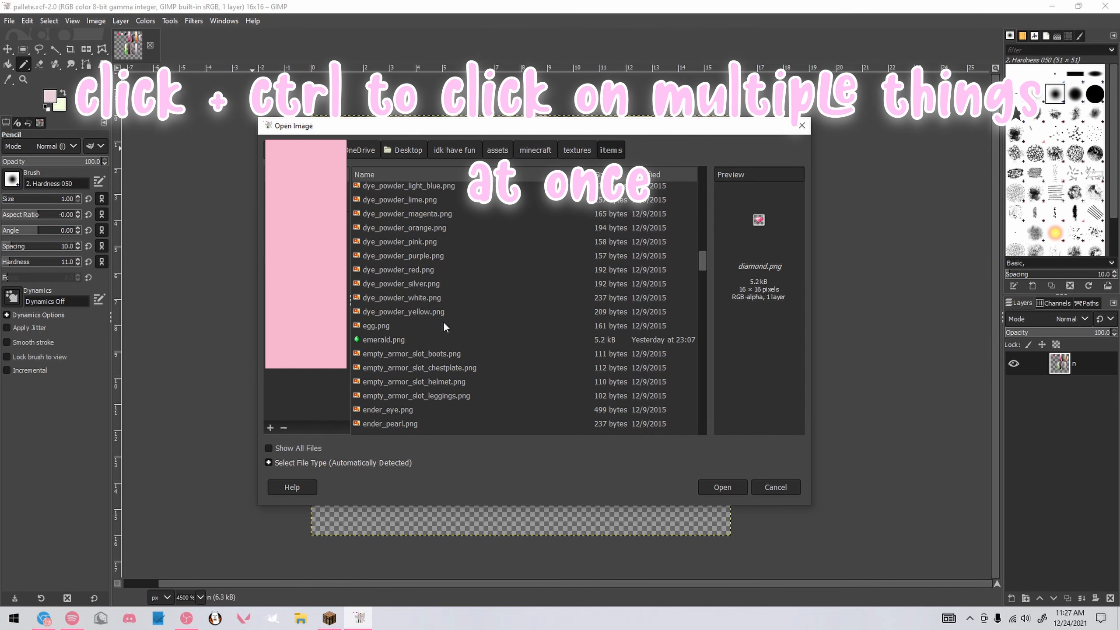
left_click(383, 338, "ctrl")
scroll(423, 333, "up", 8)
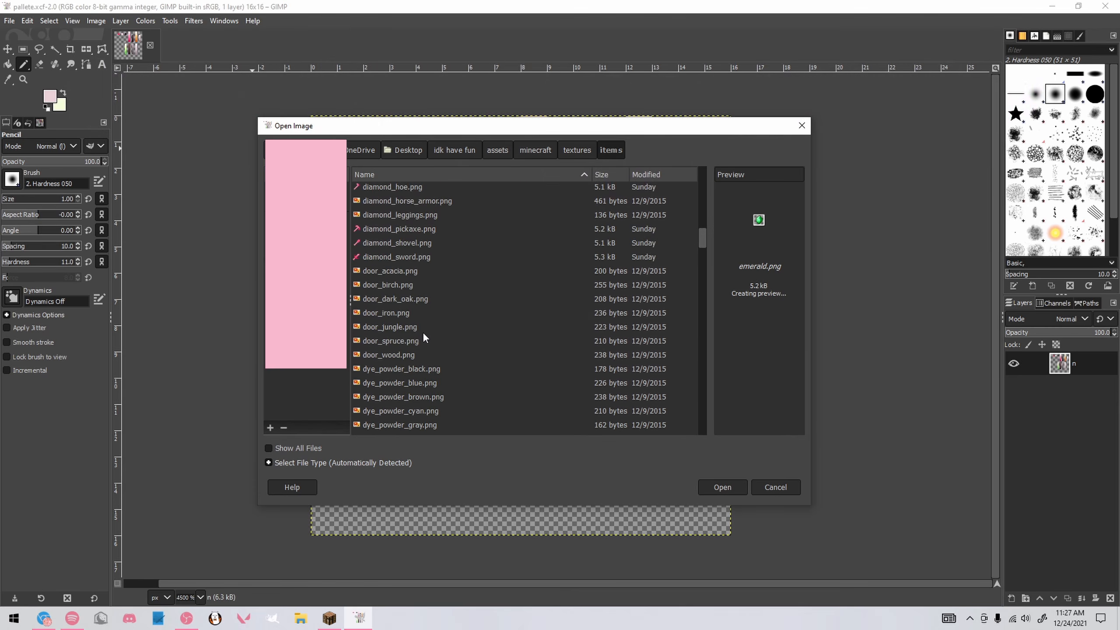
scroll(422, 332, "down", 8)
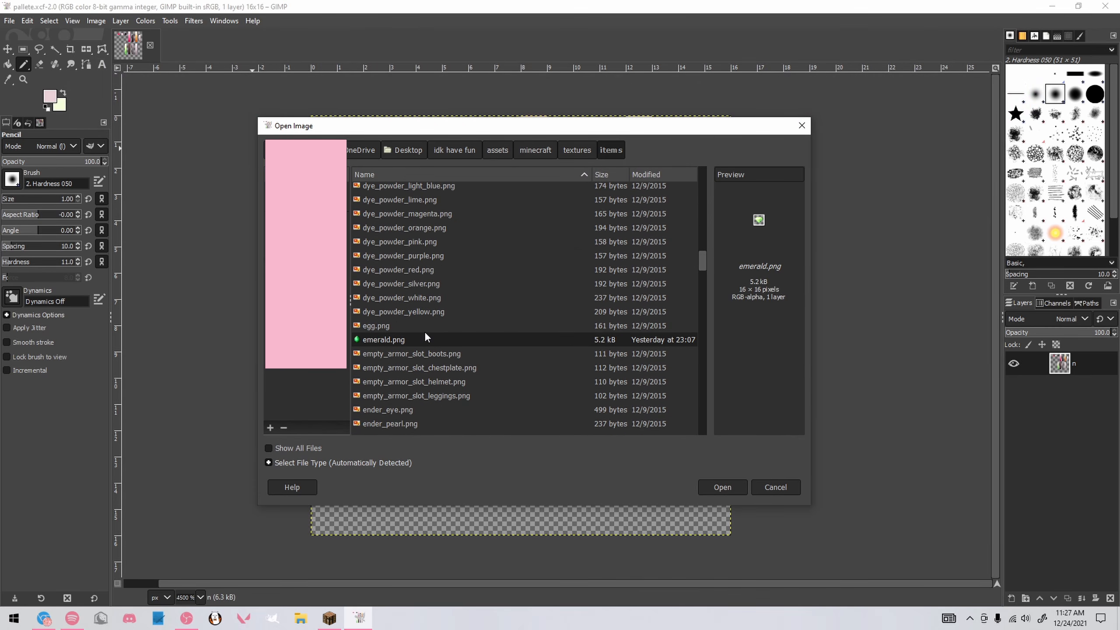
scroll(425, 336, "down", 10)
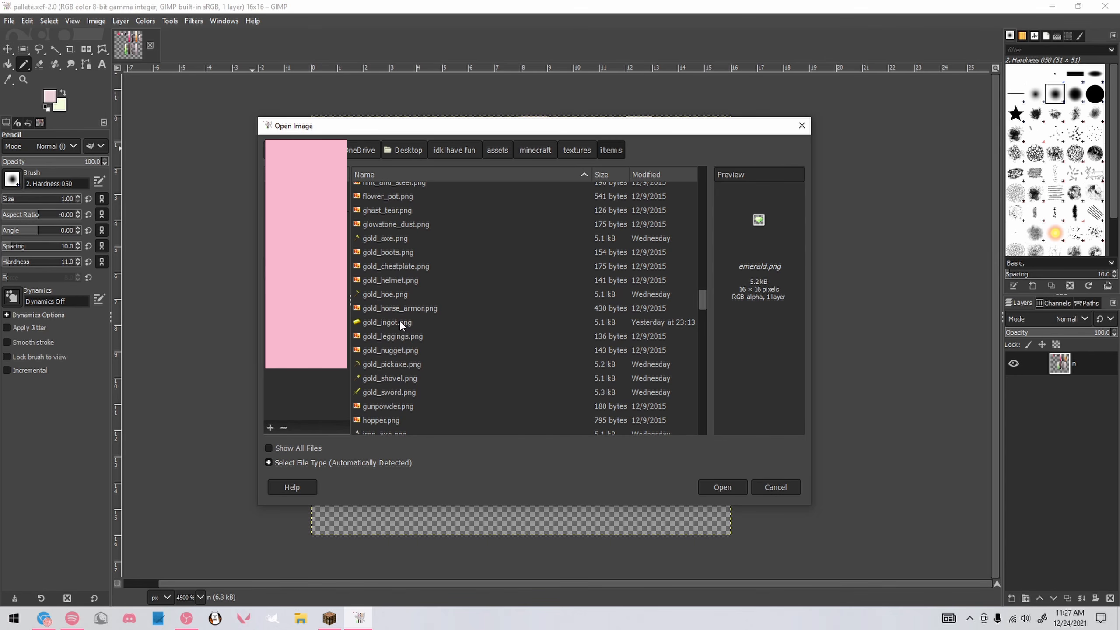
left_click(432, 322, "ctrl")
scroll(433, 323, "down", 6)
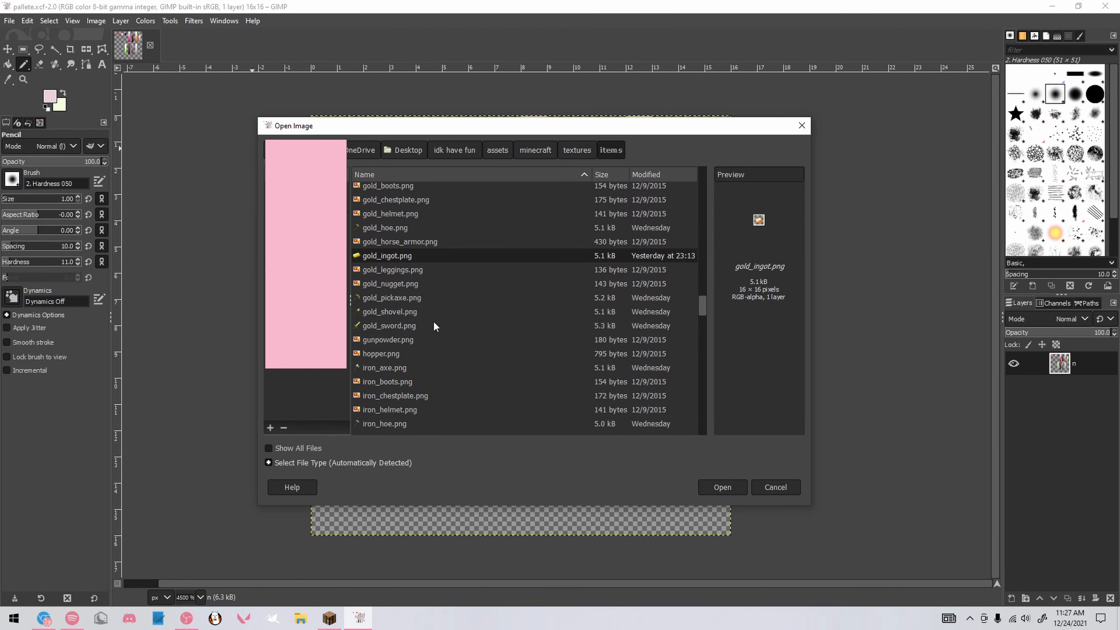
left_click(399, 284)
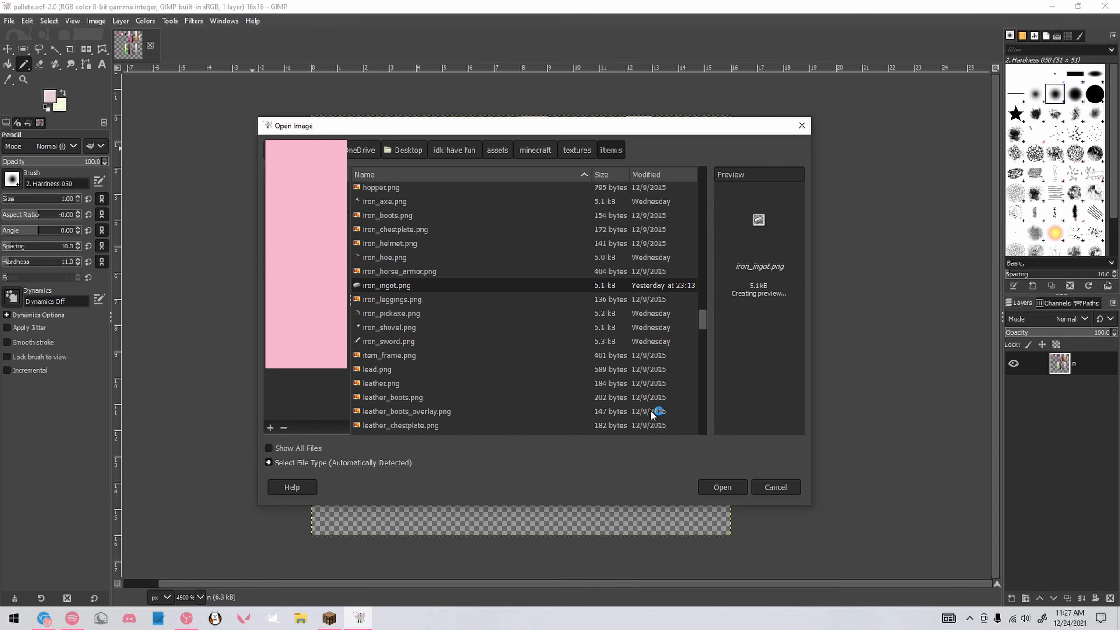
left_click(720, 481)
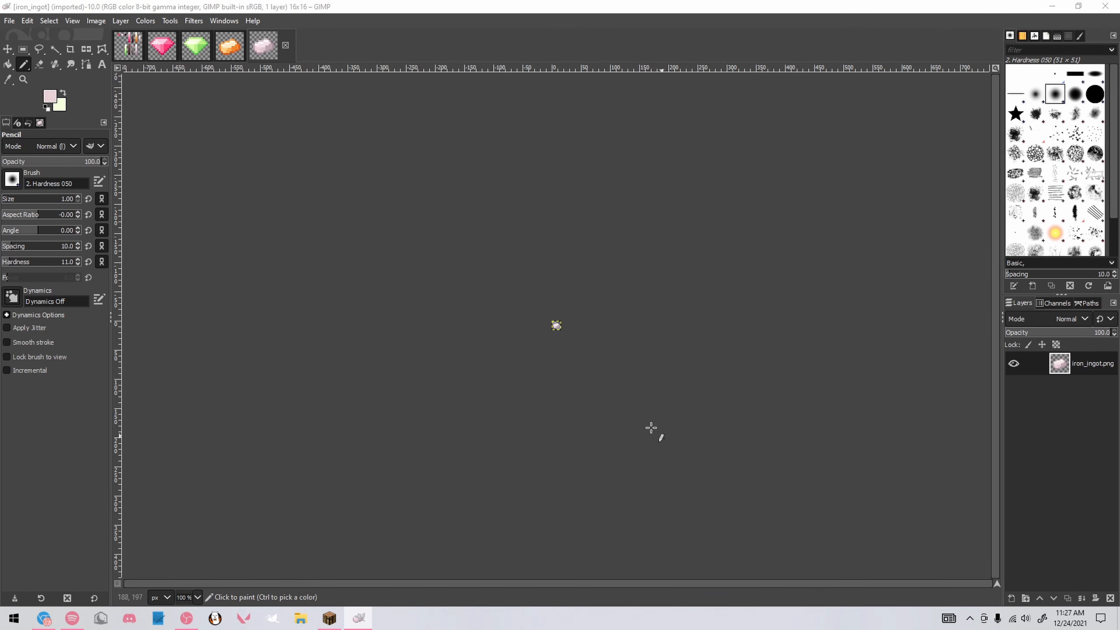
Switch to the diamond image and examine its pixel shading at different zoom levels
left_click(171, 53)
scroll(567, 315, "up", 9)
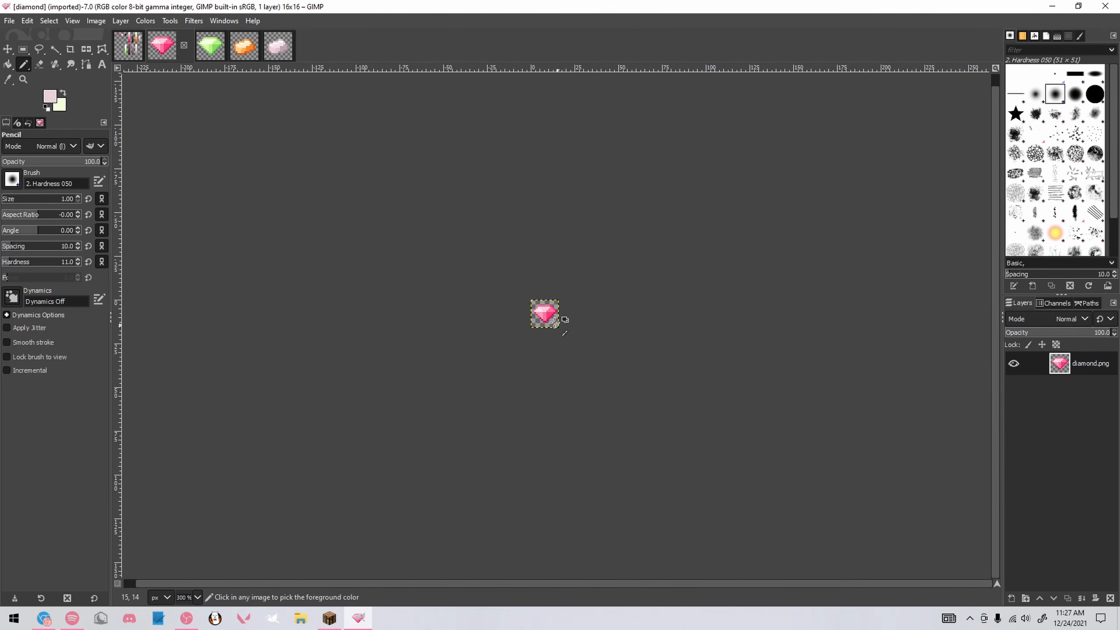
scroll(568, 308, "up", 1)
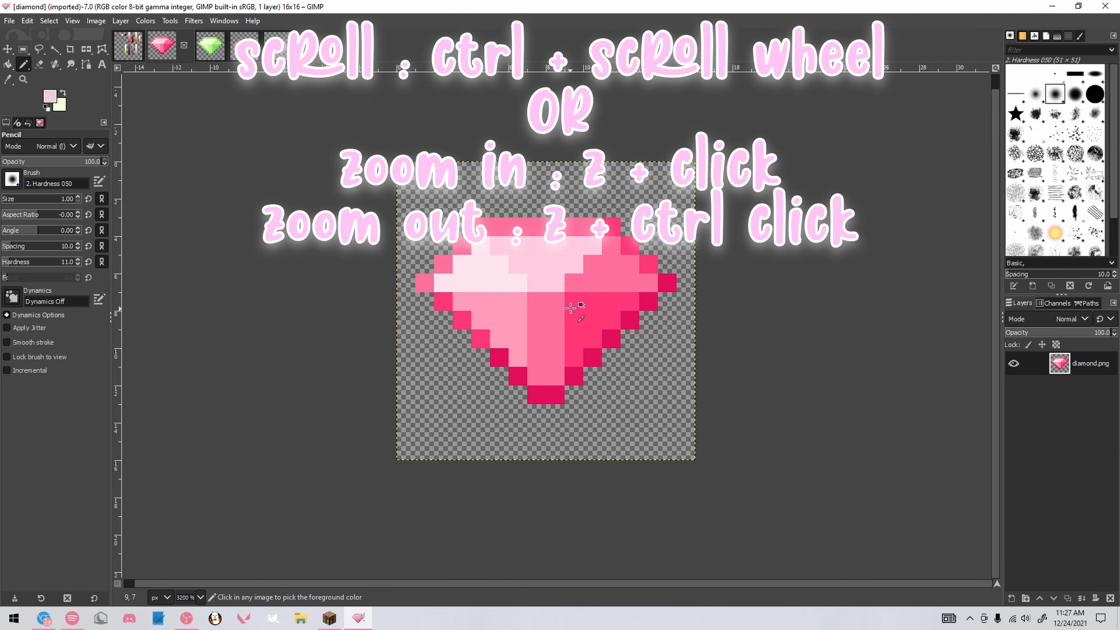
scroll(577, 305, "down", 3)
scroll(581, 305, "up", 2)
scroll(580, 306, "down", 4)
scroll(582, 306, "up", 3)
key("z")
left_click(581, 308)
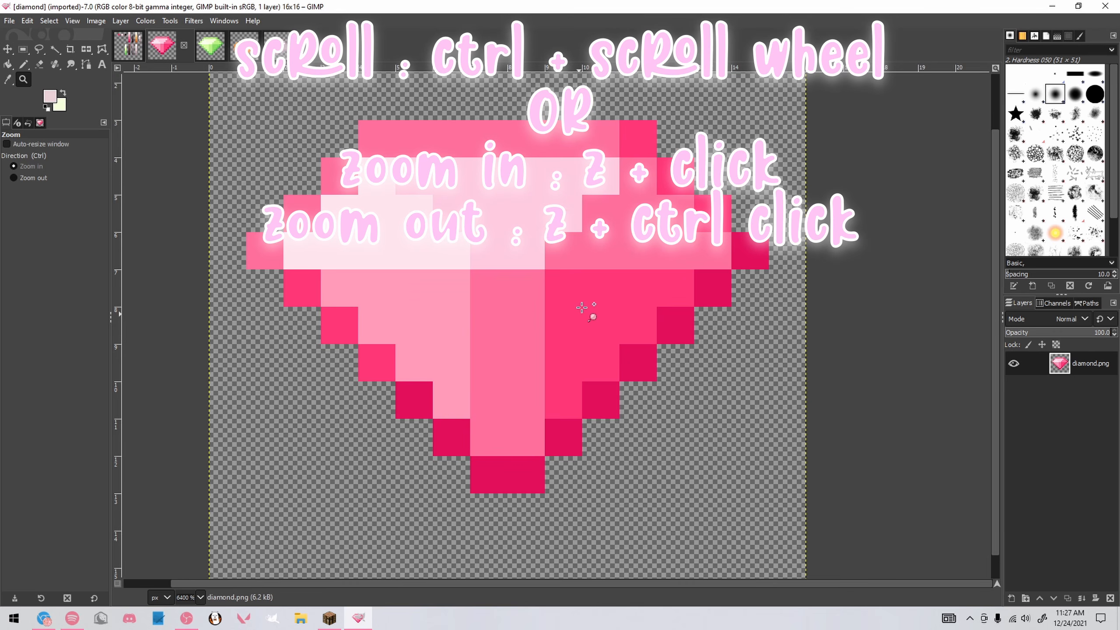
left_click(582, 307, "ctrl")
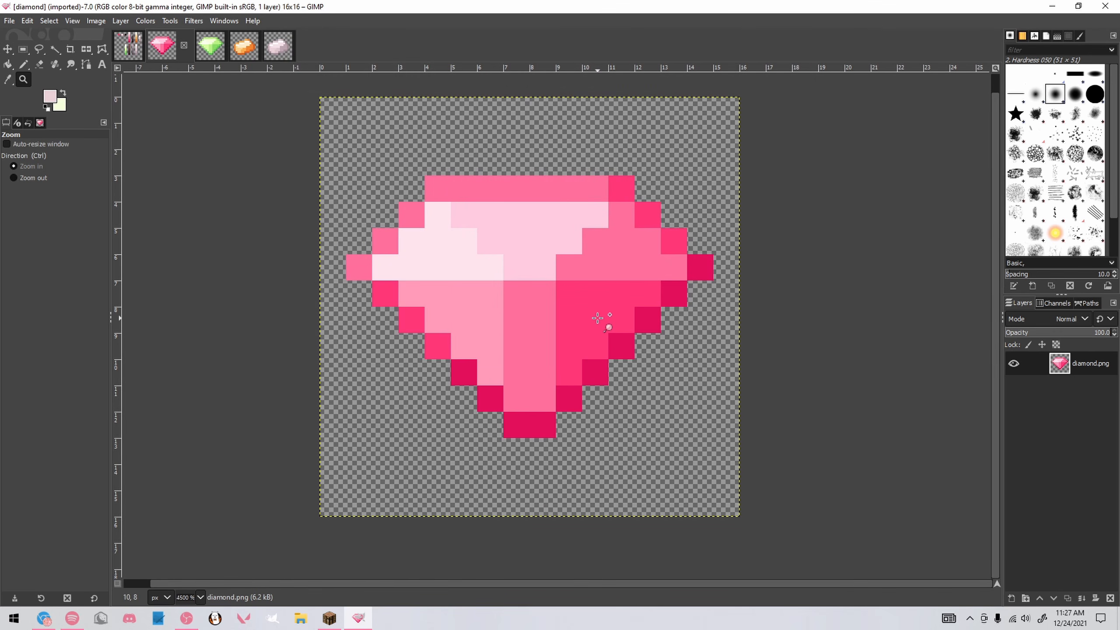
scroll(604, 315, "up", 1)
Draw a rectangular selection around the diamond and clear it again
key("r")
left_click_drag(358, 190, 722, 475)
left_click(841, 425)
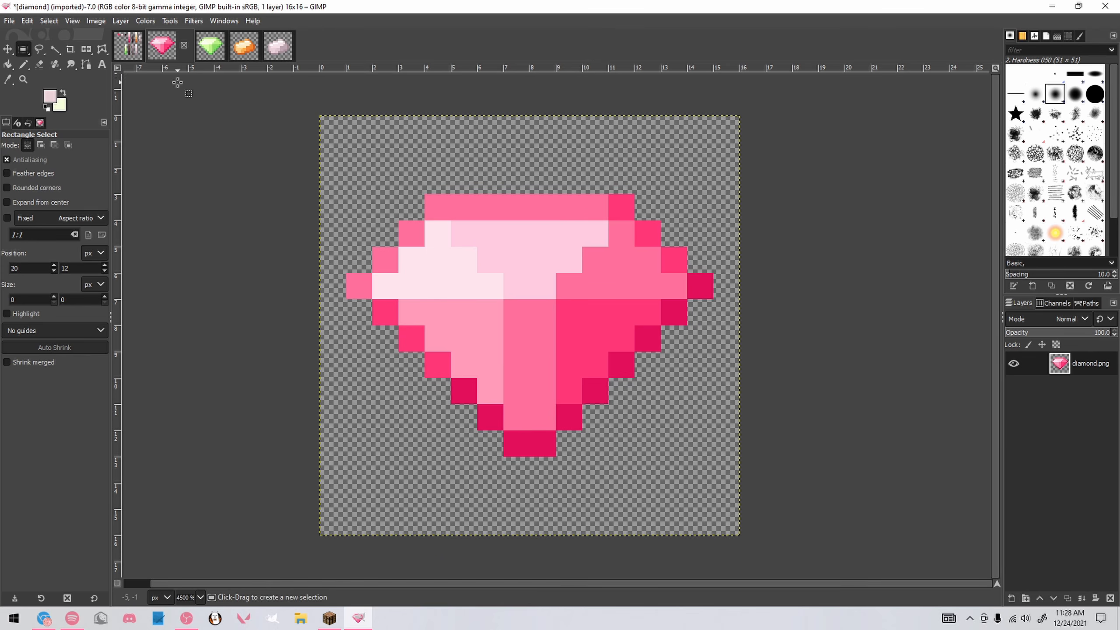
Create a new image 16 px wide and 128 px high, and close it again
left_click(9, 20)
left_click(18, 28)
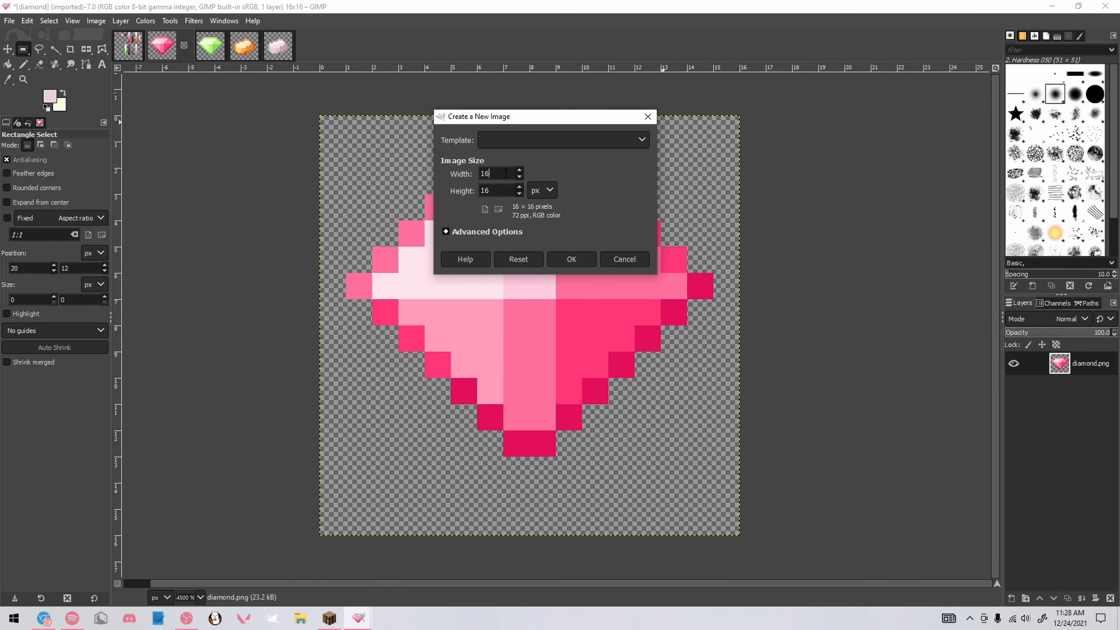
left_click_drag(529, 116, 896, 190)
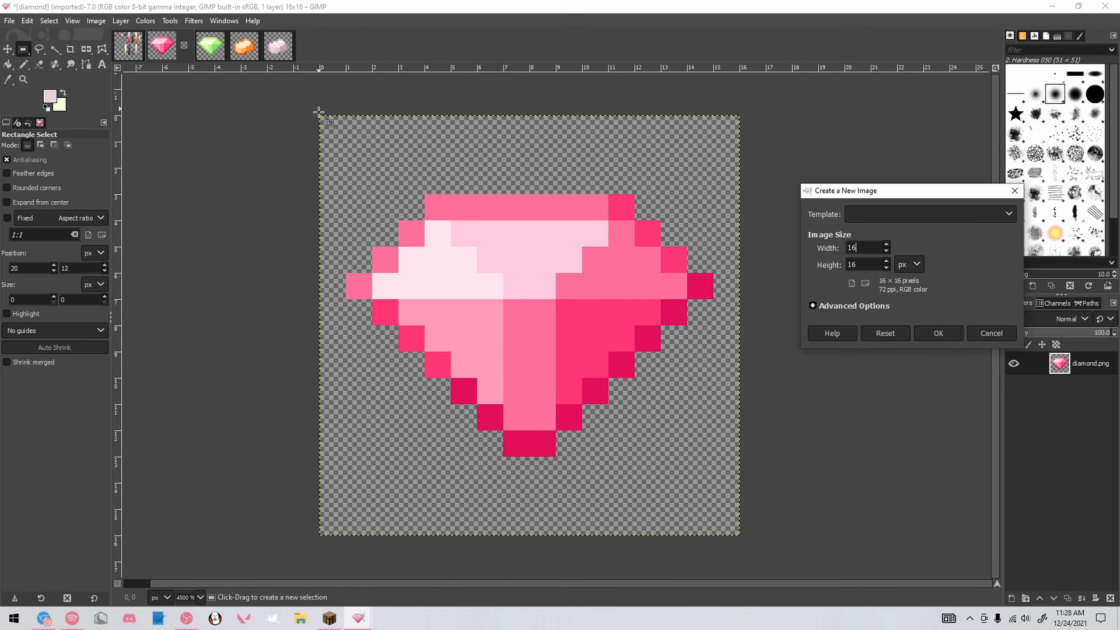
left_click_drag(868, 192, 700, 181)
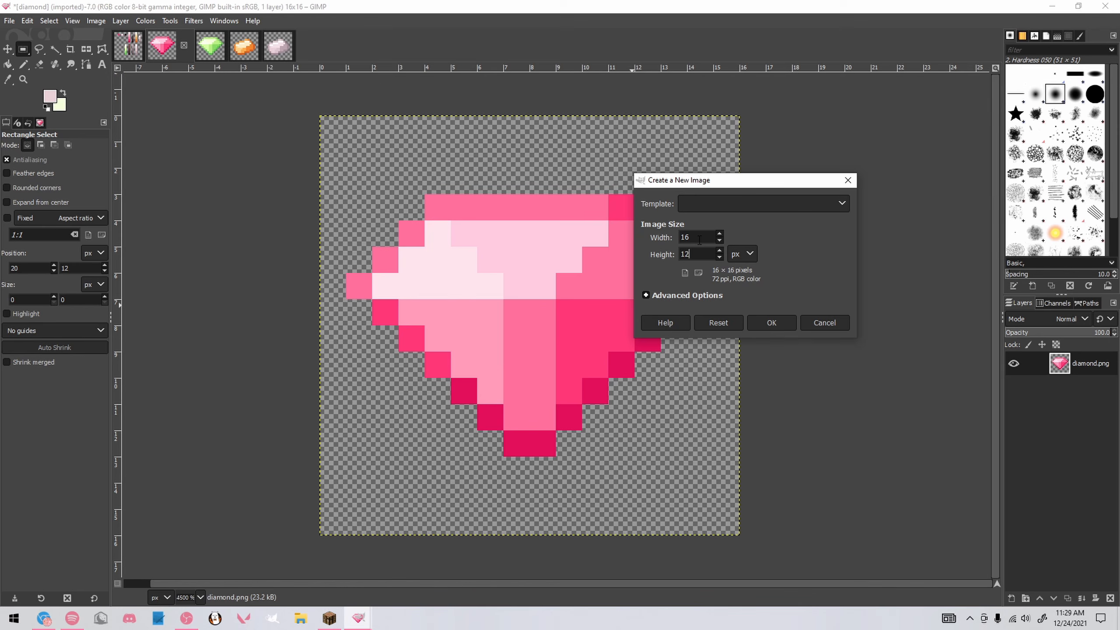
left_click(771, 322)
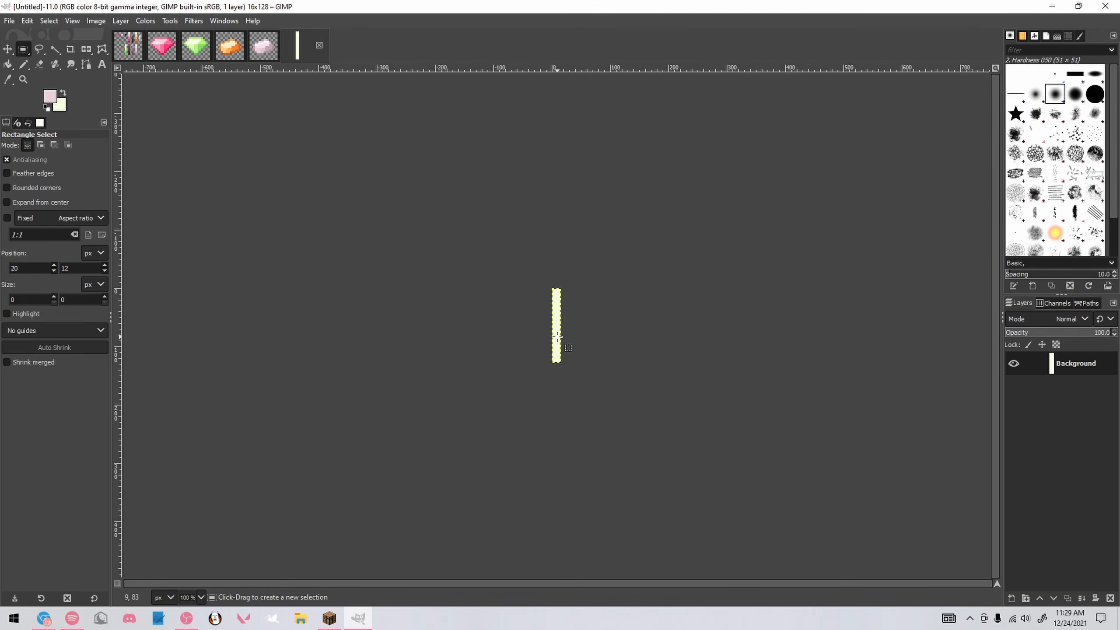
scroll(556, 335, "up", 4)
scroll(557, 249, "up", 1)
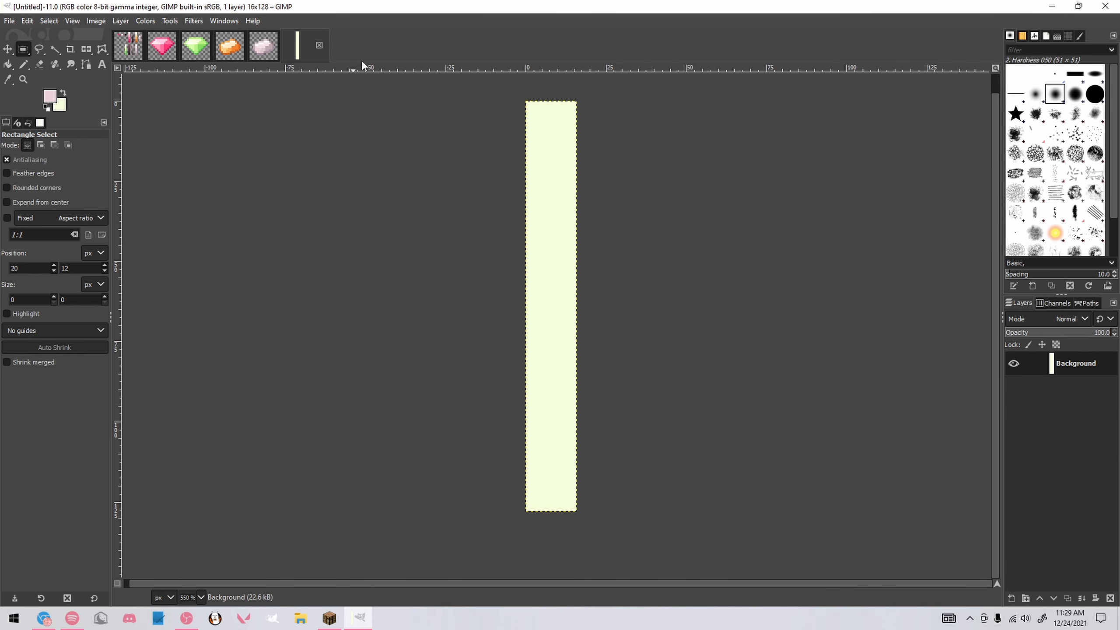
left_click(319, 45)
Create a new image 16 px wide and 192 px high
left_click(9, 21)
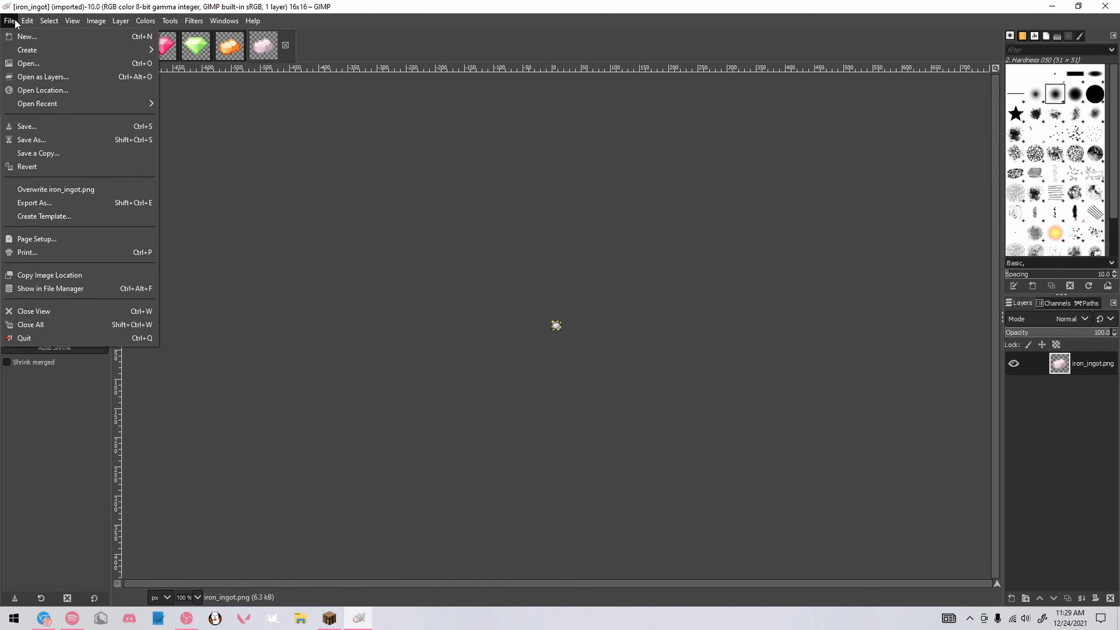
left_click(18, 35)
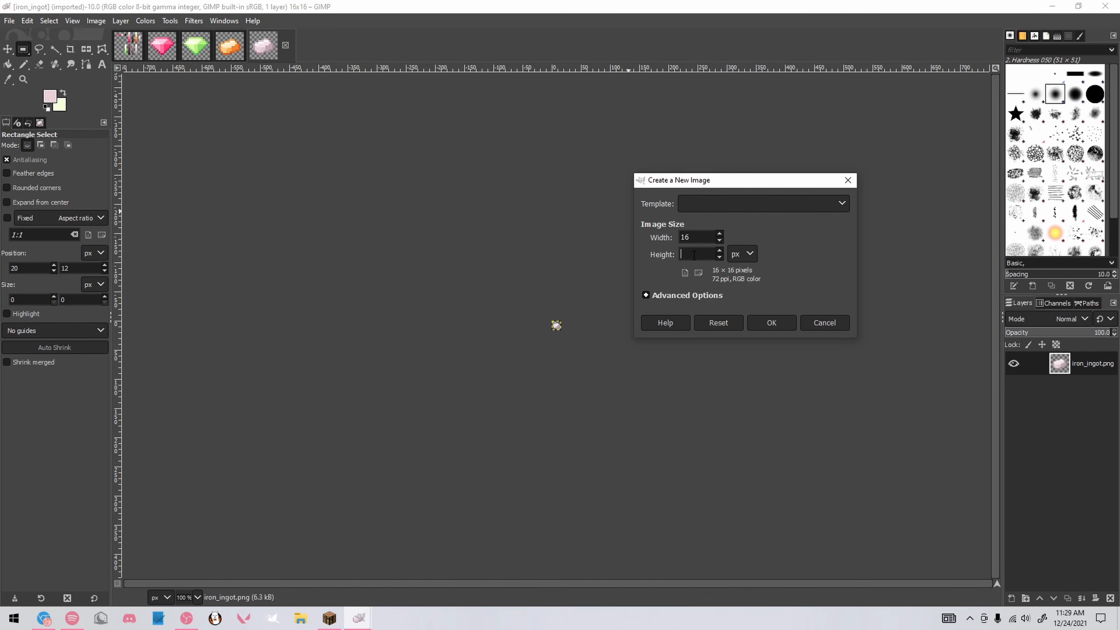
left_click(760, 321)
scroll(558, 296, "up", 3)
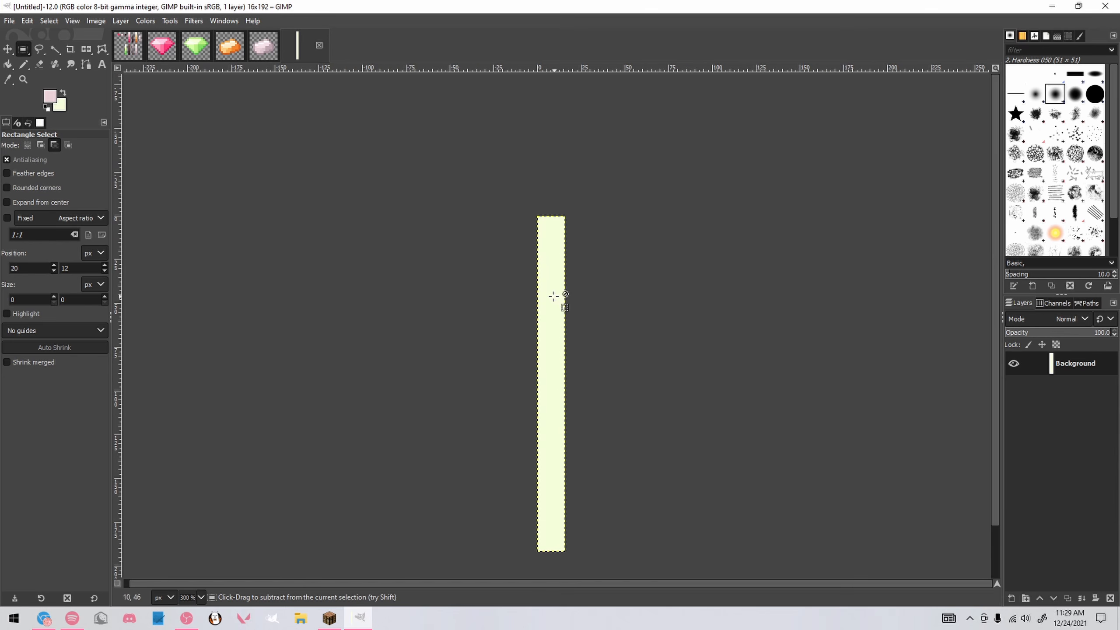
scroll(534, 302, "up", 1)
left_click_drag(534, 303, 542, 220)
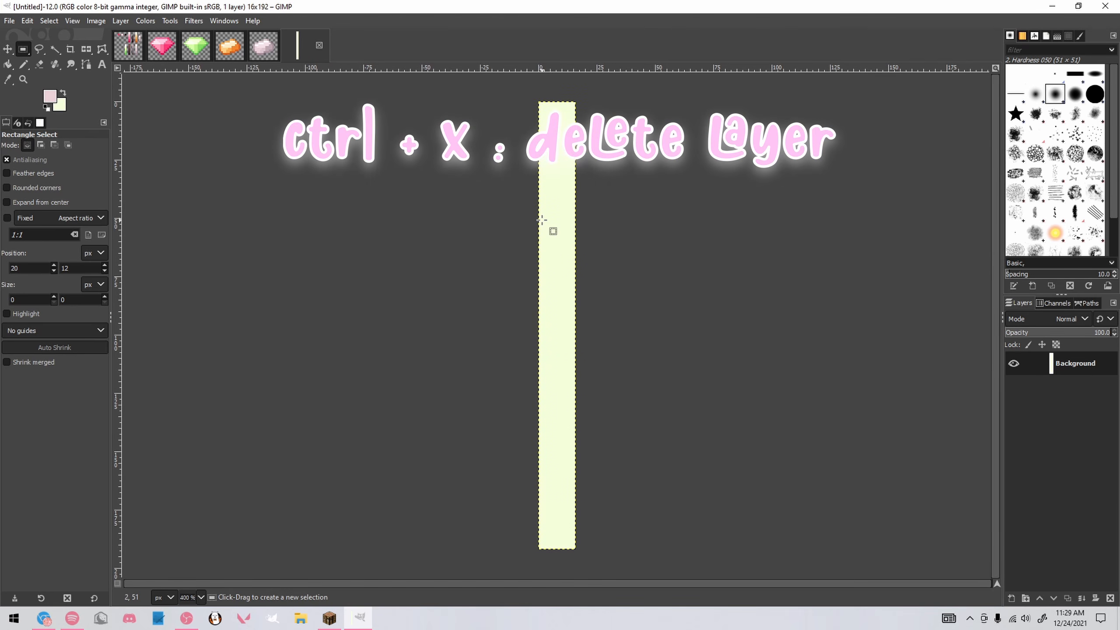
Delete the Background layer and add a transparent 16 × 192 px layer named n in its place
key("ctrl+x")
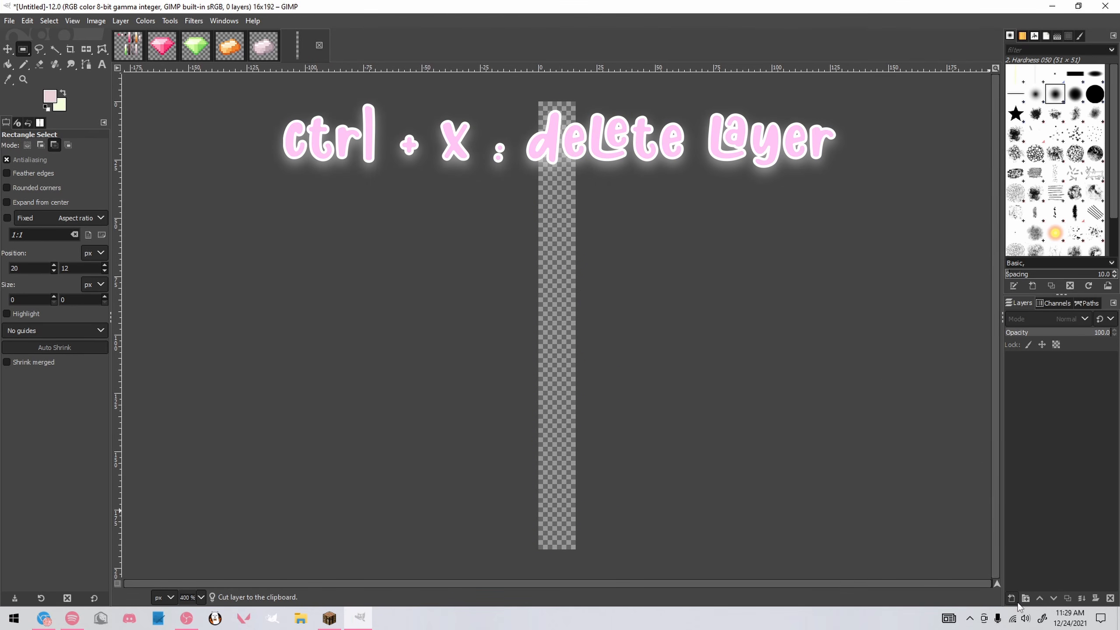
left_click(1012, 597)
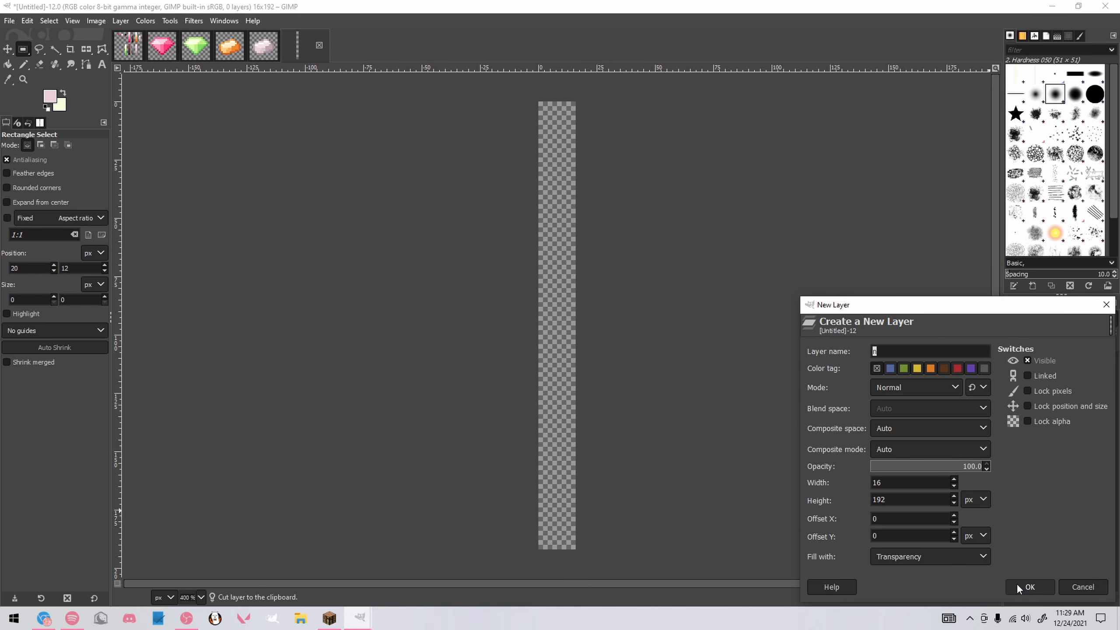
left_click(1076, 587)
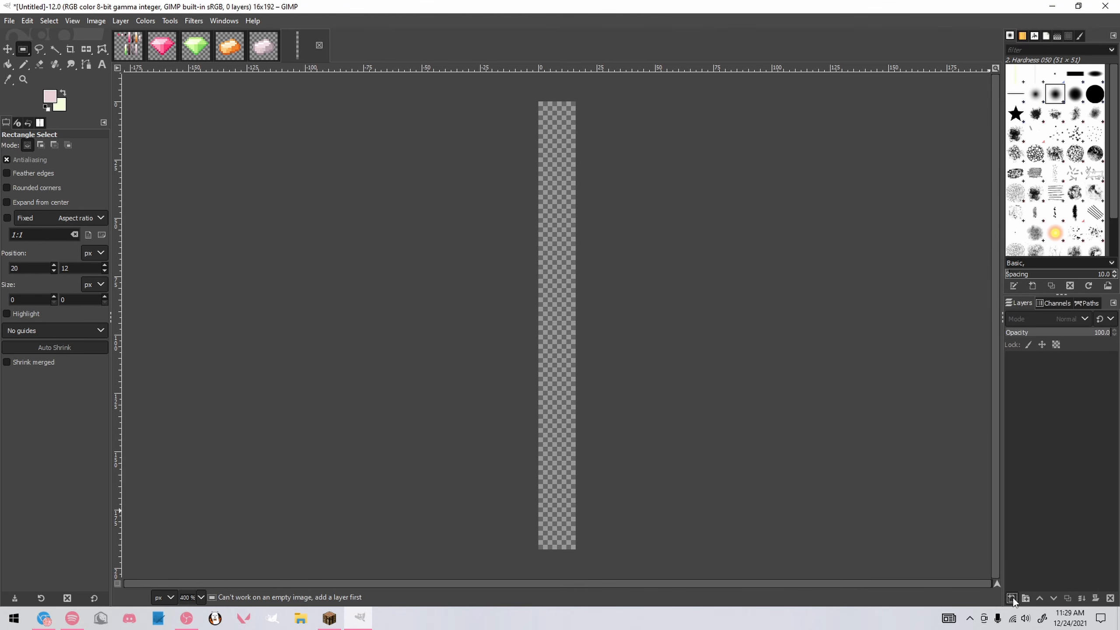
left_click(1012, 598)
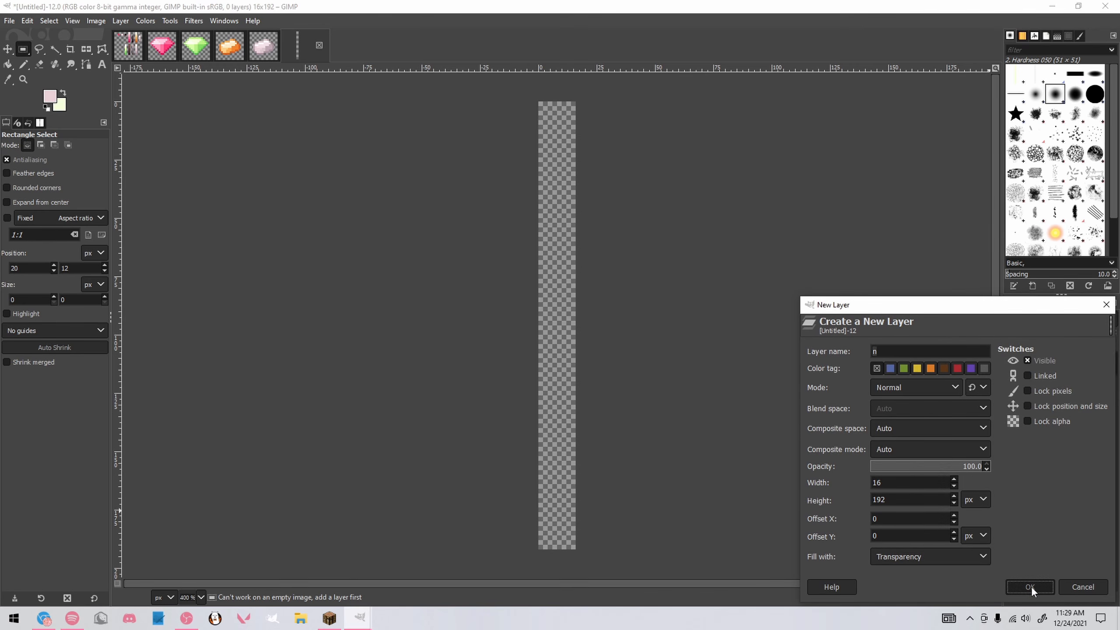
left_click(1030, 587)
Try a rectangular selection and a pencil stroke on the tall canvas, and remove both again
left_click_drag(541, 137, 619, 316)
key("Escape")
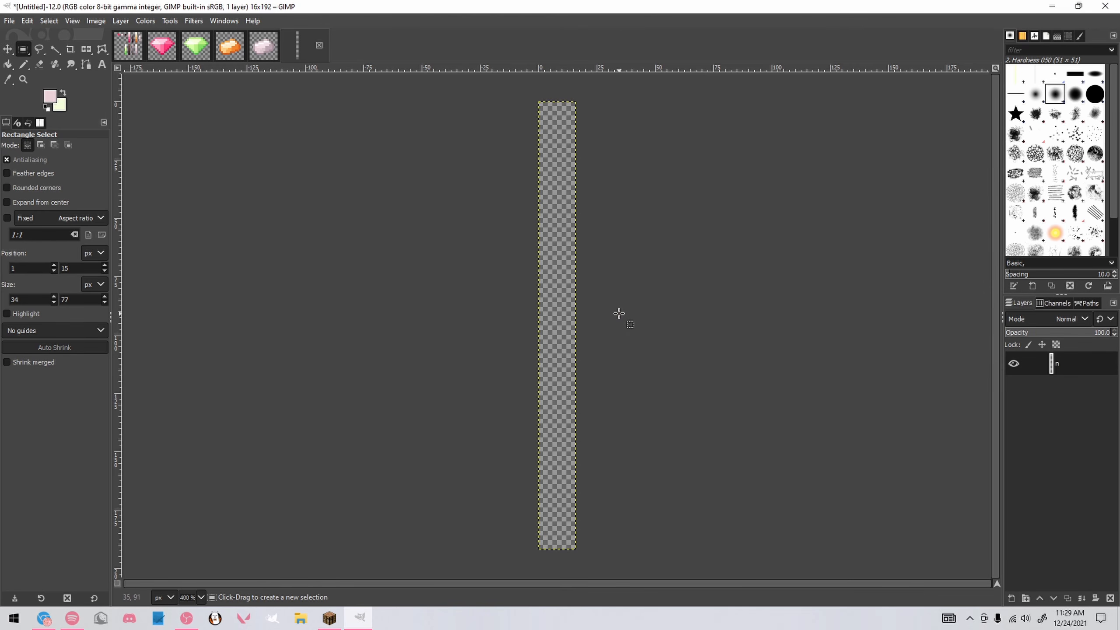
key("n")
left_click_drag(574, 248, 540, 373)
key("ctrl+z")
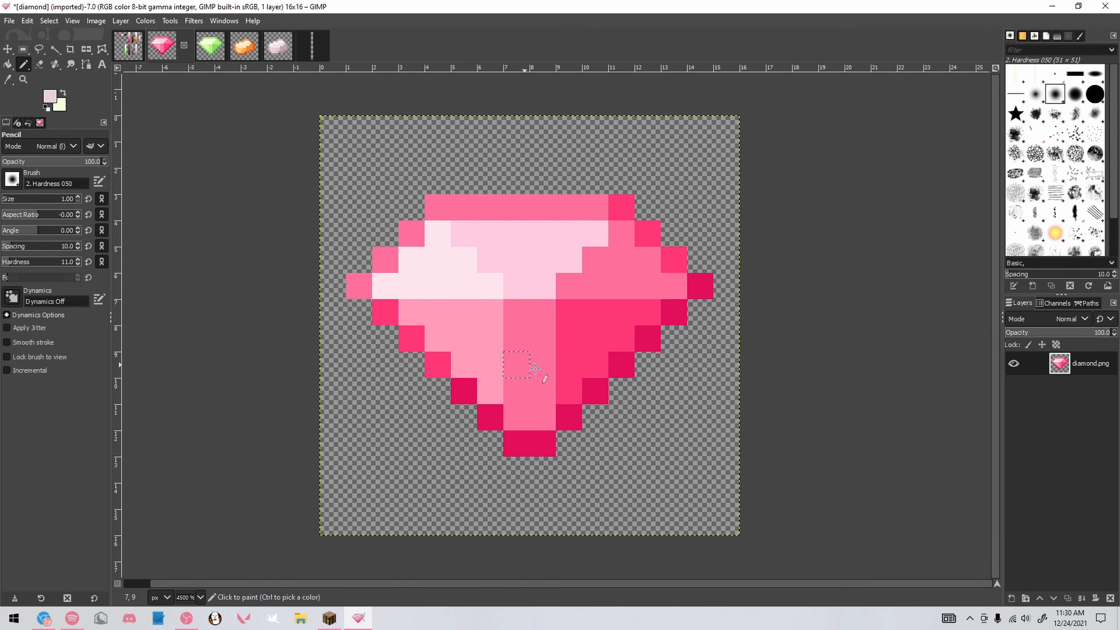
On a new layer in the diamond image, draw a one-pixel black frame of straight pencil lines around the canvas edge
left_click(1011, 598, "shift")
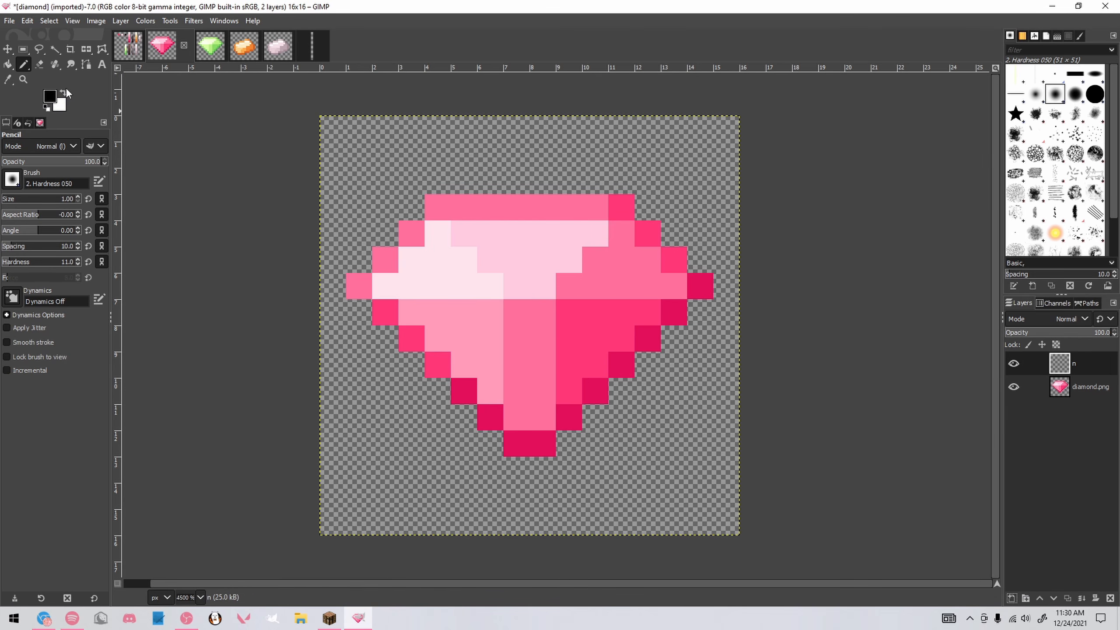
left_click(331, 129)
left_click(333, 523, "shift")
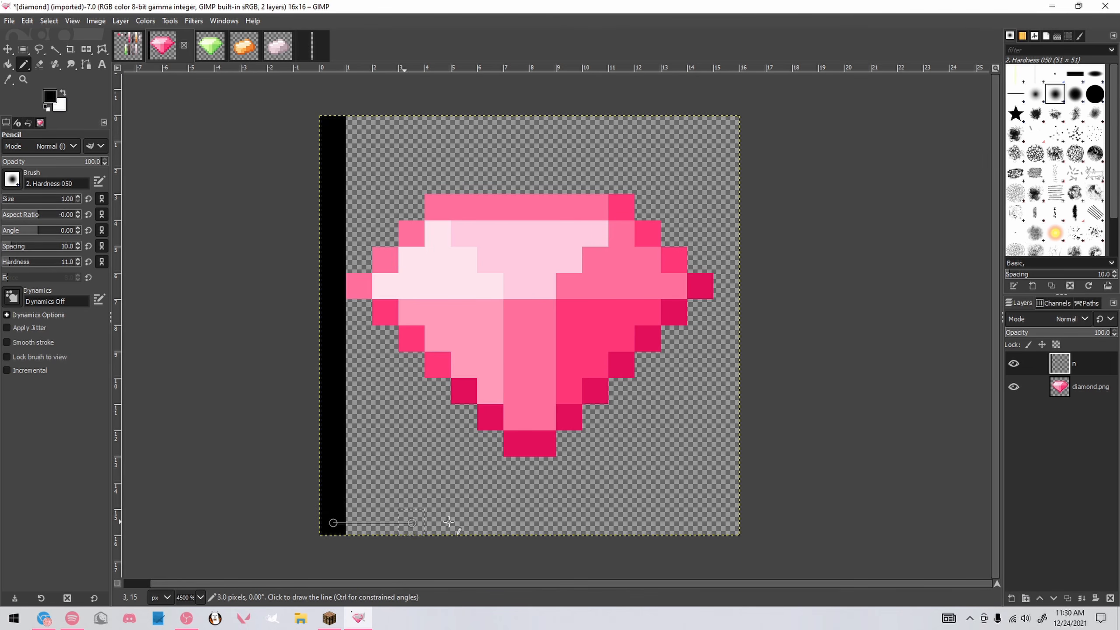
left_click(728, 523, "shift")
left_click(727, 132, "shift")
left_click(361, 130, "shift")
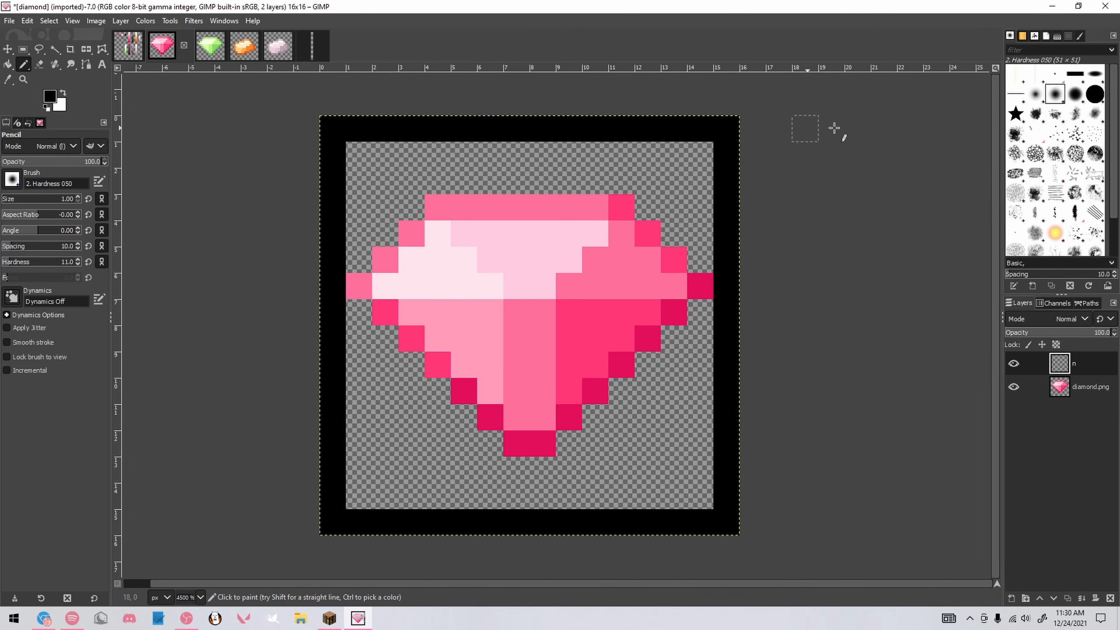
Copy the black frame layer from the diamond image and paste it into the 16 × 192 px image
key("r")
key("ctrl+c")
left_click_drag(421, 193, 692, 438)
left_click(909, 356)
left_click_drag(329, 127, 353, 523)
left_click(835, 403)
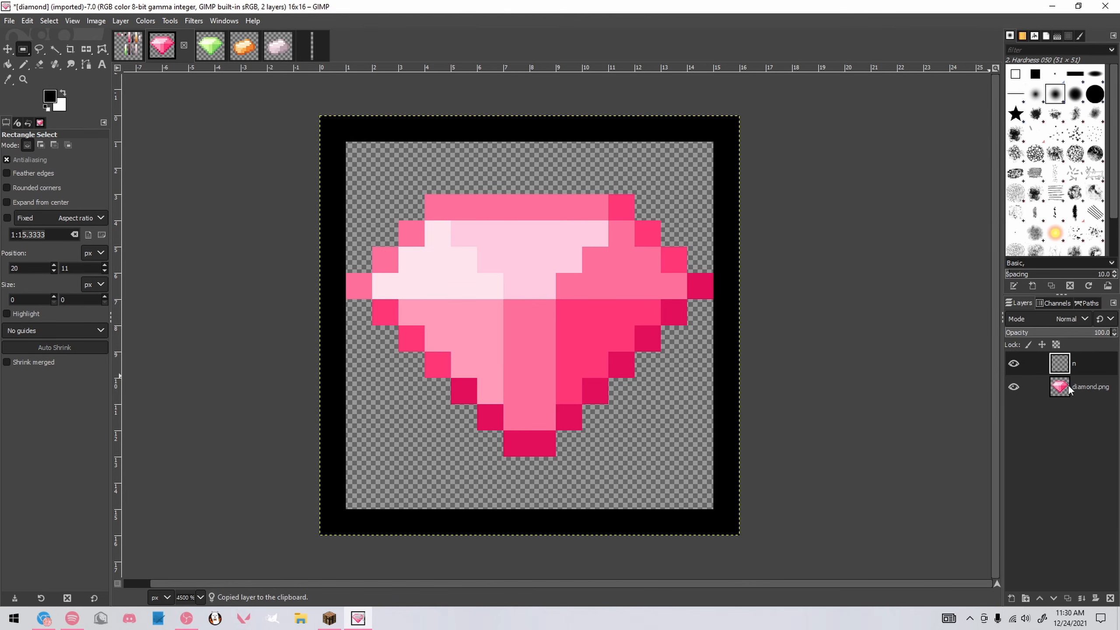
left_click(312, 49)
scroll(566, 102, "up", 5)
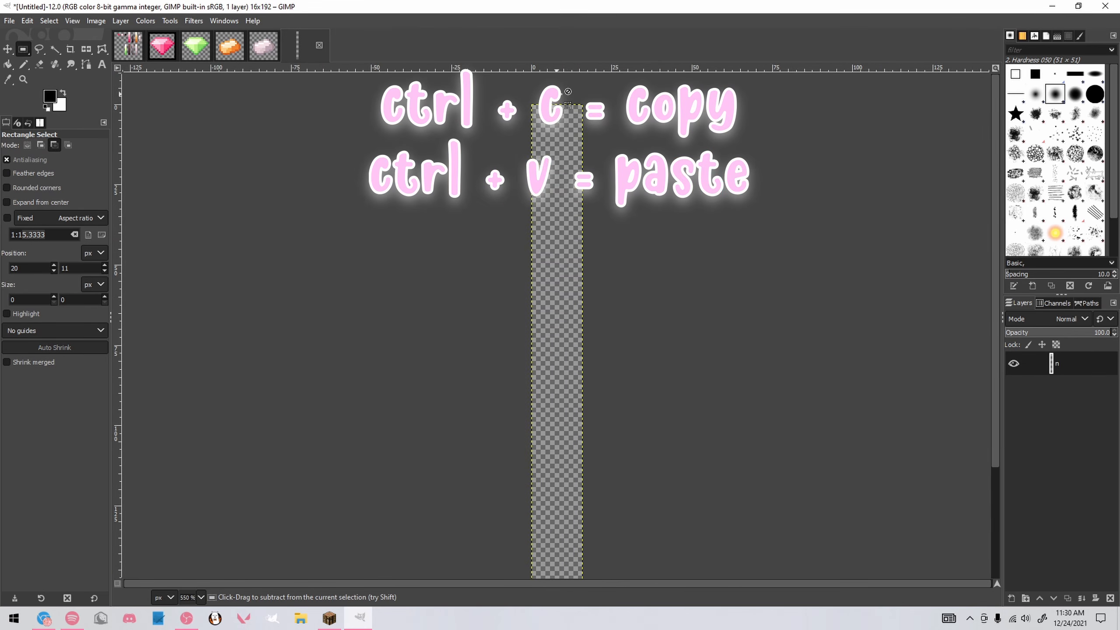
key("ctrl+v")
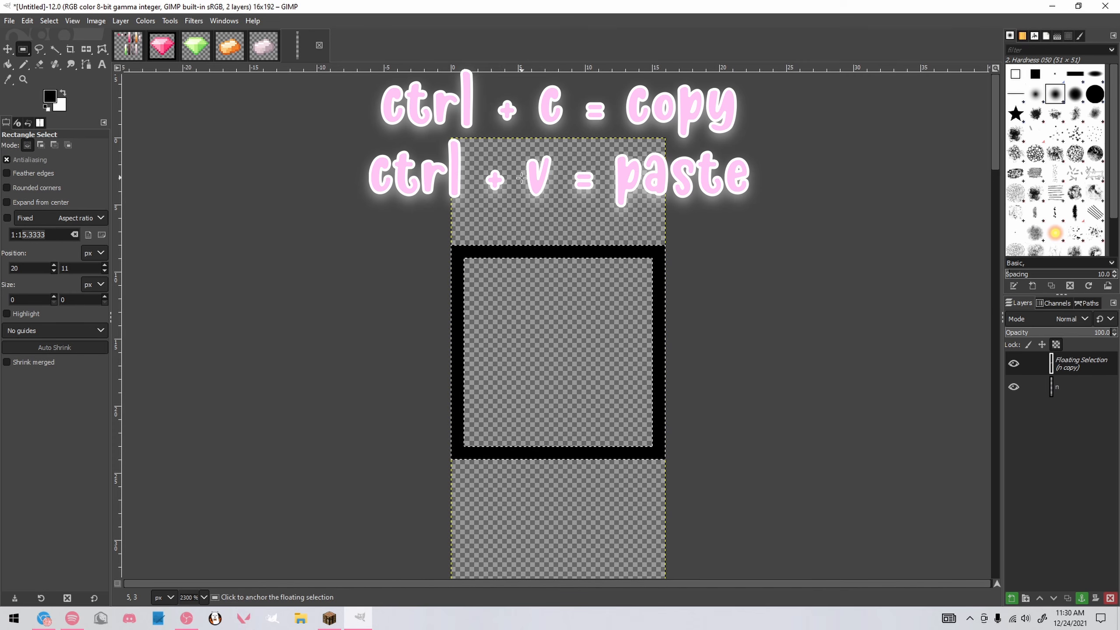
Move the pasted frame up until it meets the canvas's upper edge, and anchor it
scroll(586, 274, "down", 5)
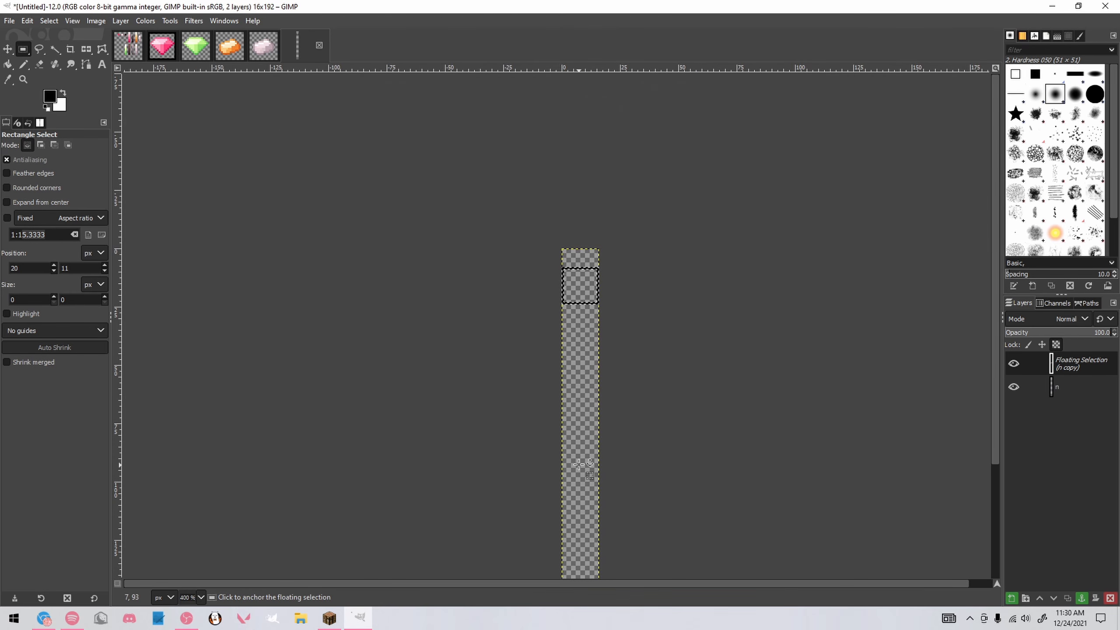
scroll(582, 455, "down", 3)
scroll(585, 227, "down", 2)
scroll(586, 163, "up", 7)
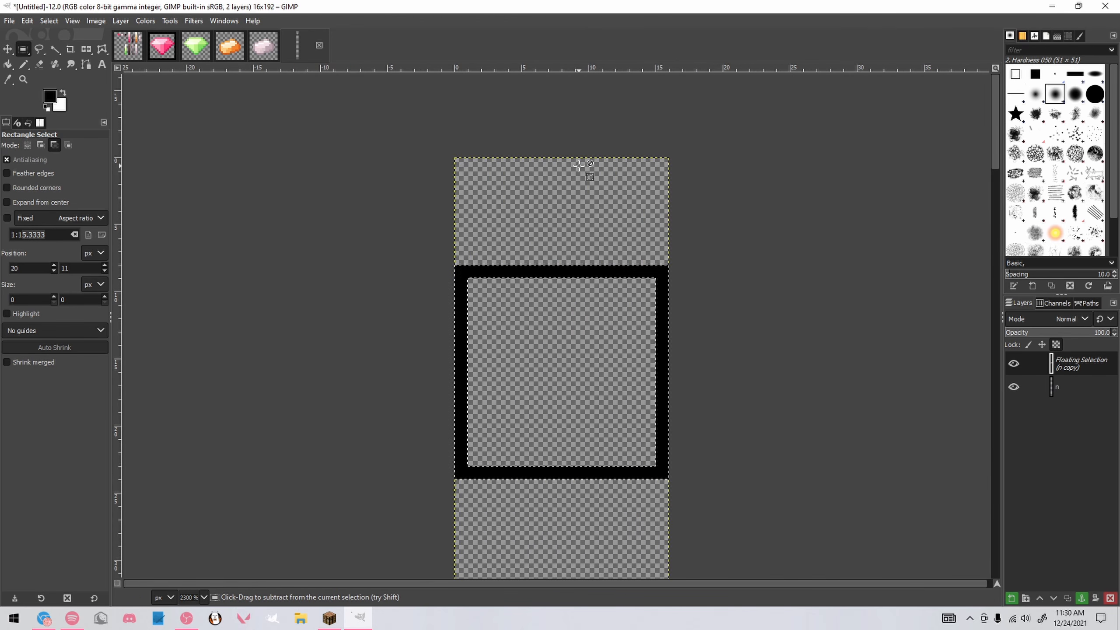
key("Up")
key("Up")
key("Up")
key("Up")
key("Up")
key("Up")
key("Up")
key("Up")
key("Up")
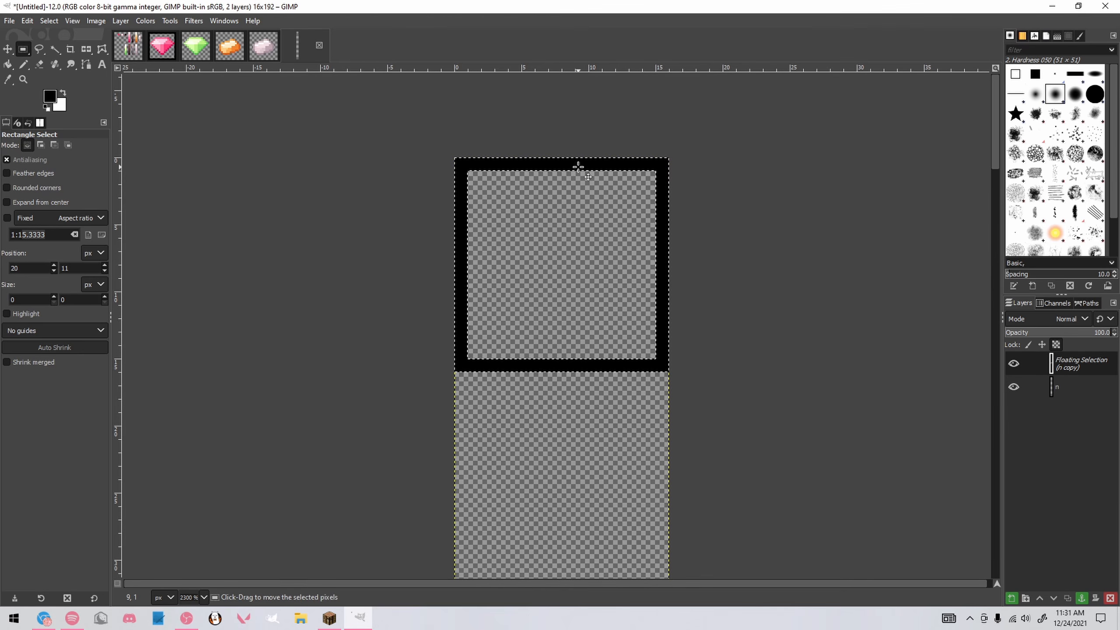
scroll(577, 167, "down", 3)
scroll(530, 190, "up", 1)
scroll(531, 190, "down", 3)
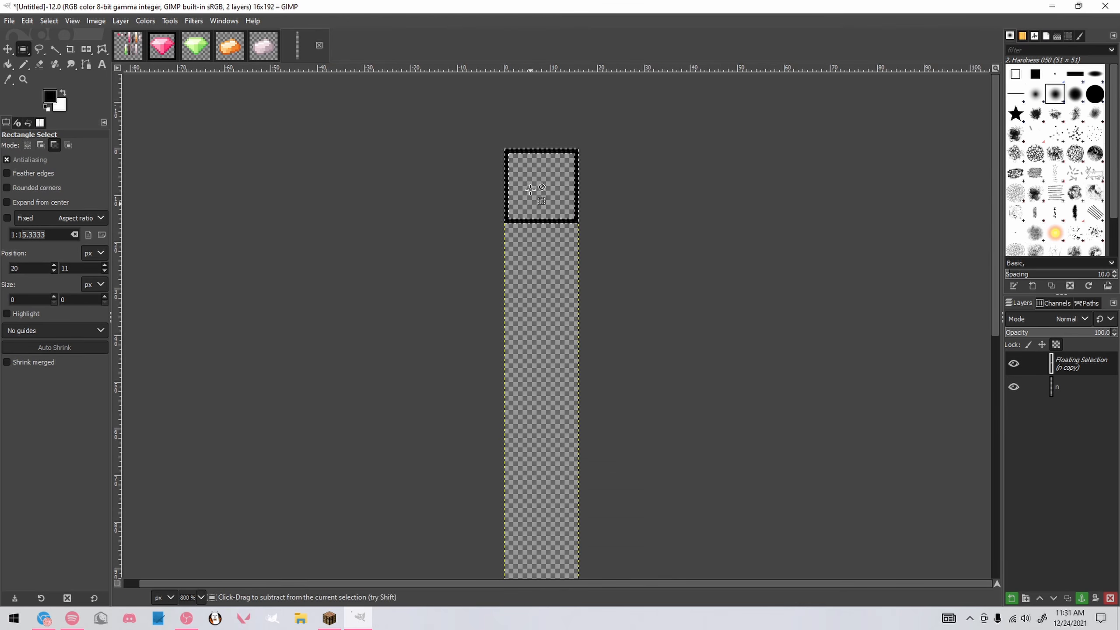
scroll(536, 154, "up", 2)
left_click(547, 131)
Paste a second frame, place it directly beneath the first one and anchor it
key("ctrl+v")
key("Down")
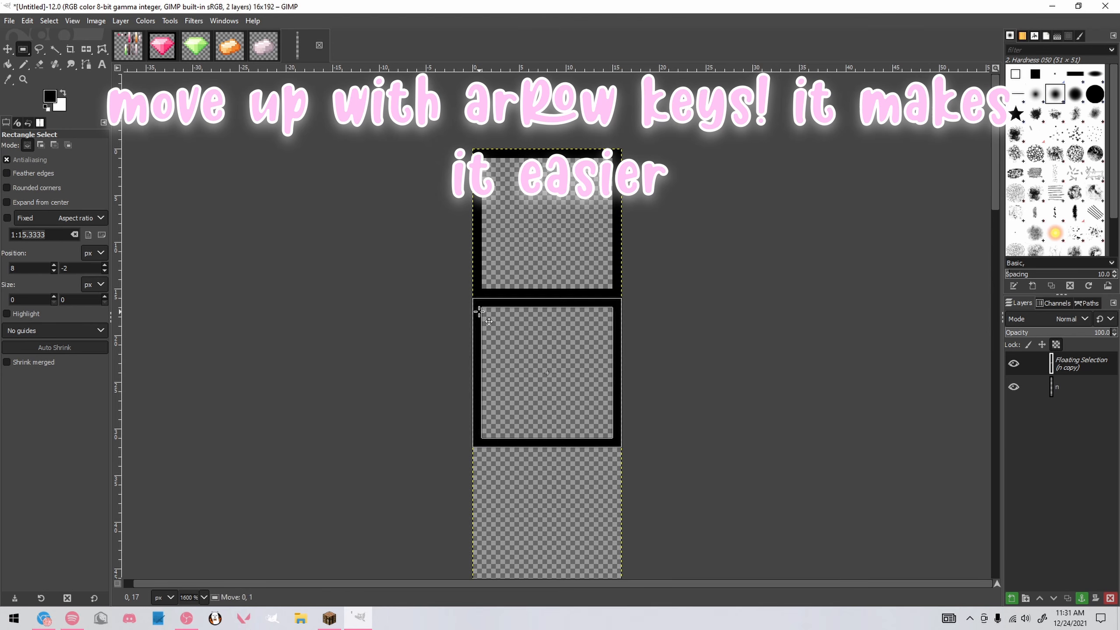
left_click(713, 317)
scroll(573, 220, "down", 3)
scroll(547, 198, "down", 4)
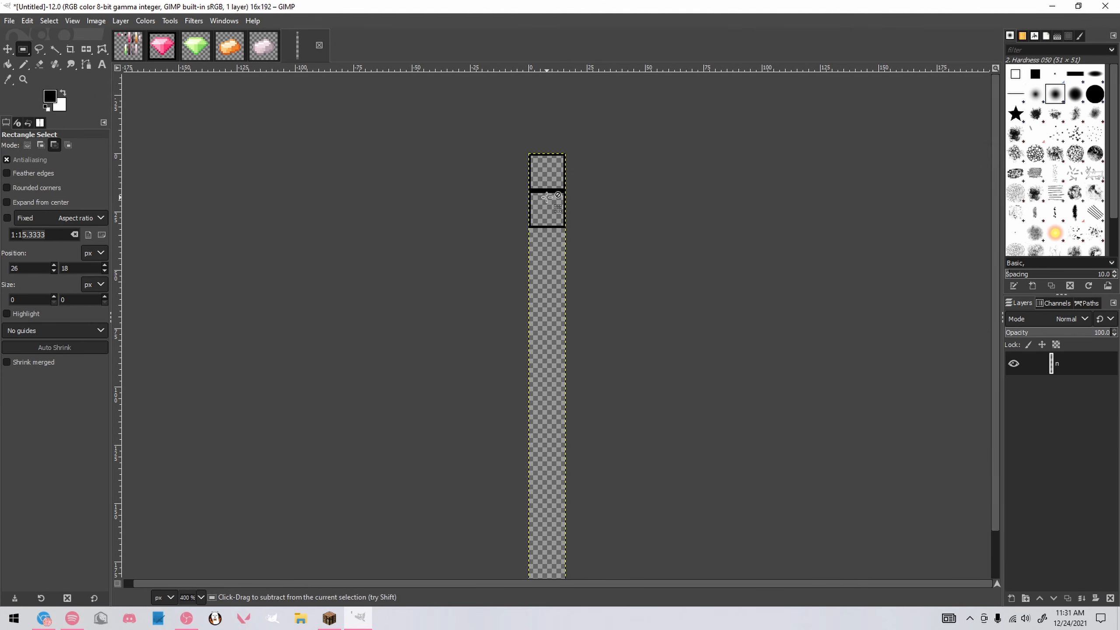
Paste a third frame, place it directly beneath the second one and anchor it
scroll(547, 185, "up", 3)
left_click_drag(524, 140, 579, 200)
left_click(654, 218)
key("ctrl+v")
left_click_drag(503, 291, 504, 310)
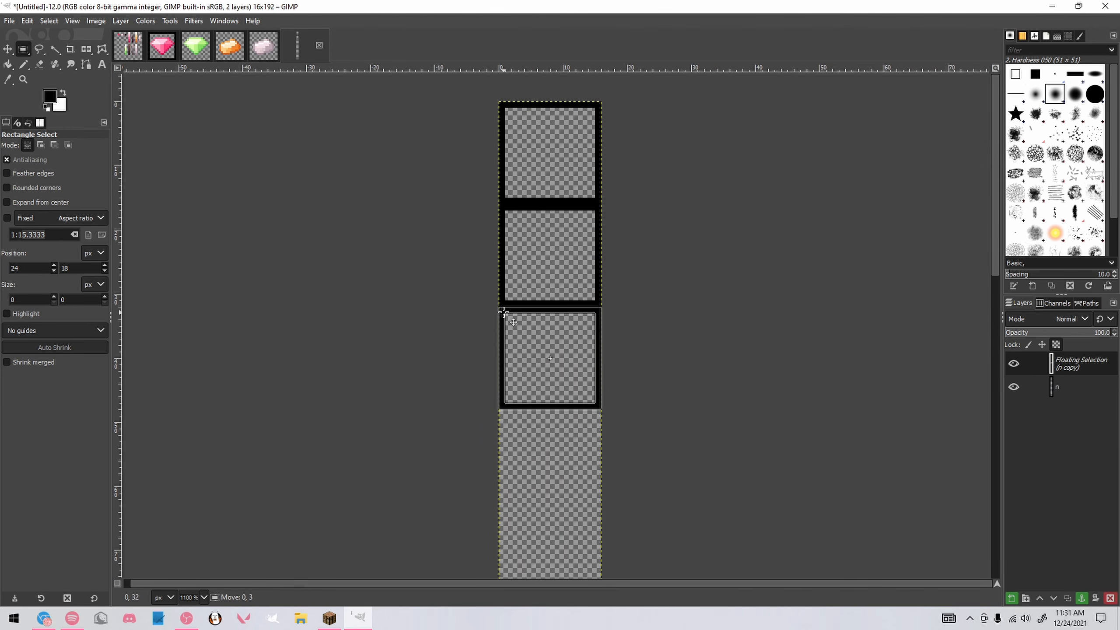
left_click(680, 312)
Copy the three stacked frames, paste the copy directly beneath them and anchor it
scroll(680, 312, "down", 1)
left_click_drag(531, 140, 666, 387)
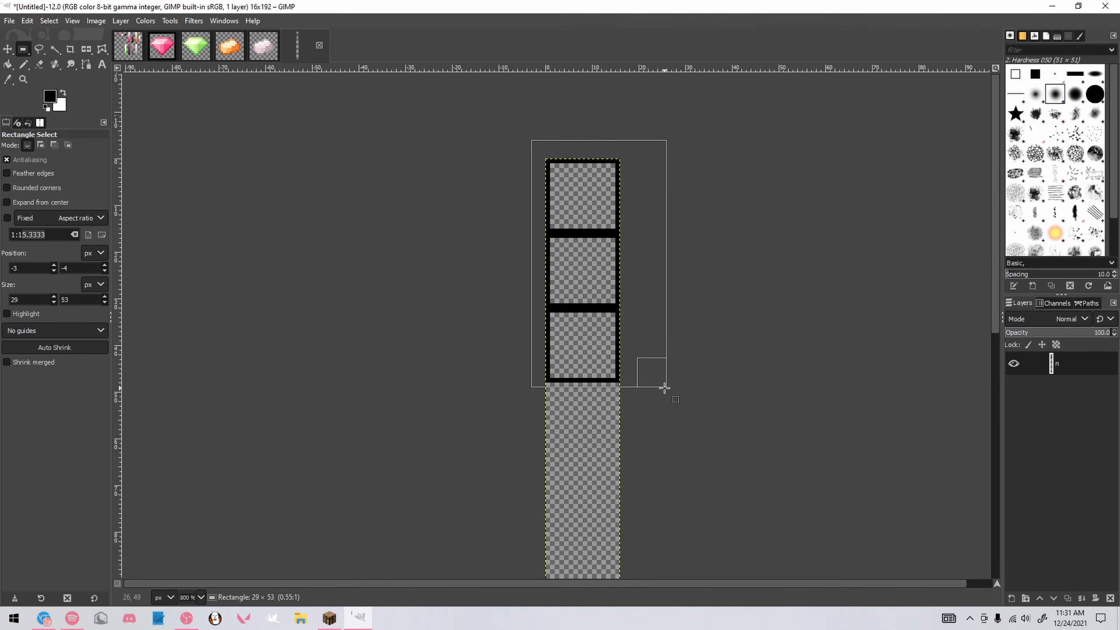
key("ctrl+c")
key("ctrl+v")
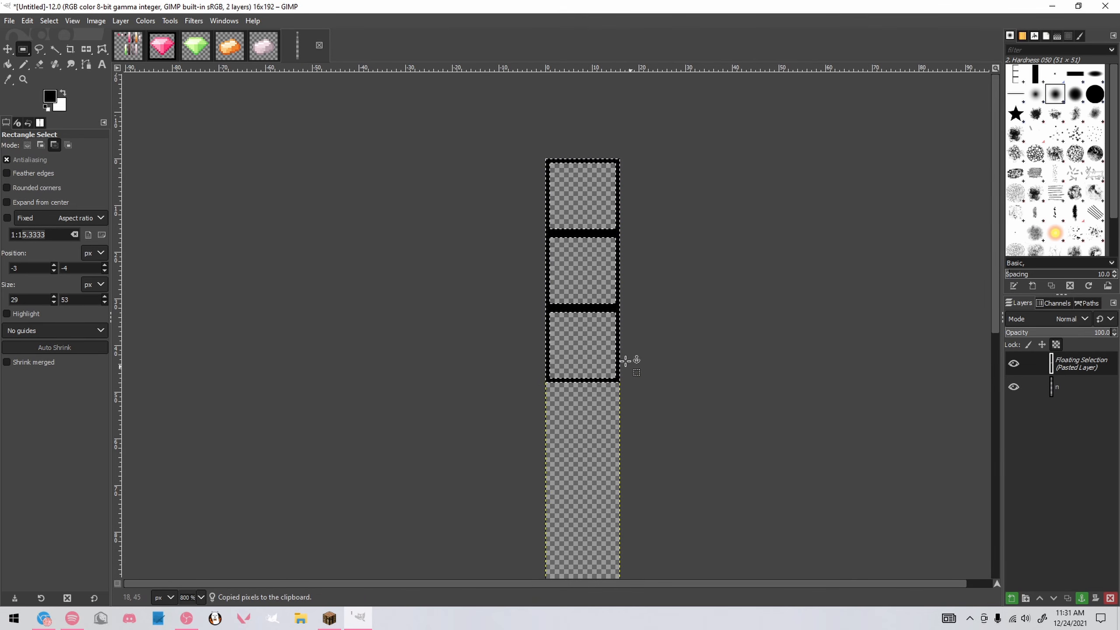
left_click_drag(593, 306, 595, 535)
scroll(675, 425, "down", 5)
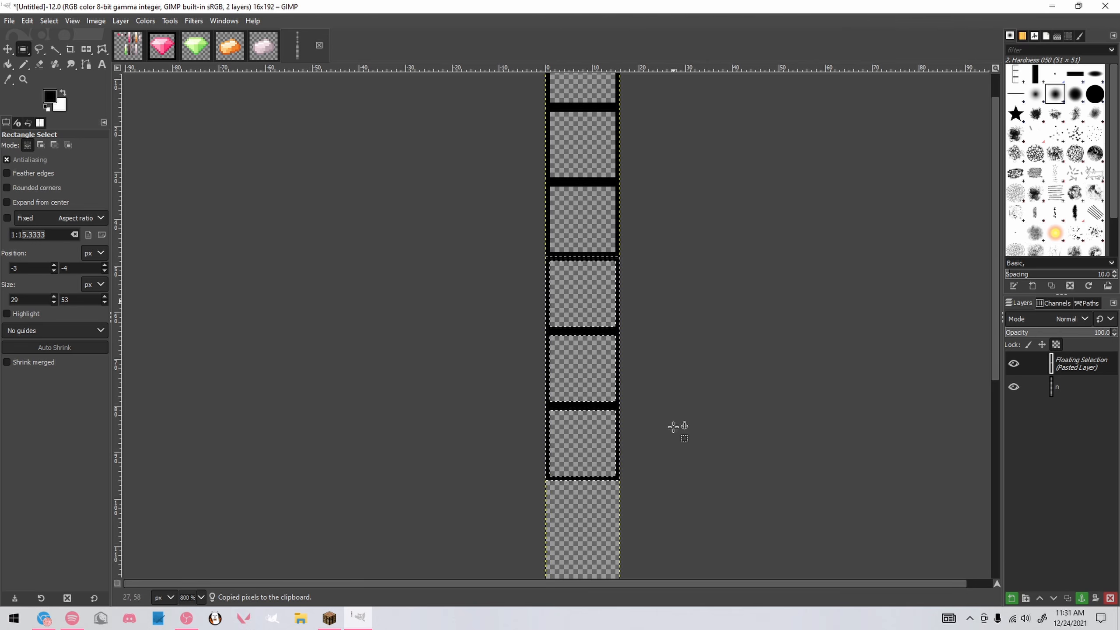
left_click(669, 419, "ctrl")
scroll(669, 417, "down", 4)
scroll(669, 416, "up", 3)
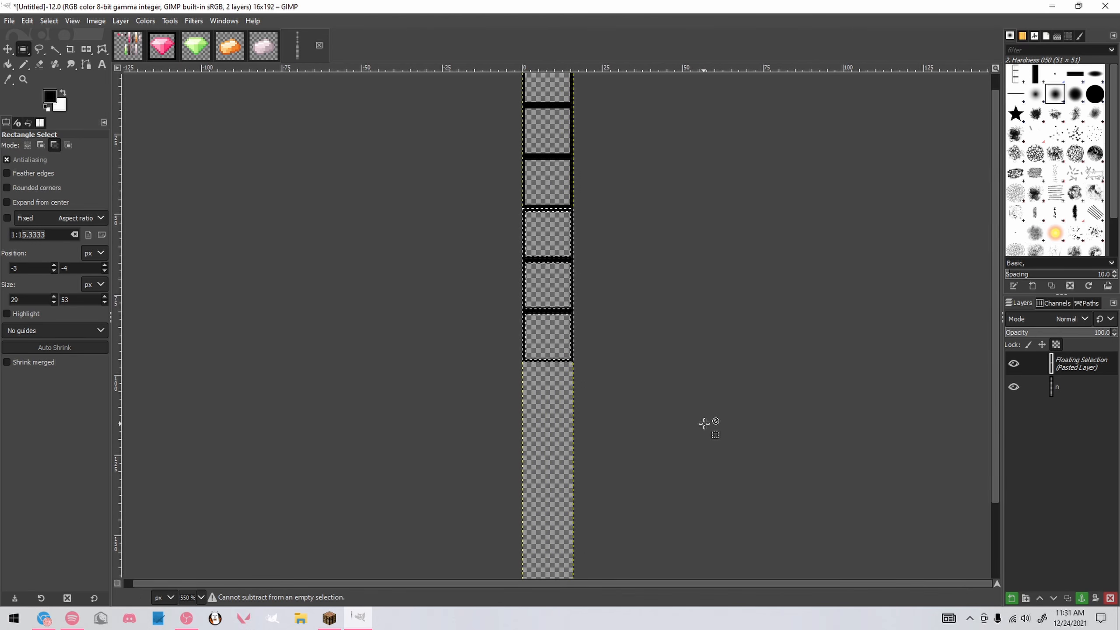
left_click(627, 377)
scroll(594, 367, "down", 2)
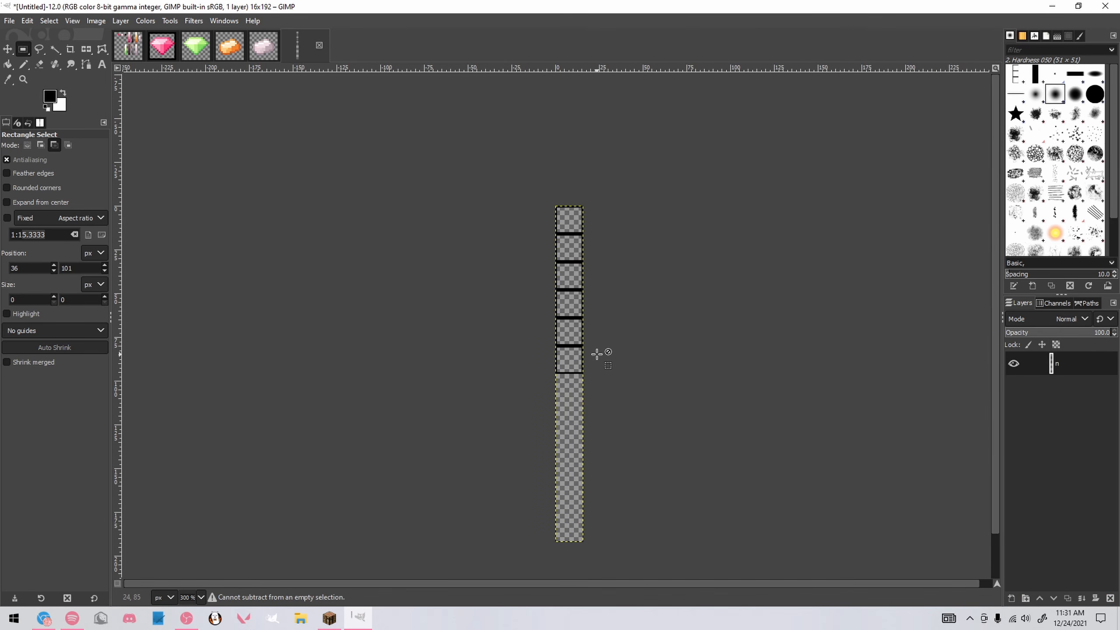
Copy the six stacked frames, place the copy over the empty lower half of the strip and anchor it
left_click_drag(534, 189, 631, 392)
key("ctrl+v")
left_click_drag(569, 227, 567, 396)
scroll(567, 396, "up", 3)
scroll(565, 390, "up", 1)
left_click_drag(551, 319, 547, 312)
left_click(656, 316)
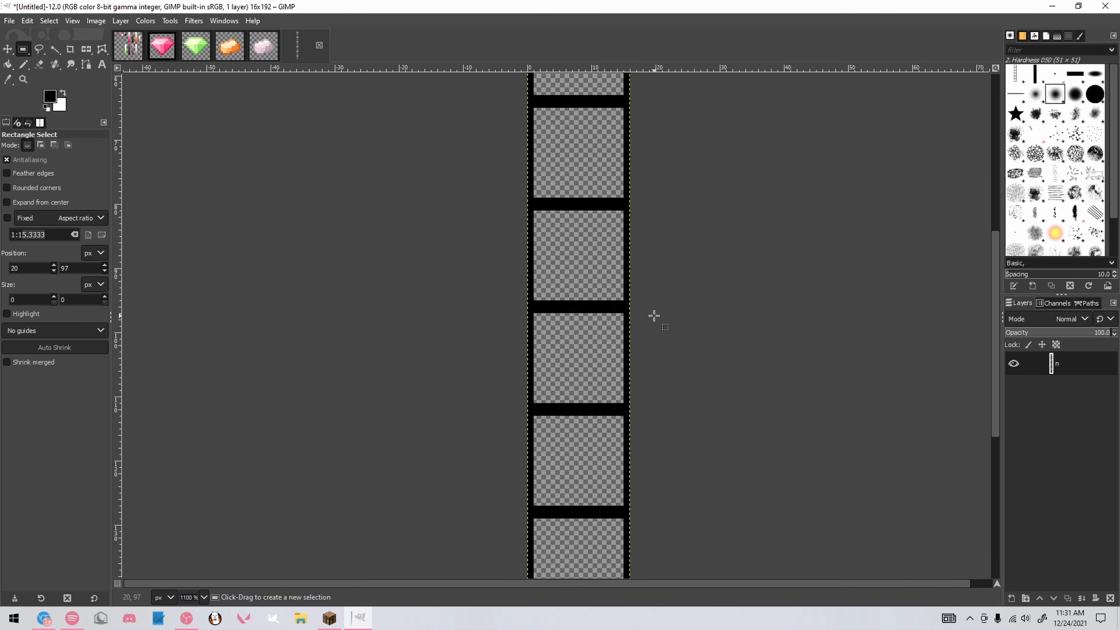
Make white the foreground colour, pencil a trial pixel in each of the first two frames, and undo both pixels
scroll(655, 318, "down", 6)
scroll(684, 255, "up", 4)
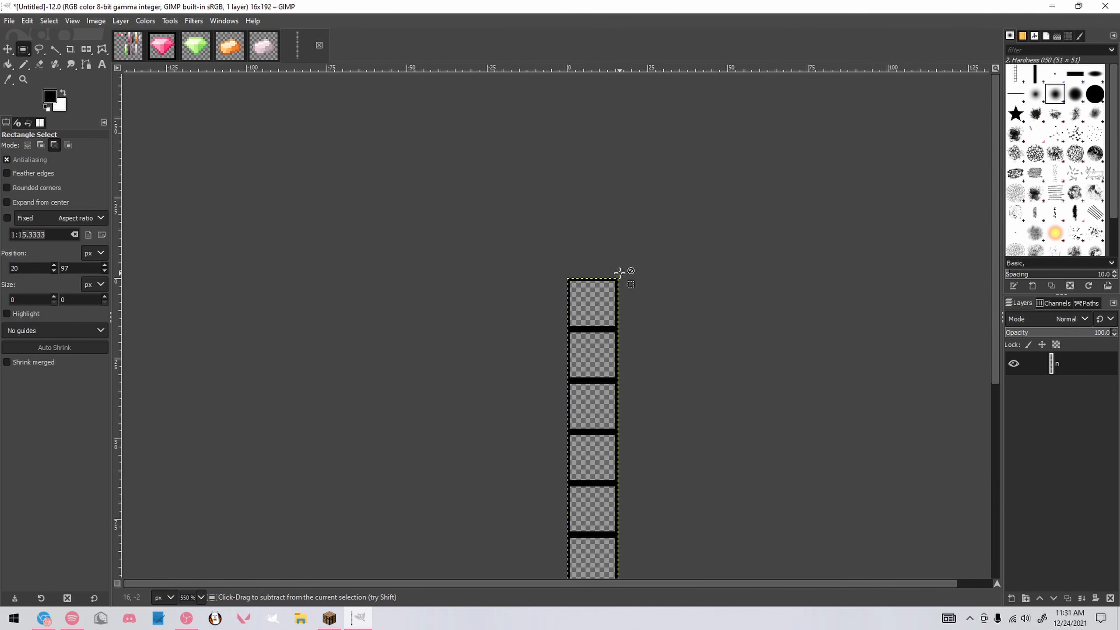
scroll(621, 271, "up", 4)
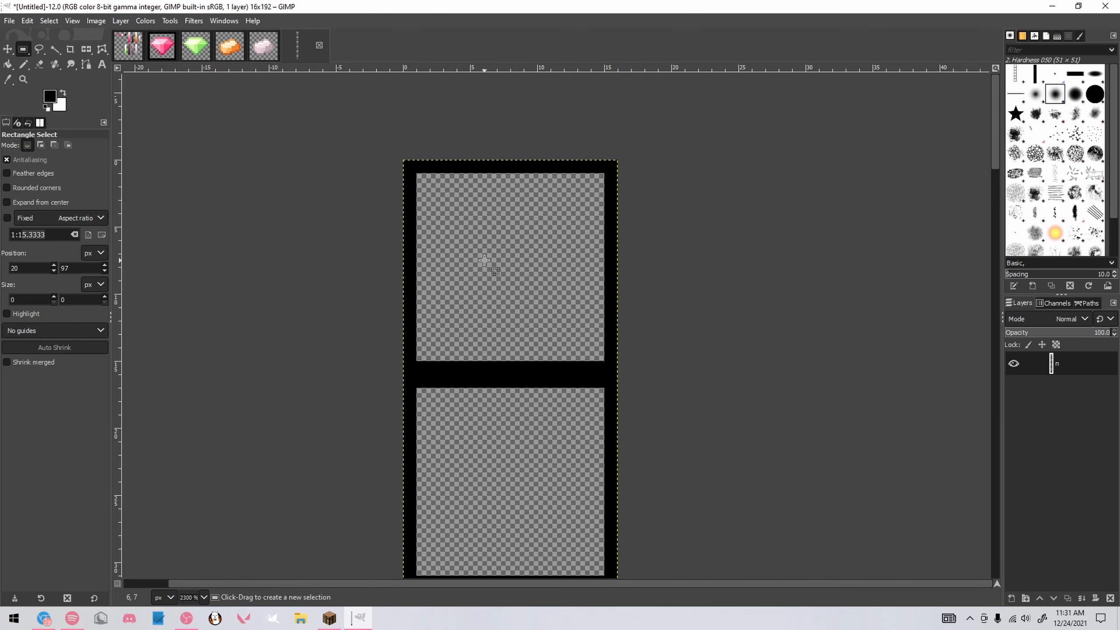
scroll(512, 371, "down", 5)
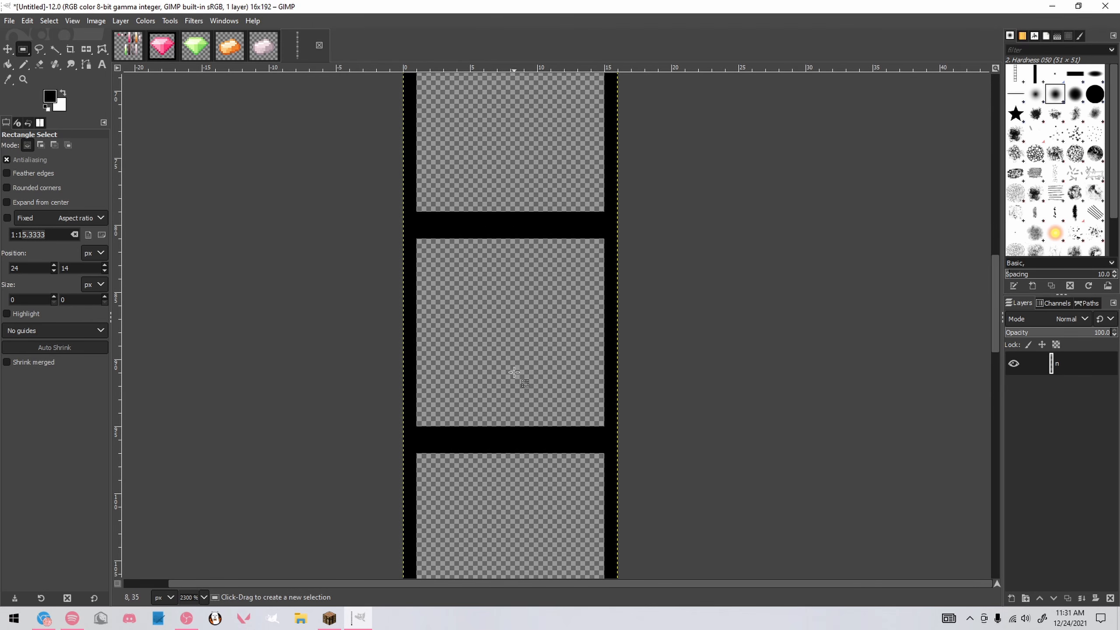
scroll(513, 372, "up", 10)
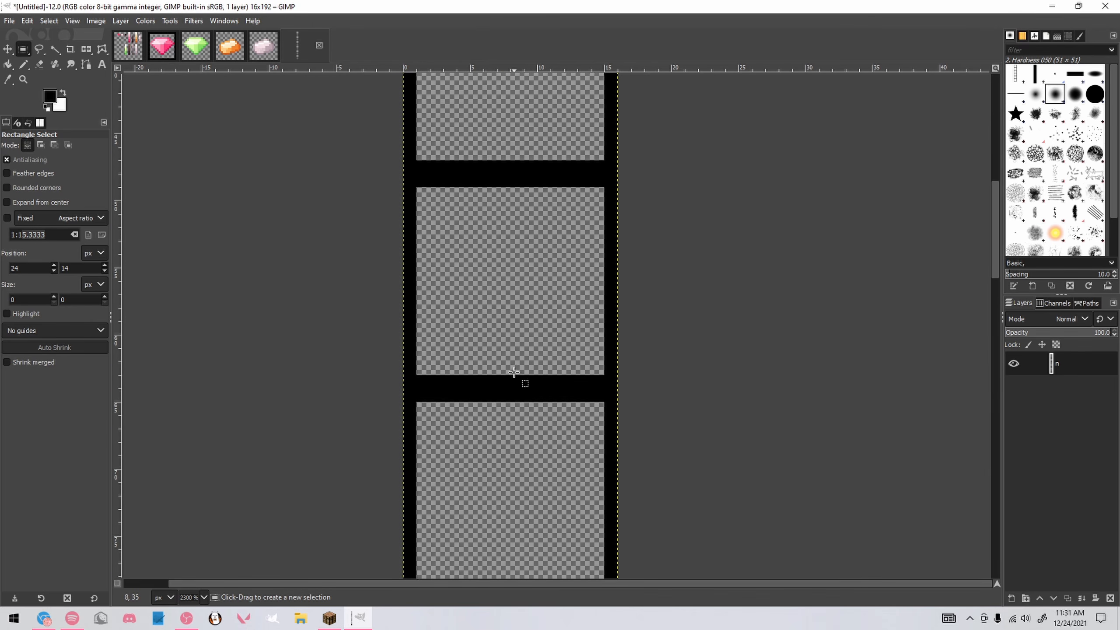
key("n")
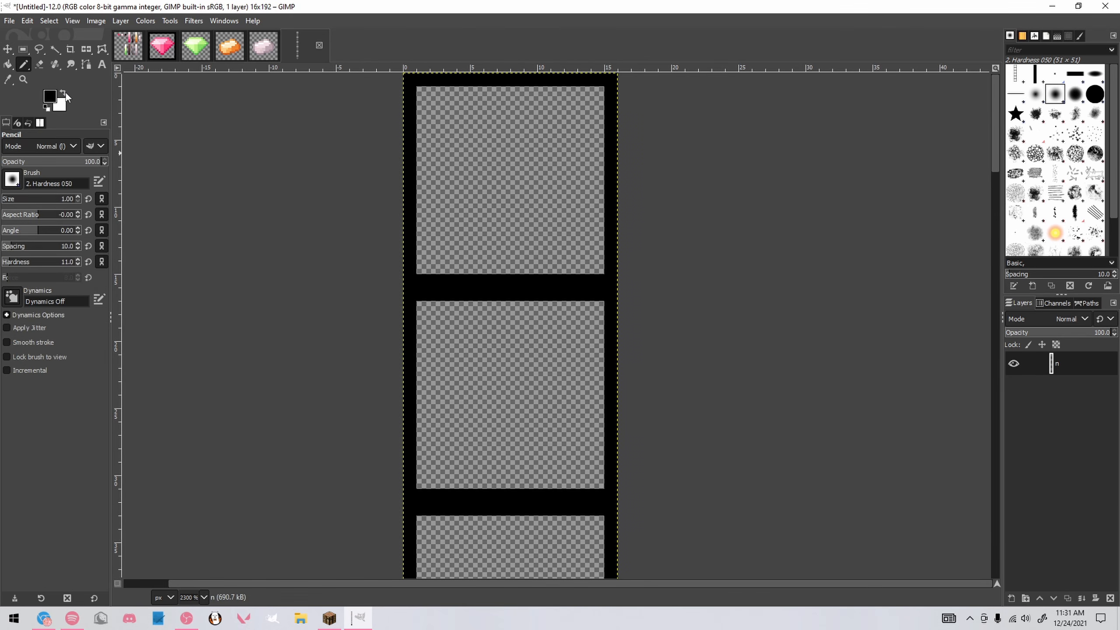
left_click(64, 93)
left_click(476, 173)
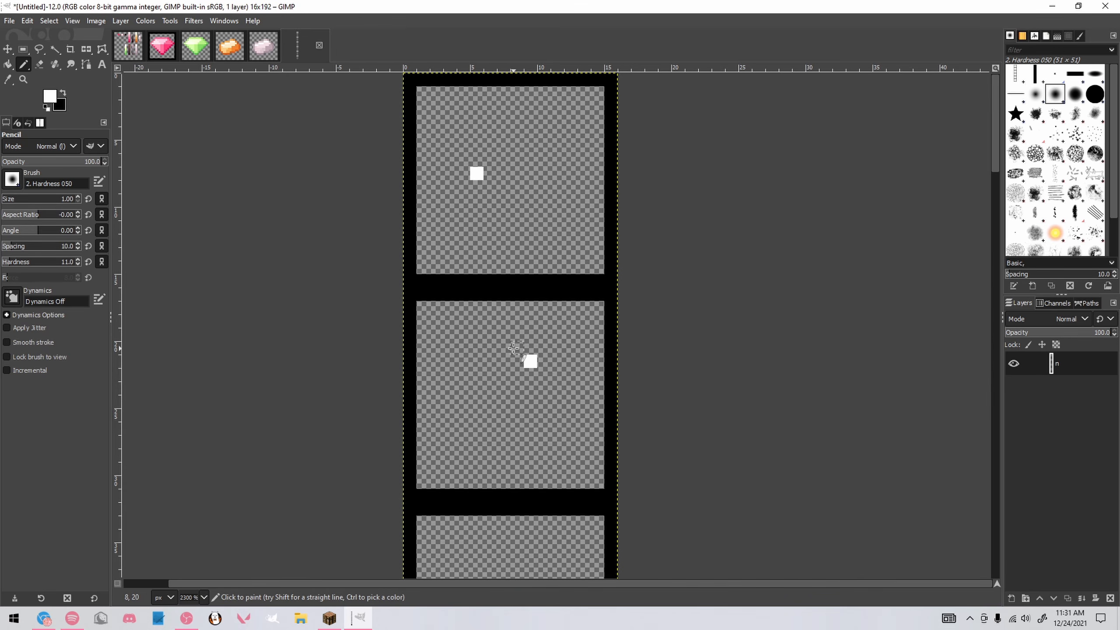
key("ctrl+z")
key("ctrl+z")
scroll(524, 309, "down", 1)
scroll(507, 280, "up", 1)
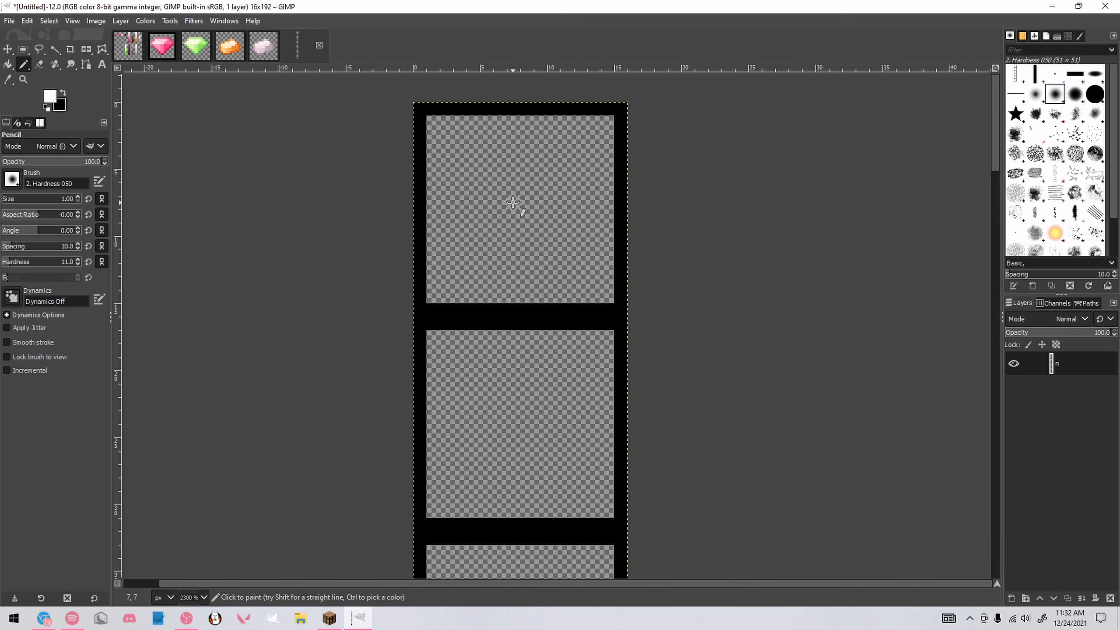
Pencil a small white L-shaped mark in the first two frames, undoing the second mark to redraw it higher
left_click_drag(515, 208, 525, 216)
mouse_move(513, 427)
left_mouse_down()
mouse_move(513, 443)
mouse_move(526, 437)
left_mouse_up()
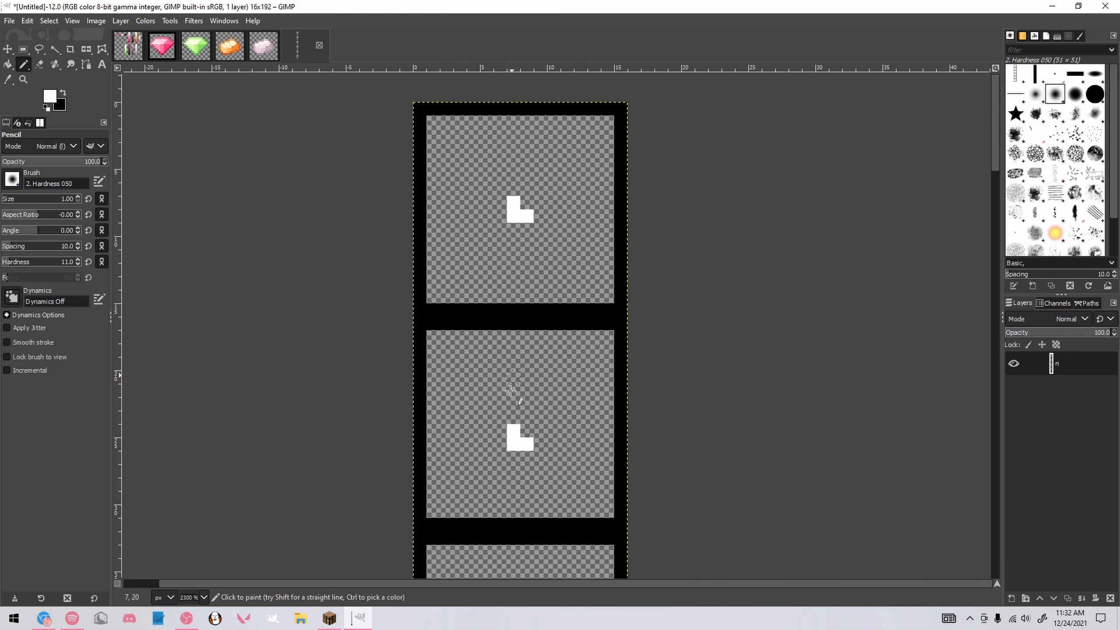
key("ctrl+z")
mouse_move(513, 362)
left_mouse_down()
mouse_move(527, 387)
mouse_move(526, 377)
left_mouse_up()
key("ctrl+z")
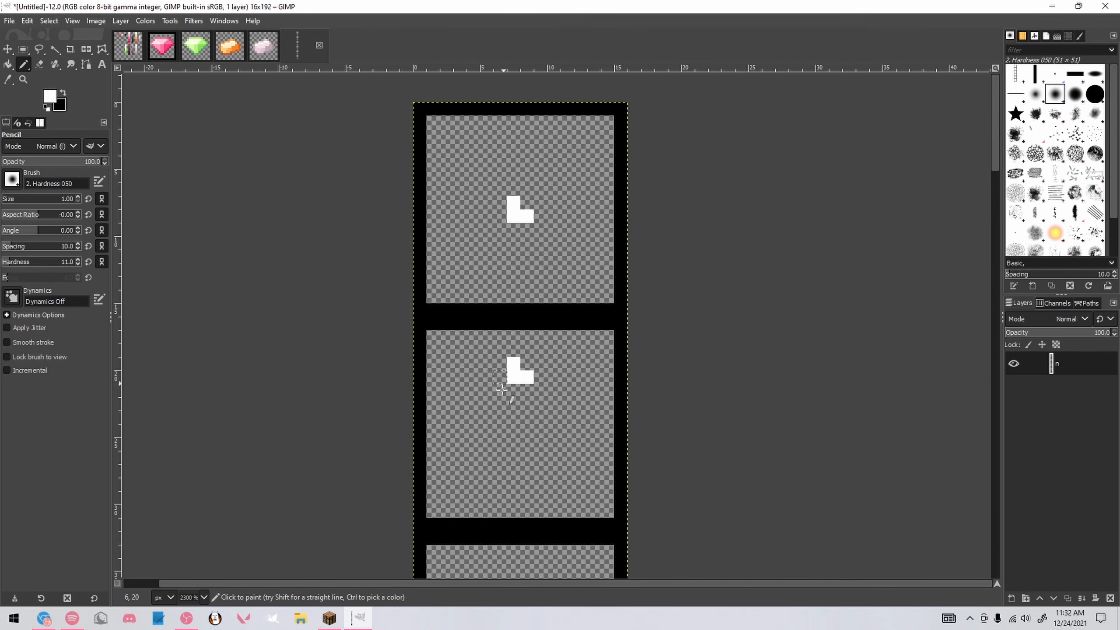
Remove the white marks from the frames and add a new transparent layer above the frame layer
key("r")
key("ctrl+x")
left_click(1010, 597)
left_click(1022, 584)
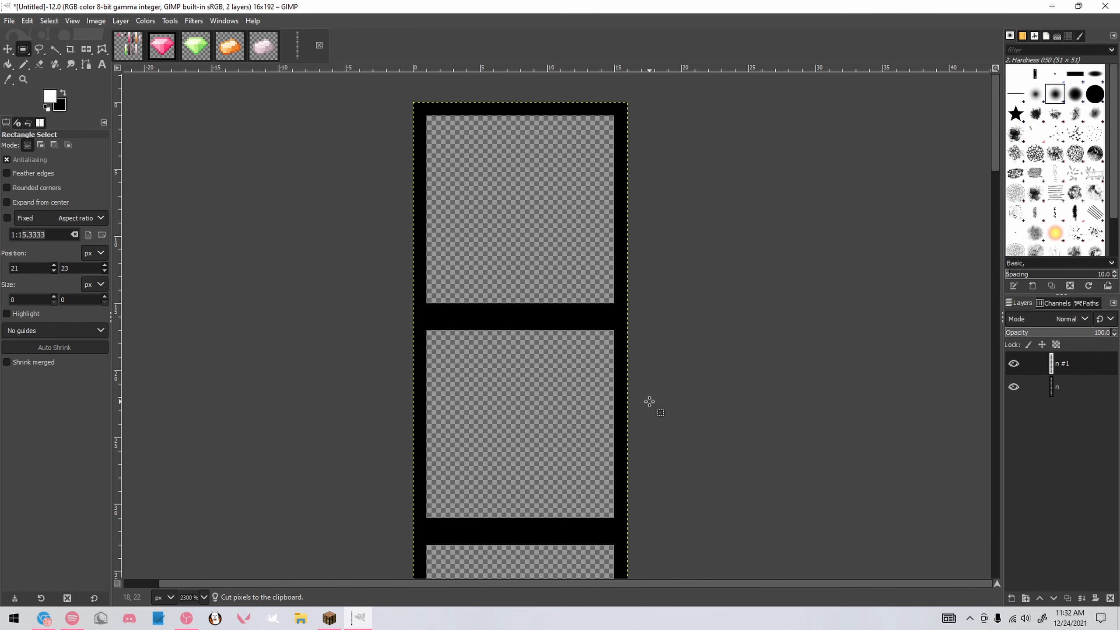
left_click(1016, 384)
left_click(1017, 385)
left_click(1016, 385)
left_click(1015, 387)
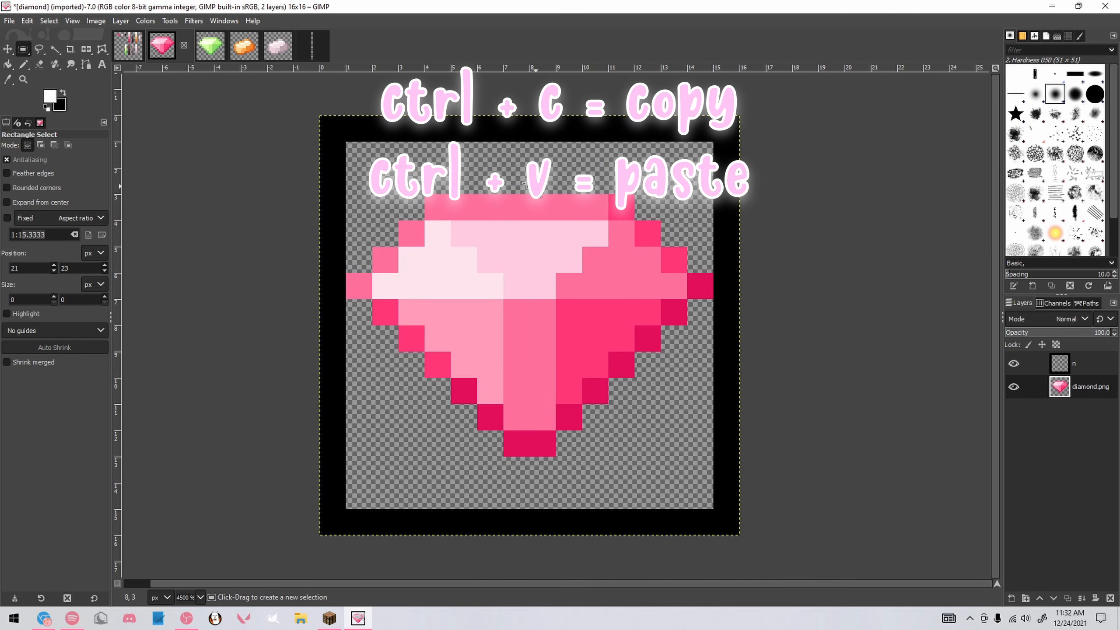
Copy the pink diamond from the diamond.png image, paste it into the strip and move it up into the first frame
key("ctrl+c")
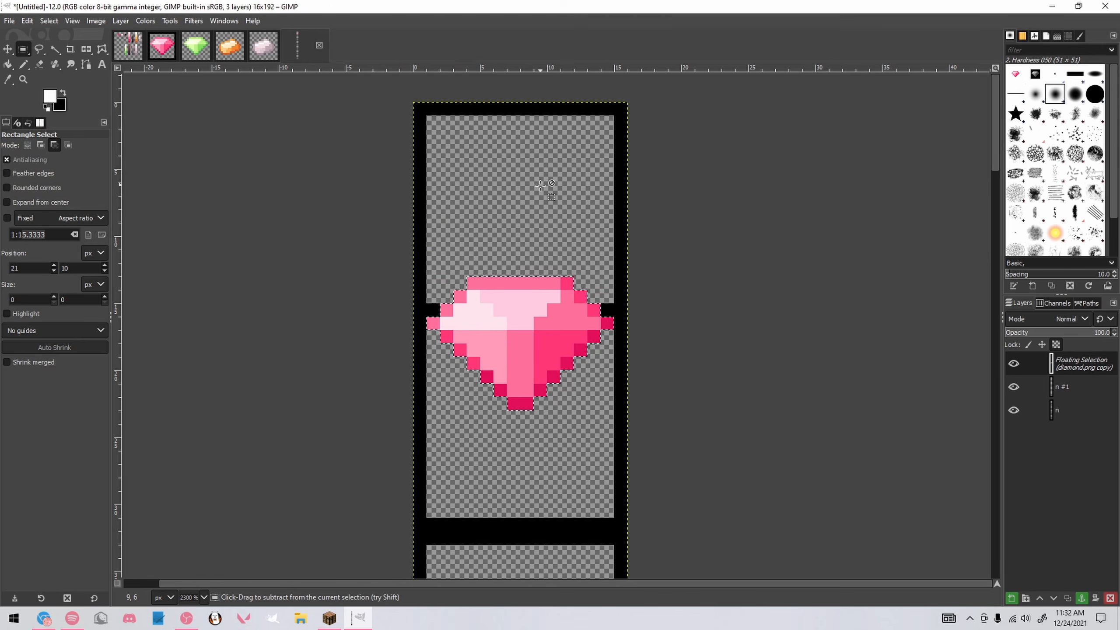
left_click_drag(535, 314, 535, 204)
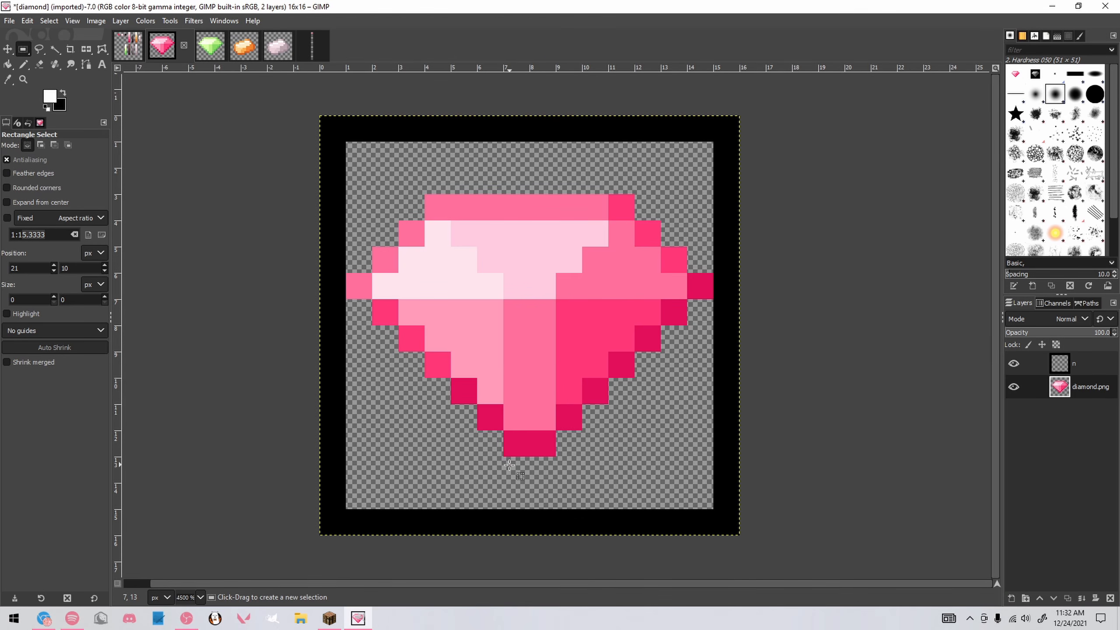
Measure the empty margins below and above the diamond in the diamond.png image with small rectangle selections
left_click_drag(509, 464, 525, 502)
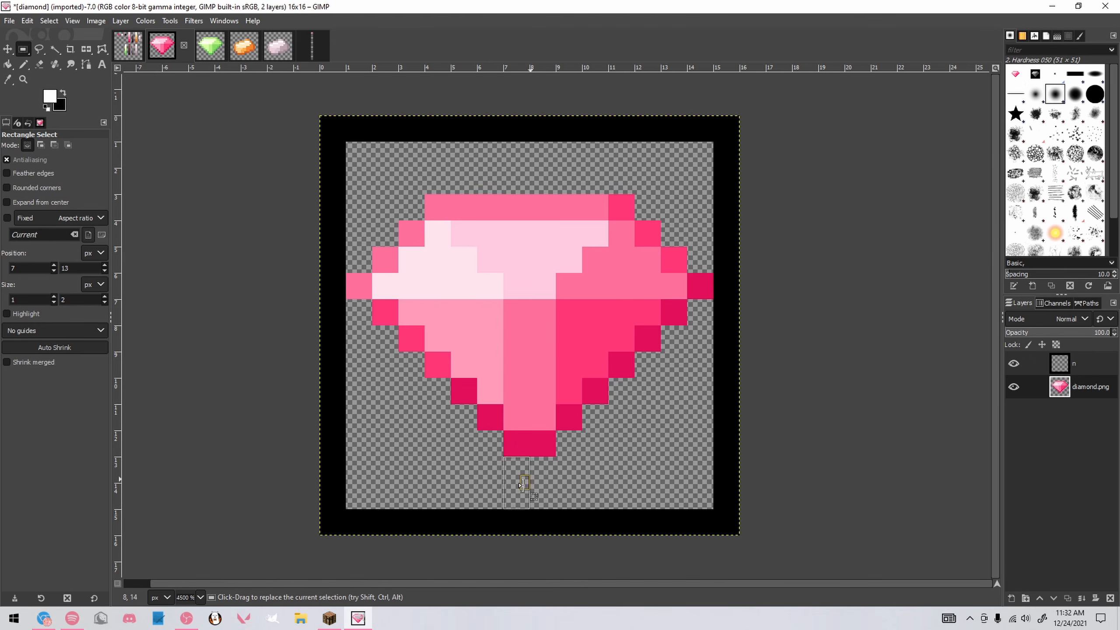
left_click(513, 520)
left_click_drag(511, 439, 527, 514)
left_click(527, 515)
left_click_drag(504, 459, 528, 518)
left_click_drag(504, 138, 531, 194)
left_click(554, 171)
Copy the diamond again, place it in the strip's first frame with the same margins as the original, and anchor it
key("ctrl+c")
left_click(311, 45)
key("ctrl+v")
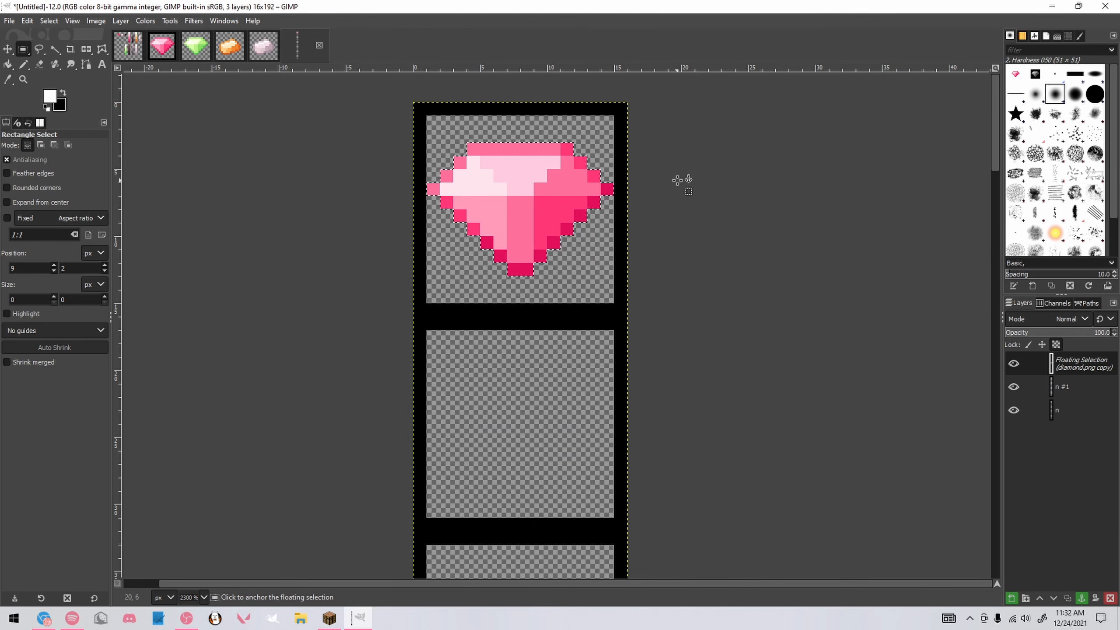
left_click(522, 122)
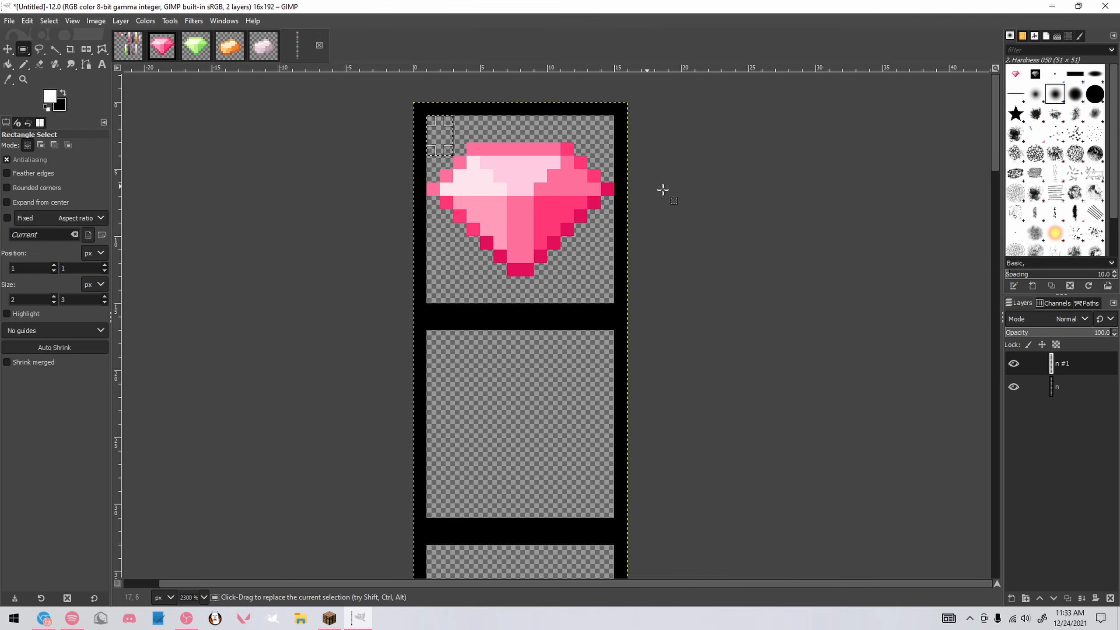
Paste the diamond into the second frame, align it like the first one, and check its margins with a small selection
key("ctrl+v")
left_click_drag(548, 339, 547, 379)
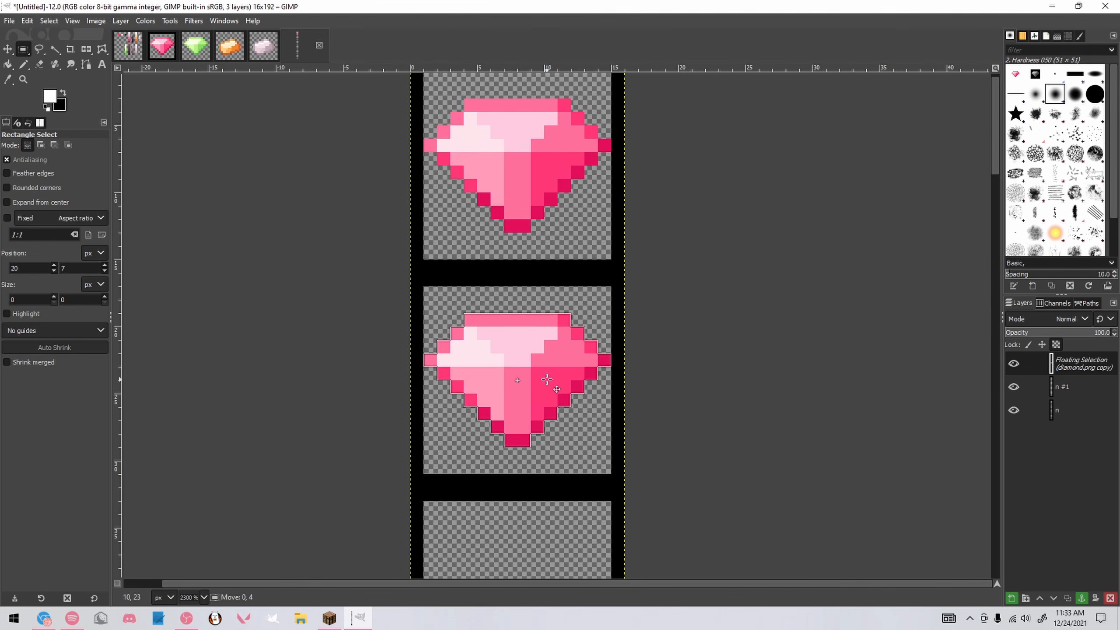
left_click(522, 460)
left_click(523, 463)
left_click_drag(512, 278, 535, 307)
left_click(665, 313)
Paste a diamond into the third and fourth frames, aligning and anchoring each copy
scroll(570, 335, "down", 5)
key("ctrl+v")
left_click(705, 356)
scroll(584, 384, "down", 2)
key("ctrl+v")
key("Up")
left_click(681, 373)
Paste a diamond into the fifth frame, align it between the black borders and anchor it
scroll(662, 370, "down", 2)
key("ctrl+v")
left_click_drag(553, 317, 545, 255)
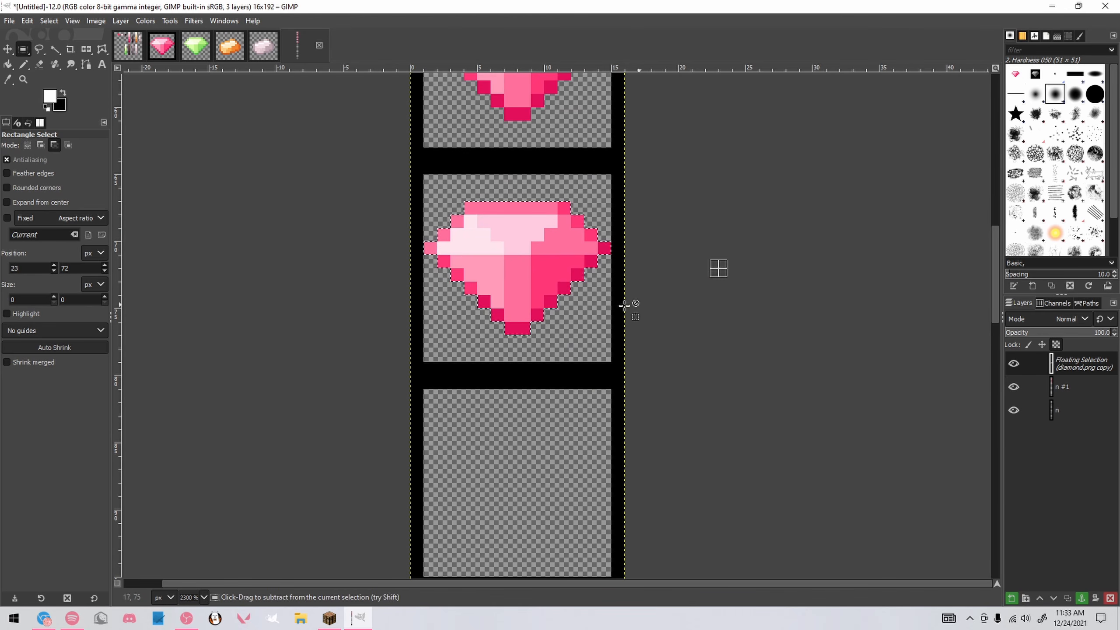
scroll(632, 306, "down", 4)
left_click(645, 291)
scroll(618, 273, "up", 3)
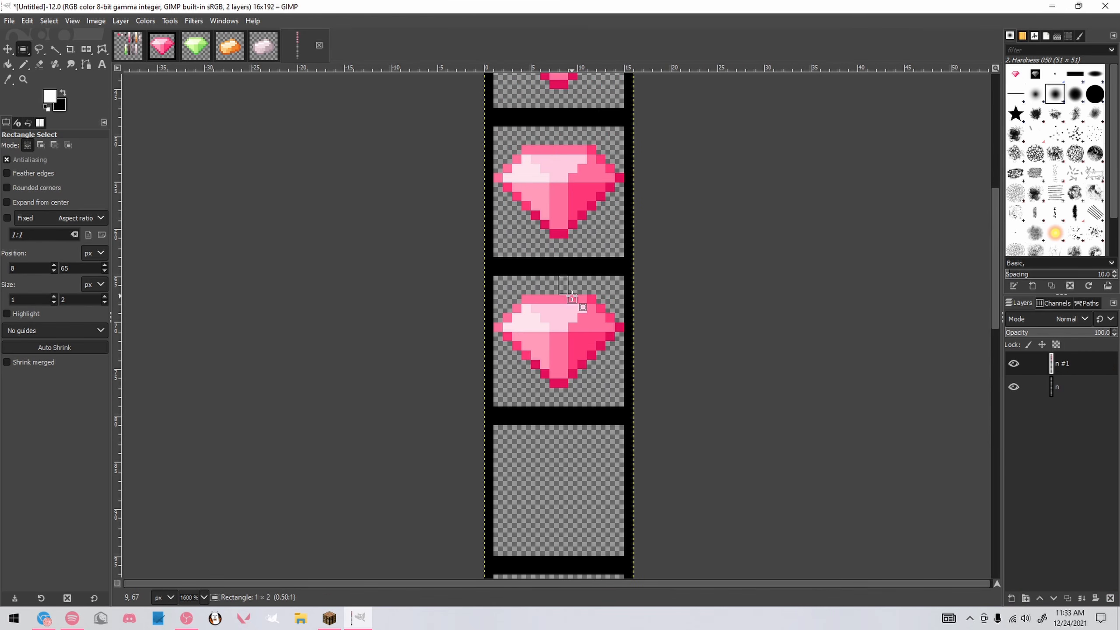
Paste the copied column of diamonds over the lower six frames, nudge it to two pixels below each frame's upper border, and anchor it
scroll(708, 274, "down", 4)
scroll(676, 370, "up", 5)
key("ctrl+v")
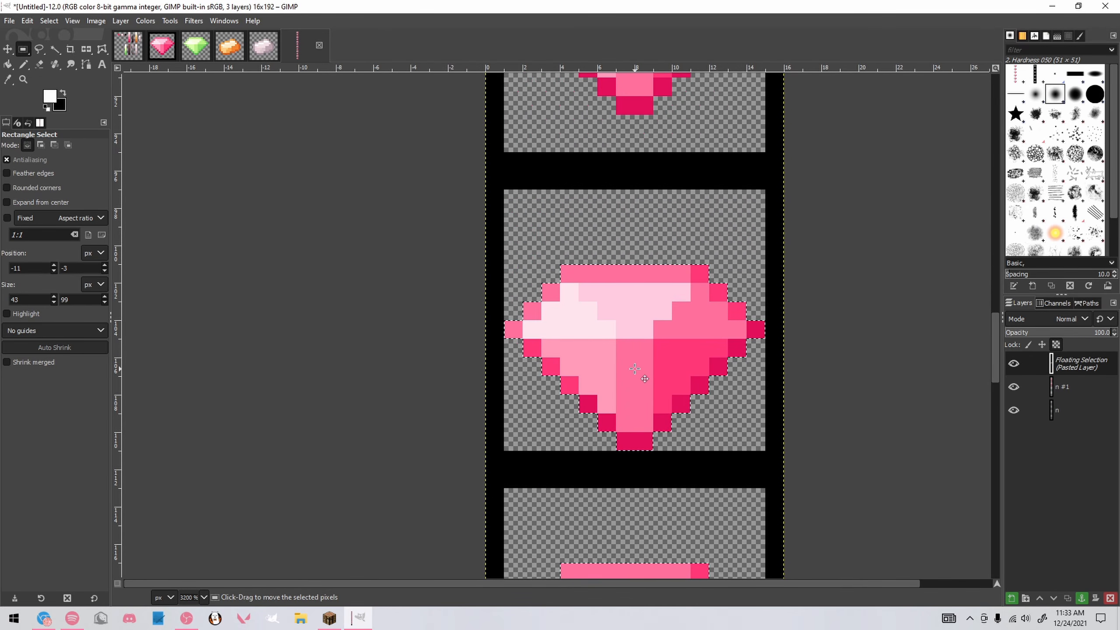
key("Up")
key("Up")
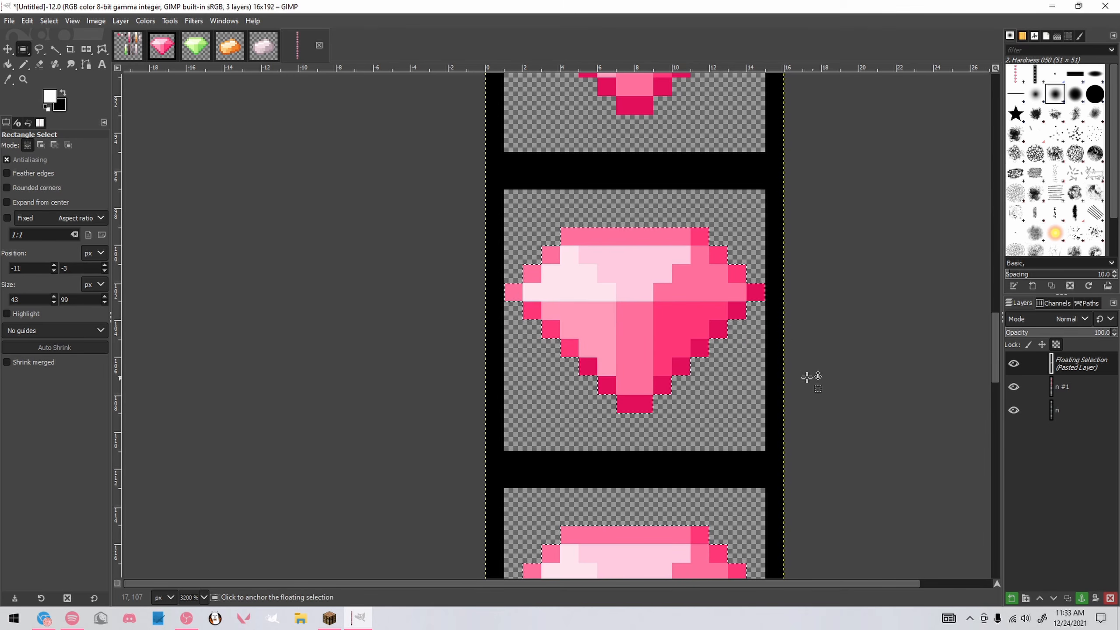
key("Up")
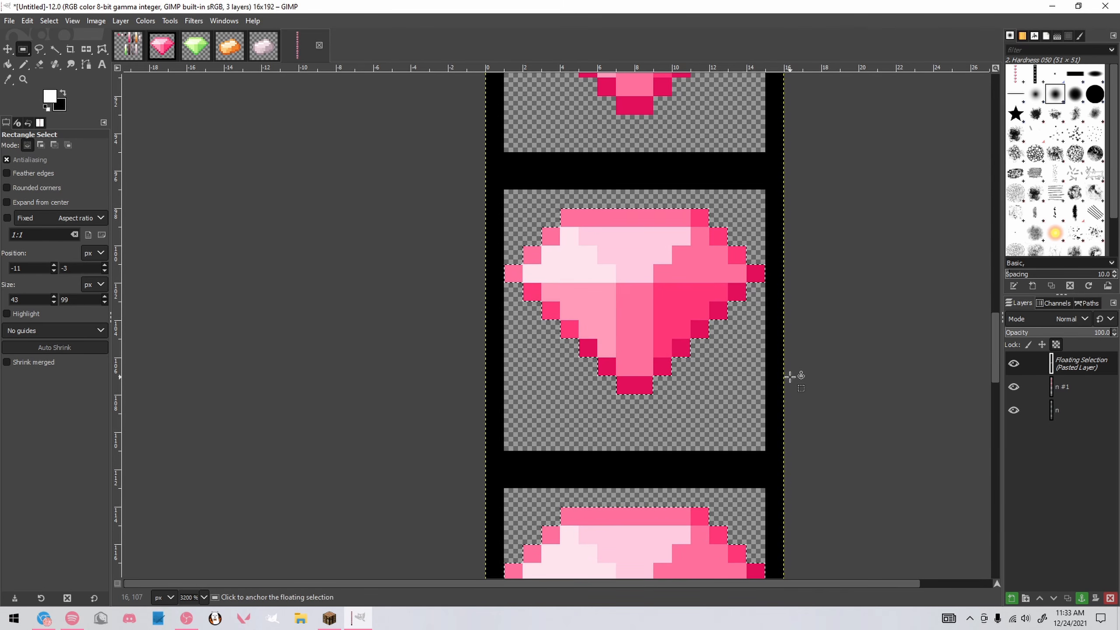
key("Down")
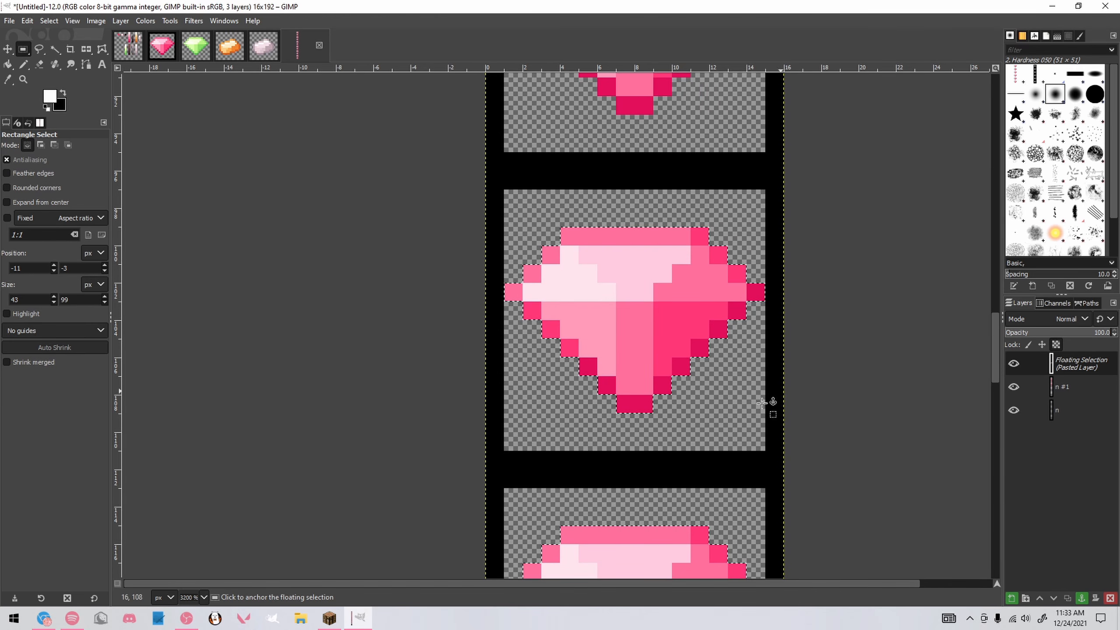
left_click(695, 434)
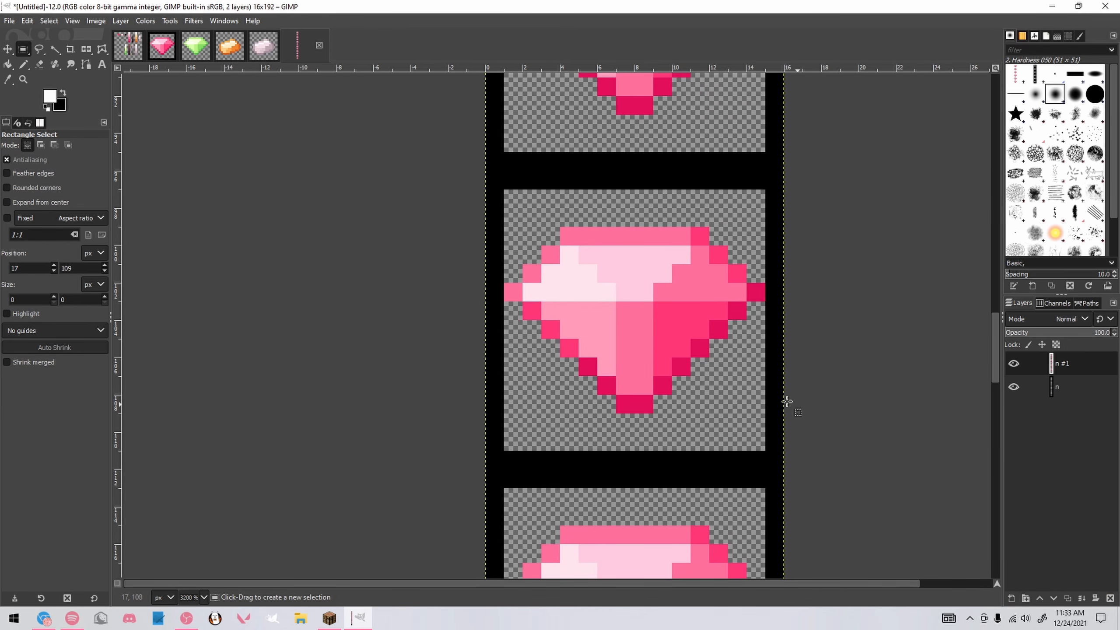
Add a new transparent layer above the diamond layer
scroll(749, 388, "down", 8)
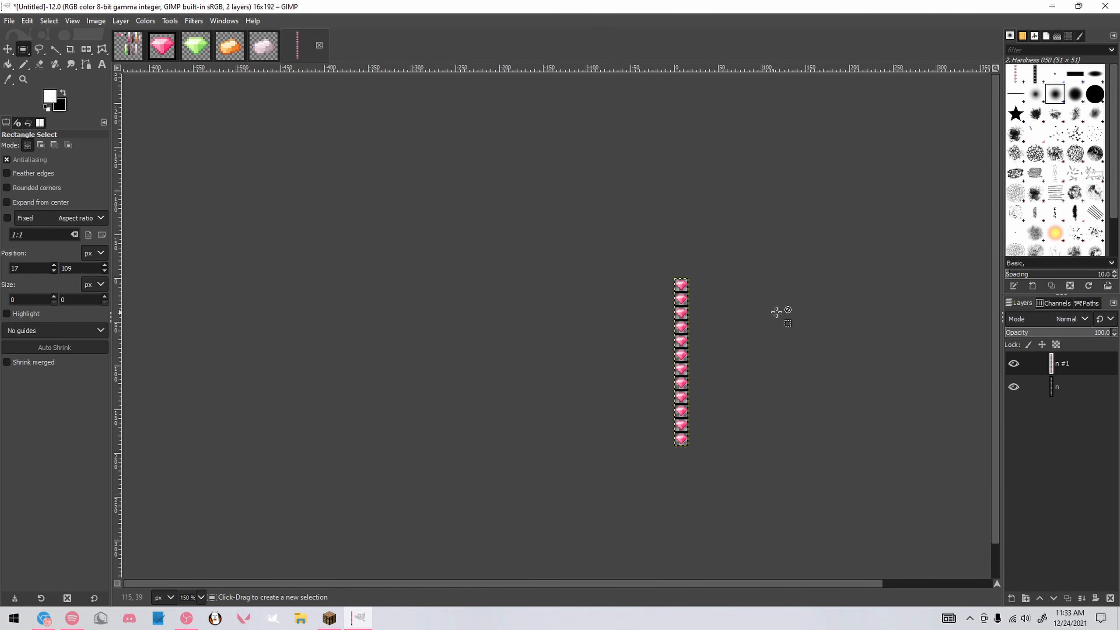
scroll(712, 400, "up", 3)
left_click_drag(657, 585, 700, 581)
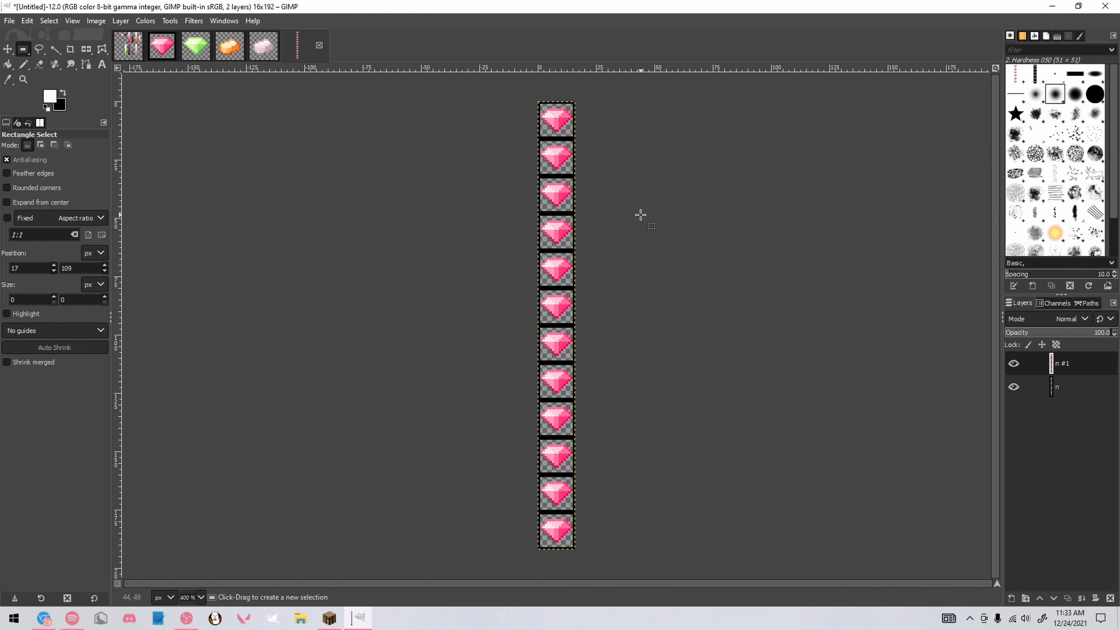
key("shift+ctrl+n")
key("Return")
scroll(595, 165, "down", 3)
scroll(591, 133, "up", 9)
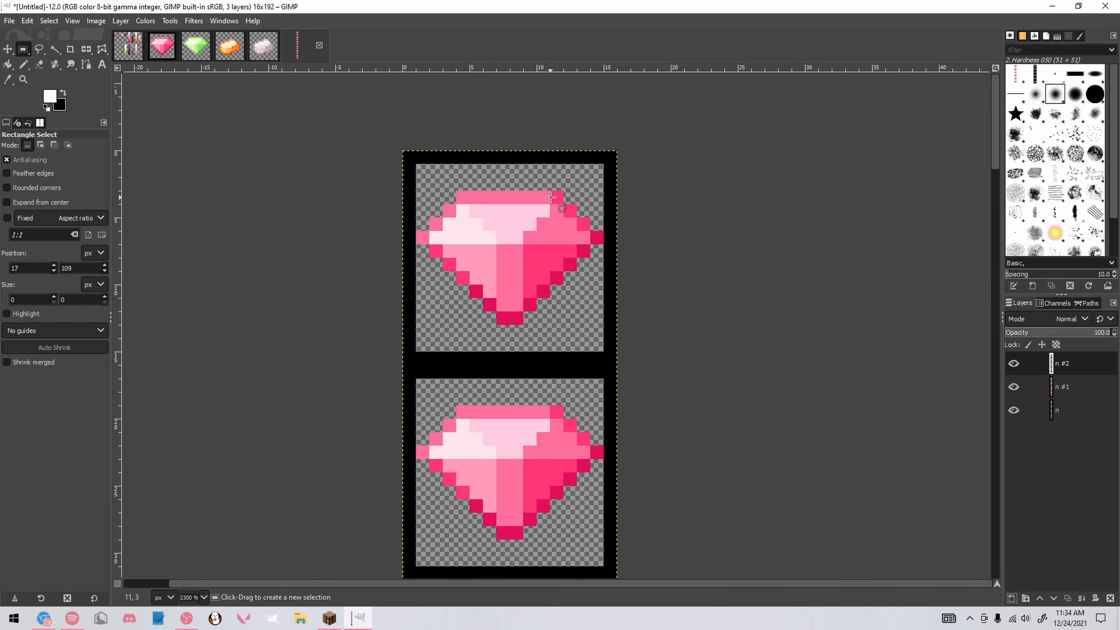
Pencil a white diagonal streak across the first diamond on the new layer and lower the layer's opacity to 44
key("n")
left_click_drag(517, 196, 463, 291)
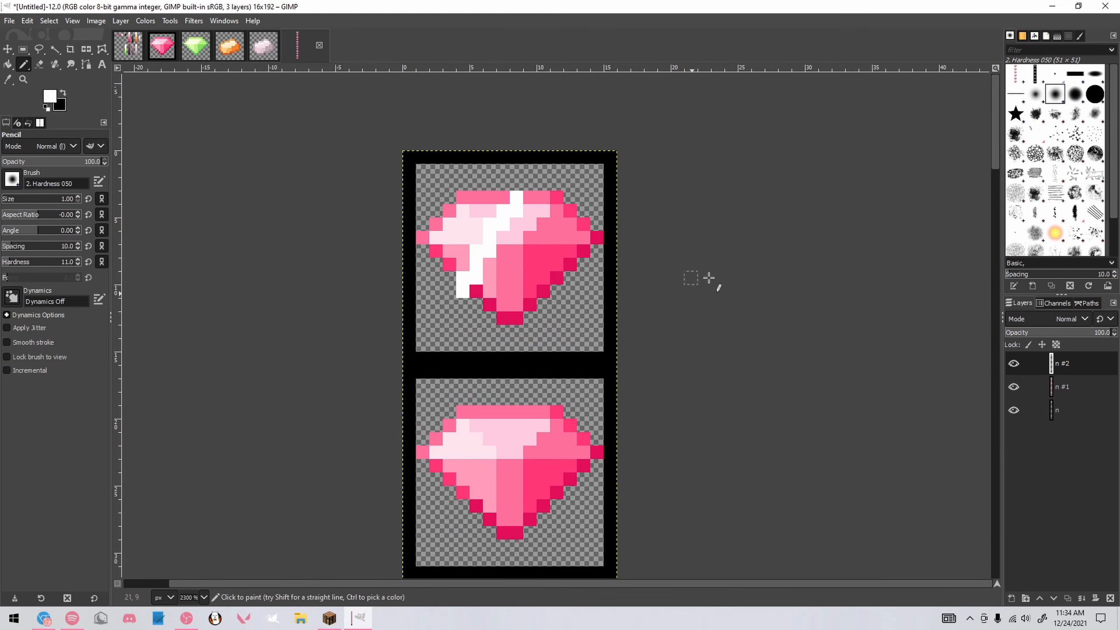
left_click_drag(1078, 334, 1051, 335)
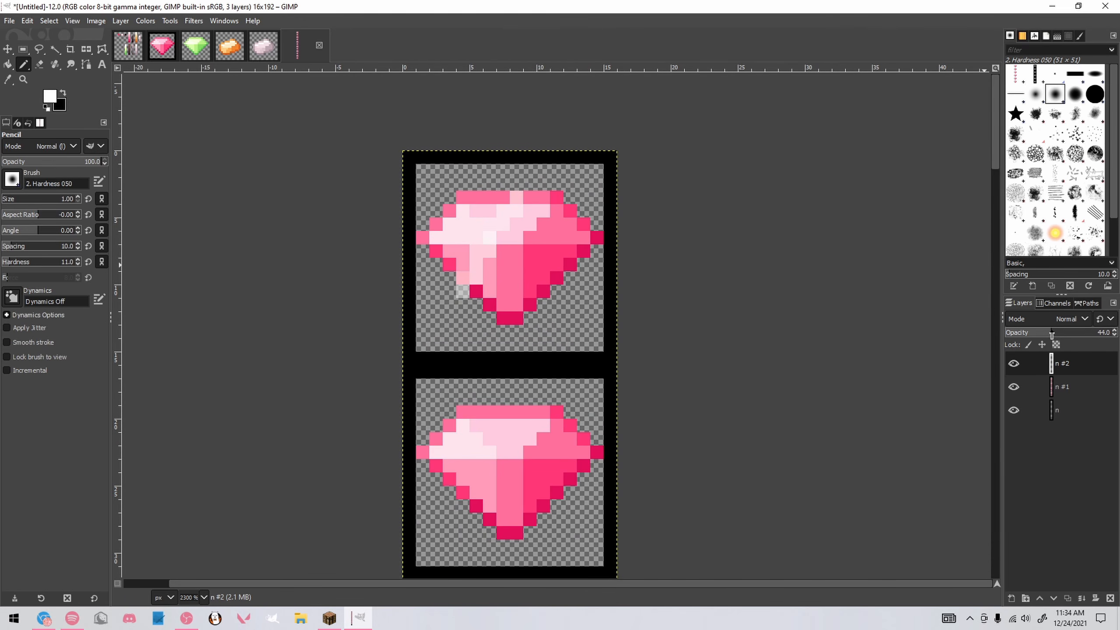
With layer n #2 hidden, try a streak and 29.1 opacity directly on the diamond layer, undo both and reselect n #2
left_click(1014, 363)
left_click(1070, 387)
left_click_drag(543, 197, 489, 277)
left_click_drag(1055, 336, 1036, 336)
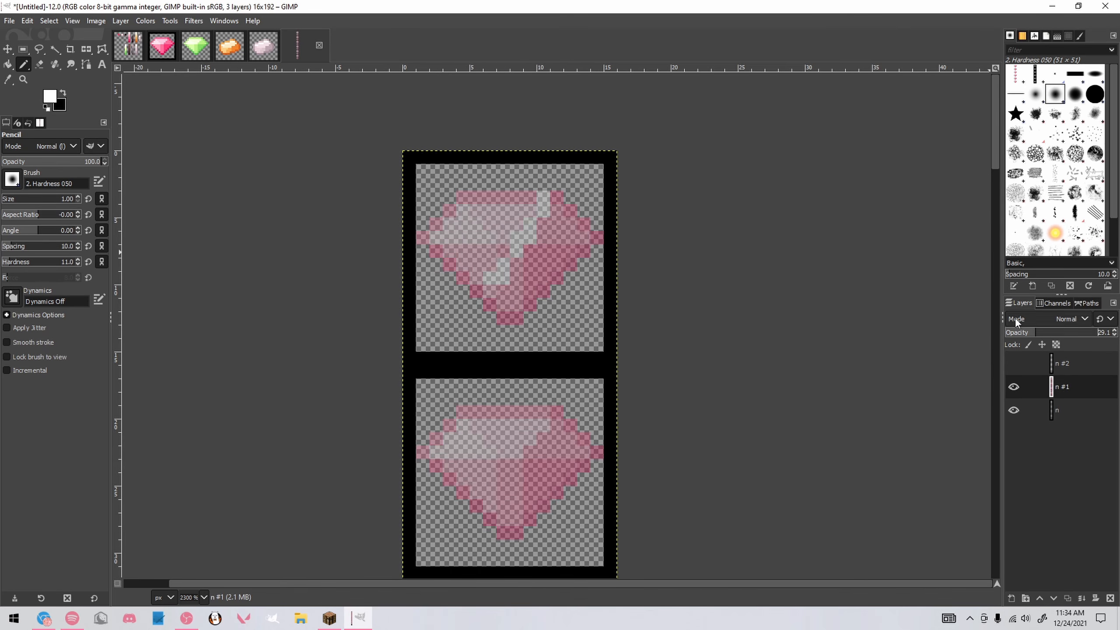
key("ctrl+z")
key("ctrl+z")
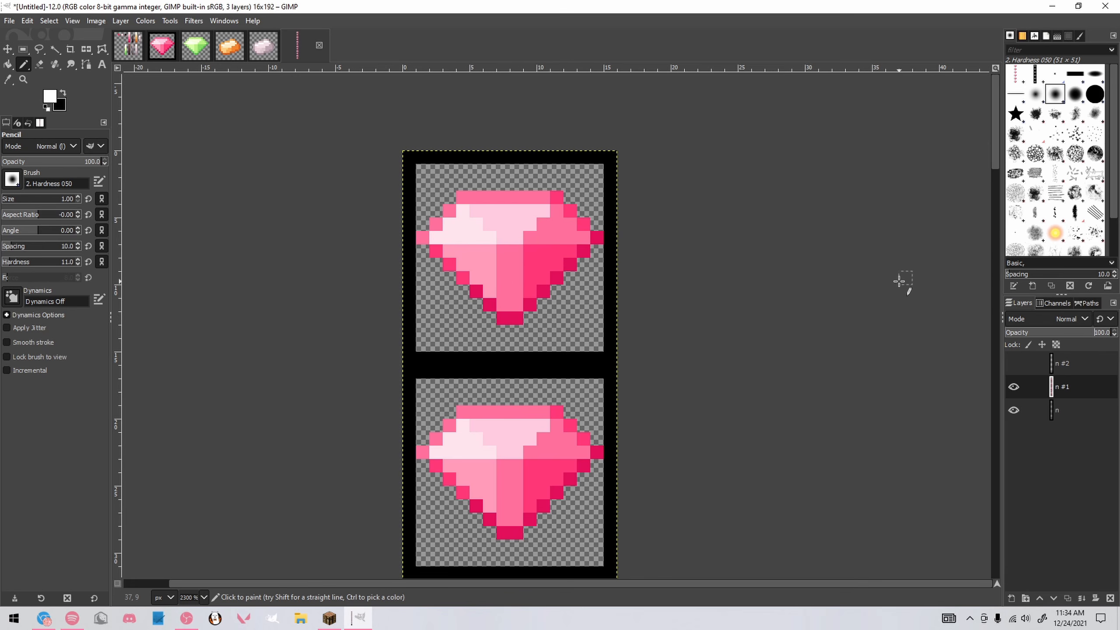
key("Page_Up")
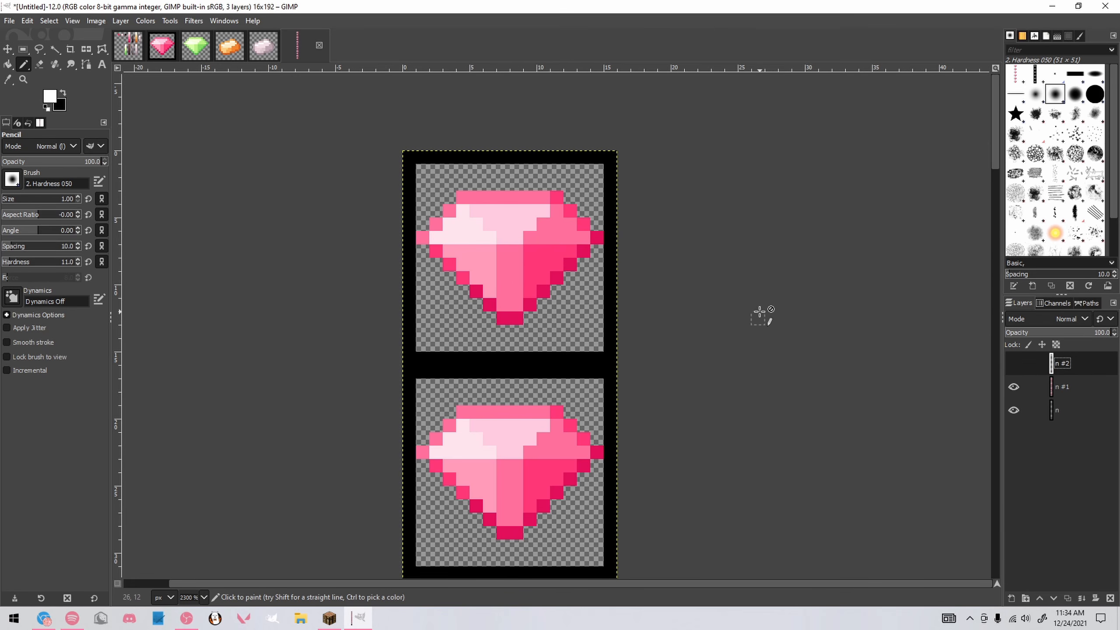
Remove the white streak from the first frame on layer n #2, clear the selection and show the layer again
key("r")
scroll(474, 216, "down", 3)
scroll(475, 218, "up", 3)
left_click_drag(408, 182, 618, 321)
left_click(683, 311)
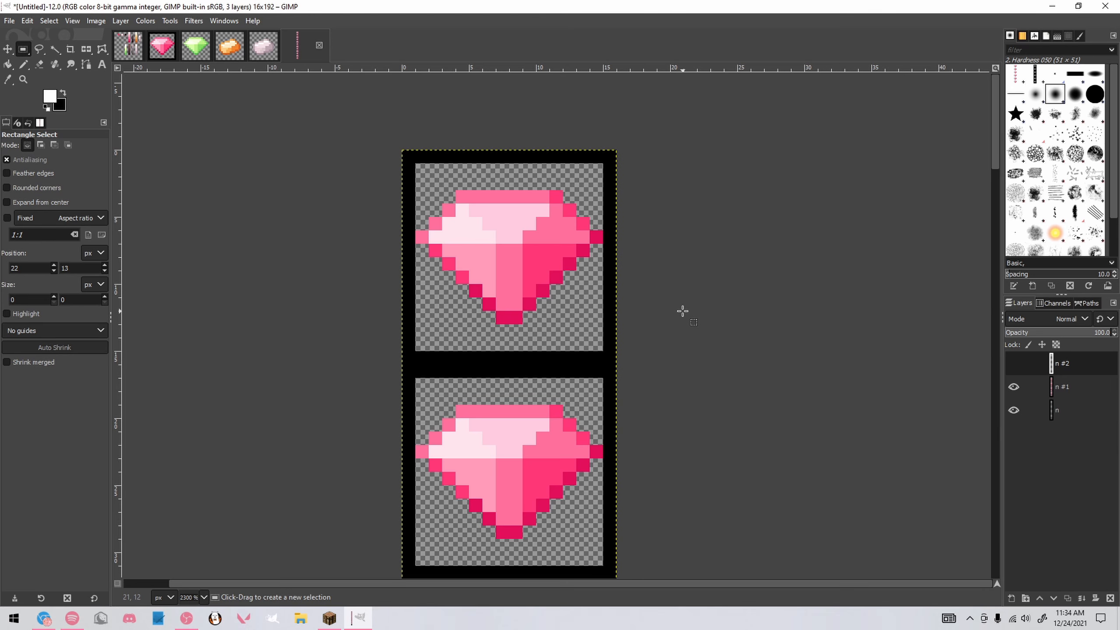
scroll(675, 273, "down", 2)
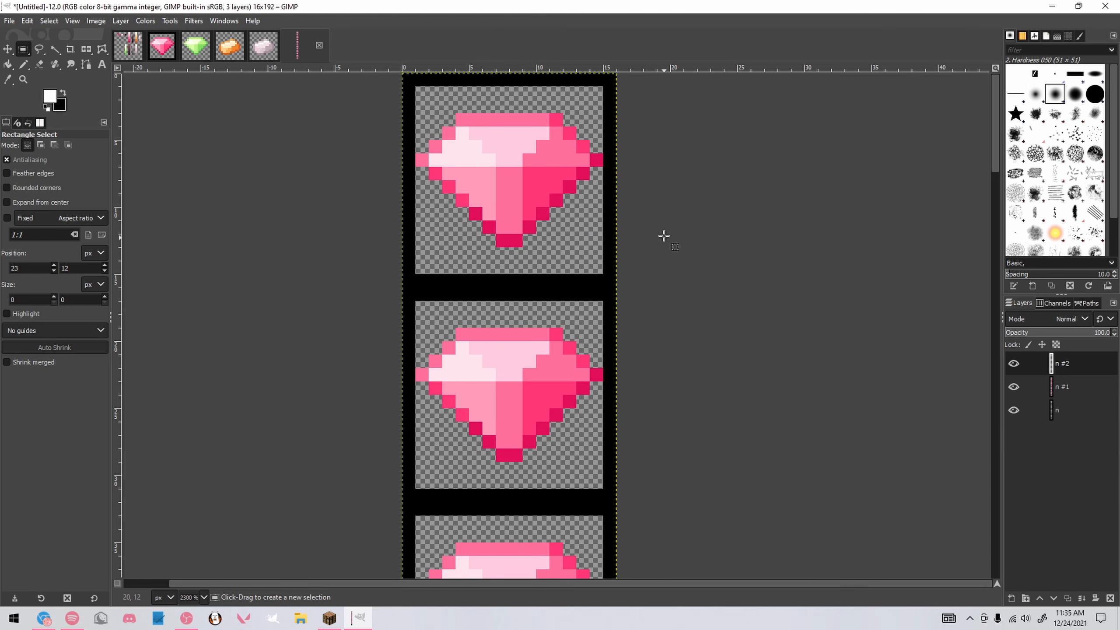
Pencil a straight white diagonal line across the first diamond and undo it
key("n")
left_click(516, 120)
left_click(465, 195, "shift")
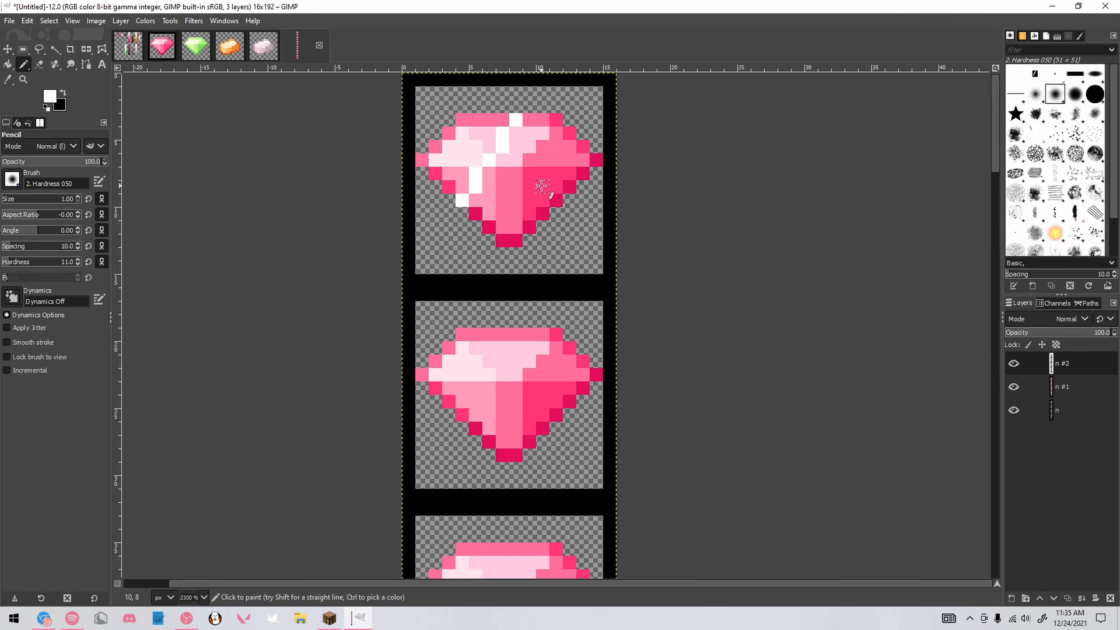
key("ctrl+z")
scroll(529, 206, "up", 1, "ctrl")
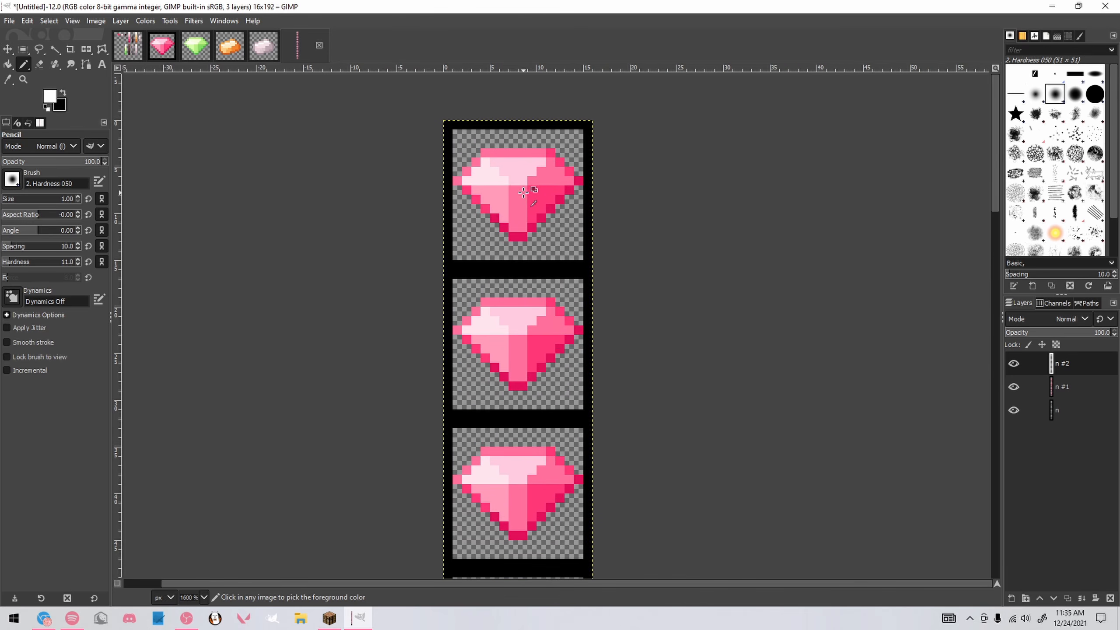
Pencil a two-pixel-wide white highlight along the second diamond's upper-left edge, undoing a stray stroke across the gem
scroll(523, 191, "down", 3)
scroll(511, 167, "up", 2, "ctrl")
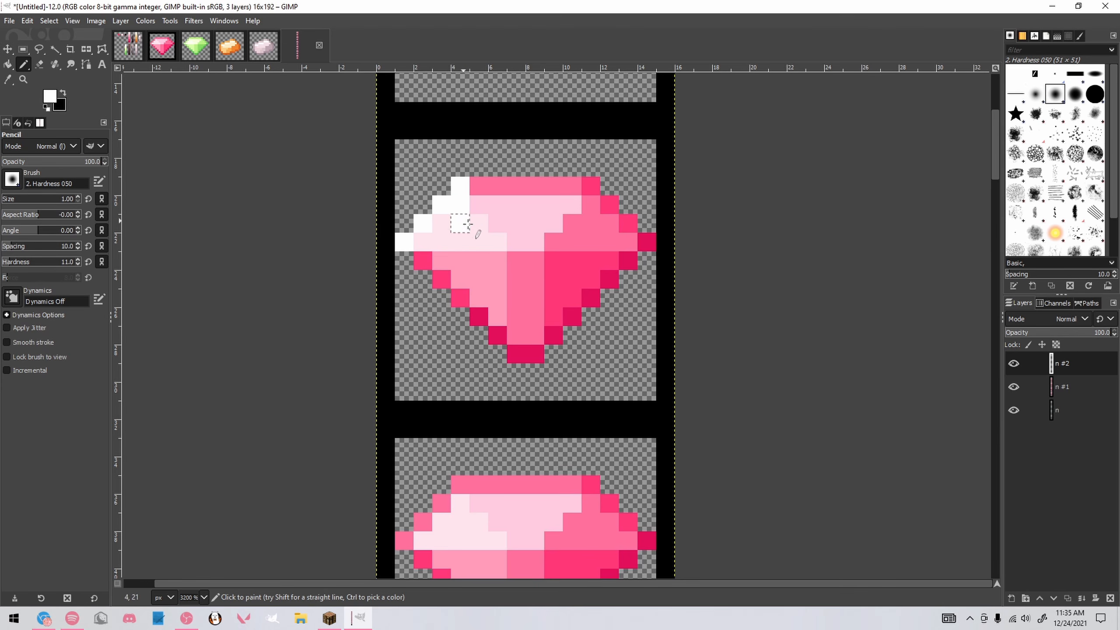
left_click_drag(463, 221, 598, 304)
key("ctrl+z")
scroll(569, 269, "down", 1, "ctrl")
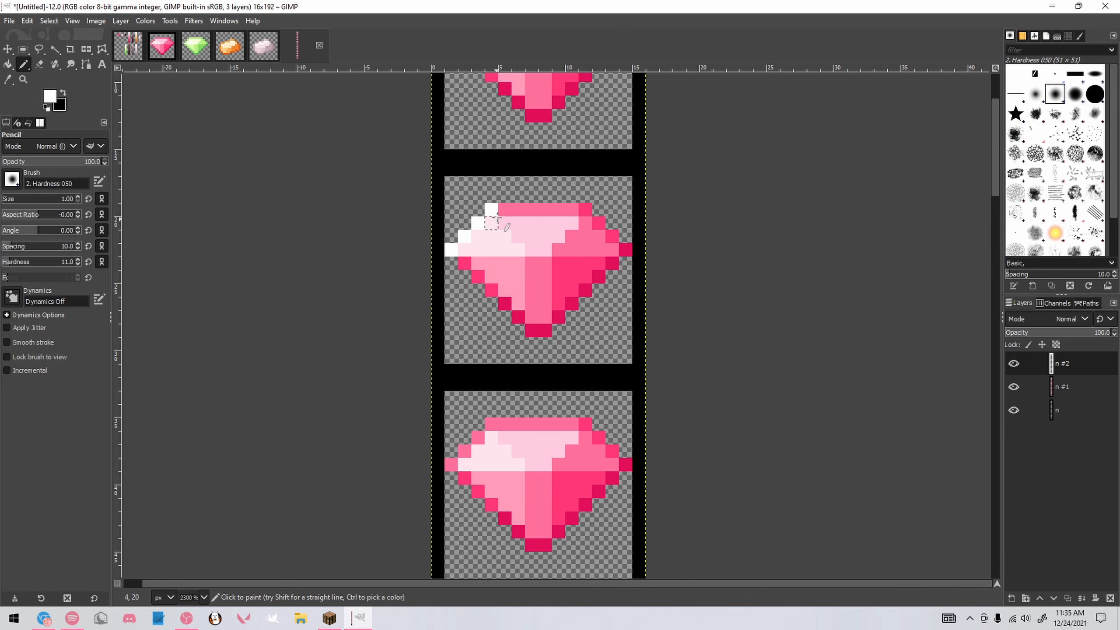
left_click_drag(481, 235, 489, 246)
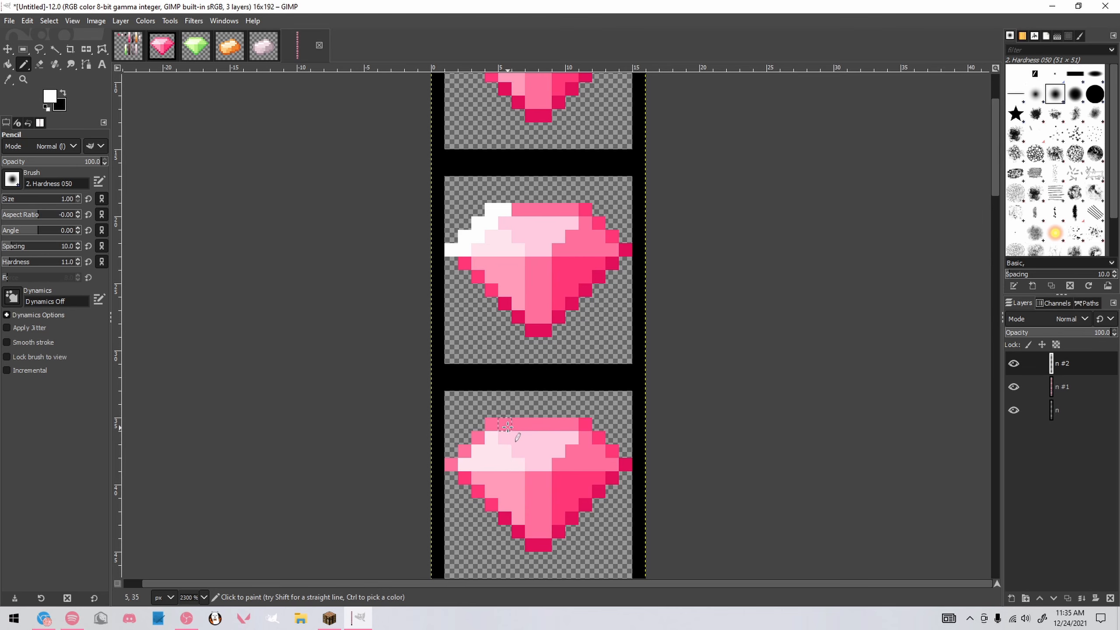
Pencil two-pixel-wide white diagonal streaks on the third and fourth diamonds, each shifted further right than in the frame before
left_click_drag(465, 464, 519, 424)
left_click_drag(491, 468, 540, 419)
scroll(569, 418, "down", 4, "ctrl")
scroll(573, 417, "up", 3, "ctrl")
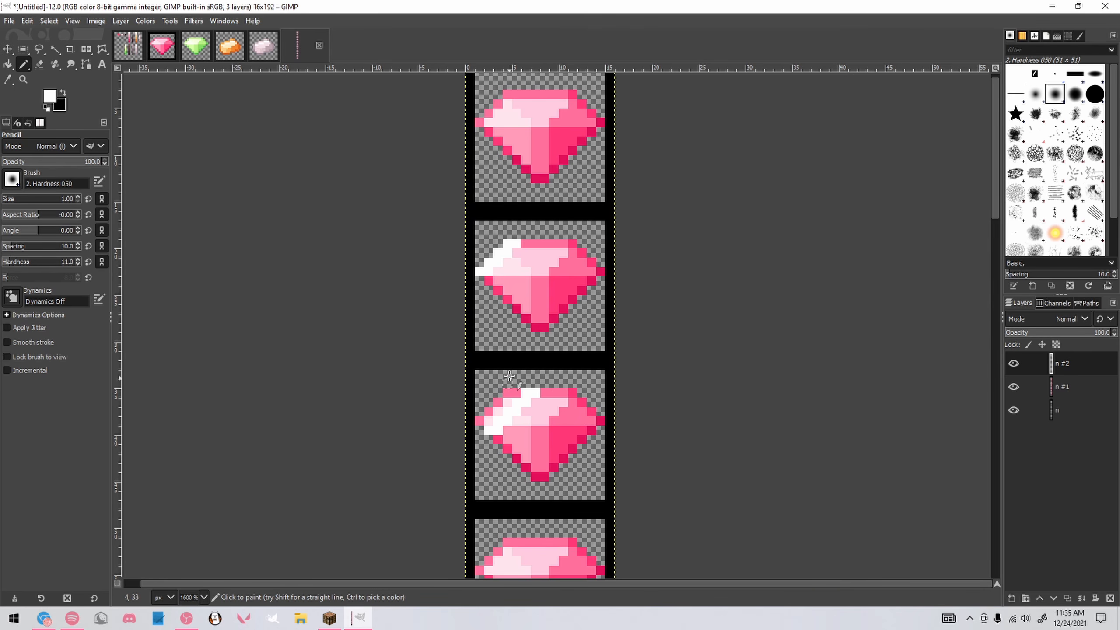
scroll(507, 262, "up", 1, "ctrl")
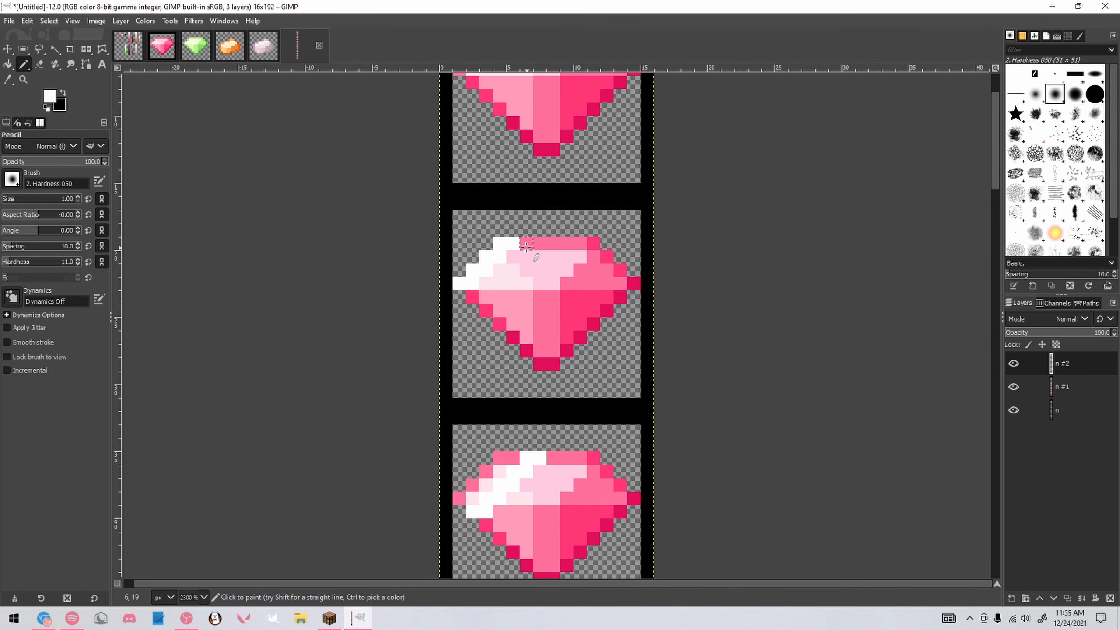
scroll(540, 245, "down", 4)
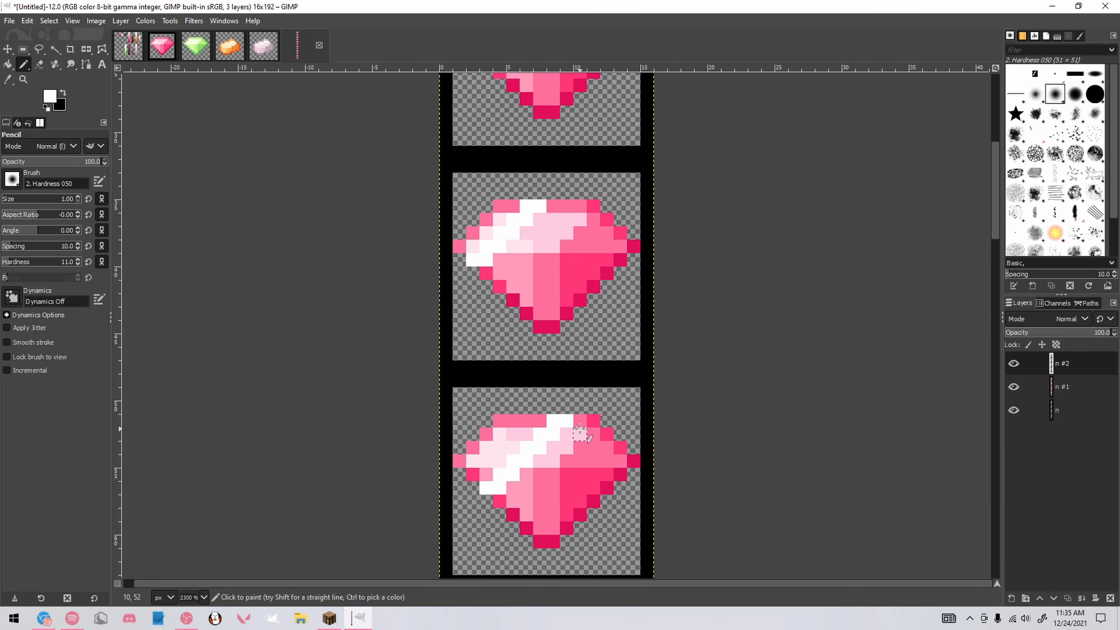
Pencil a straight white line down the fifth frame, undo it, and draw another from the same starting pixel to the diamond's lower-right edge
scroll(558, 437, "down", 5)
left_click(551, 496, "shift")
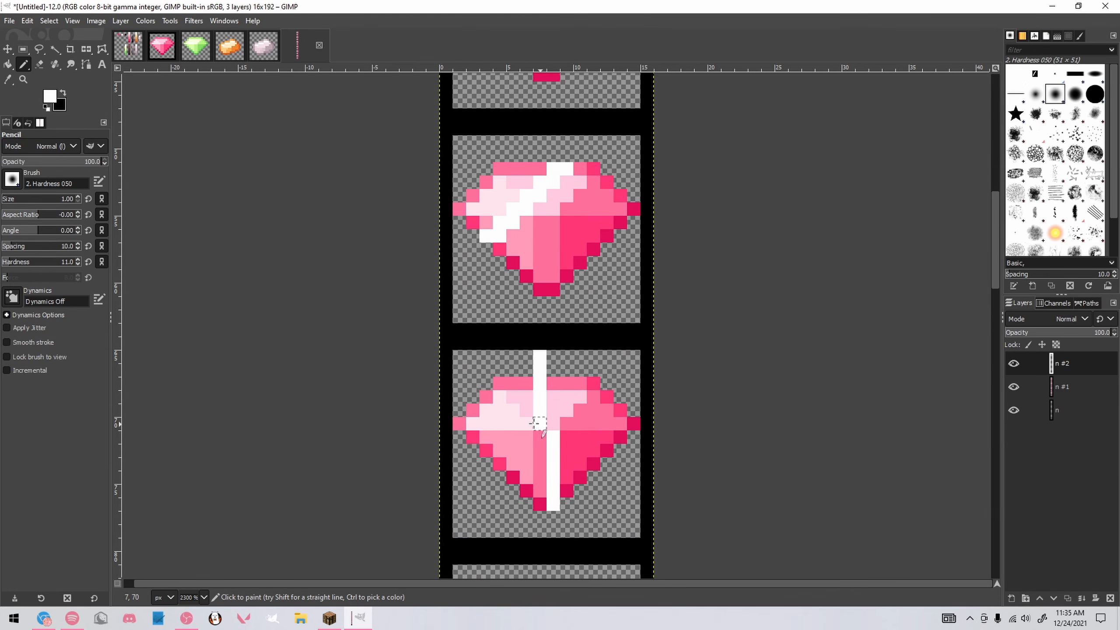
key("ctrl+z")
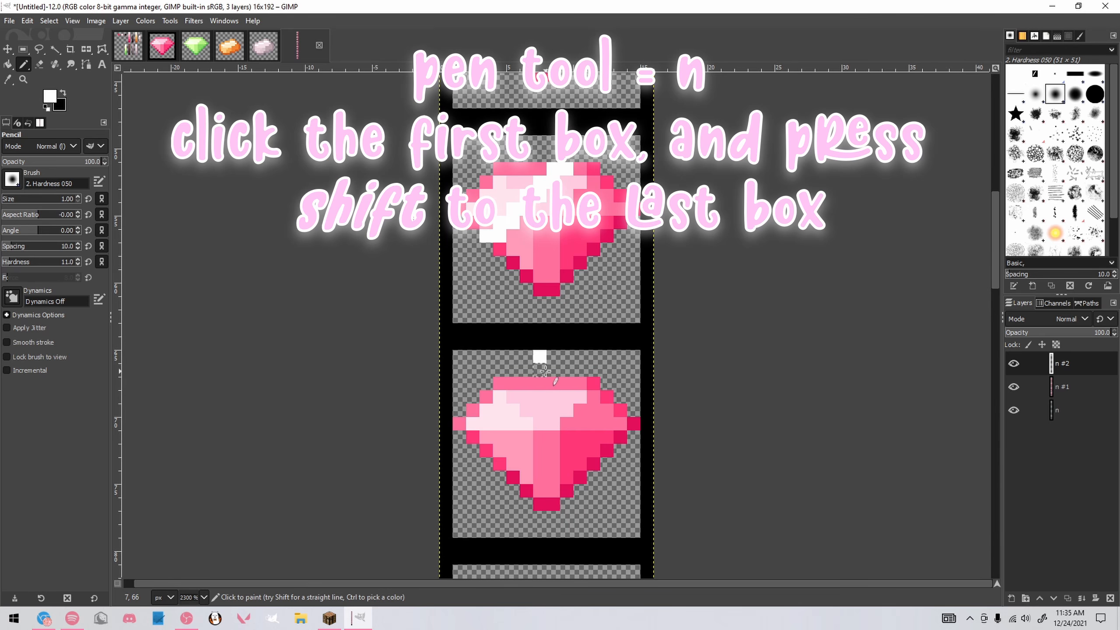
left_click(580, 463, "shift")
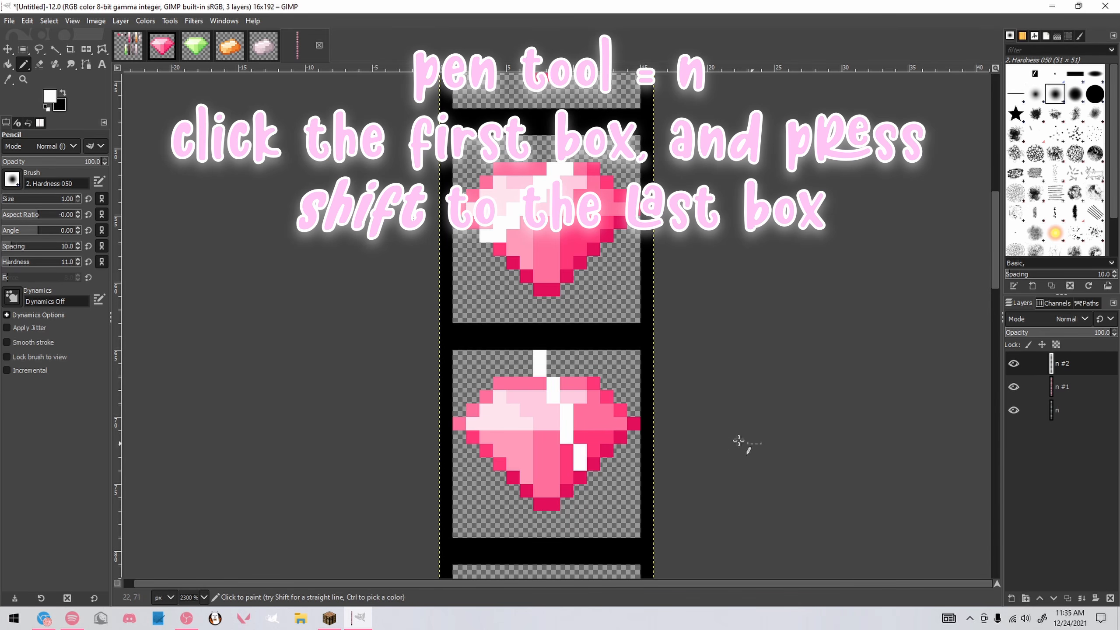
Undo the crooked white line on the fifth diamond and pencil a two-pixel-wide diagonal streak from its upper-right edge to its lower-left edge
key("ctrl+z")
key("ctrl+z")
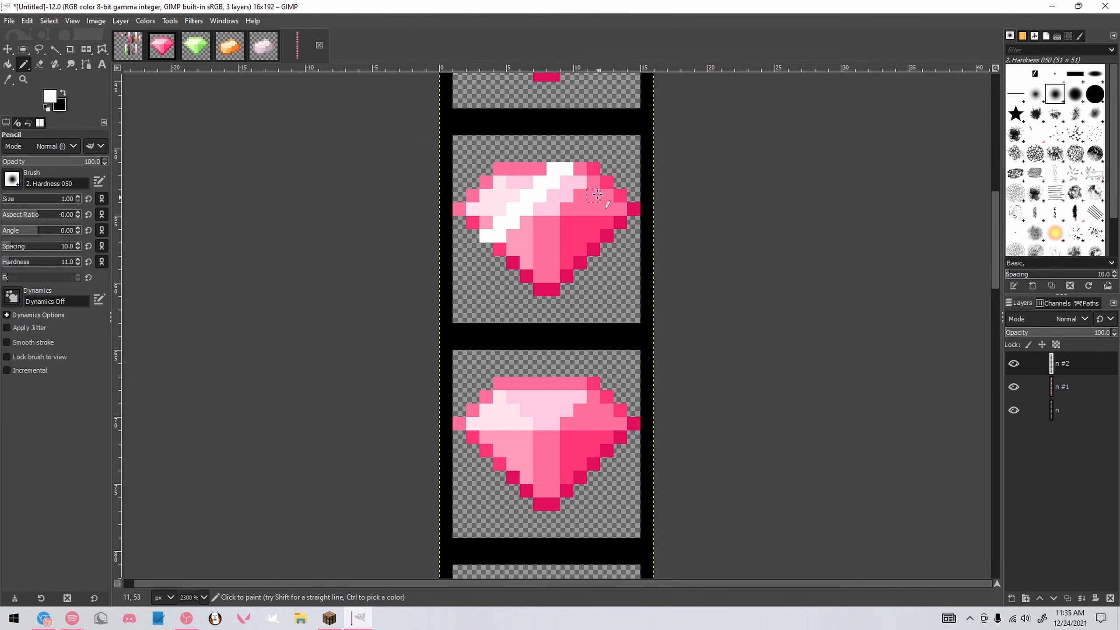
left_click(499, 464, "shift")
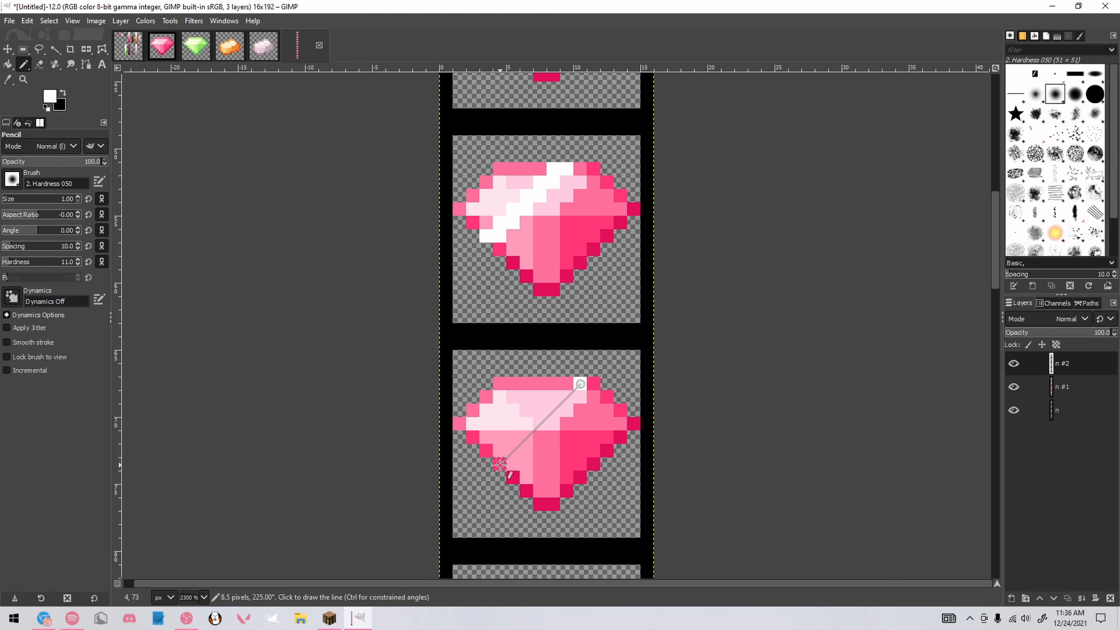
left_click(593, 384)
left_click(513, 464, "shift")
scroll(586, 405, "down", 5)
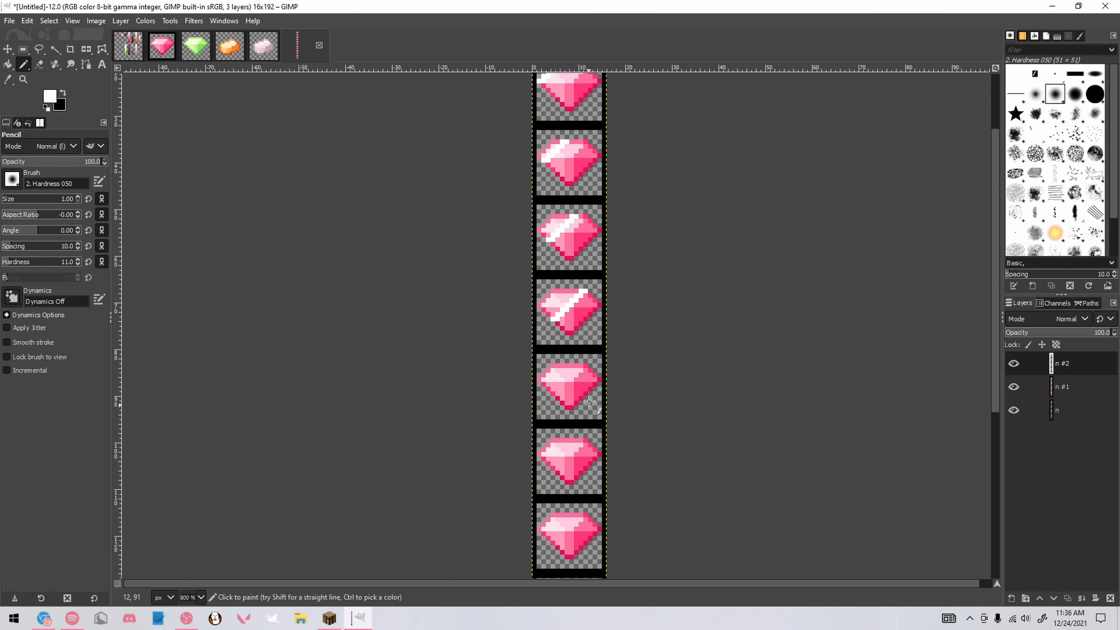
Pencil white diagonal streaks on the sixth, seventh and eighth diamonds, each shifted further toward the lower-right edge
scroll(595, 339, "down", 3)
scroll(596, 335, "up", 6)
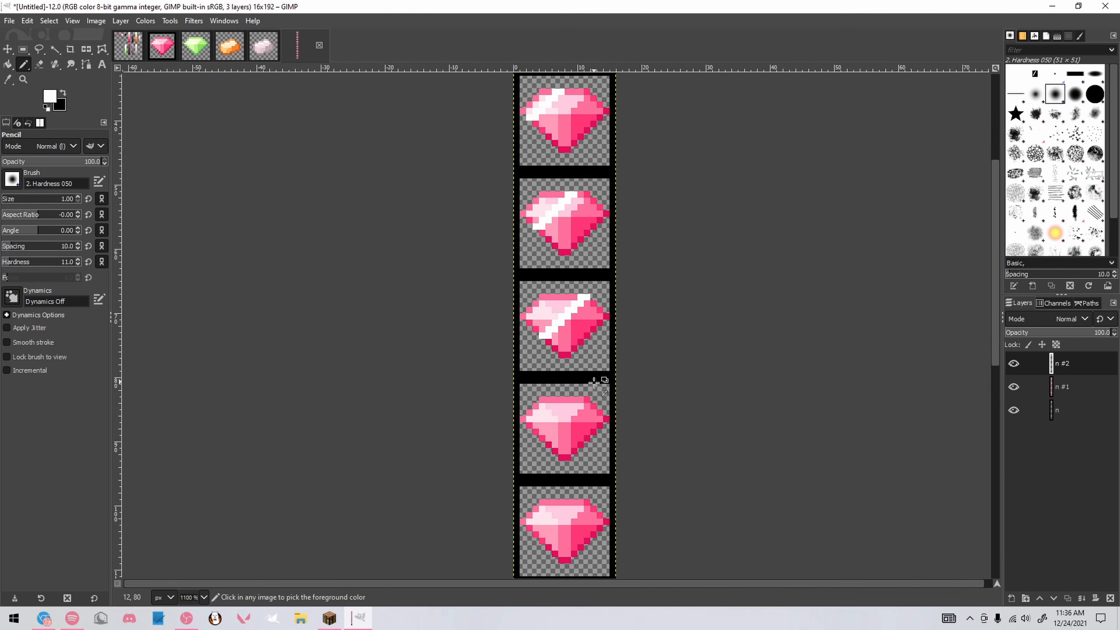
scroll(597, 407, "up", 1)
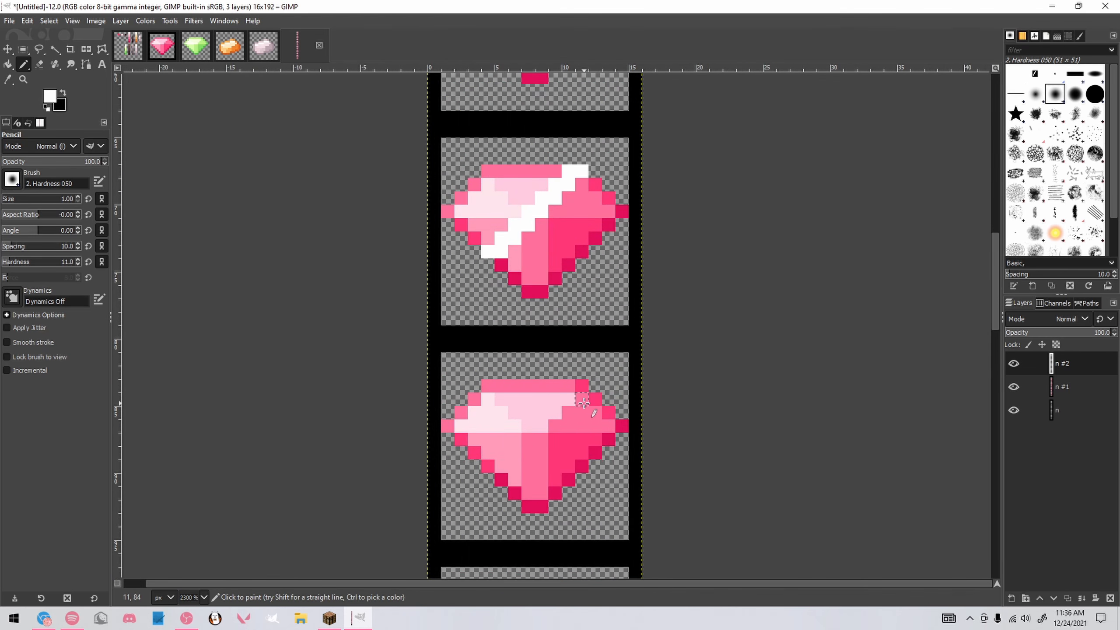
left_click(510, 476, "shift")
scroll(594, 322, "down", 8)
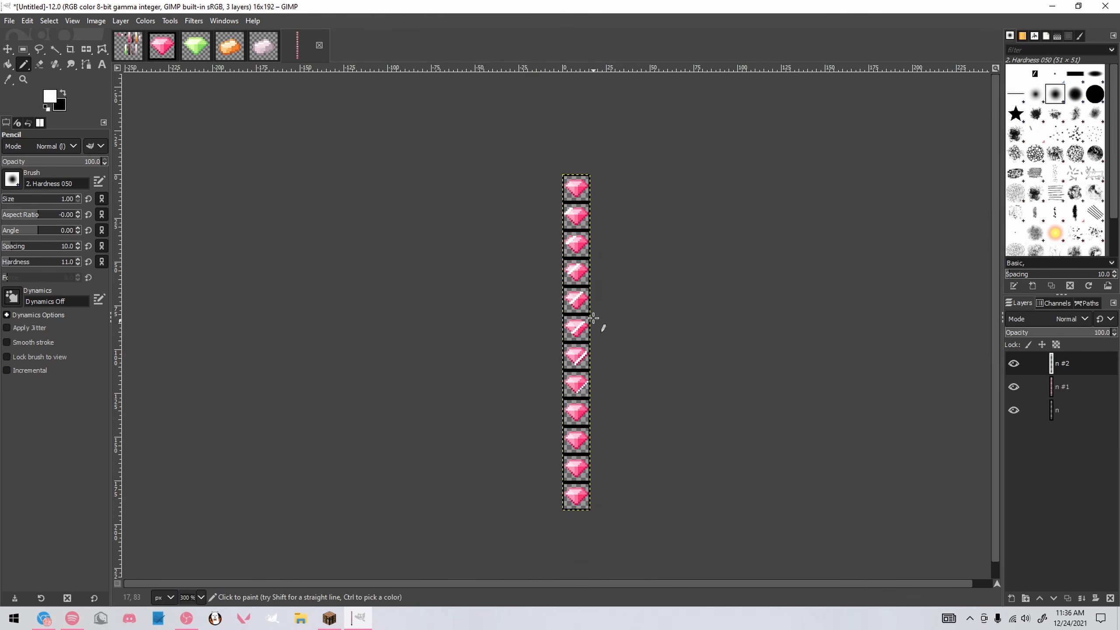
Hide the layer n that holds the black frame borders and check the shine across the whole diamond strip
left_click(1013, 410)
scroll(599, 399, "up", 2)
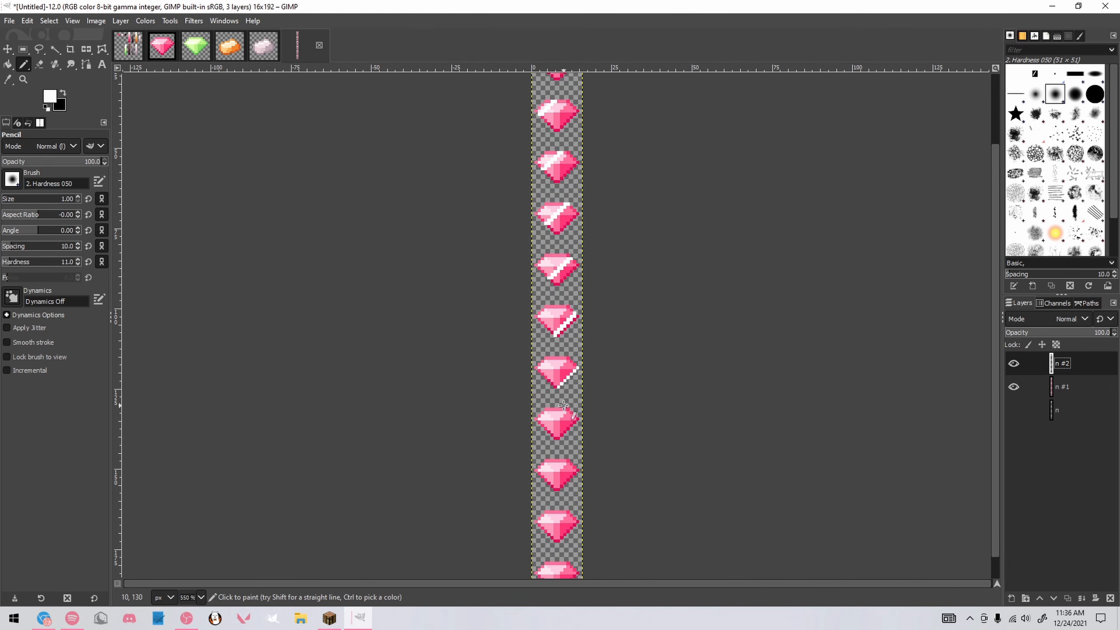
scroll(563, 405, "down", 1)
scroll(565, 405, "down", 2)
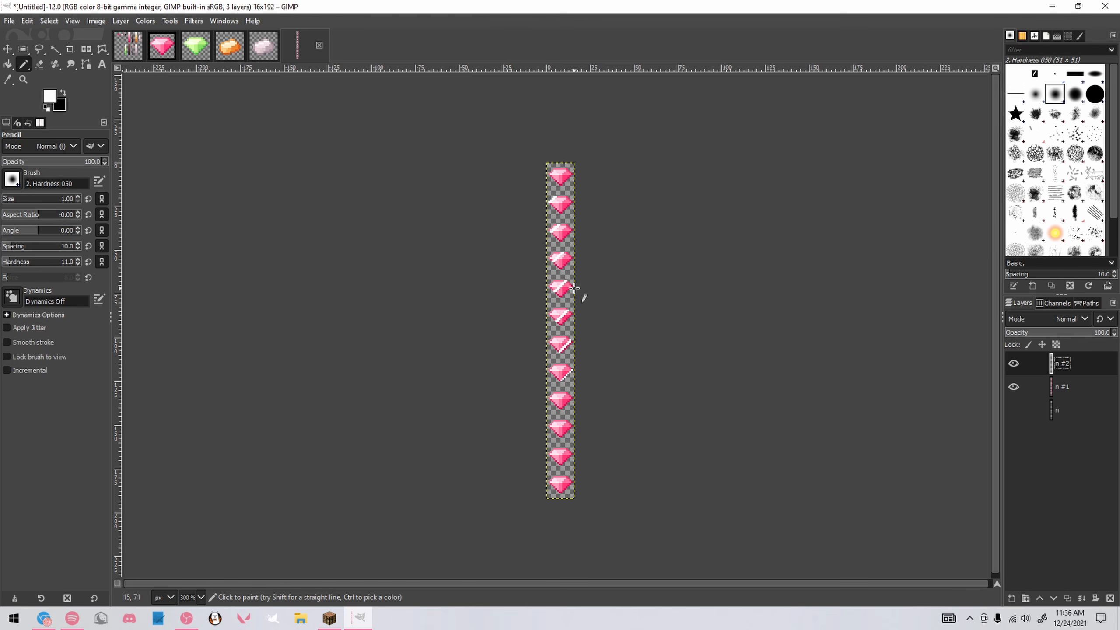
scroll(570, 230, "up", 1)
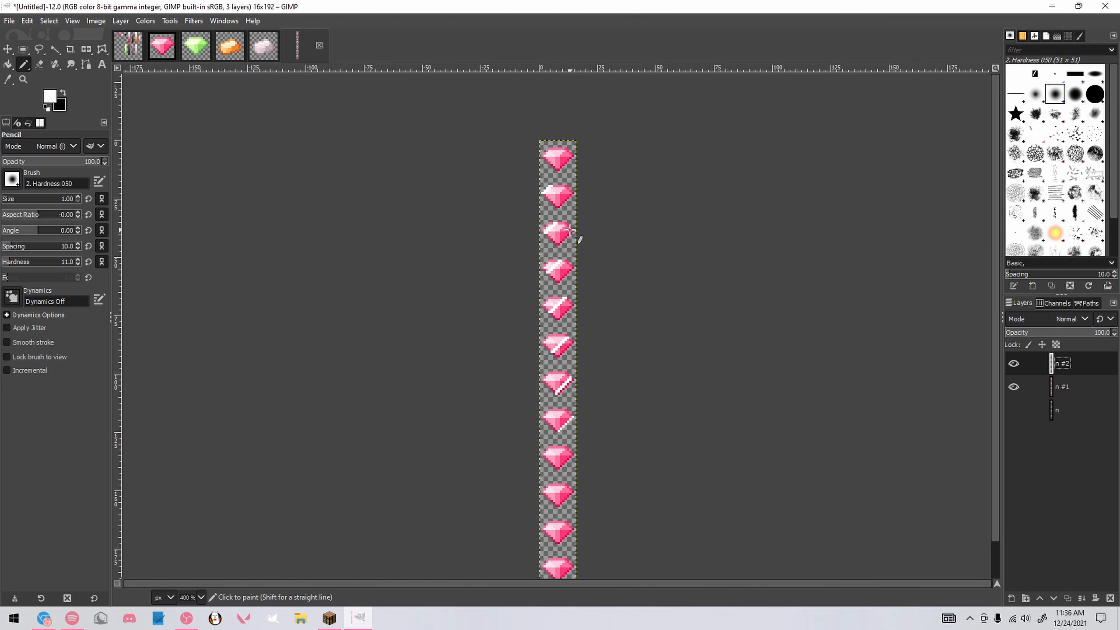
left_click_drag(570, 230, 567, 225)
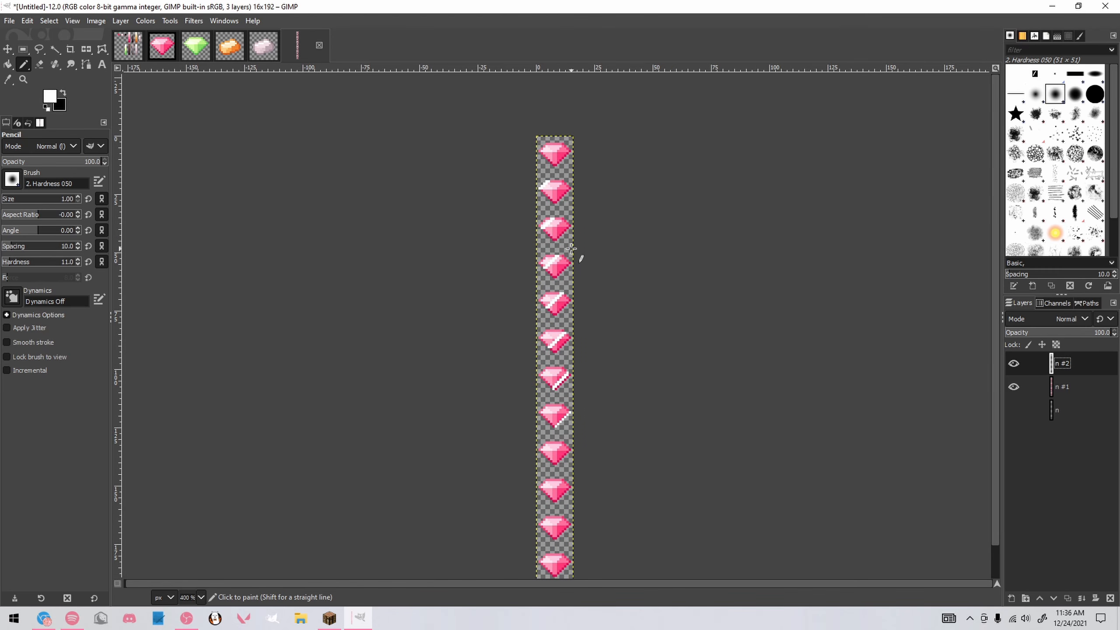
Export the strip as diamond.png into idk have fun/assets/minecraft/textures/items, overwriting any existing file
key("ctrl+shift+e")
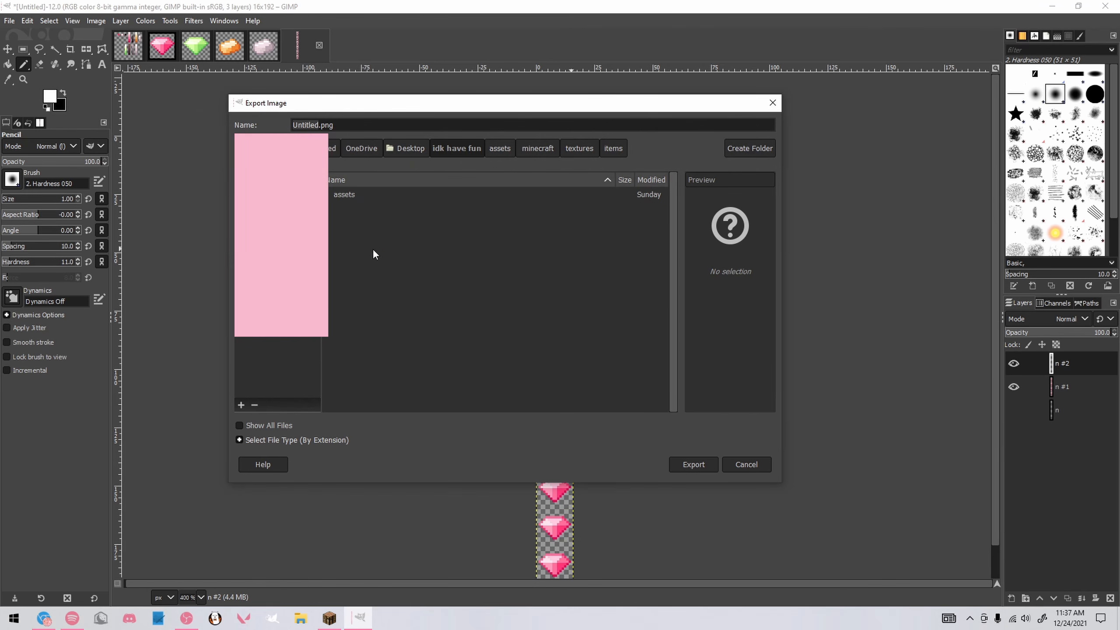
double_click(374, 195)
double_click(374, 195)
double_click(374, 195)
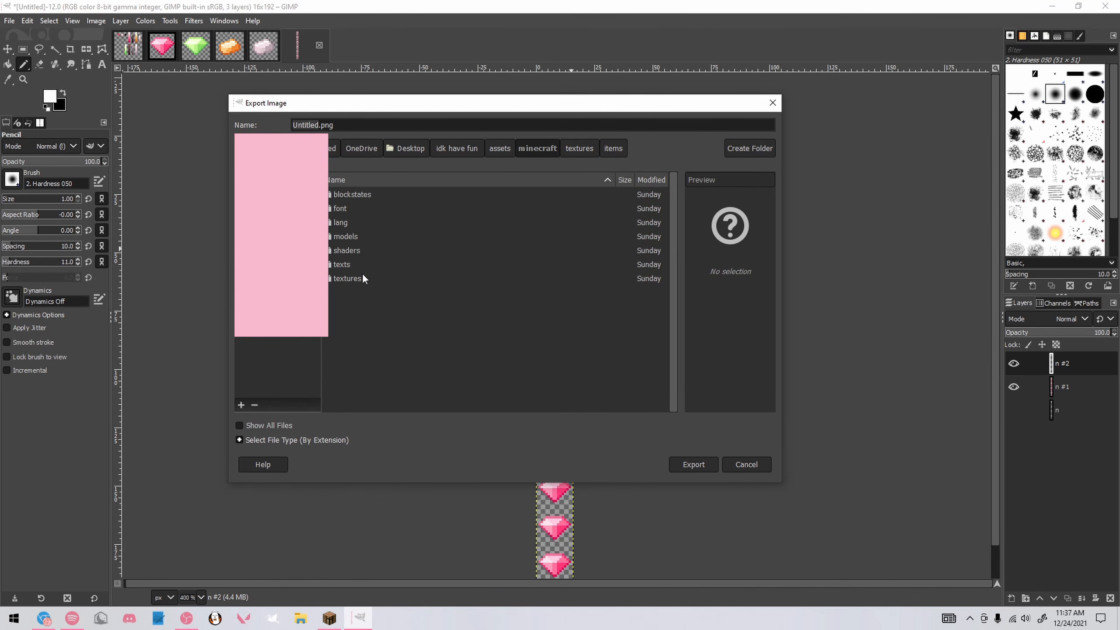
double_click(359, 293)
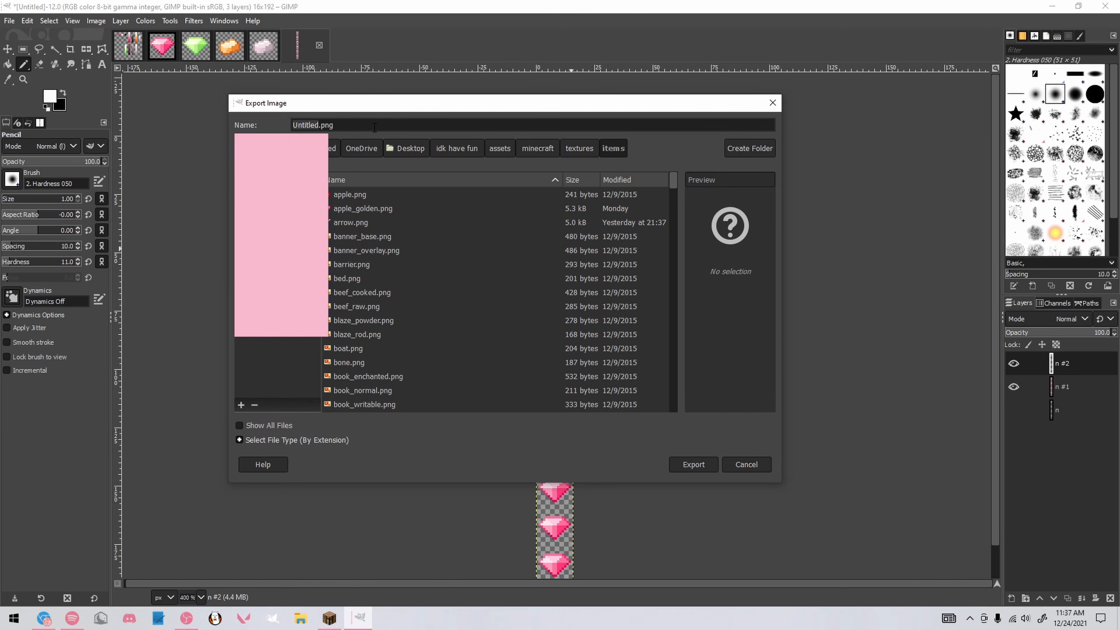
type("diamond.png")
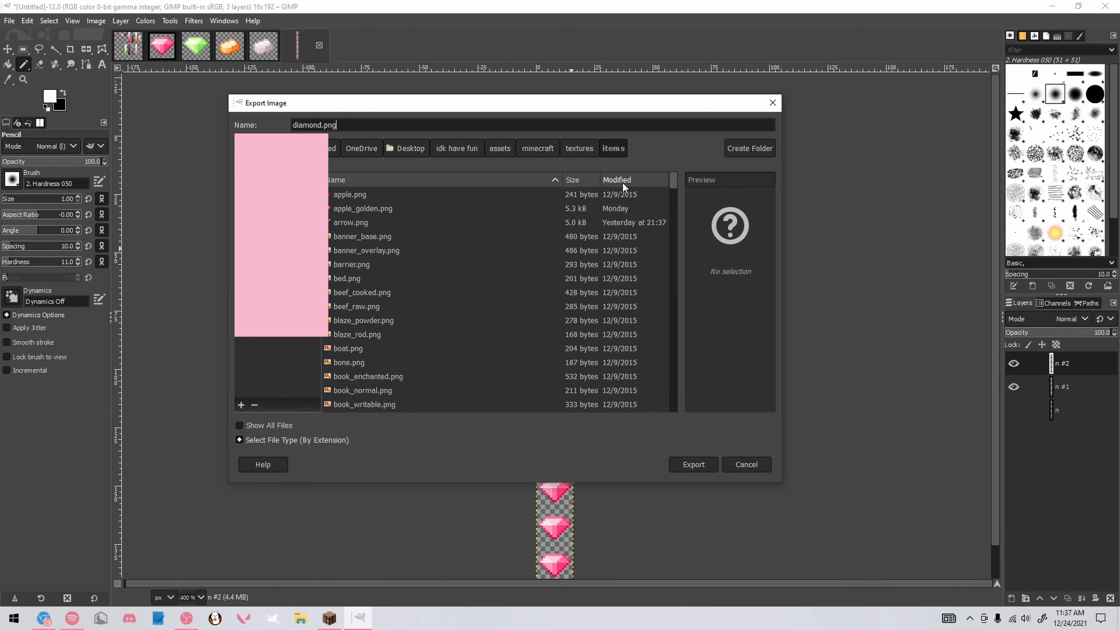
key("Return")
key("Return")
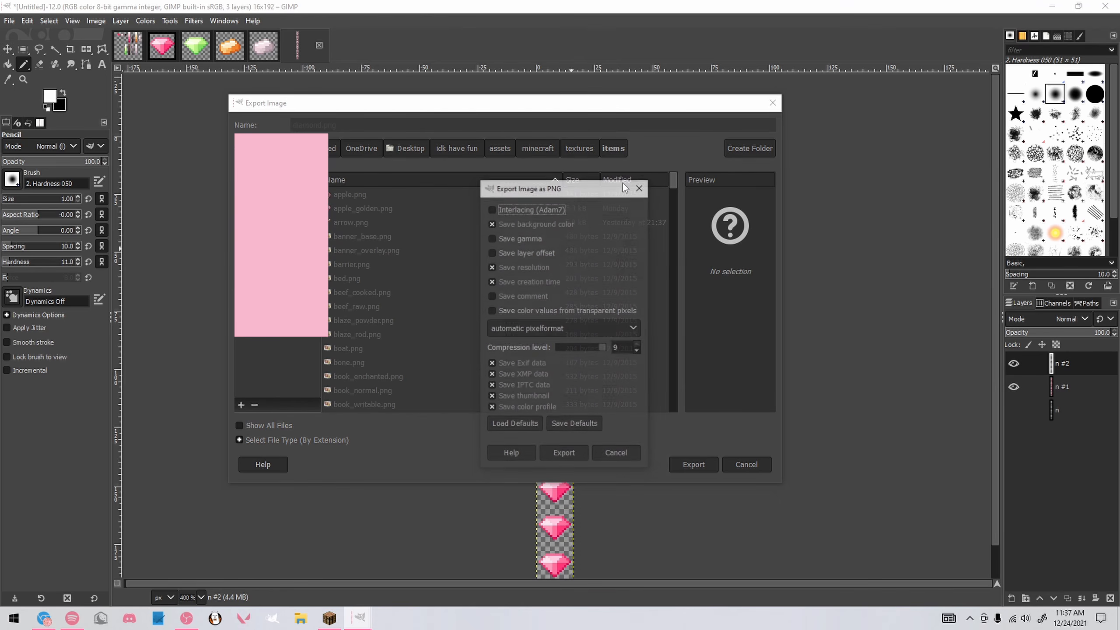
key("Return")
Minimize the image editor and open the desktop pack folder idk have fun down to assets/minecraft/textures/items in File Explorer
left_click(1051, 6)
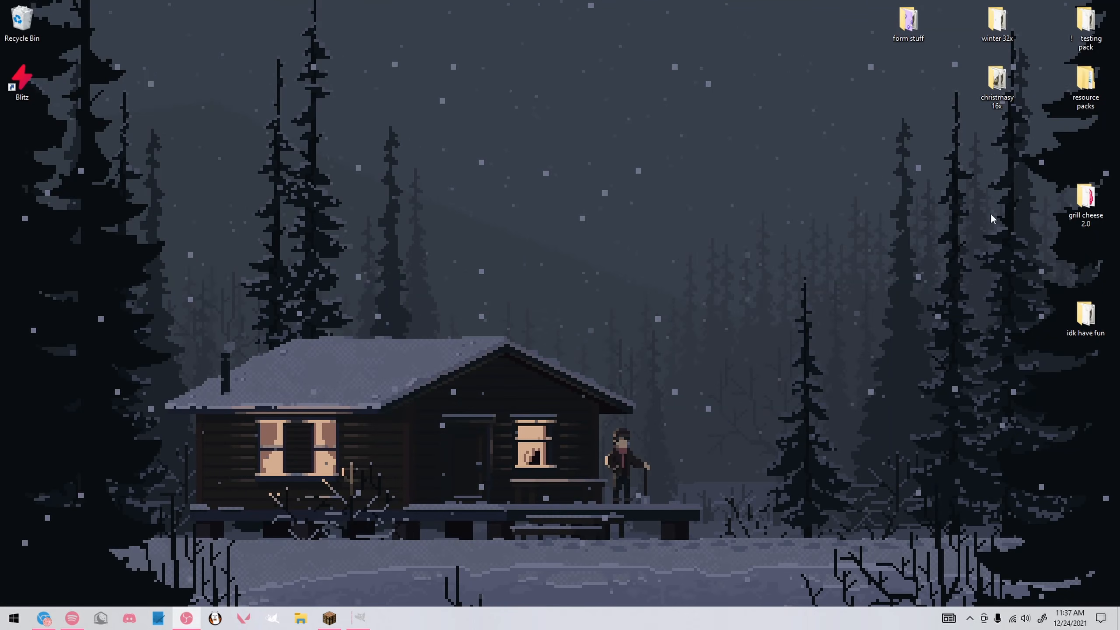
left_click_drag(1064, 314, 532, 260)
double_click(554, 265)
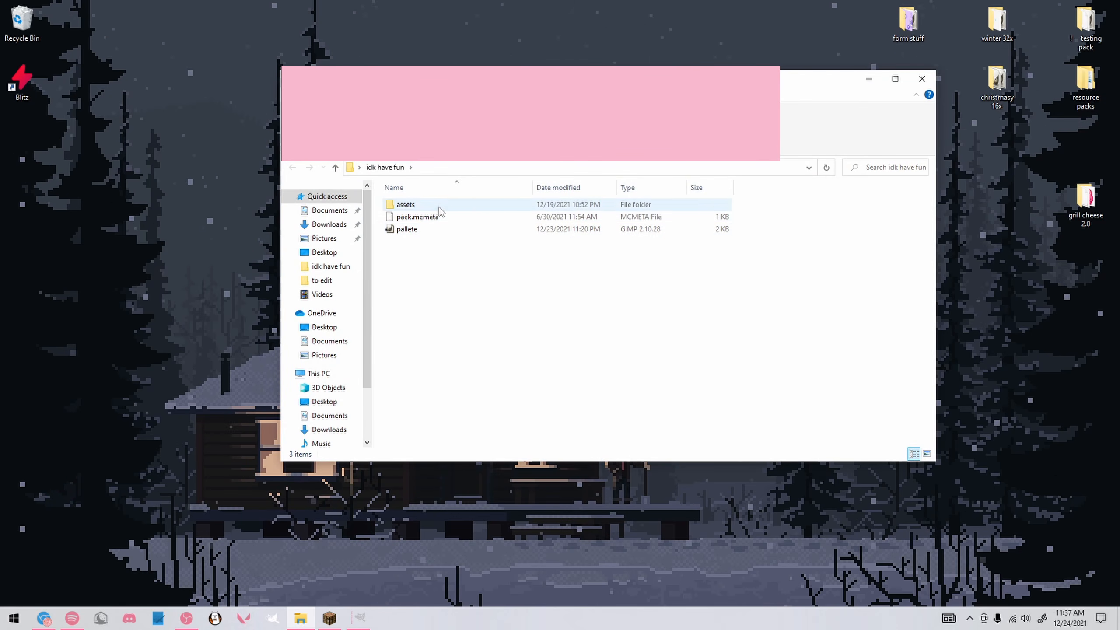
double_click(440, 207)
double_click(440, 207)
double_click(433, 277)
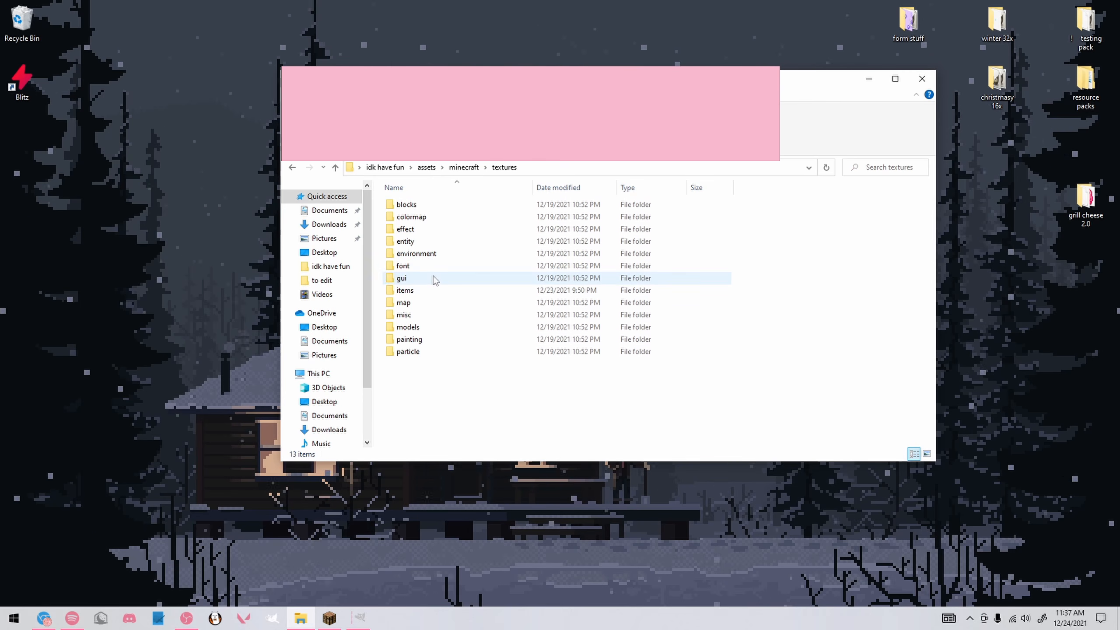
double_click(433, 291)
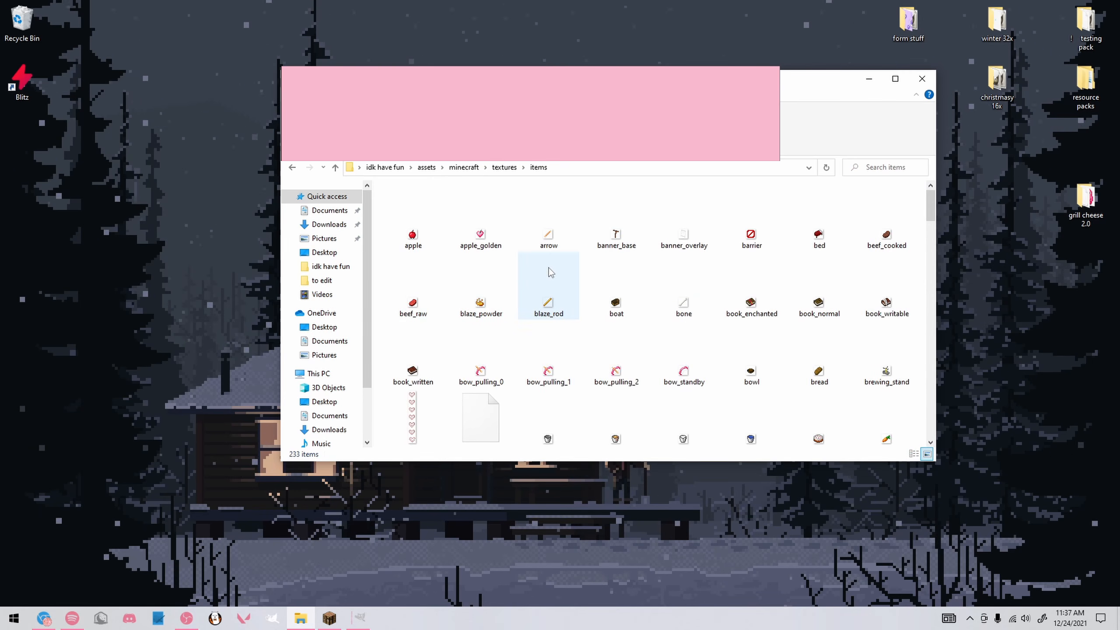
Copy compass.png.mcmeta from the items folder to the desktop and rename the copy diamond.png.mcmeta
scroll(554, 273, "down", 1)
scroll(565, 269, "down", 2)
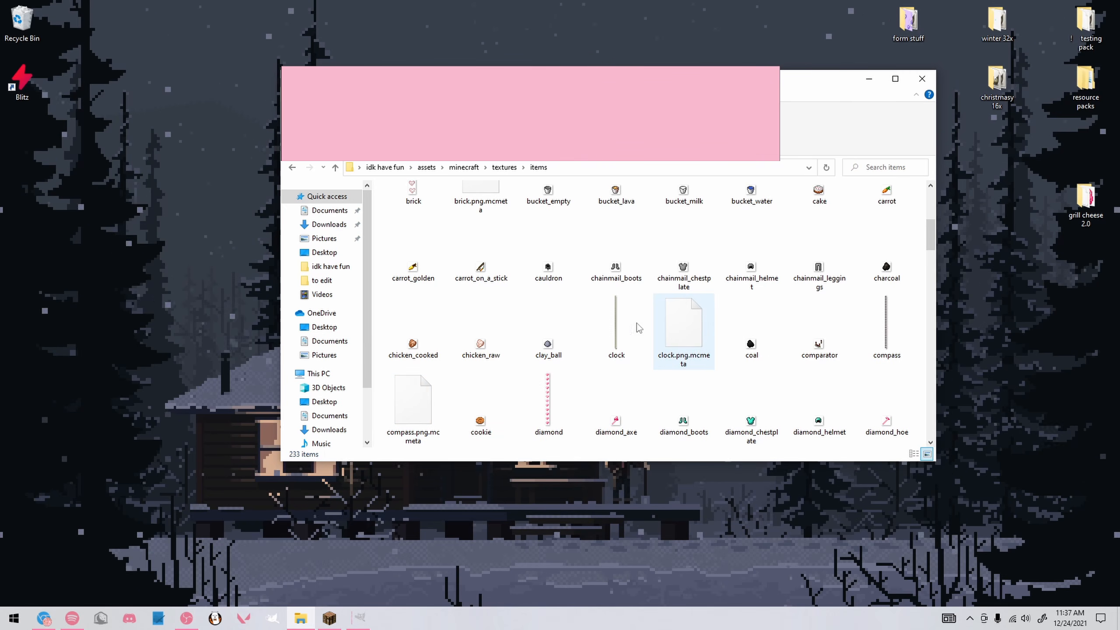
left_click(434, 389)
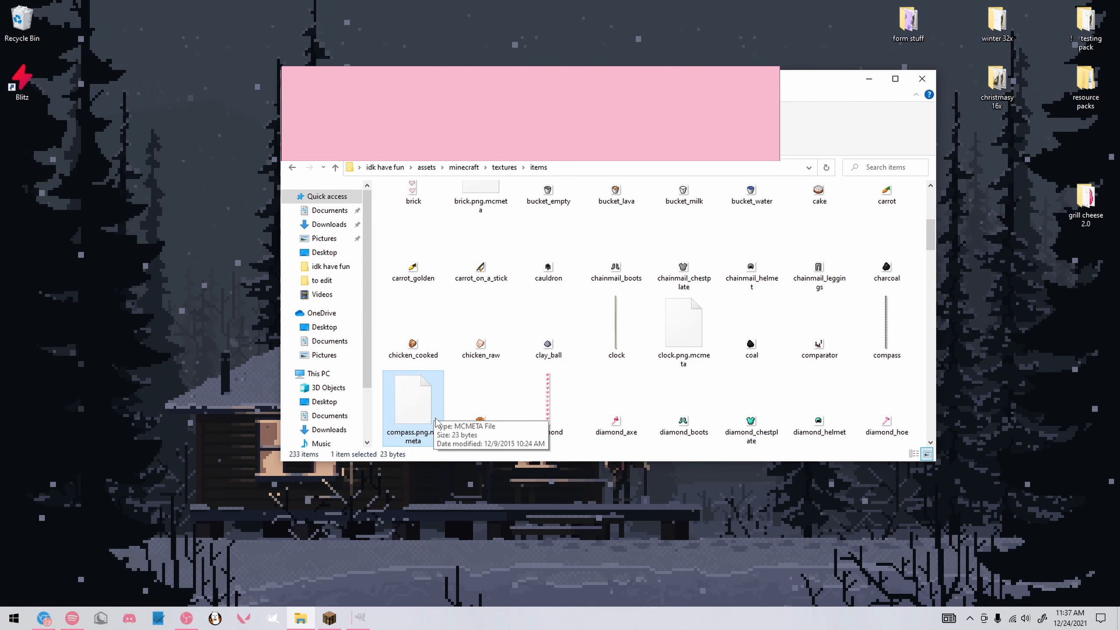
left_click(128, 364)
key("ctrl+v")
right_click(155, 372)
left_click(176, 346)
left_click(162, 395)
left_click_drag(162, 396, 136, 394)
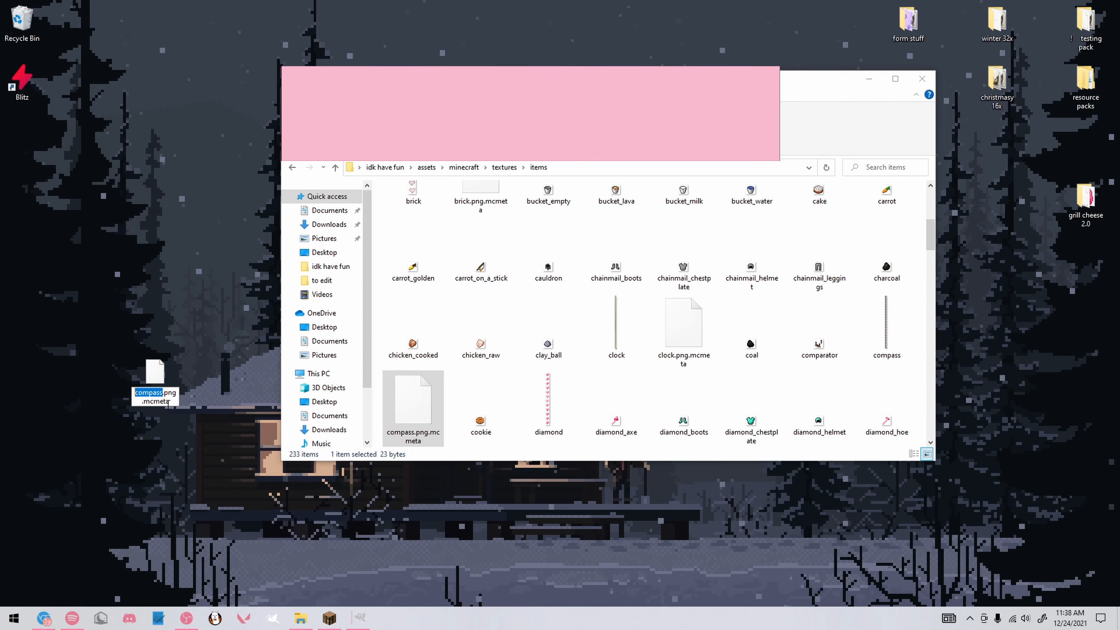
type("diamond")
key("Return")
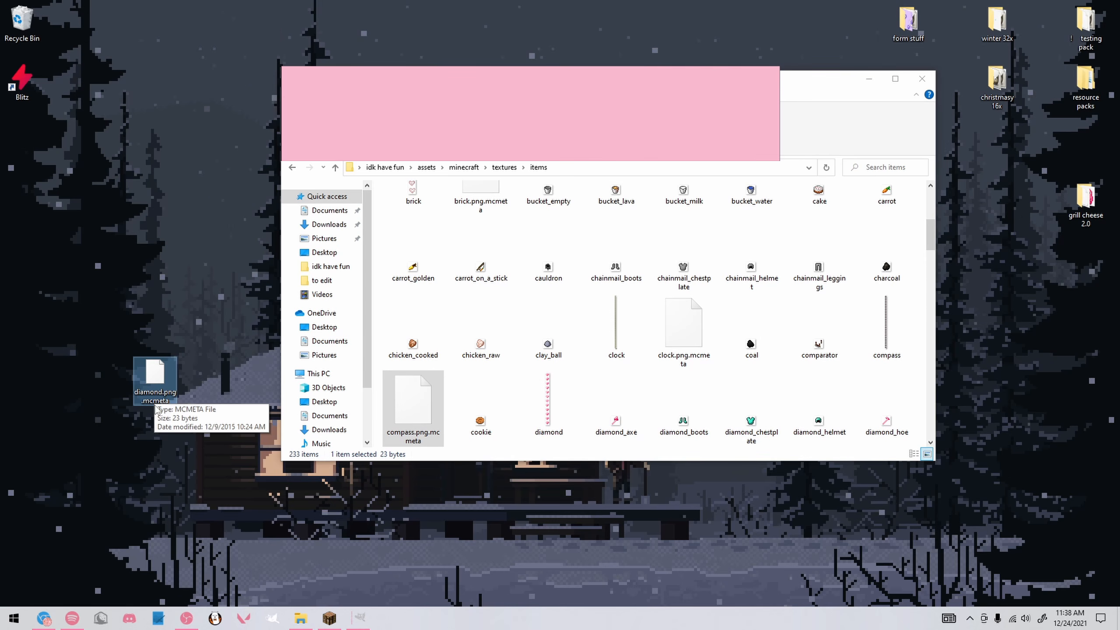
Move diamond.png.mcmeta into the items folder, close the folder window and put idk have fun back at the desktop's edge
left_click_drag(171, 397, 512, 369)
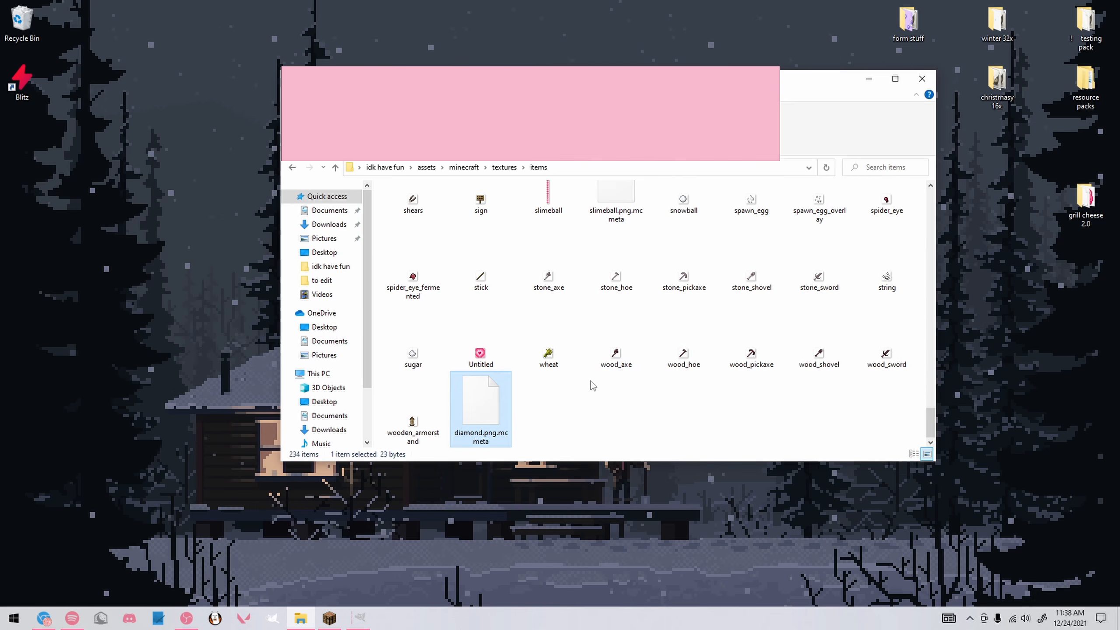
left_click(931, 83)
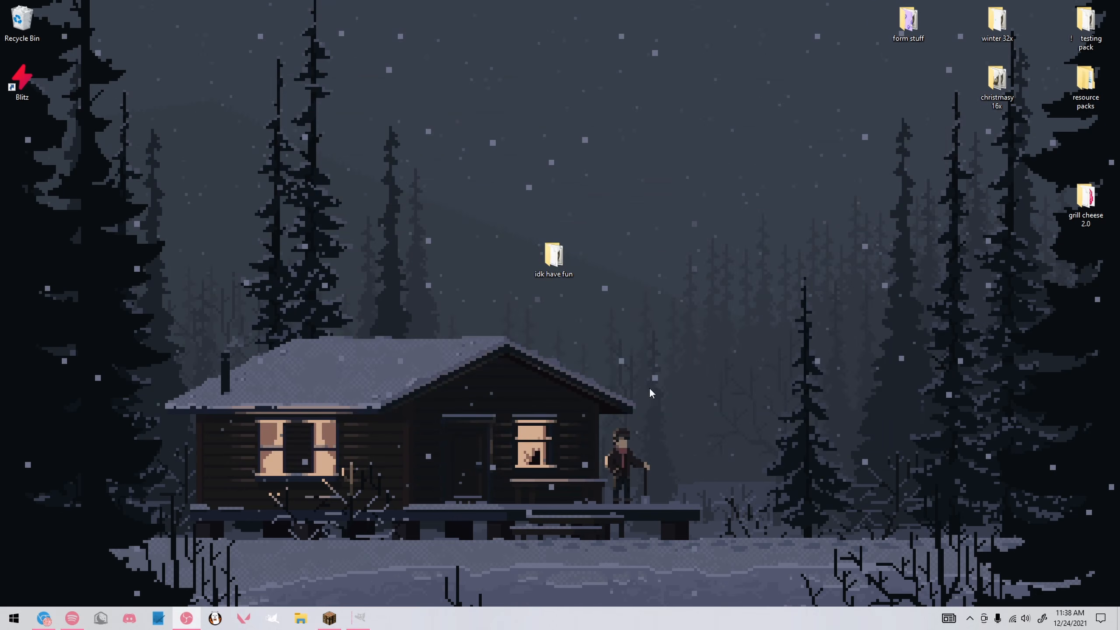
left_click_drag(539, 267, 1099, 372)
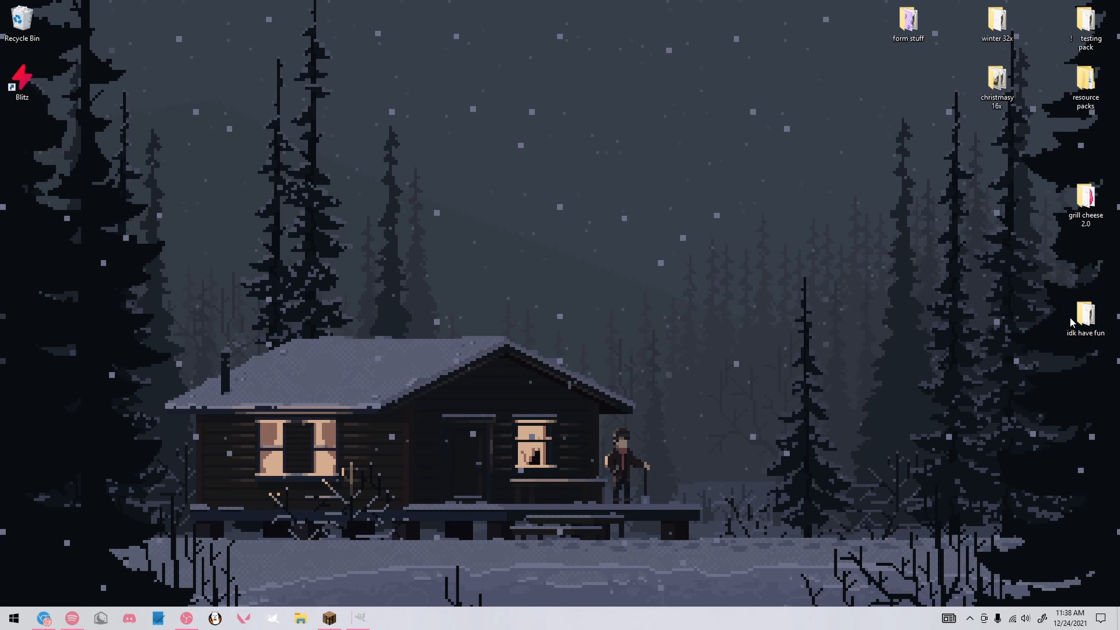
Switch to Lunar Client, open its resource pack folder and move the idk have fun folder into it
left_click(329, 618)
left_click(520, 444)
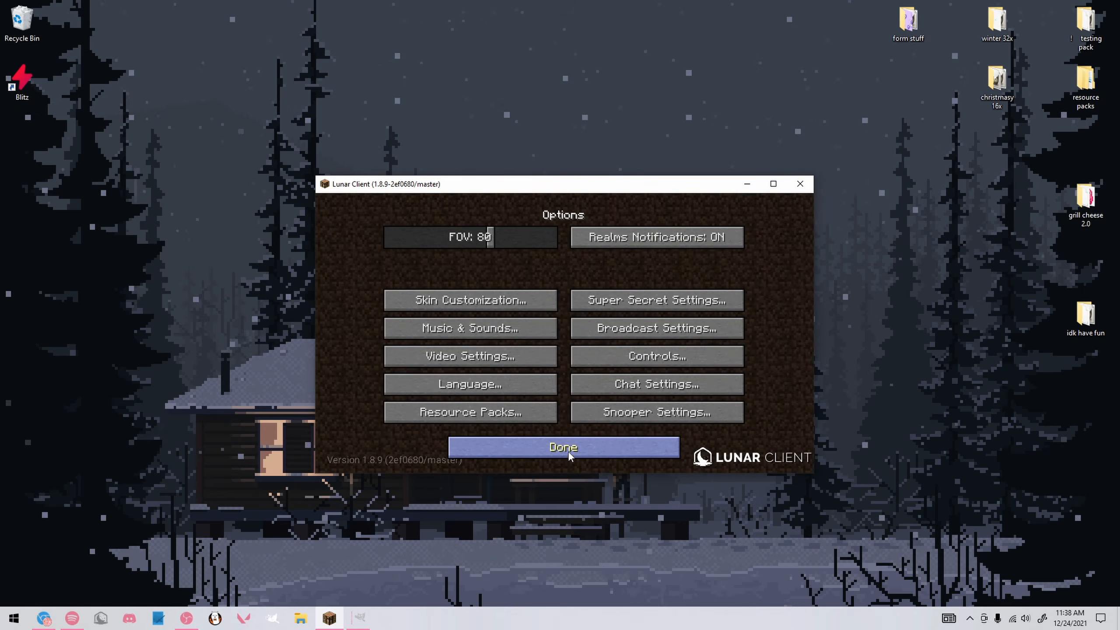
left_click(512, 412)
left_click(495, 430)
left_click(921, 78)
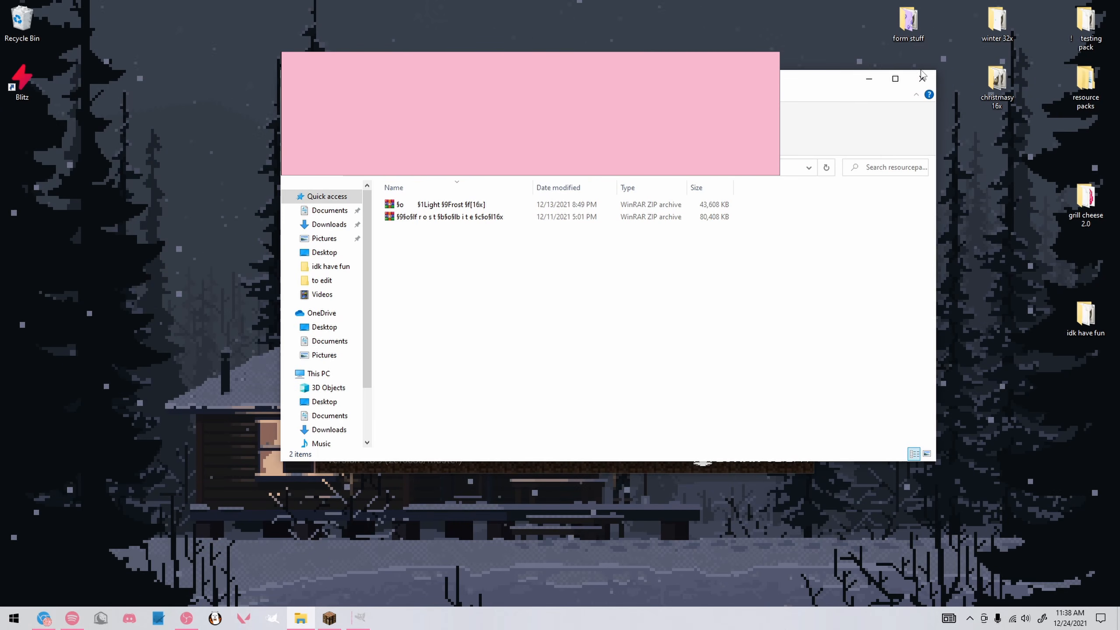
left_click(512, 422)
left_click_drag(1085, 317, 838, 331)
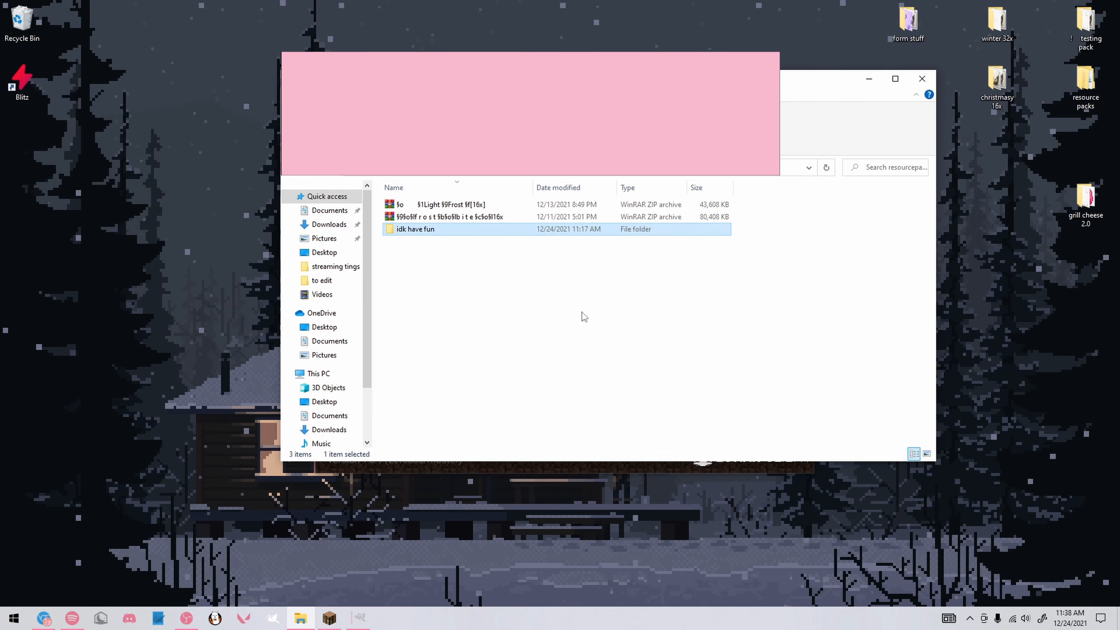
left_click(922, 79)
Reload the resource pack list, add idk have fun to the selected packs and return to the main menu
left_click(655, 428)
left_click(436, 412)
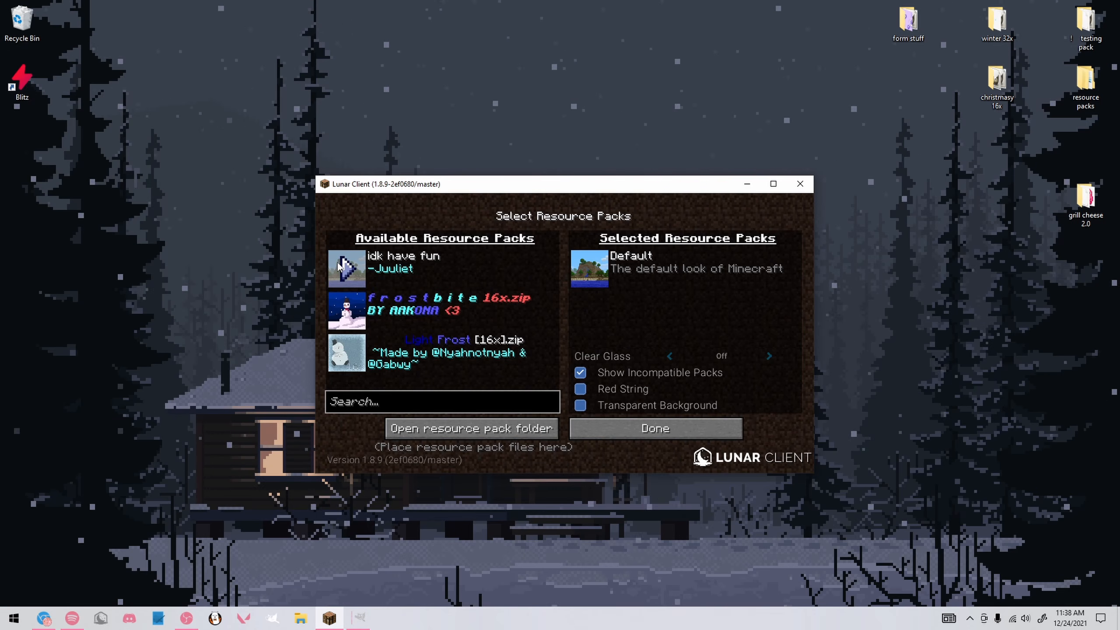
left_click(350, 269)
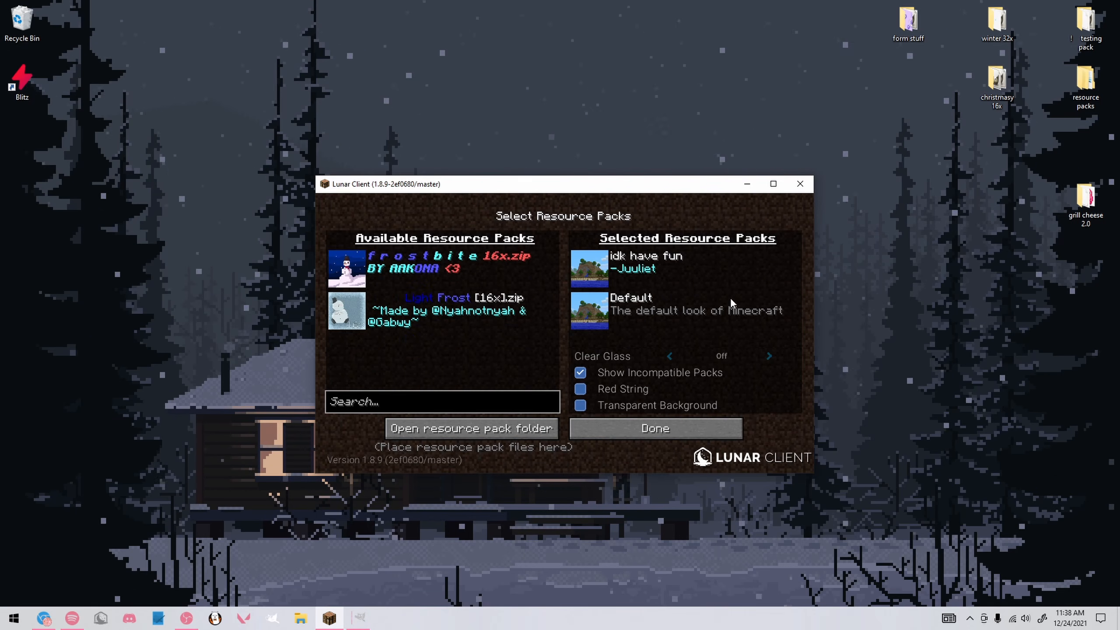
left_click(682, 434)
left_click(564, 447)
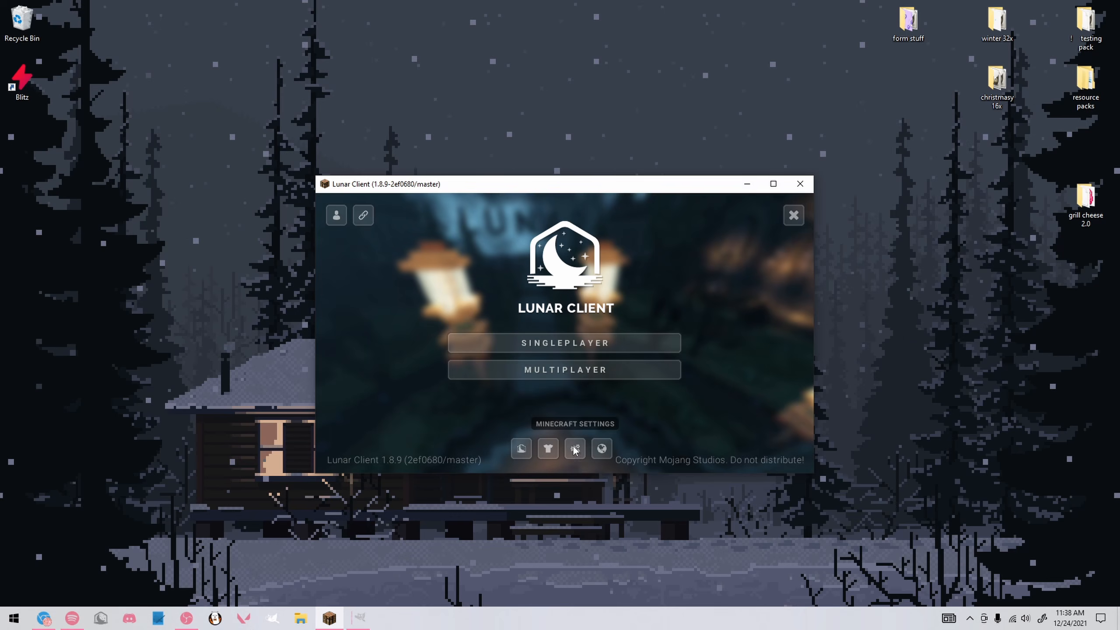
Load a singleplayer world and check the animated diamond in its item frame, picking it into the hotbar and switching to third-person view
left_click(547, 339)
left_click(497, 423)
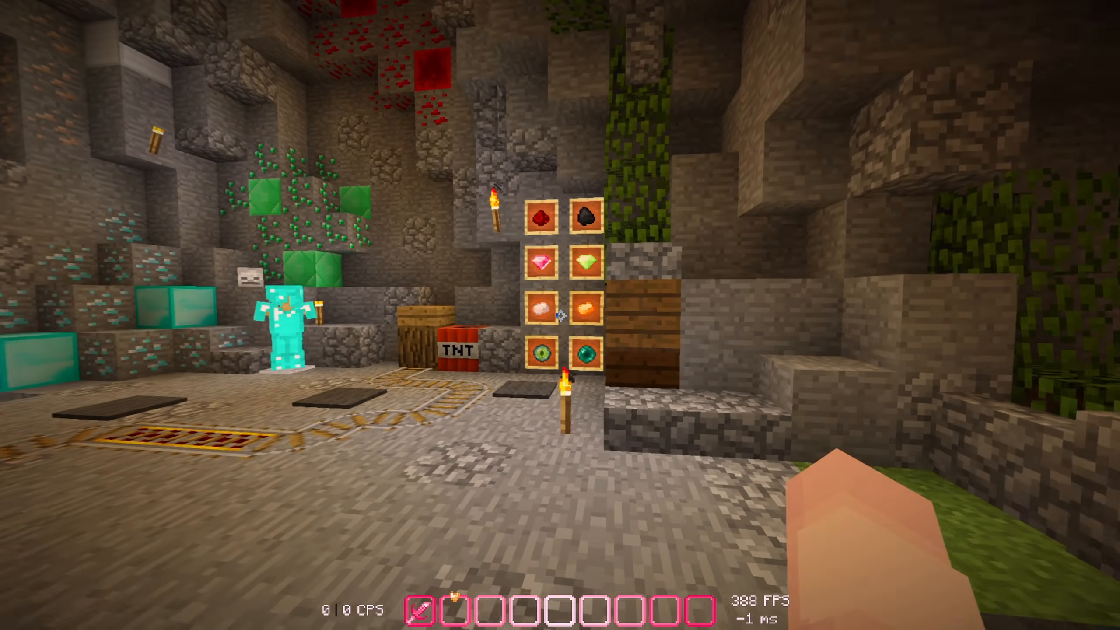
key("w")
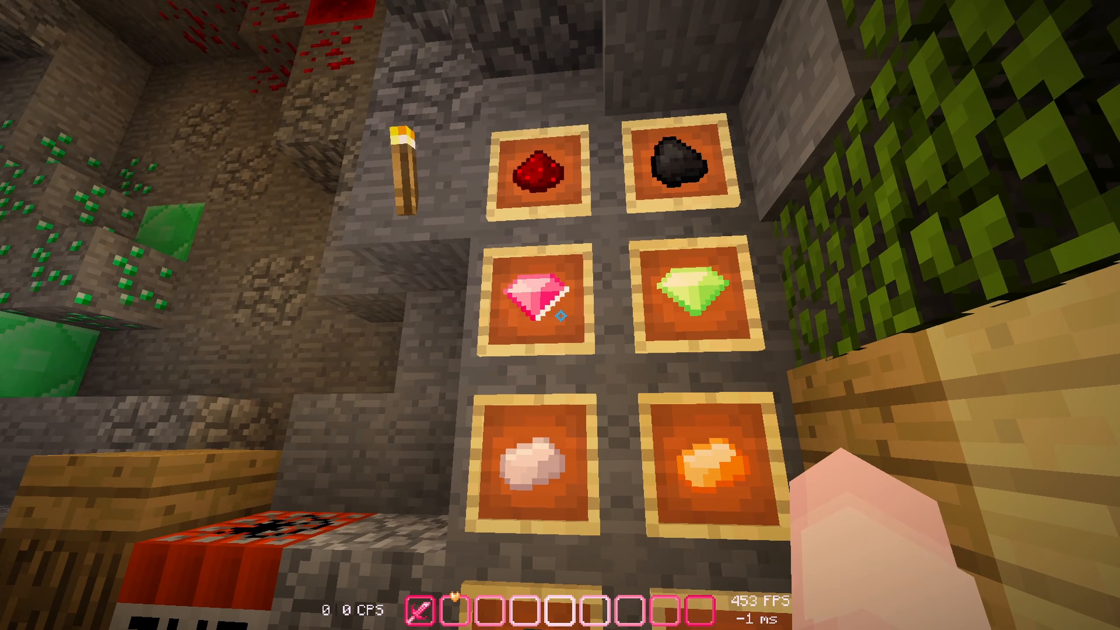
middle_click(560, 316)
key("w")
key("F5")
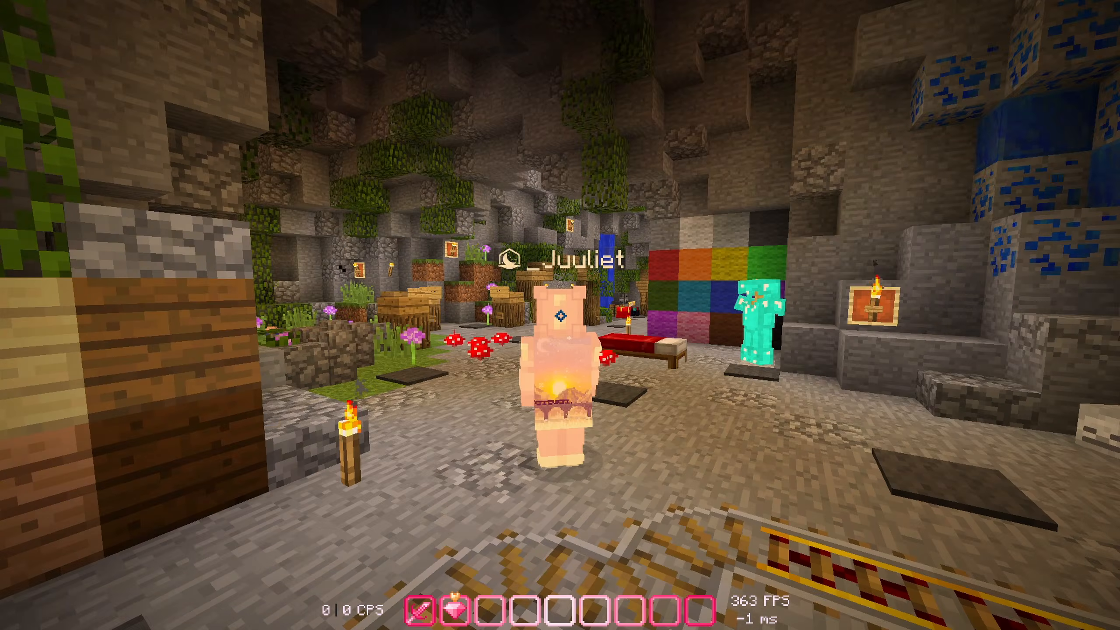
Examine the held diamond's shine in first- and third-person views and approach the diamond in its item frame
key("F5")
key("F5")
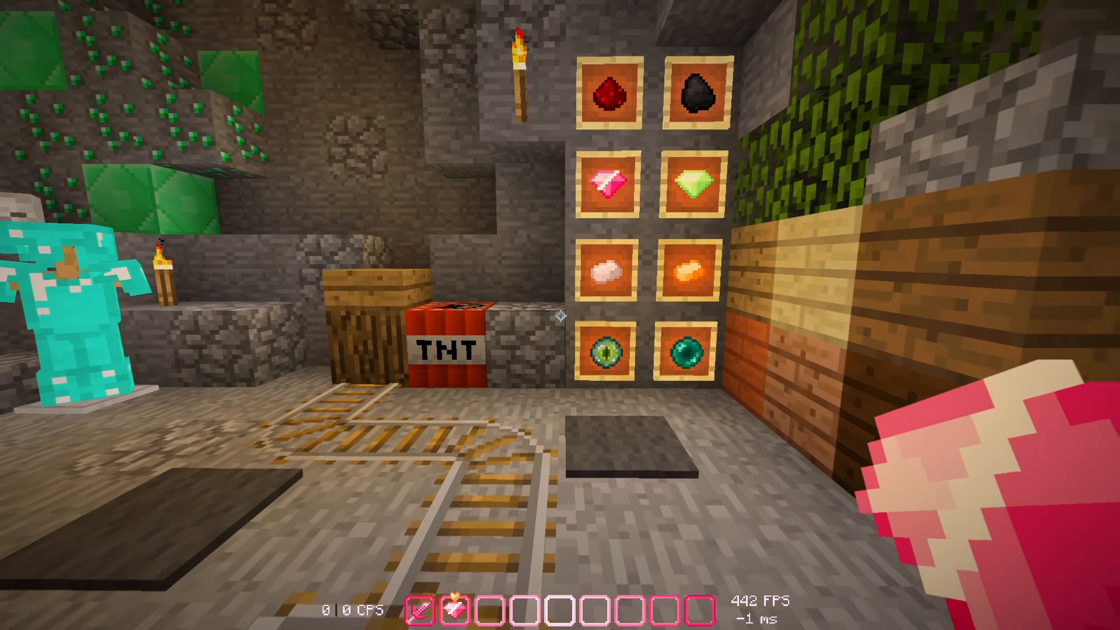
key("F5")
key("F5")
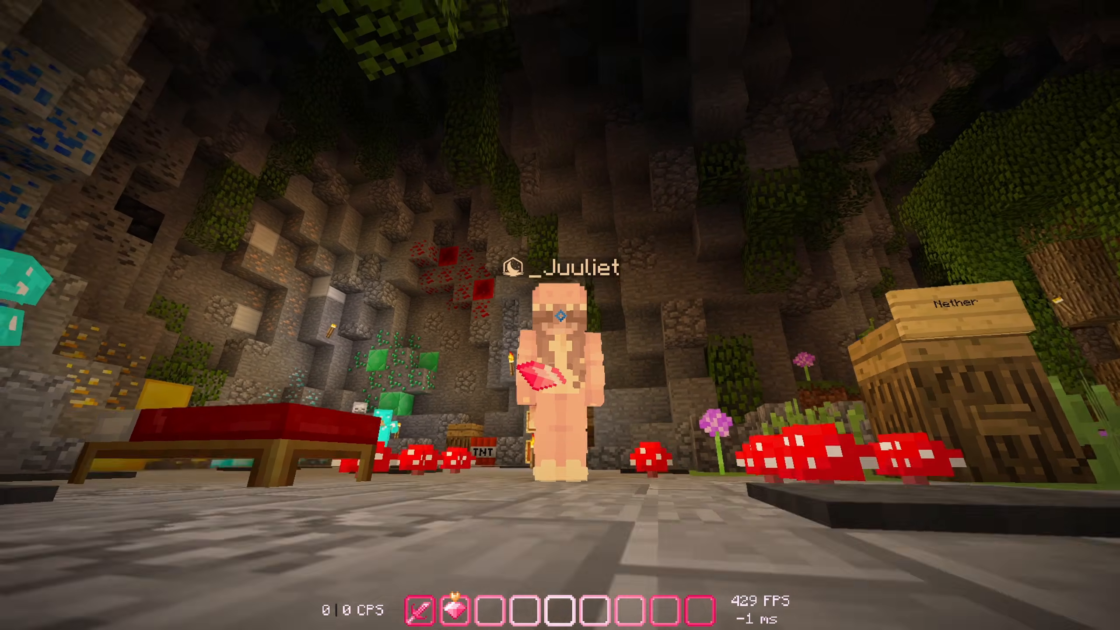
key("F5")
key("w")
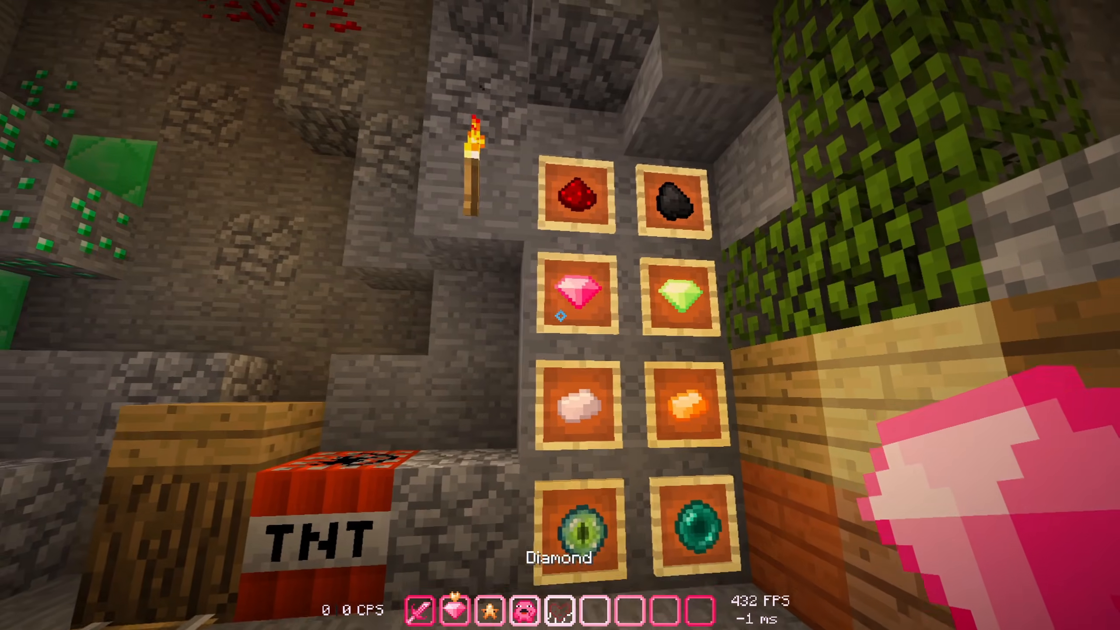
key("w")
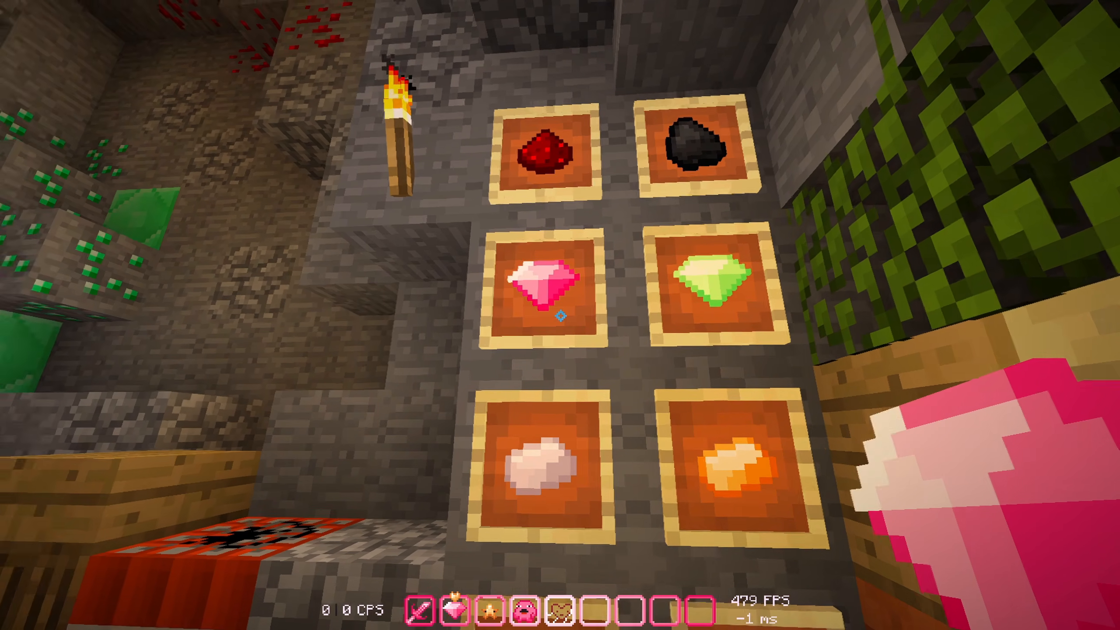
Check the animated diamond in the inventory and again in the character's hand from several viewpoints while walking through the cave
key("e")
key("e")
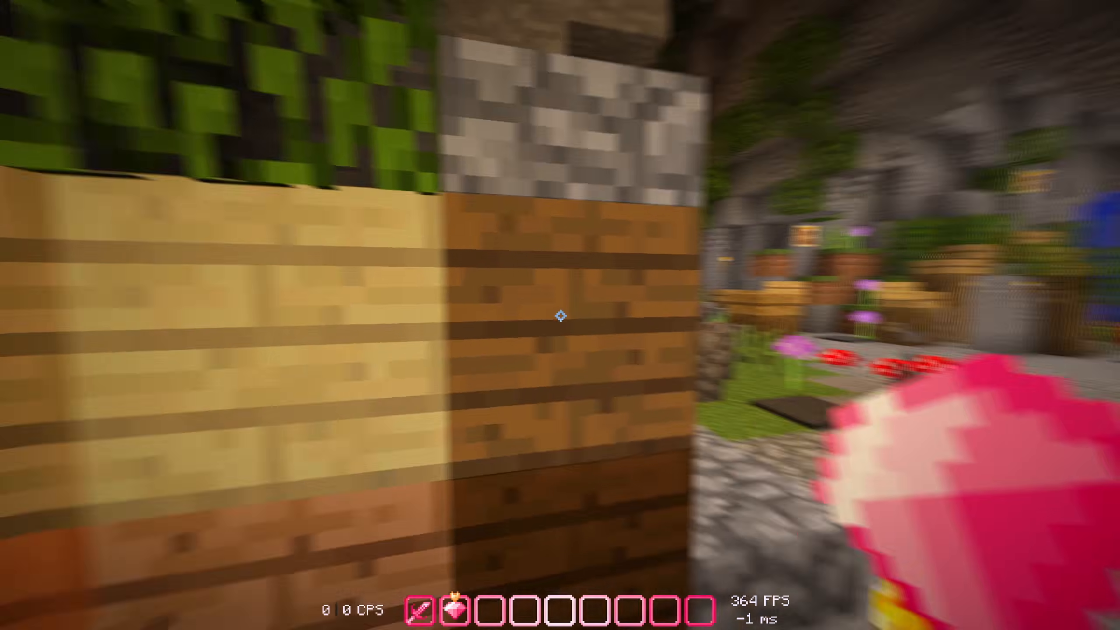
key("F5")
key("F5")
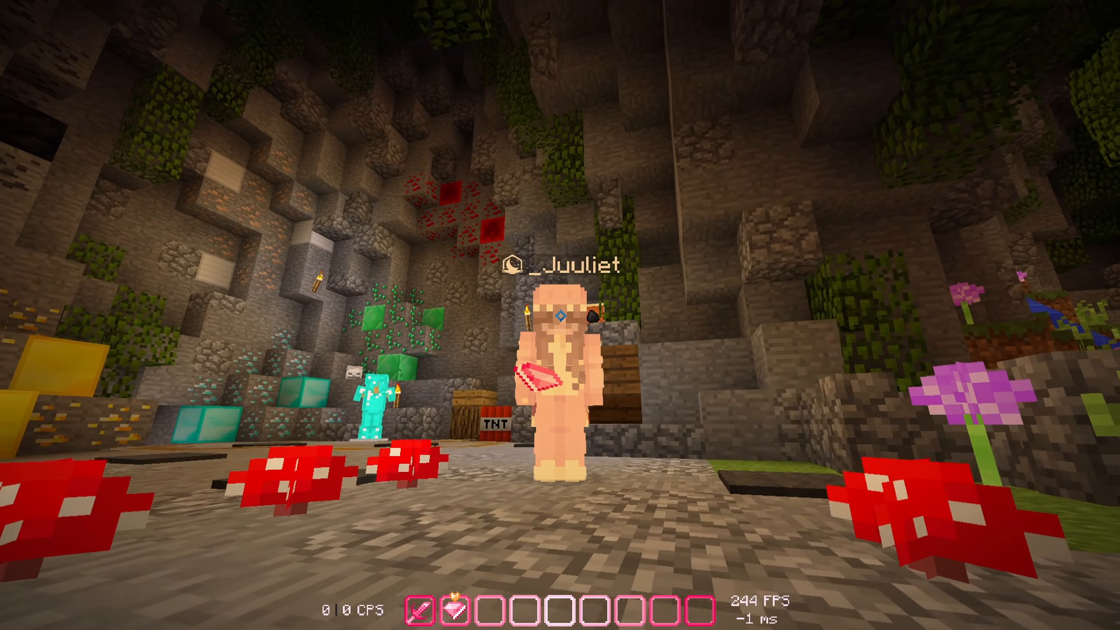
key("F5")
key("w")
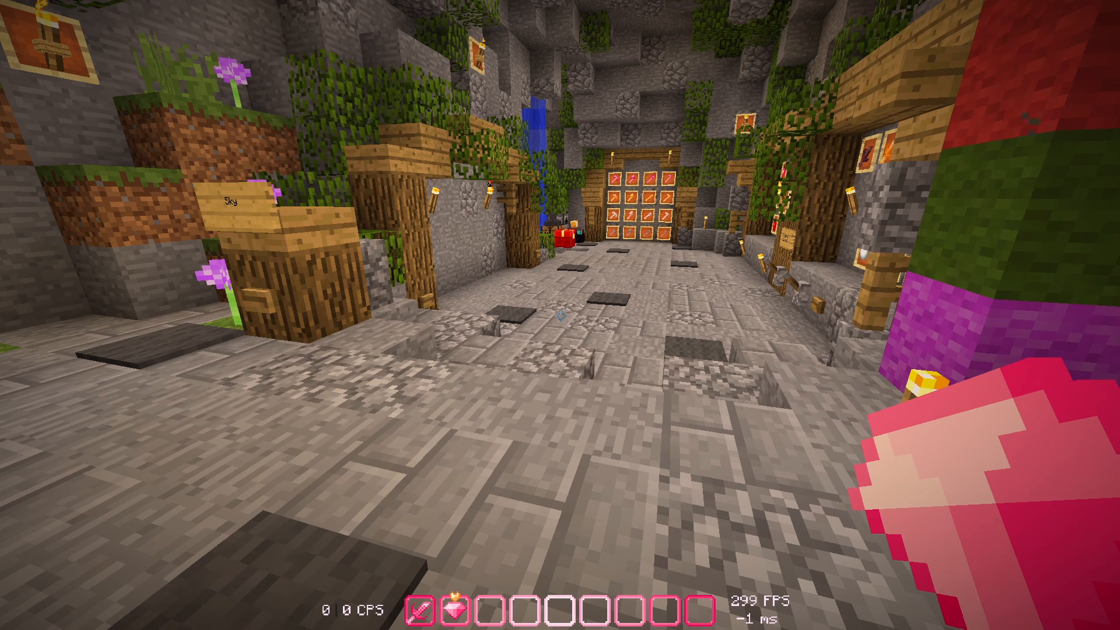
key("w")
key("F5")
key("F5")
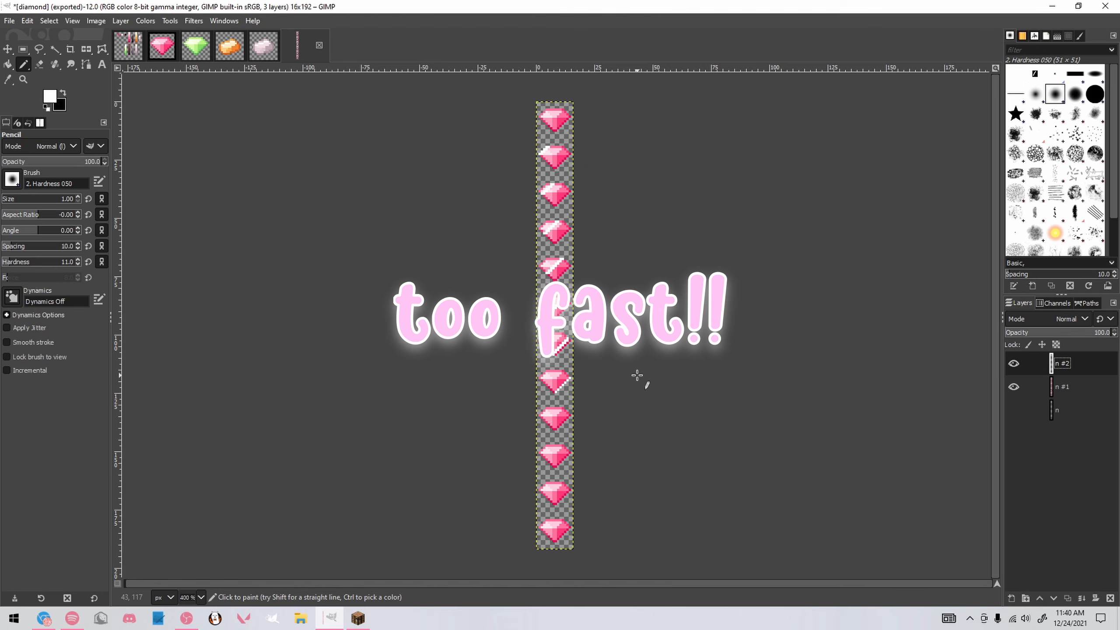
Switch to GIMP, activate Rectangle Select and create a new 16 × 256 px image
key("r")
left_click(648, 508)
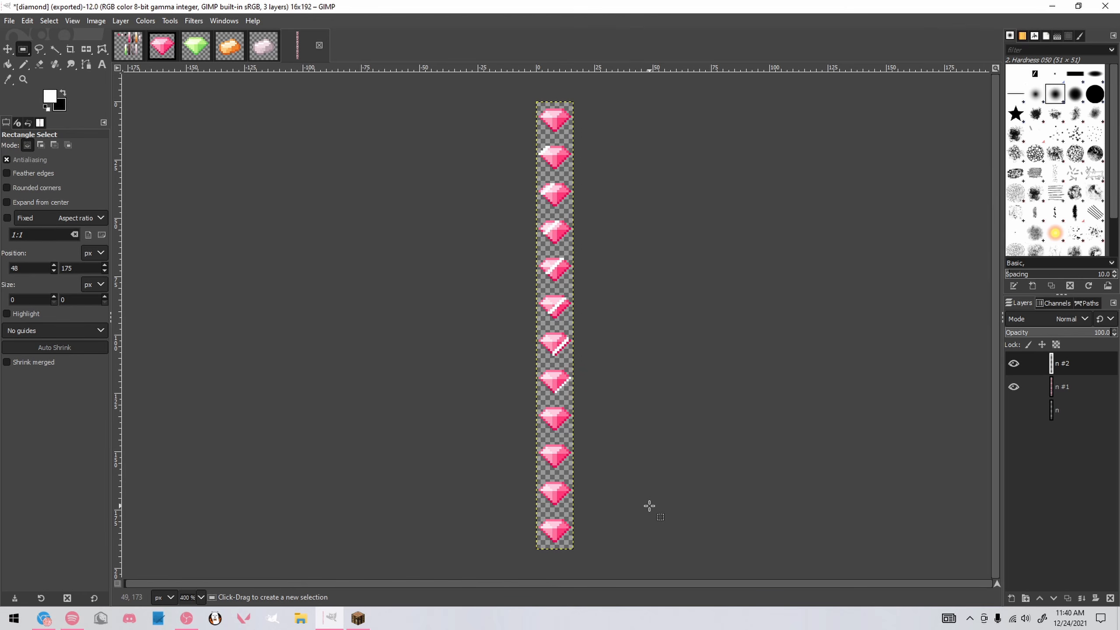
left_click(9, 21)
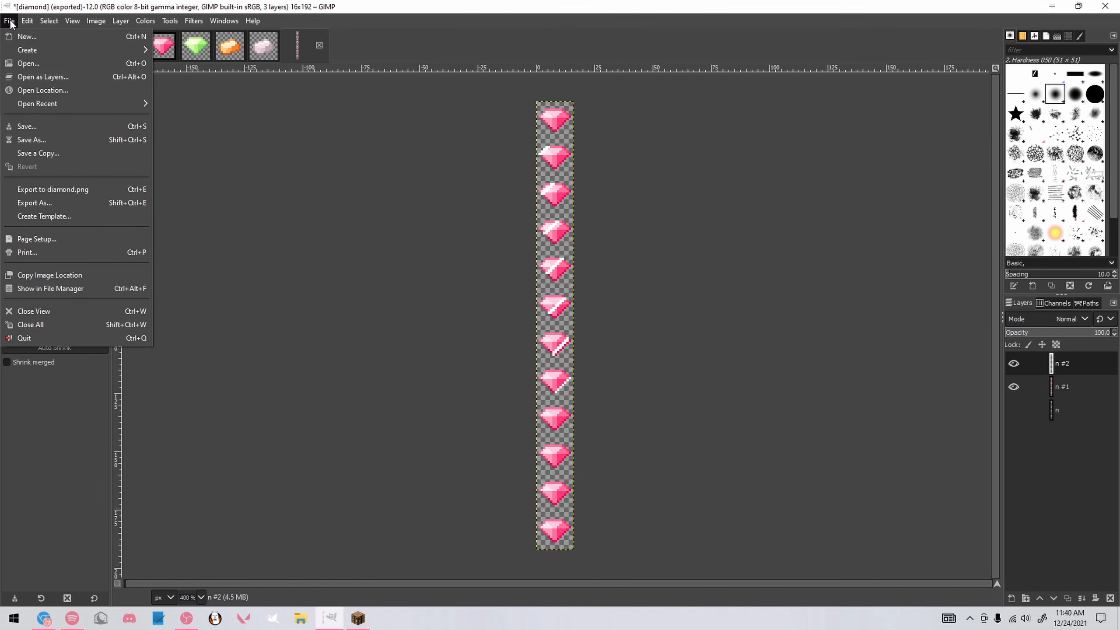
left_click(26, 35)
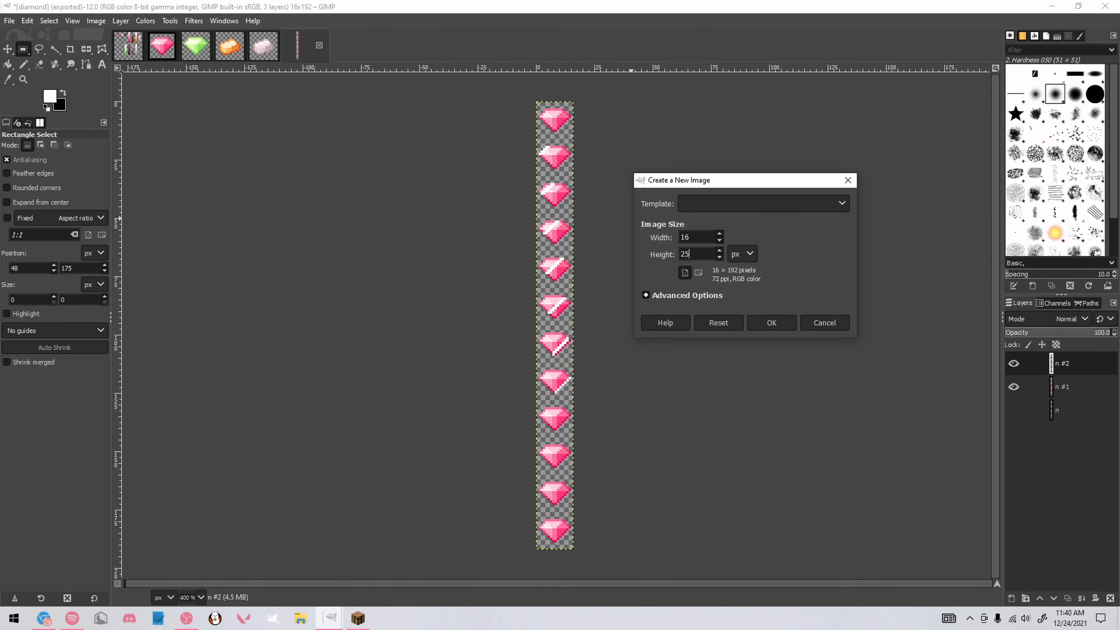
left_click(771, 322)
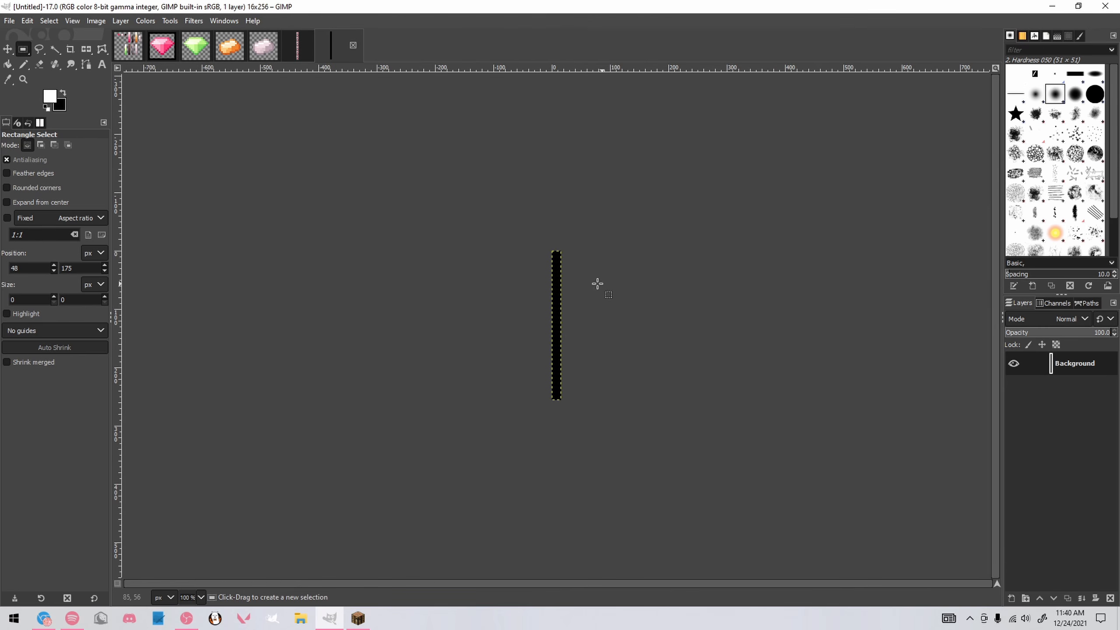
Delete the new image's black background layer and add an empty layer
scroll(560, 291, "up", 4, "ctrl")
key("ctrl+x")
scroll(582, 297, "down", 2, "ctrl")
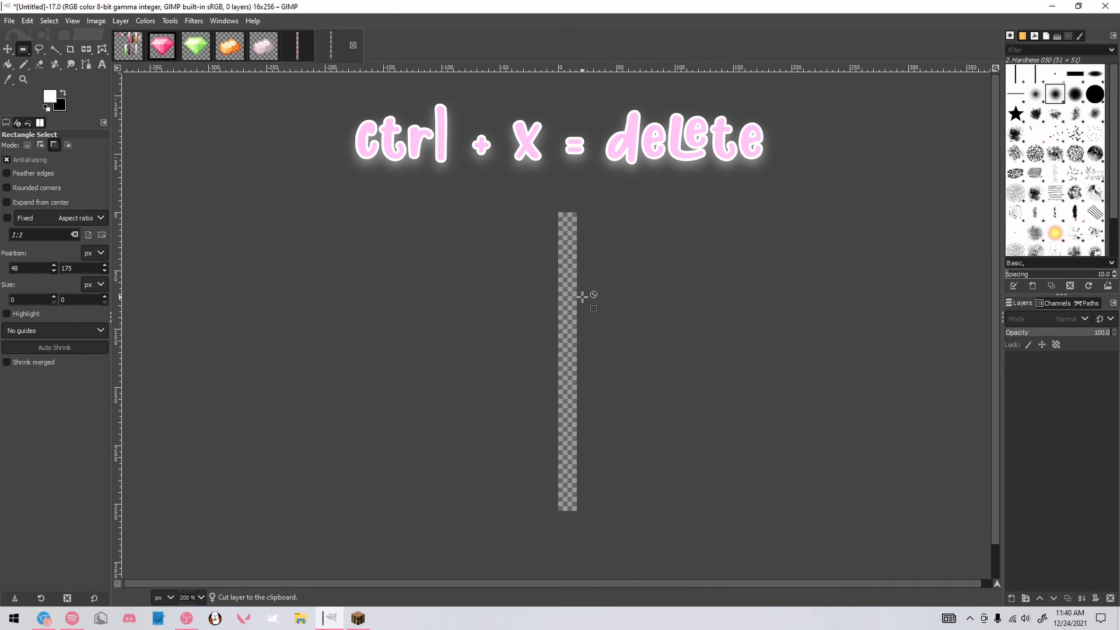
left_click(1011, 598)
left_click(1022, 583)
Copy the black frame grid from layer n of the 16 × 192 diamond image and paste it into the new image's empty layer
left_click(304, 53)
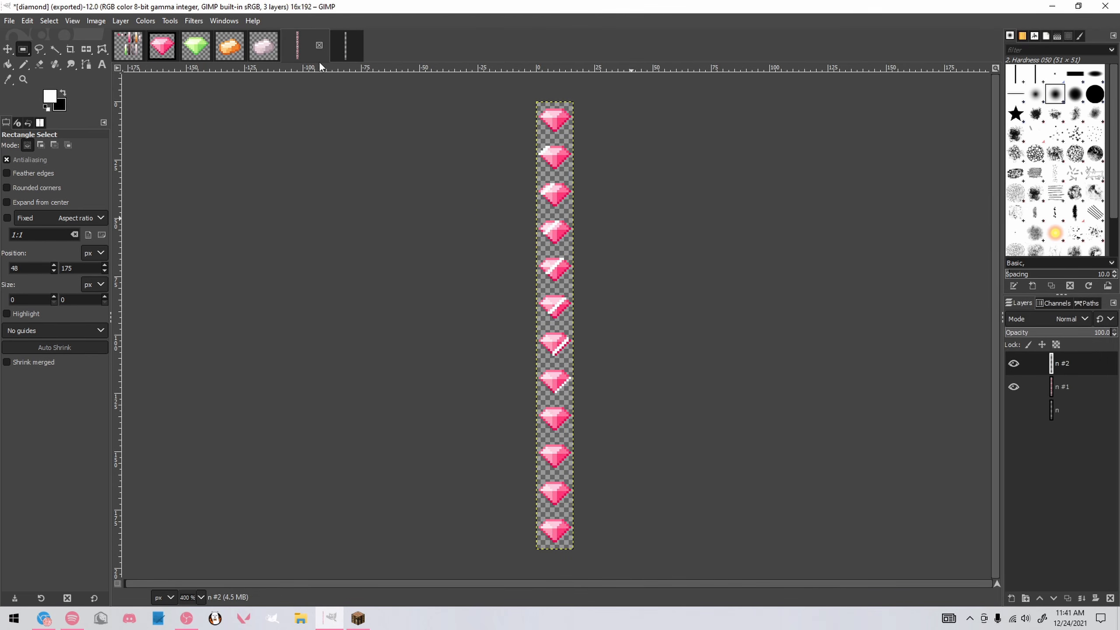
left_click(1013, 410)
left_click(1032, 412)
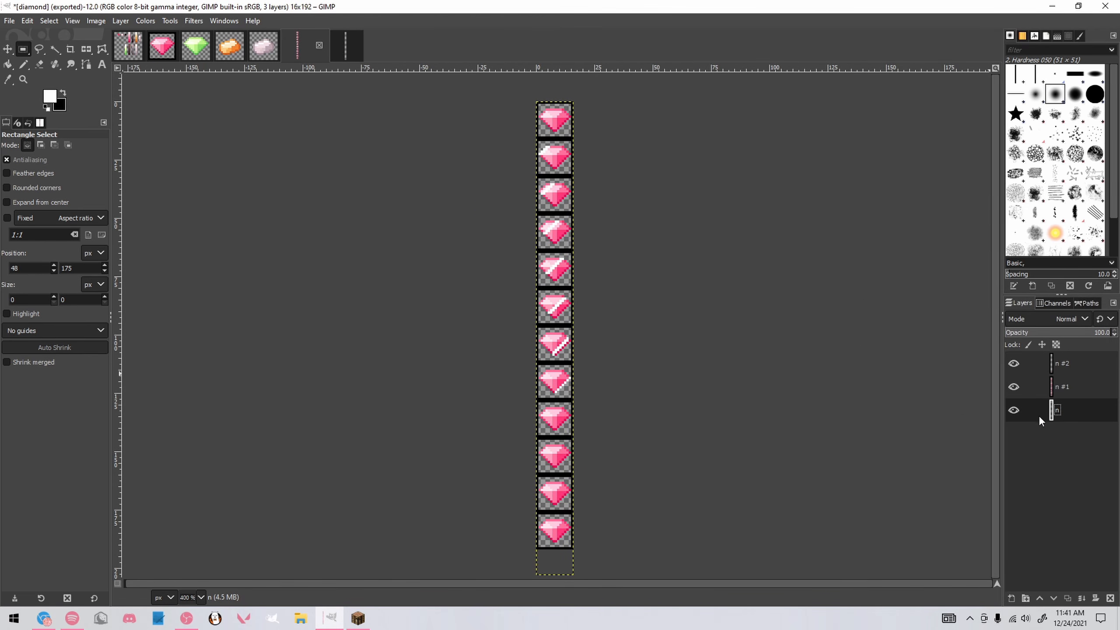
left_click(1013, 410)
left_click(1012, 410)
key("ctrl+c")
left_click(353, 53)
scroll(502, 93, "up", 3)
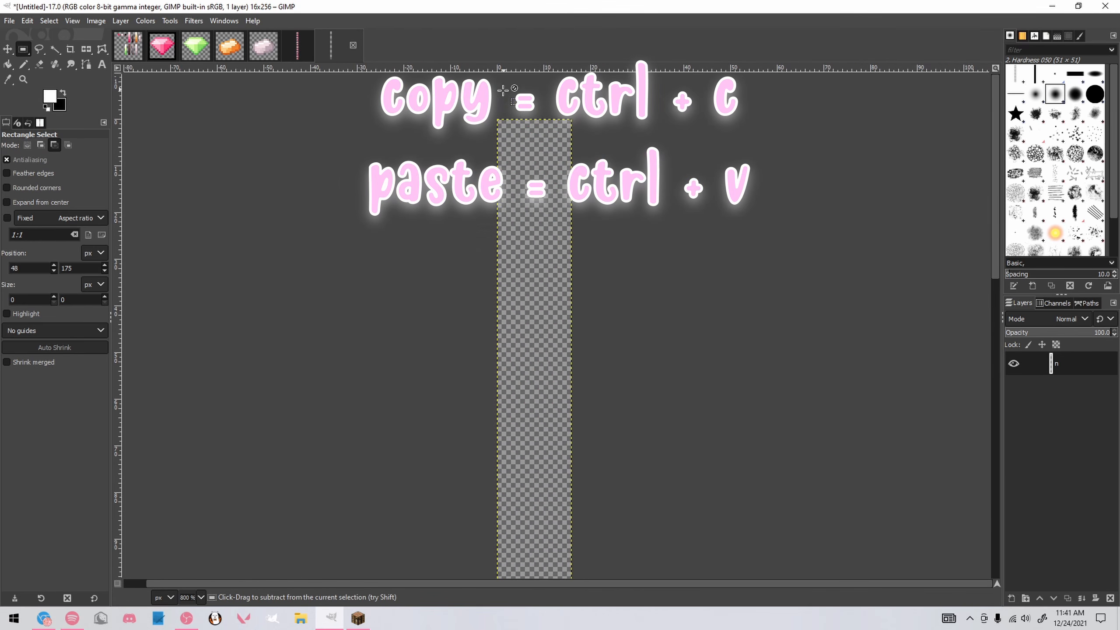
key("ctrl+v")
left_click(609, 213)
Copy the grid's last four cells and paste them below to extend the frames to the bottom of the 256 px strip
left_click_drag(547, 480, 445, 265)
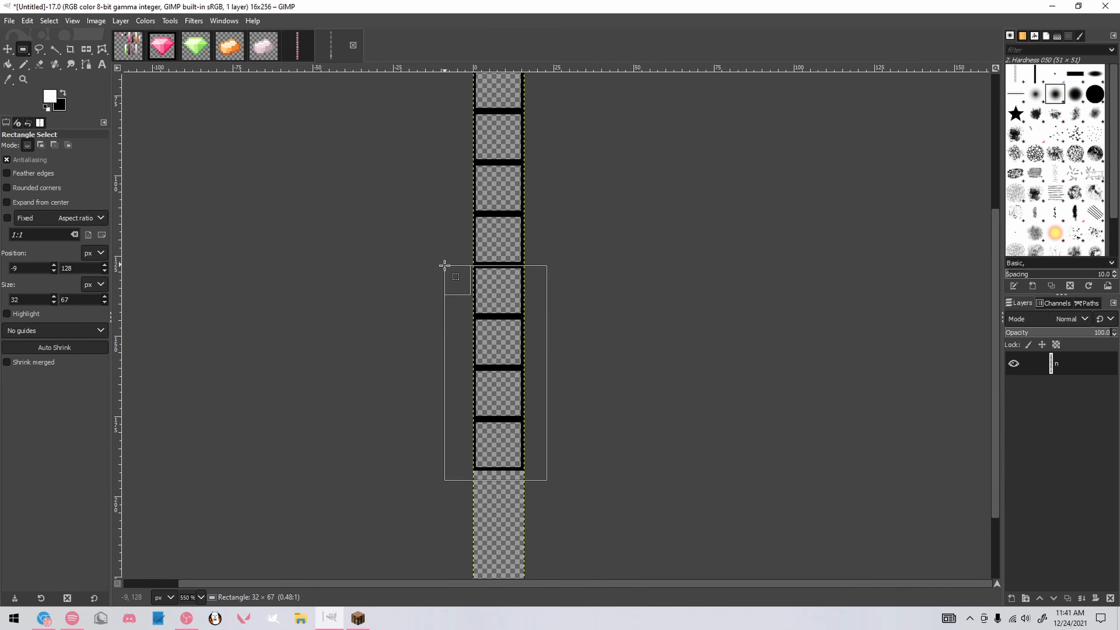
key("ctrl+c")
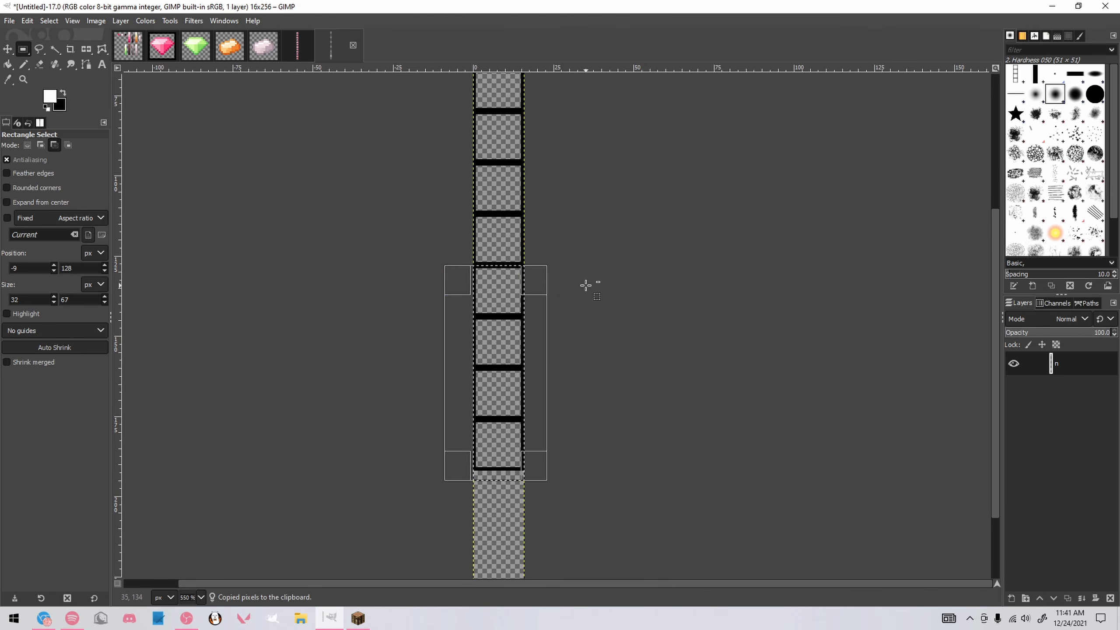
key("ctrl+v")
left_click(546, 459)
scroll(560, 457, "down", 3)
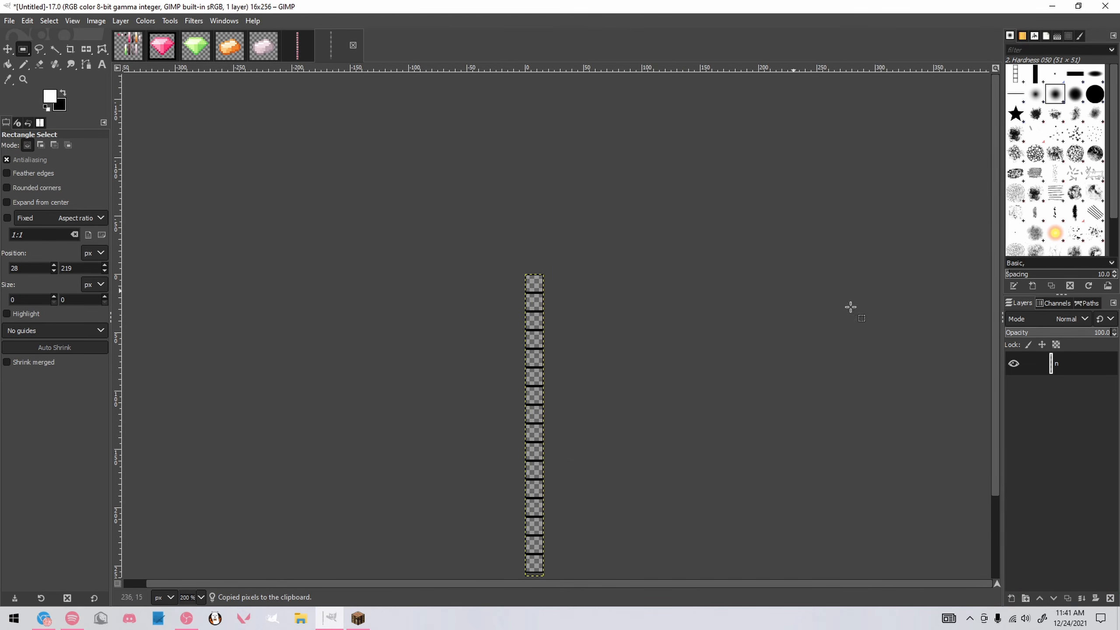
Add a layer above the grid and copy the diamonds from layer n #1 of the 16 × 192 image into it
left_click(1011, 599)
left_click(1037, 588)
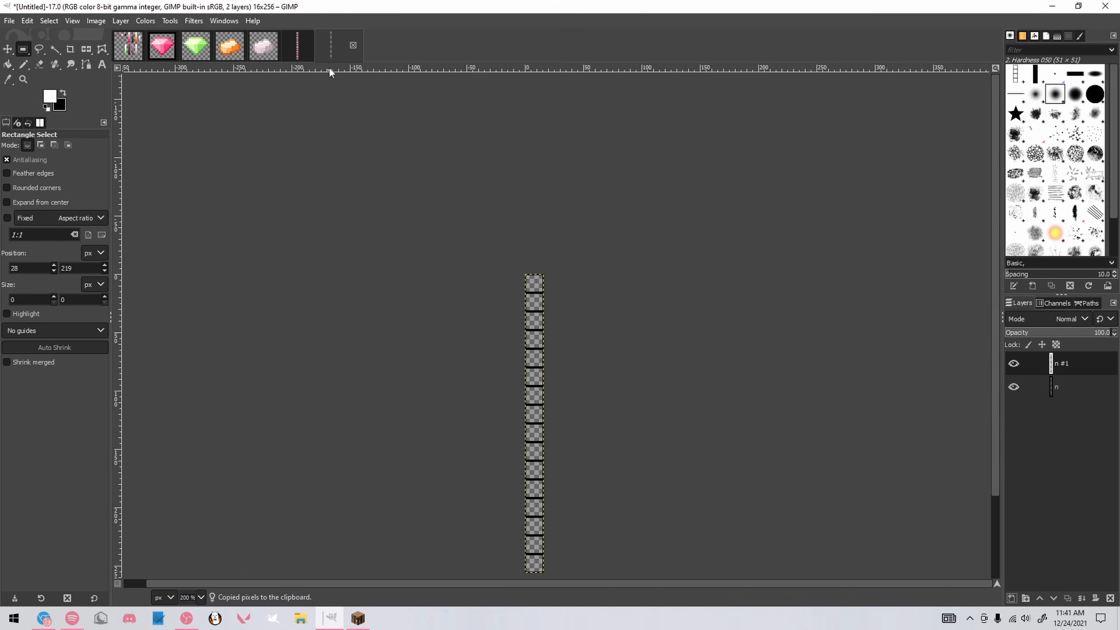
left_click(297, 46)
left_click(1053, 386)
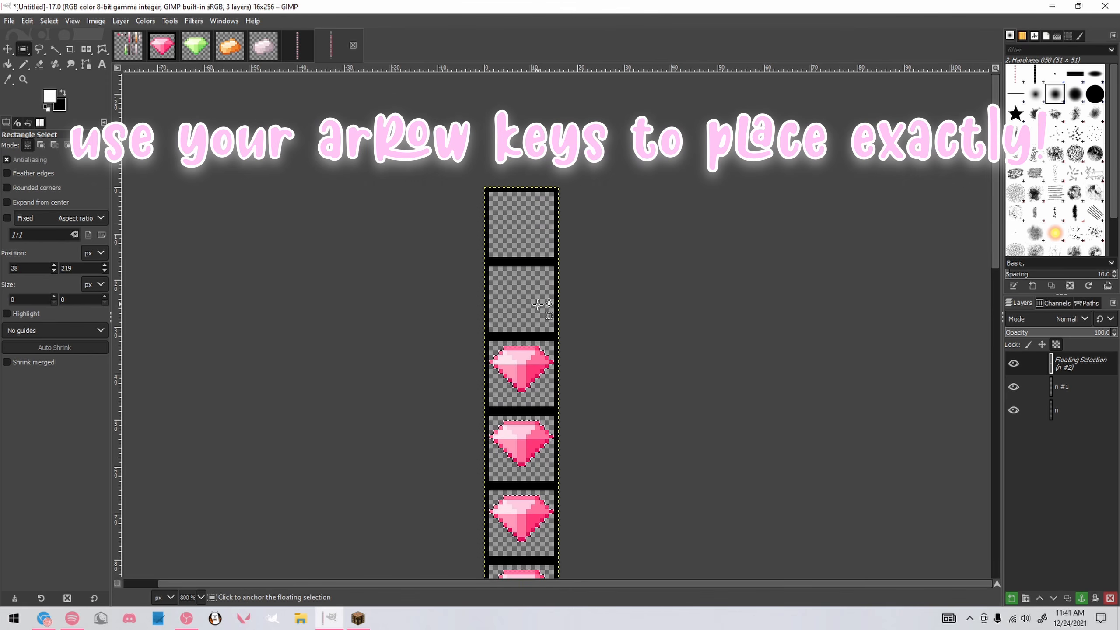
Nudge the pasted diamonds up until they sit in the grid cells from the first frame, and anchor them
key("Up")
key("Up")
key("Up")
key("Up")
key("Up")
key("Up")
key("Up")
key("Up")
key("Up")
key("Up")
key("Up")
key("Up")
key("Up")
key("Up")
key("Up")
key("Up")
key("Up")
key("Up")
key("Up")
key("Up")
key("Up")
key("Up")
key("Up")
key("Up")
key("Up")
key("Up")
key("Up")
key("Up")
key("Up")
key("Up")
key("Up")
key("Up")
key("Up")
key("Down")
key("Up")
key("Up")
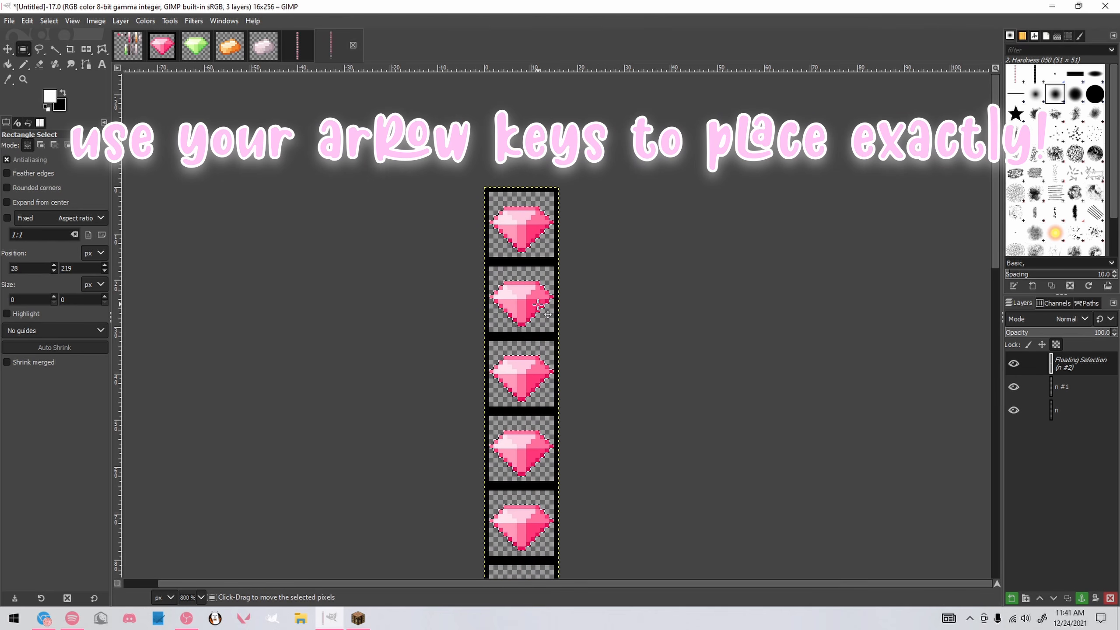
left_click(630, 313)
scroll(628, 308, "down", 14)
scroll(622, 303, "down", 4)
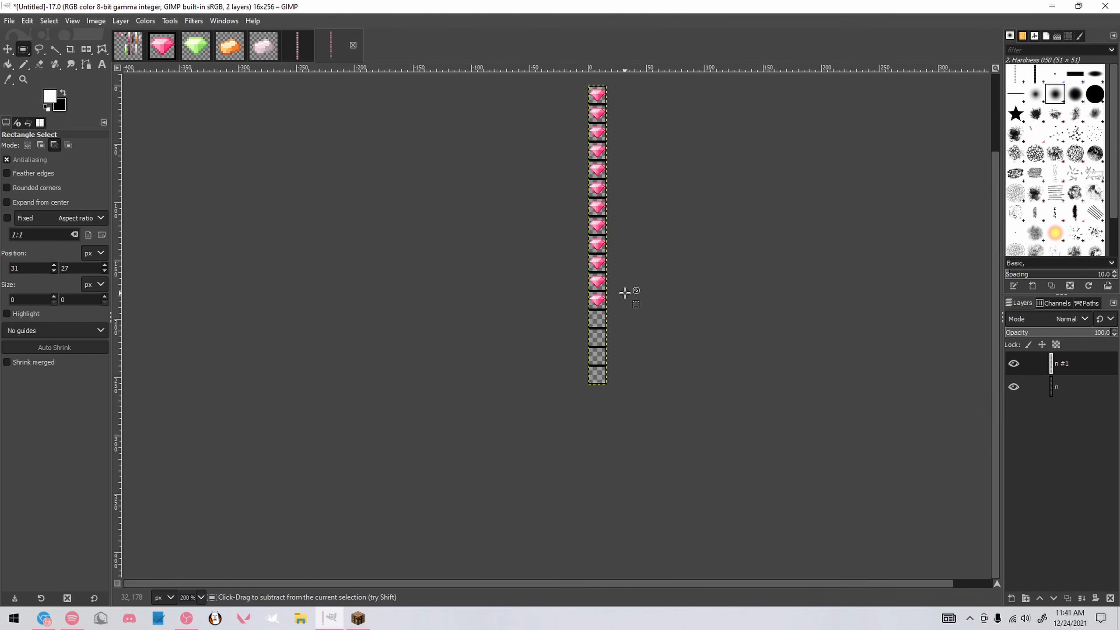
Copy the last four diamonds, place the copies in the four empty bottom cells and anchor them
scroll(624, 293, "up", 2)
mouse_move(591, 332)
left_mouse_down()
mouse_move(533, 287)
mouse_move(537, 179)
left_mouse_up()
key("ctrl+c")
key("ctrl+v")
left_click_drag(570, 228, 571, 382)
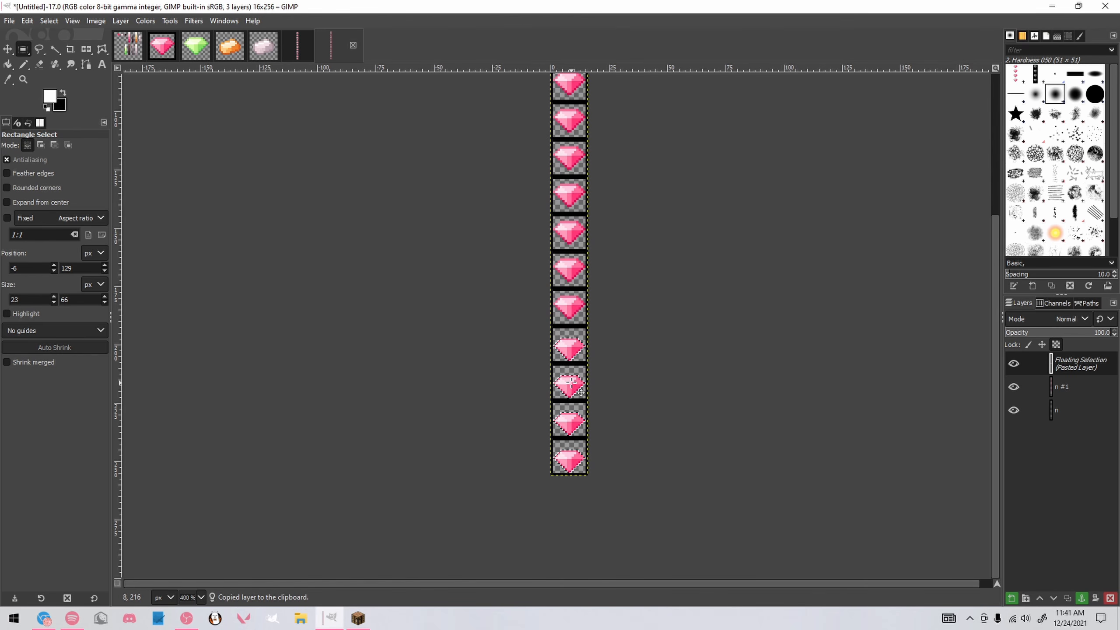
scroll(571, 383, "up", 1)
left_click_drag(571, 382, 572, 376)
scroll(603, 376, "down", 2)
left_click(646, 375)
scroll(908, 380, "up", 3)
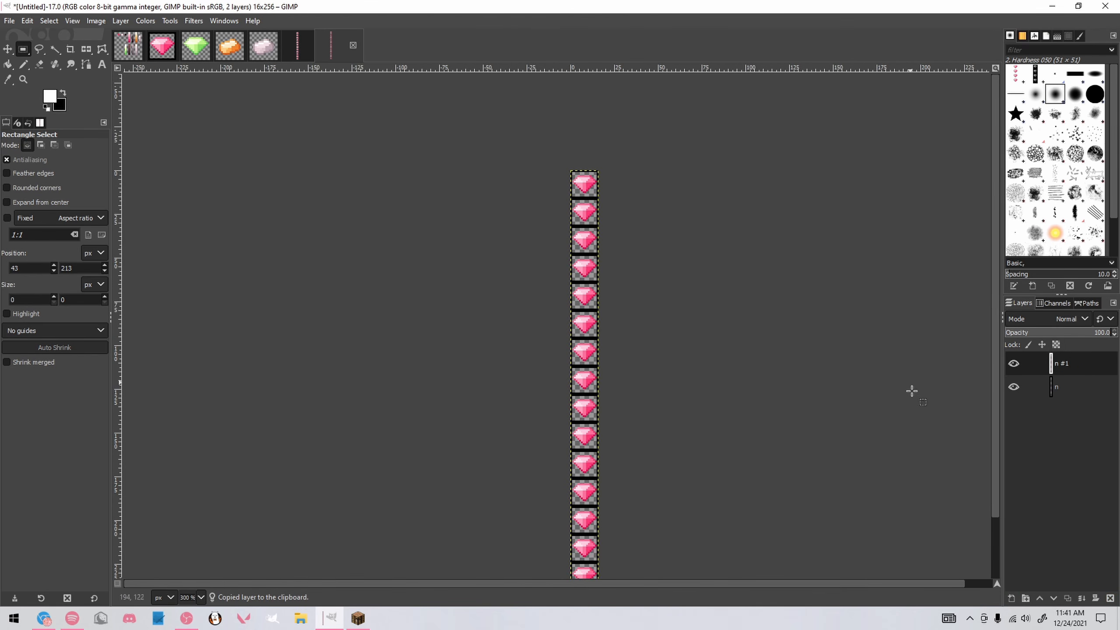
Add a third layer and paste the white shine from layer n #2 of the 16 × 192 image into it, aligned with the diamonds
left_click(1011, 598)
key("Return")
left_click(294, 51)
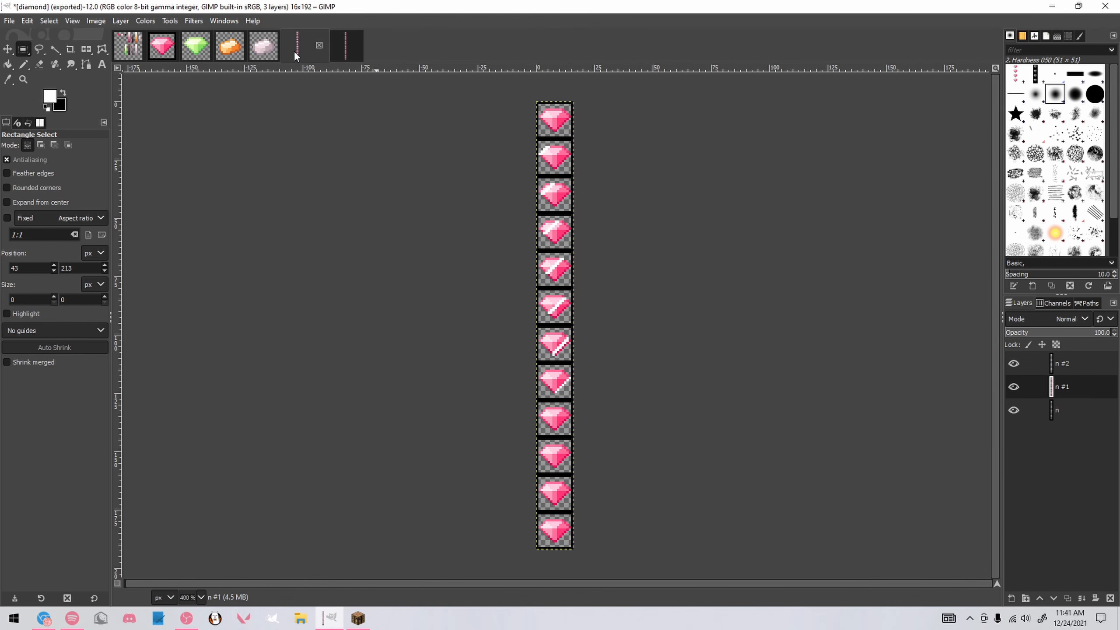
left_click(1027, 362)
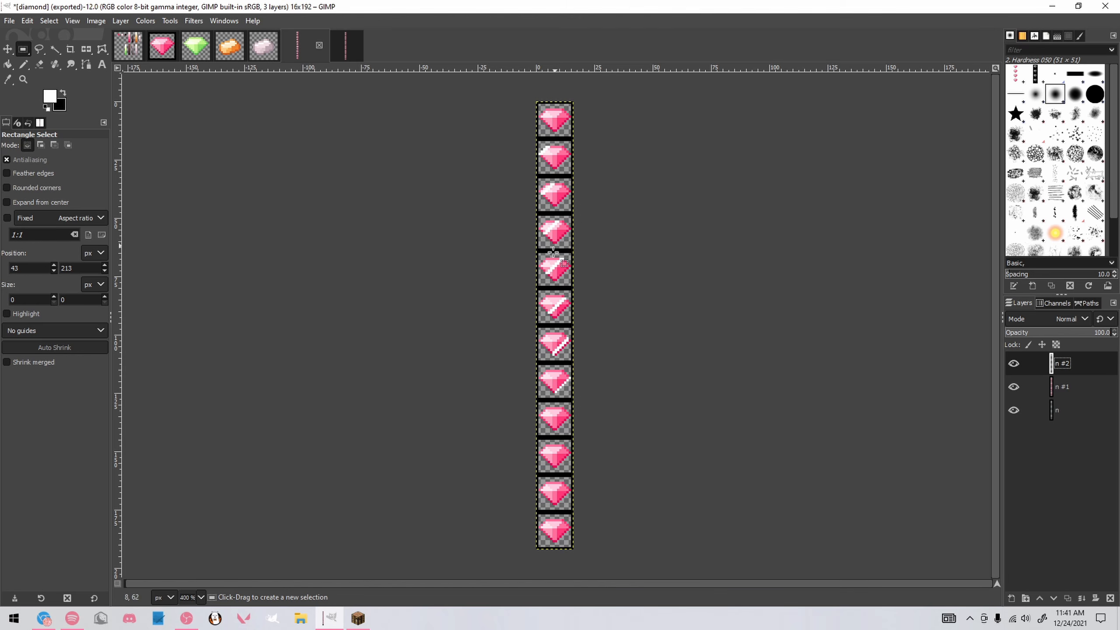
key("ctrl+c")
left_click(336, 52)
key("ctrl+v")
scroll(603, 189, "up", 6)
scroll(547, 290, "down", 2)
left_click(642, 317)
scroll(570, 315, "down", 10)
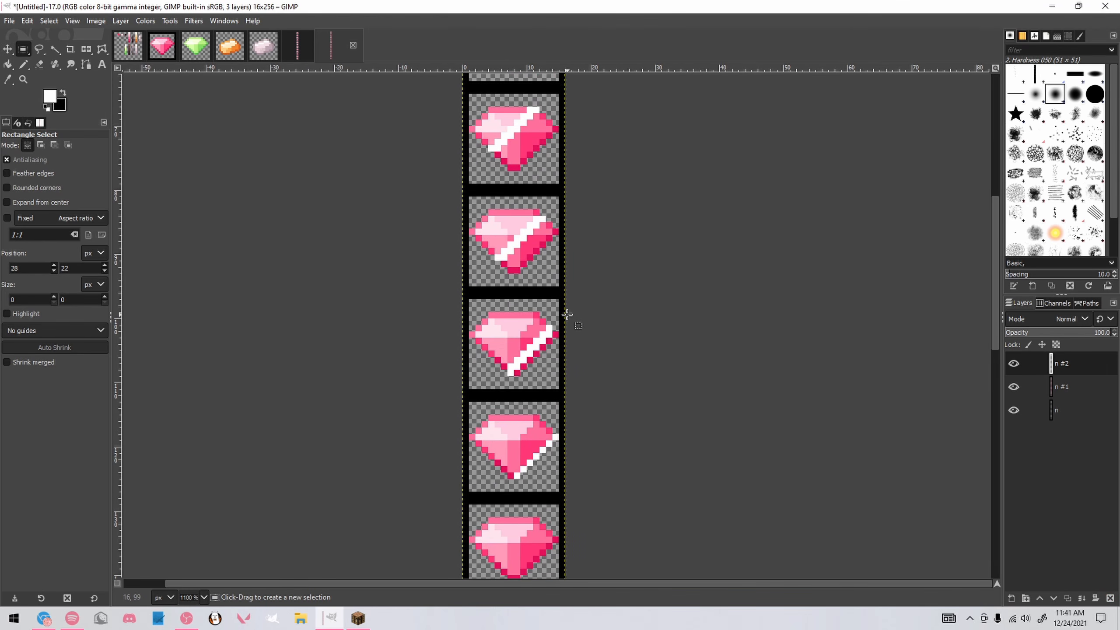
Hide the grid layer n and export the image as diamond.png into the items folder, replacing the existing file
scroll(564, 313, "down", 6)
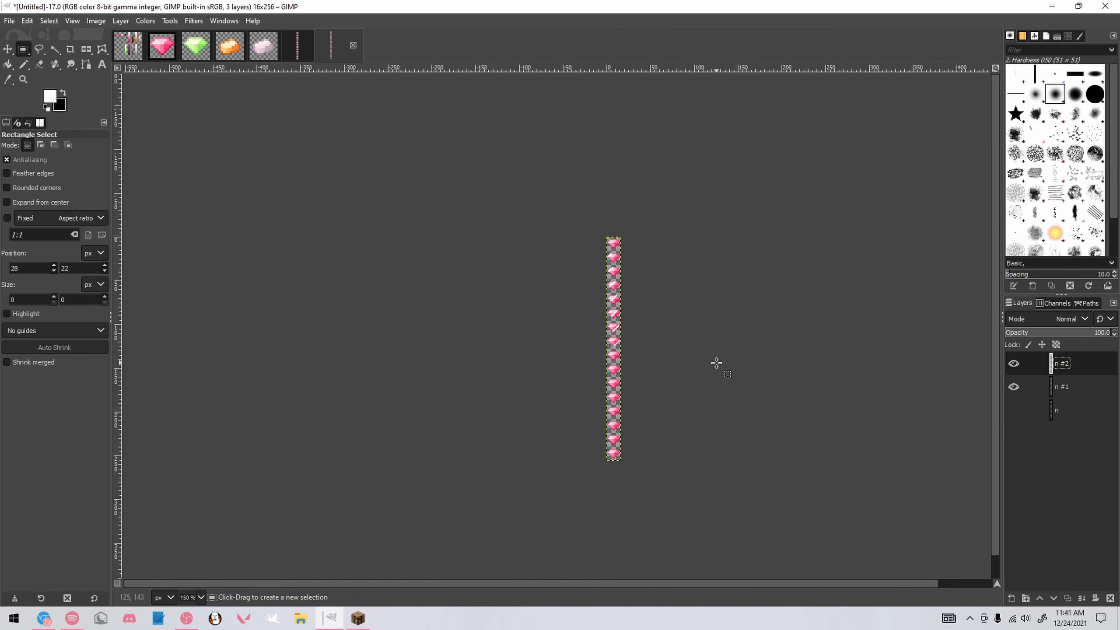
scroll(757, 367, "up", 1)
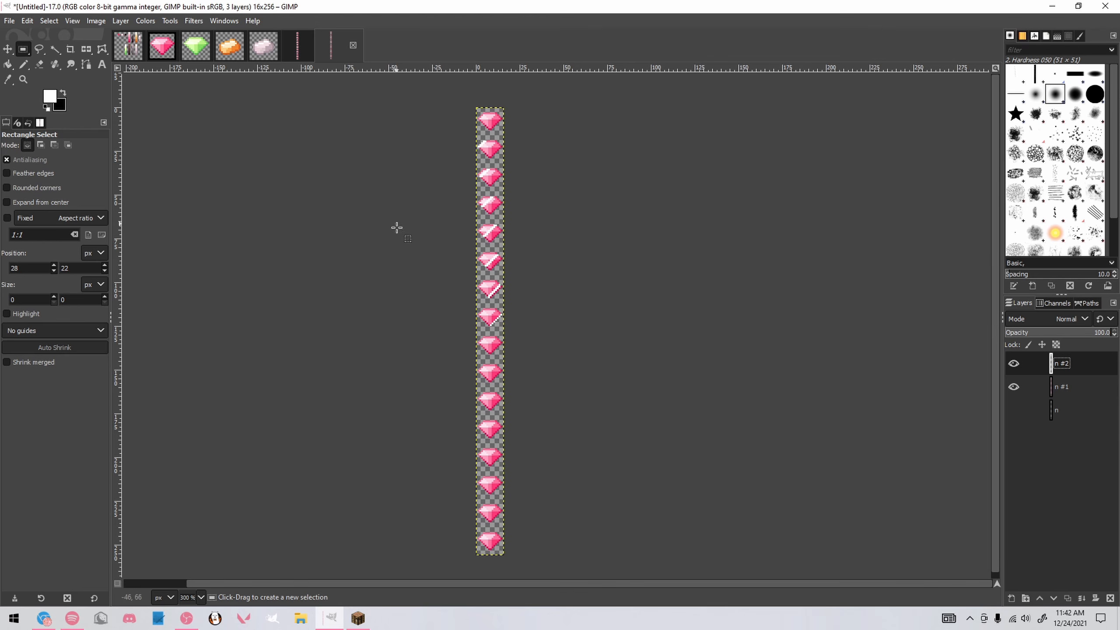
key("ctrl+shift+e")
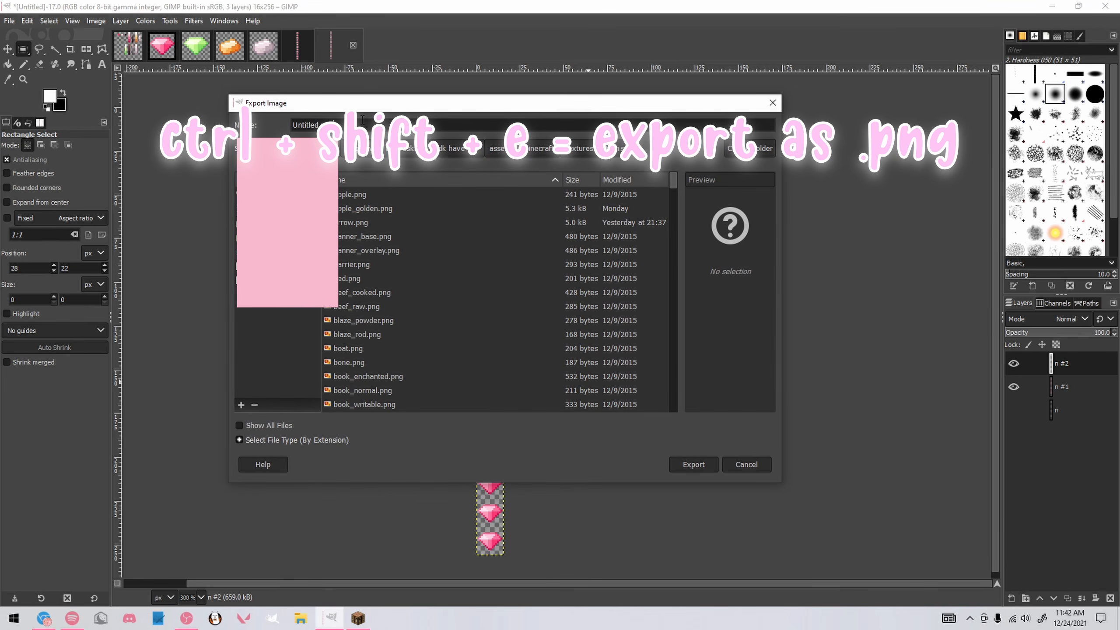
type("diamond.png")
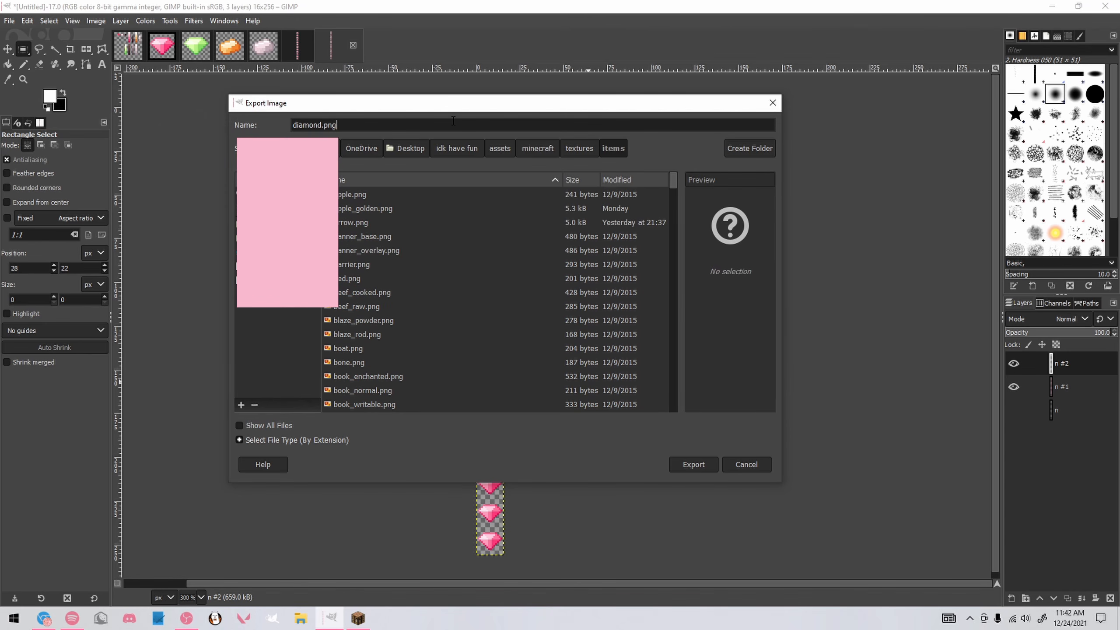
key("Return")
key("Return")
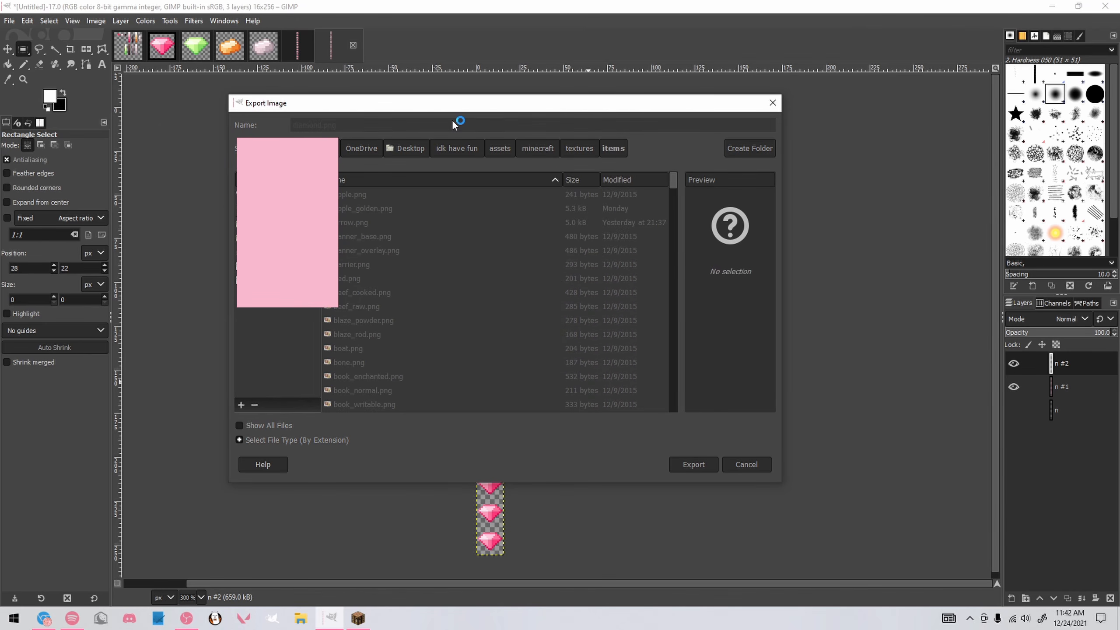
key("Return")
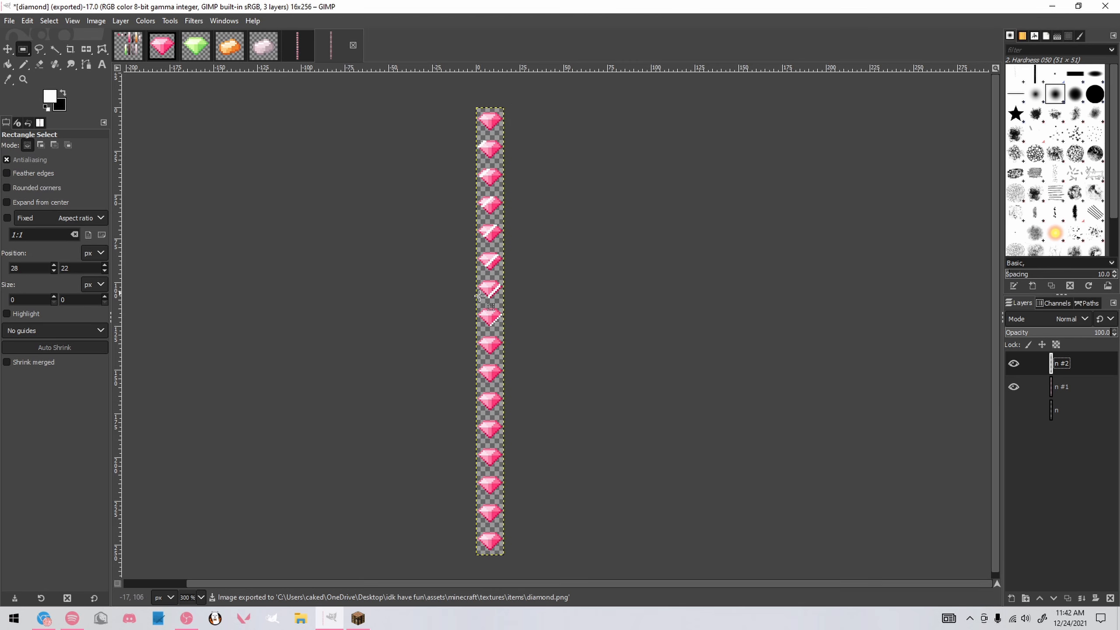
Clear the canvas selection and minimize GIMP to return to the Minecraft world
left_click_drag(478, 112, 688, 400)
left_click(782, 332)
left_click(1052, 6)
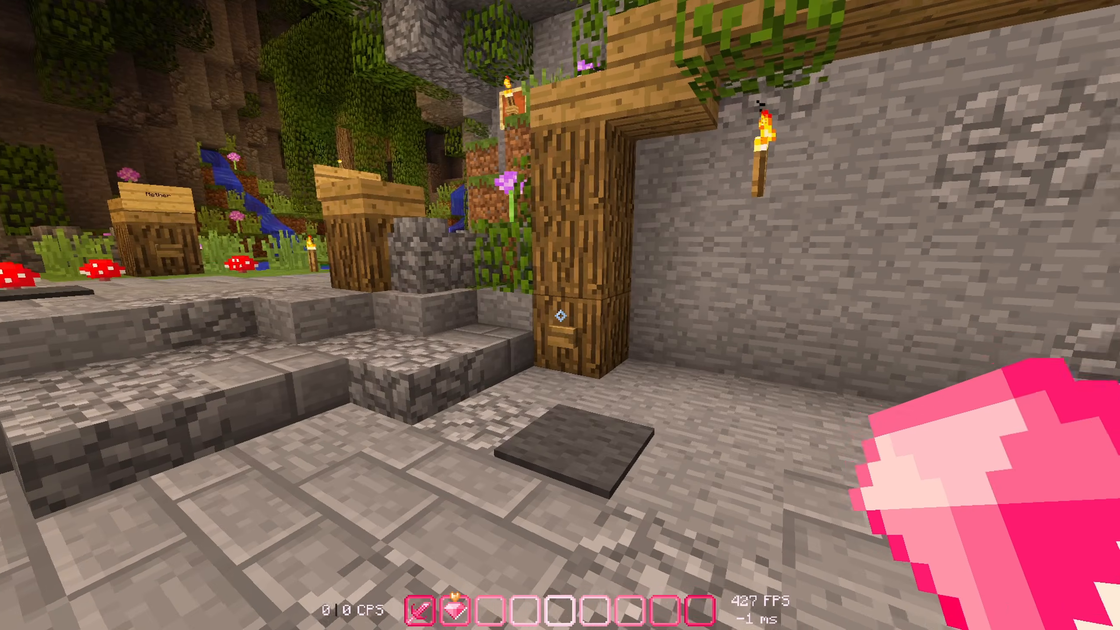
Examine the longer shining diamond animation in the item frame, in the hotbar and held in hand in the Minecraft world
key("w")
scroll(560, 315, "down", 1)
key("c")
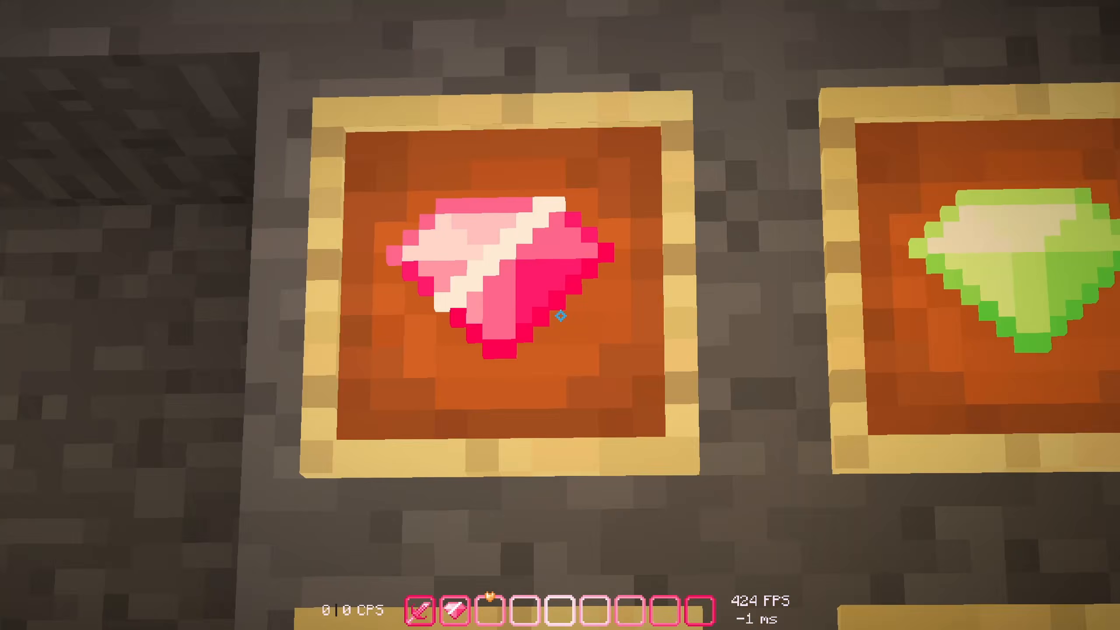
scroll(560, 316, "up", 1)
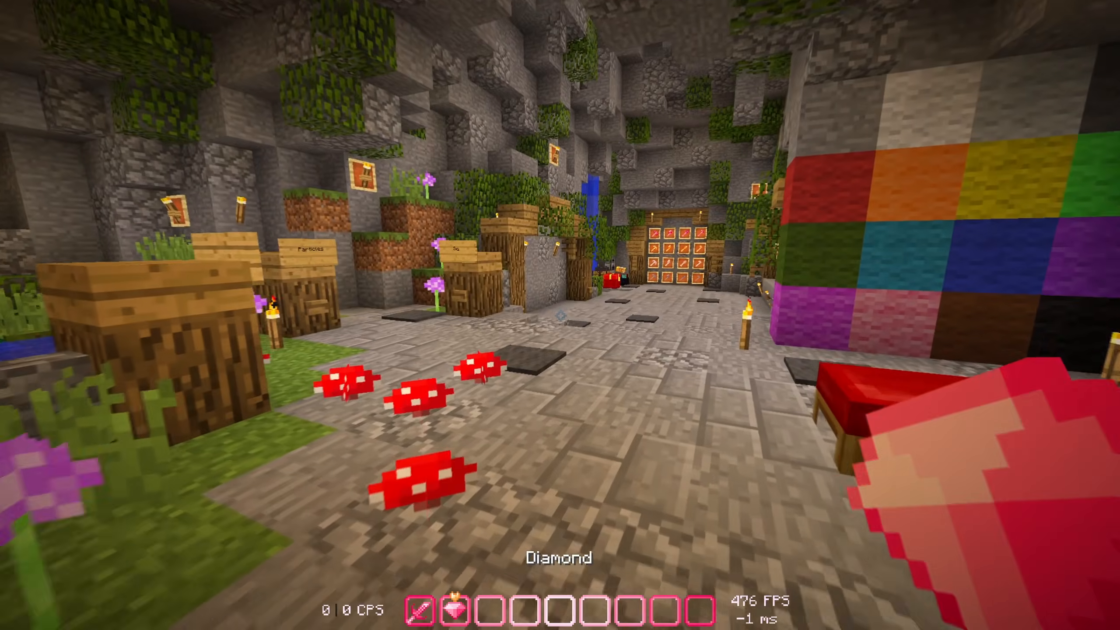
key("w")
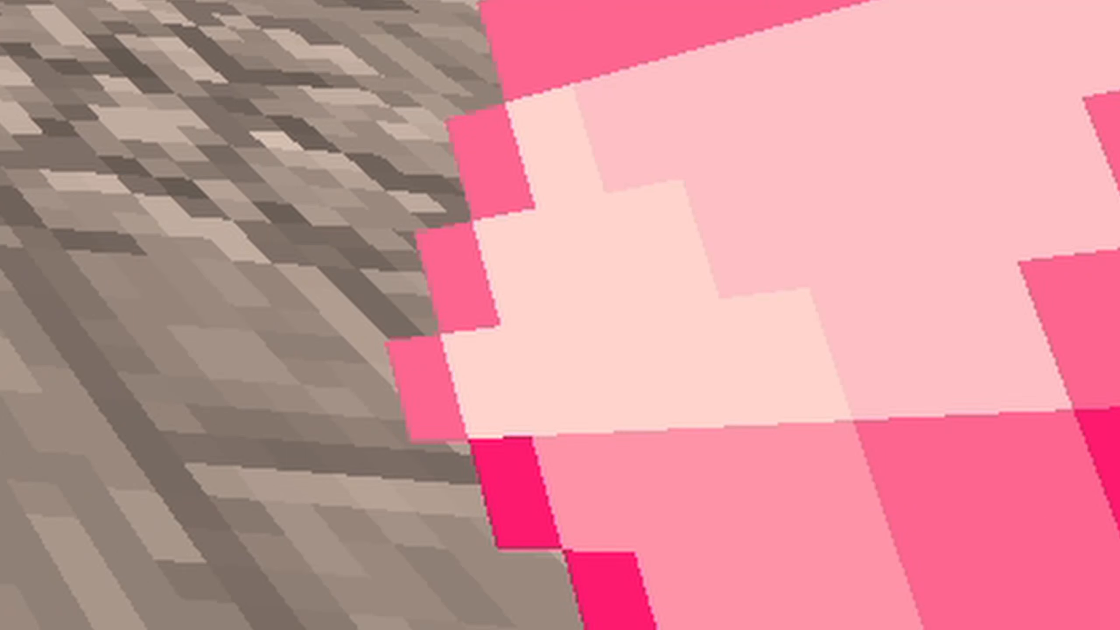
key("F5")
key("F5")
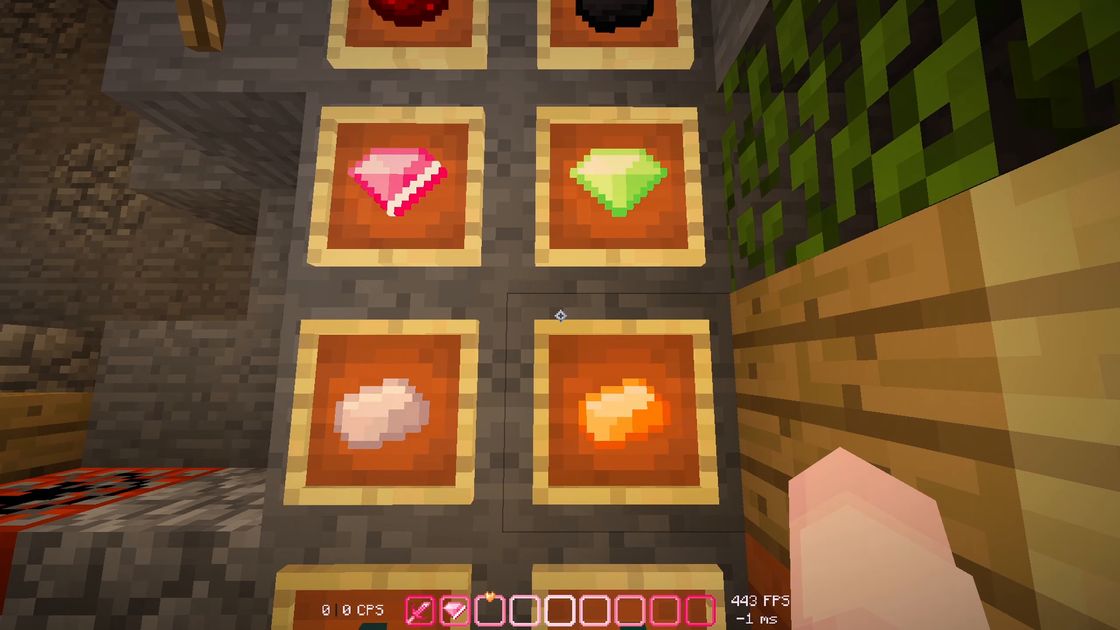
key("s")
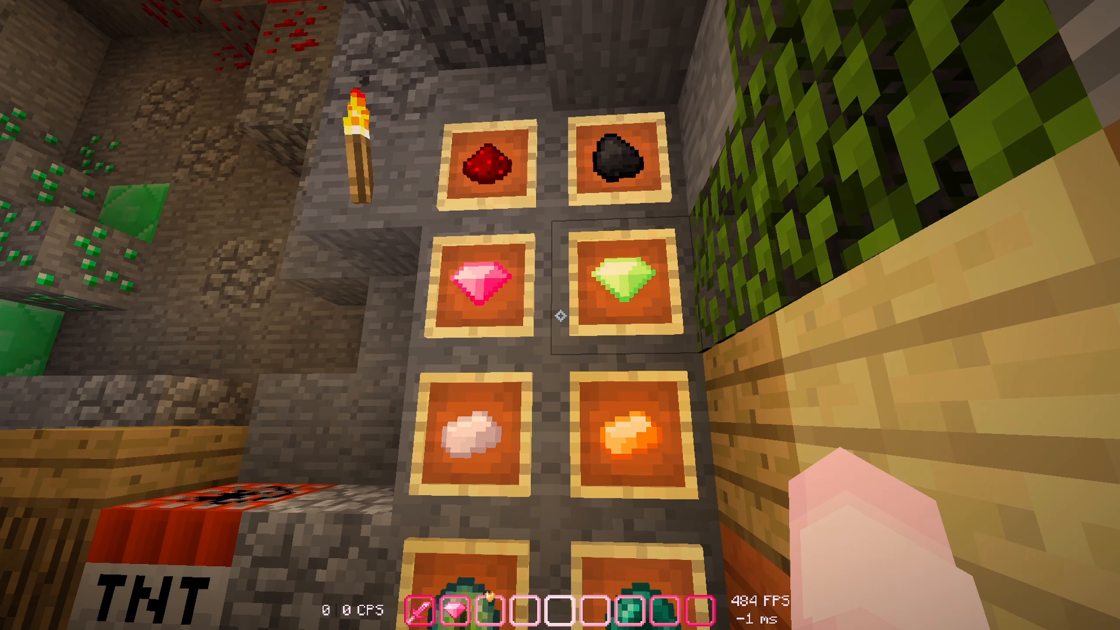
key("c")
key("2")
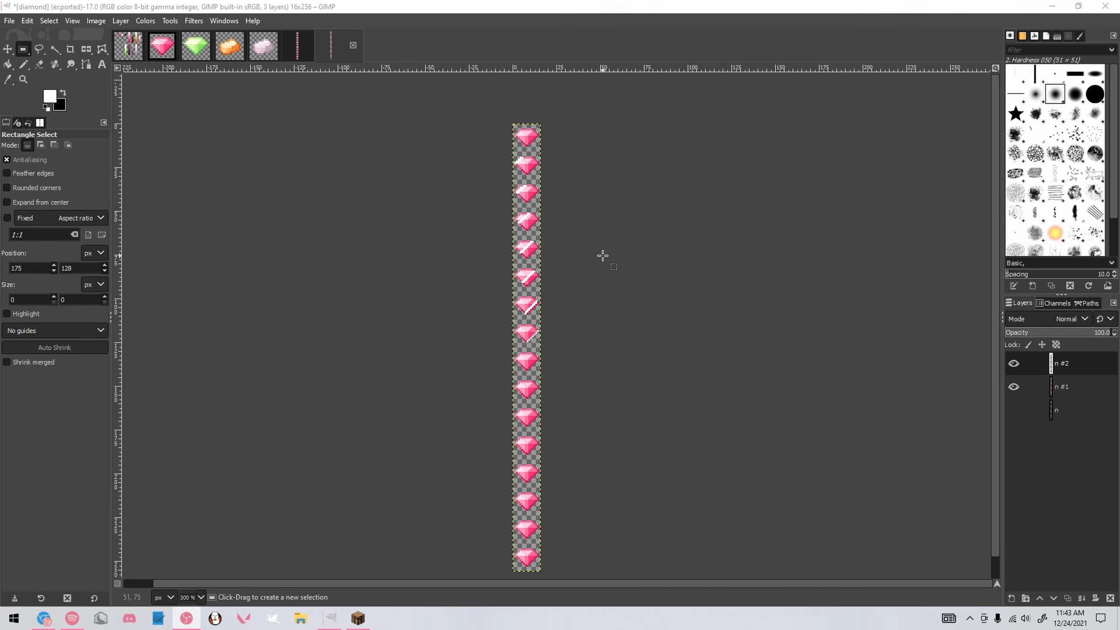
Switch back to GIMP and create a new 16 × 256 px image
left_click_drag(514, 140, 570, 395)
left_click(678, 366)
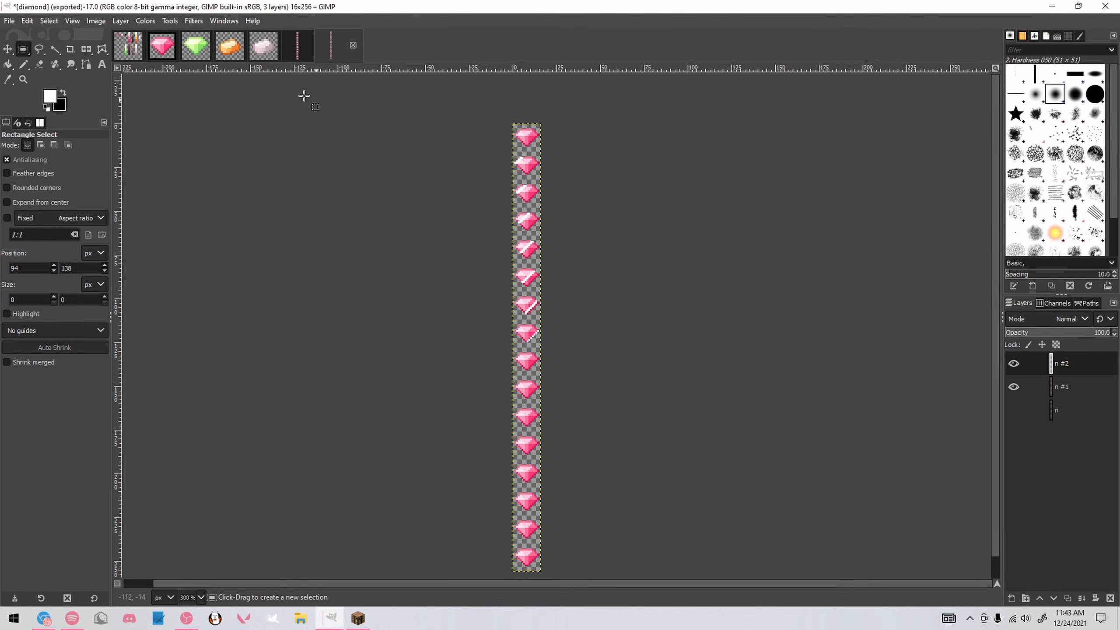
left_click(10, 21)
left_click(25, 38)
left_click(771, 323)
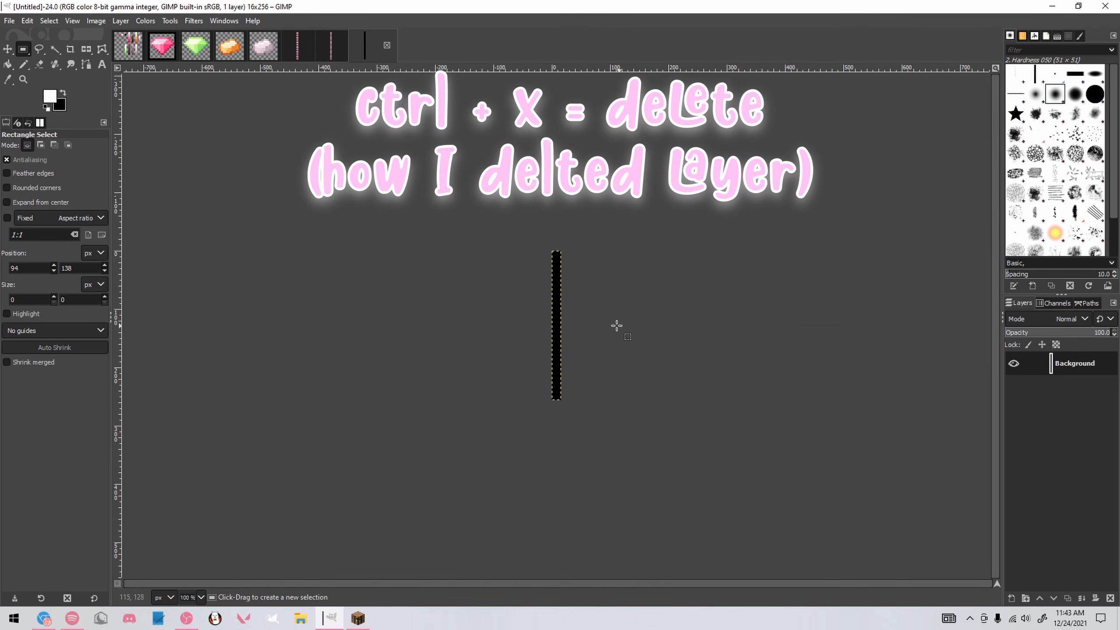
Remove the black background layer of the new image and add a transparent layer in its place
key("ctrl+x")
left_click(1011, 598)
key("Return")
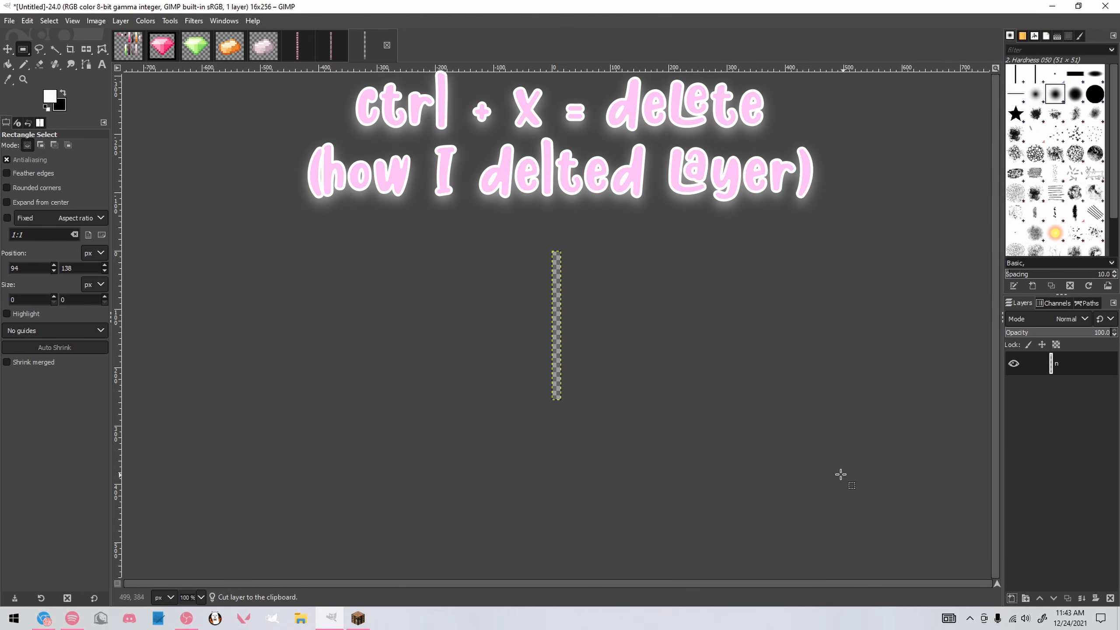
scroll(564, 274, "up", 2)
scroll(555, 292, "up", 1)
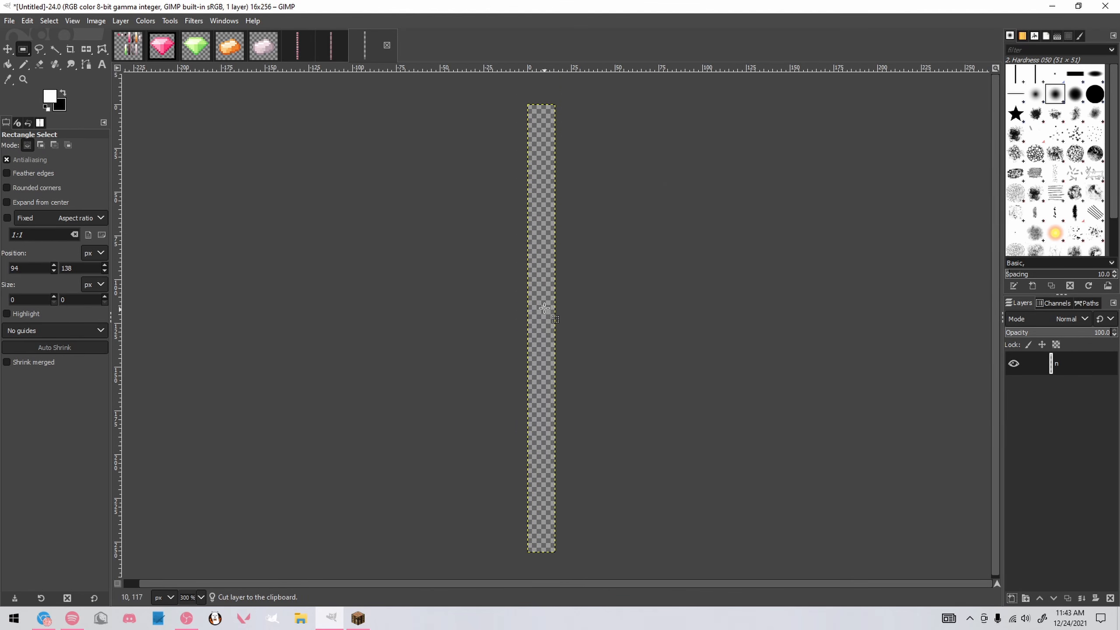
Show the grid layer n in the 16 × 256 diamond image, copy it and paste it into the new image's layer
left_click(327, 52)
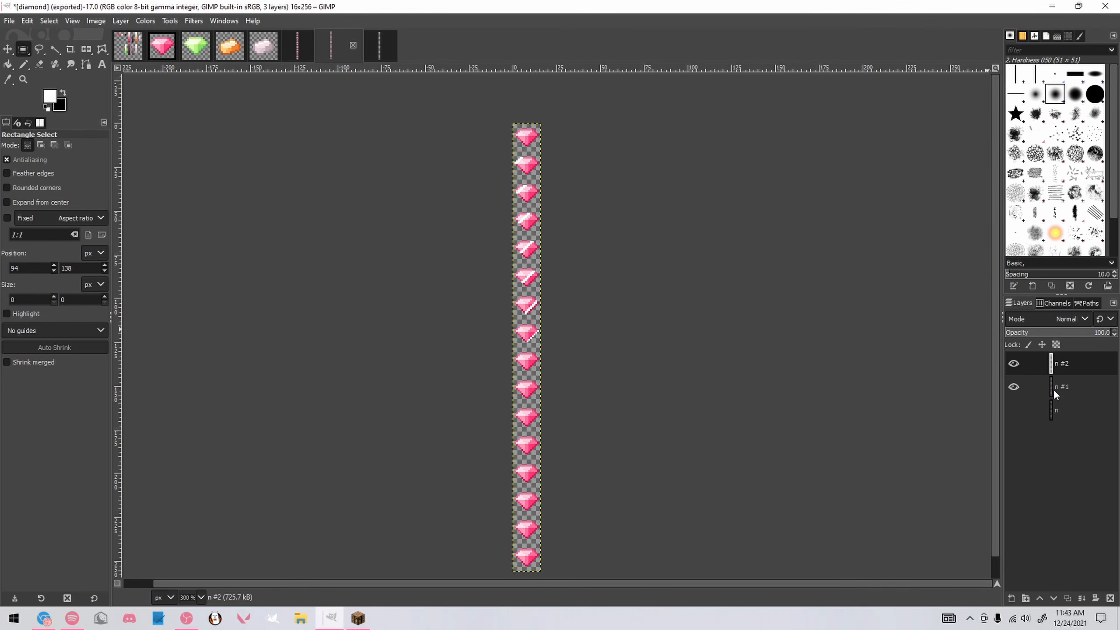
left_click(1016, 410)
left_click(1075, 409)
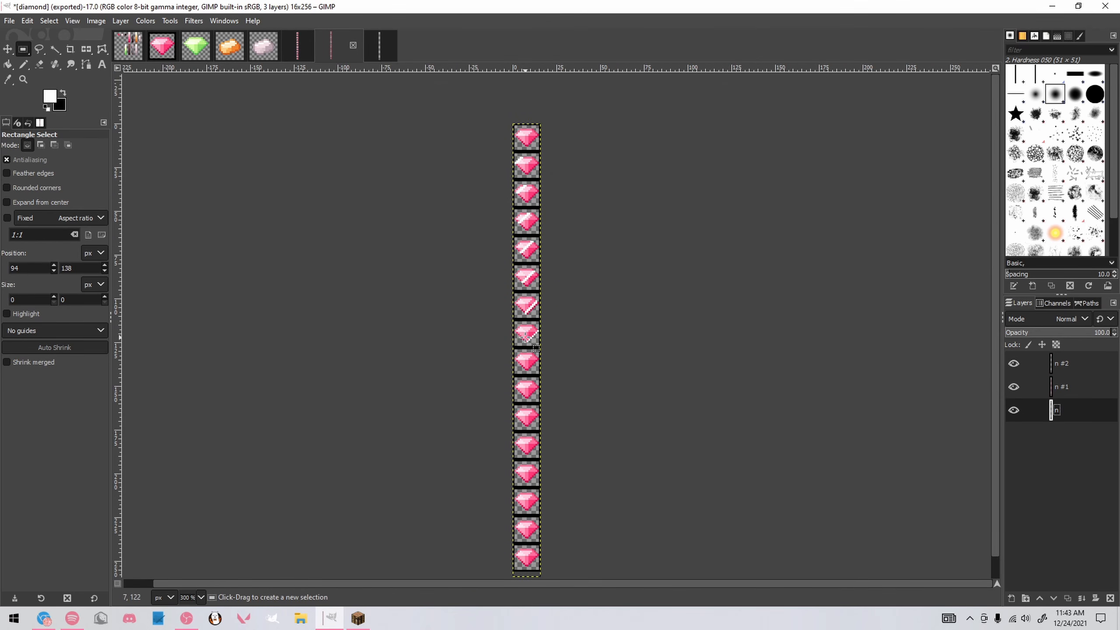
key("ctrl+c")
left_click(382, 52)
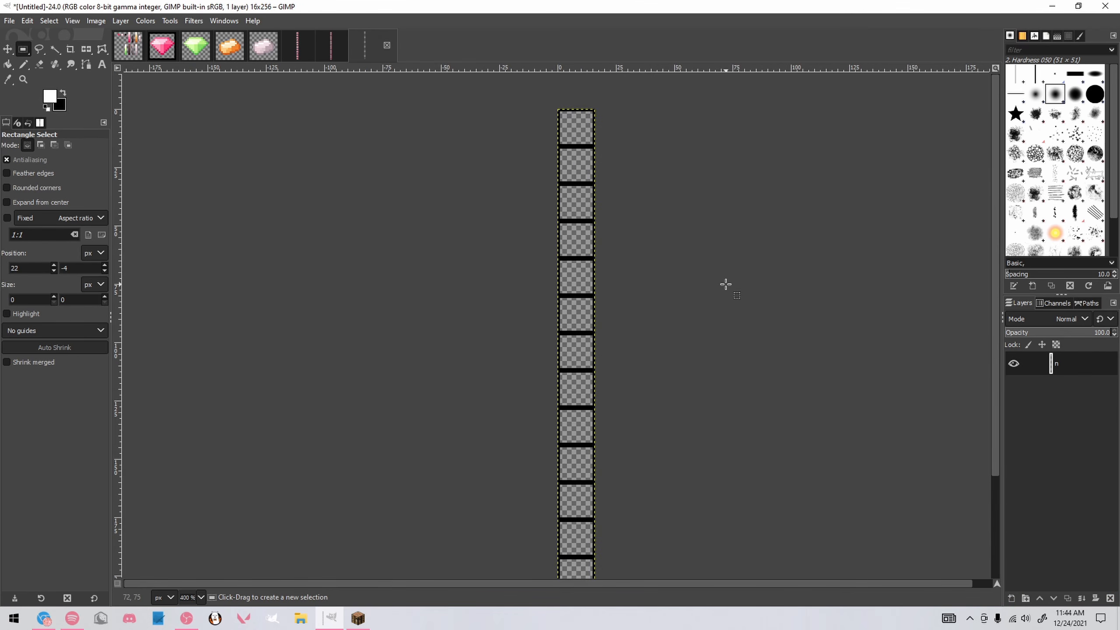
scroll(736, 297, "down", 1)
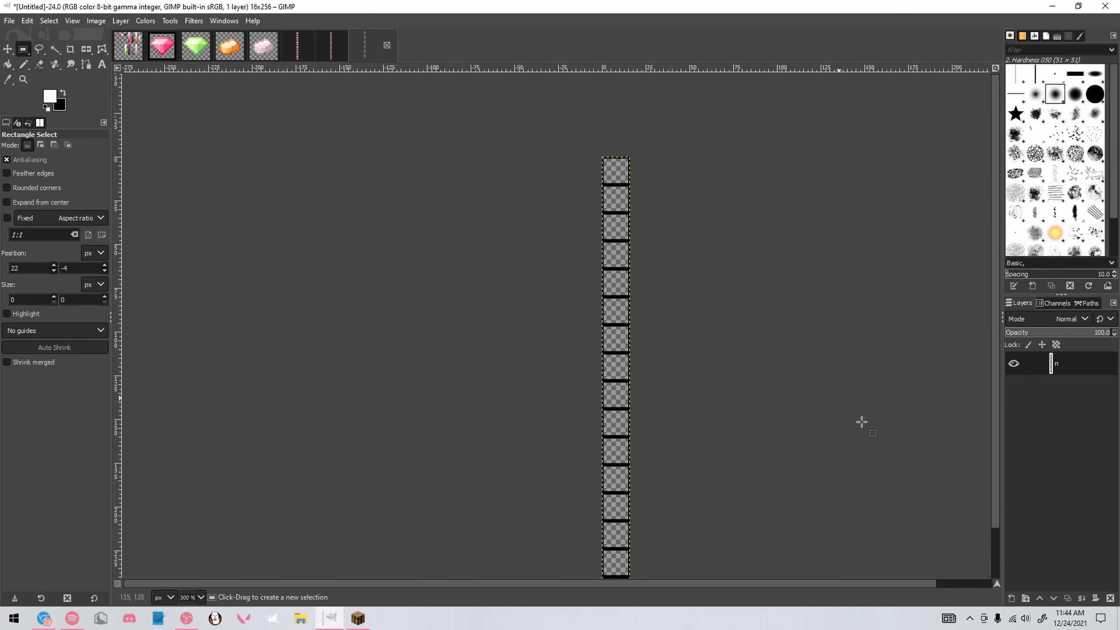
Add a second layer to the new image and paste the pink diamonds from layer n #1 of the diamond image into it
left_click(1011, 598)
key("Return")
scroll(645, 348, "down", 1)
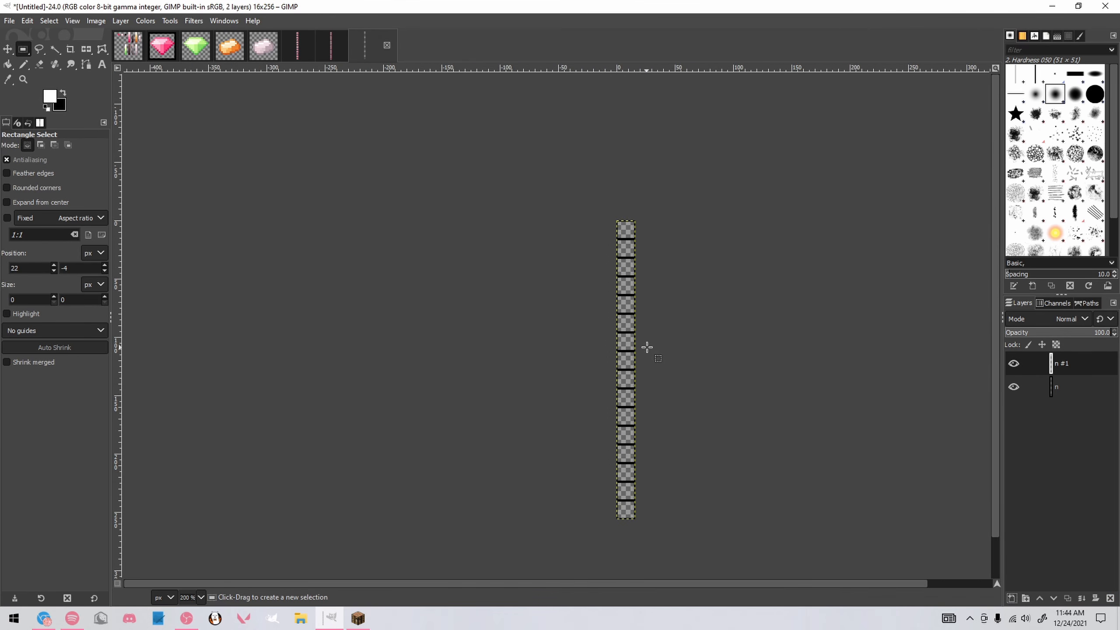
scroll(755, 394, "up", 2)
scroll(569, 325, "down", 1)
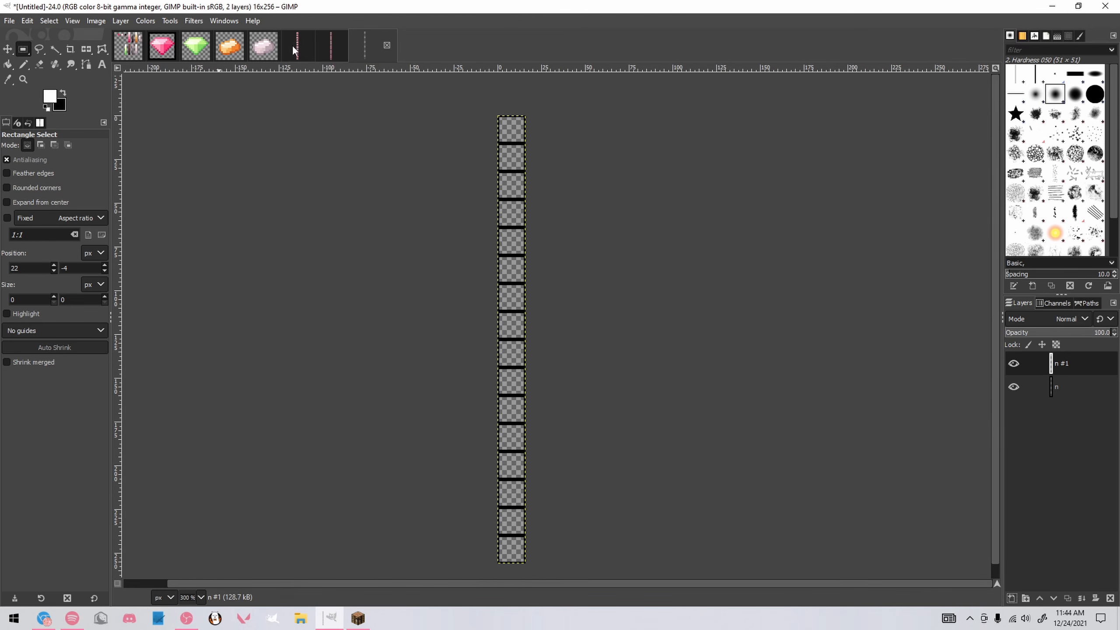
left_click(321, 48)
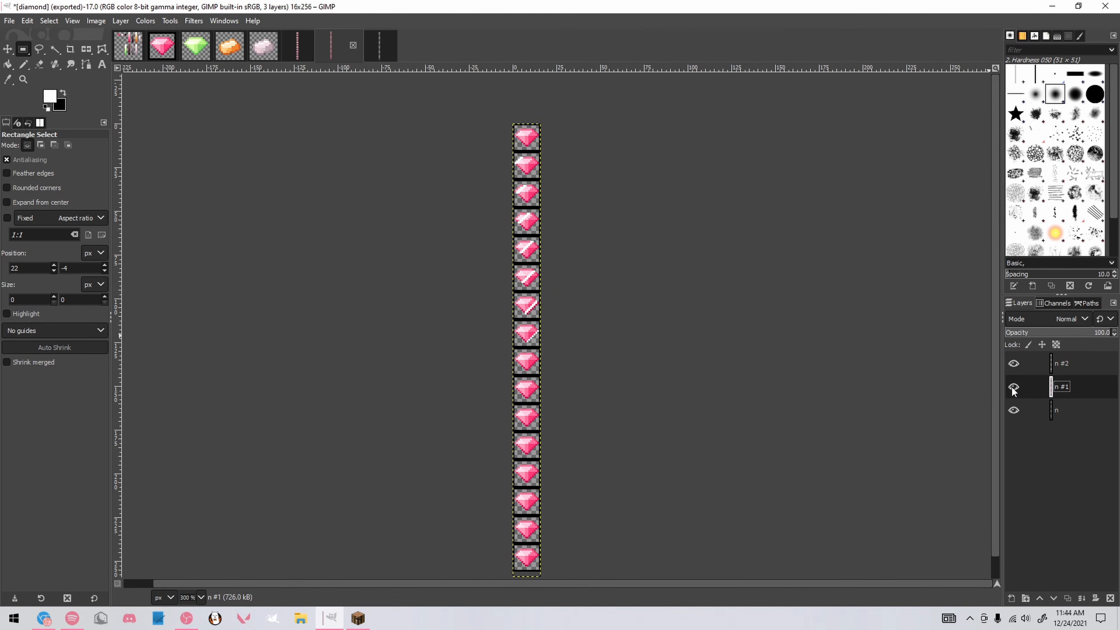
left_click(379, 47)
key("ctrl+v")
left_click(607, 239)
scroll(582, 230, "down", 2)
scroll(546, 176, "up", 5)
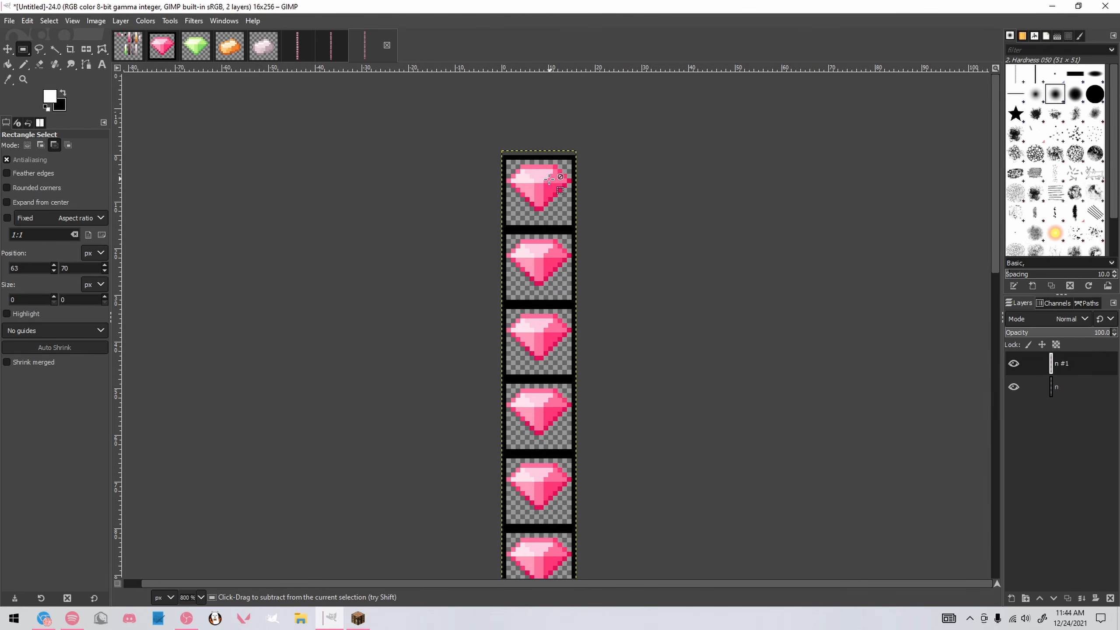
Copy the green gem from the 16 × 16 emerald image and return to the new animation image
left_click(196, 46)
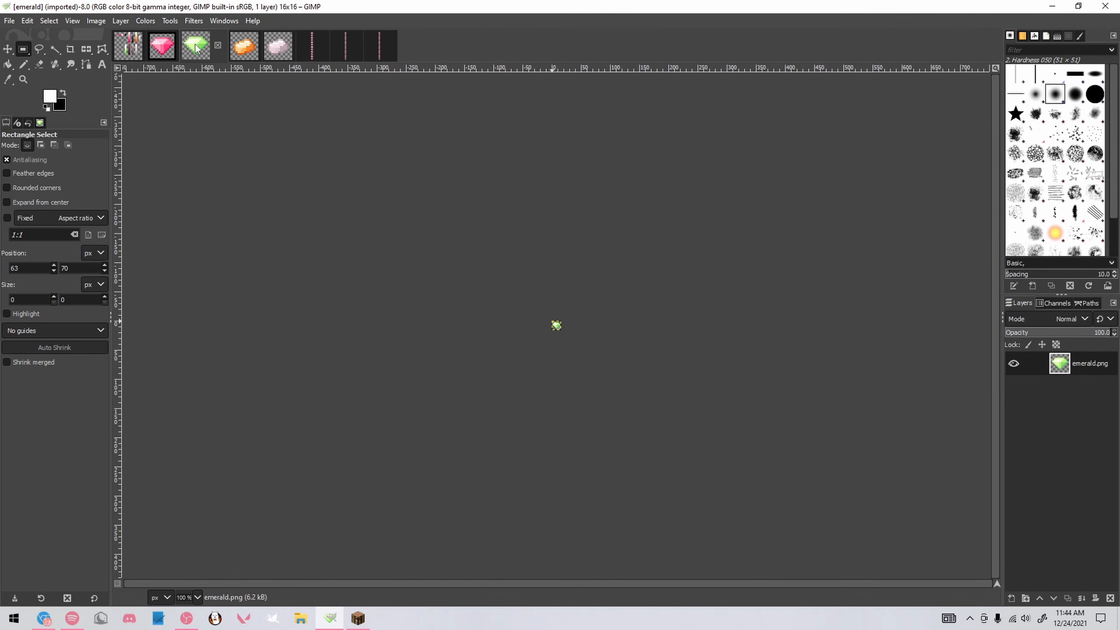
scroll(556, 325, "up", 11)
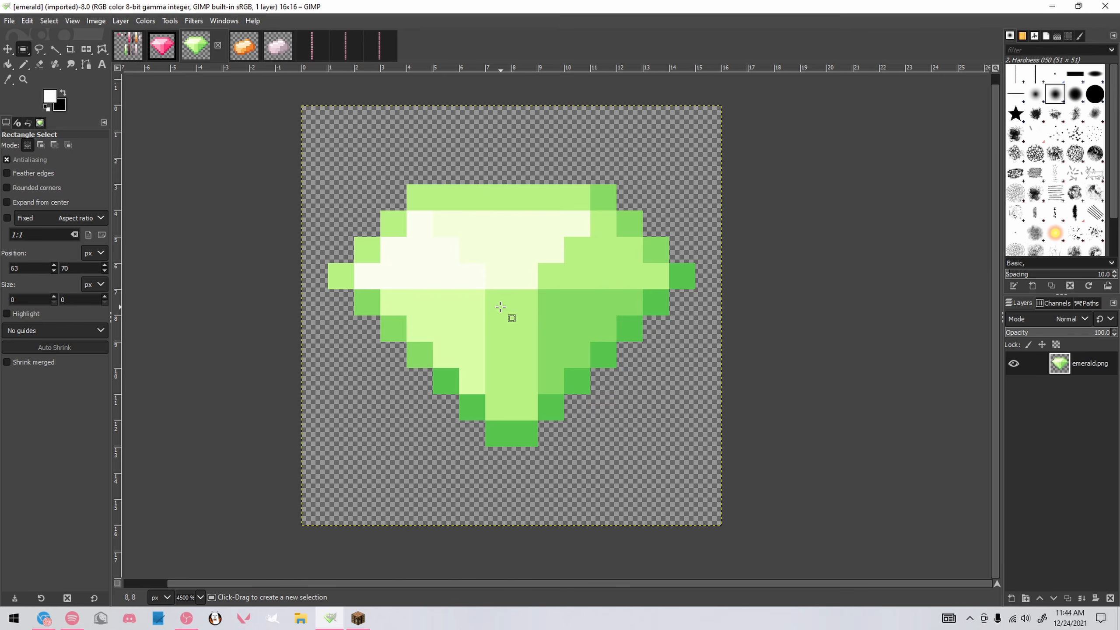
key("ctrl+c")
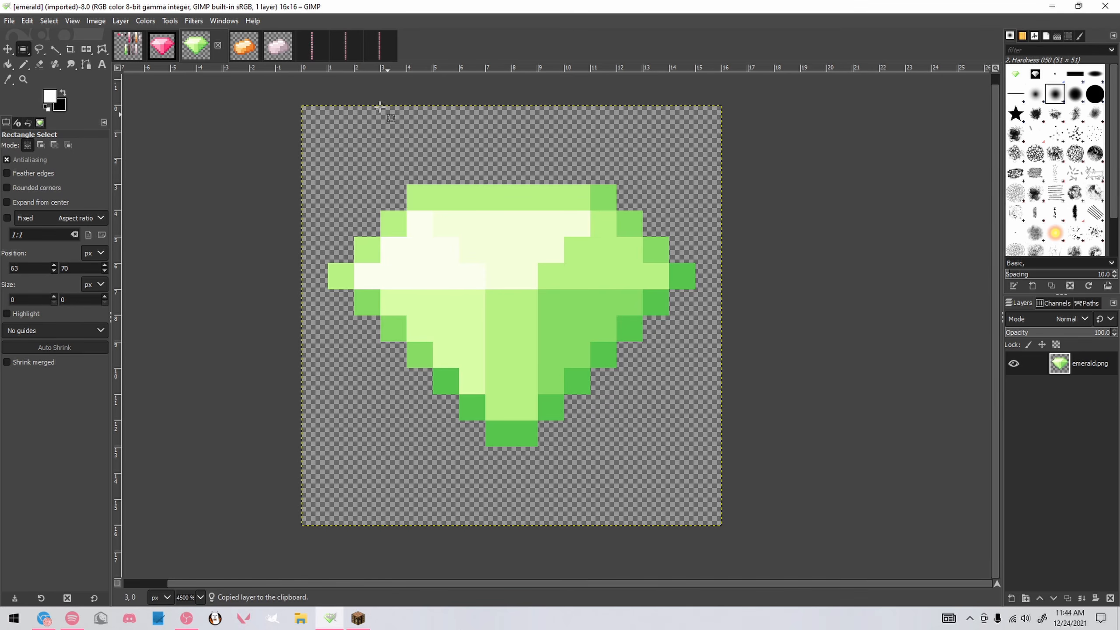
left_click(380, 47)
scroll(547, 152, "up", 3)
key("ctrl+v")
key("ctrl+z")
key("ctrl+z")
key("ctrl+z")
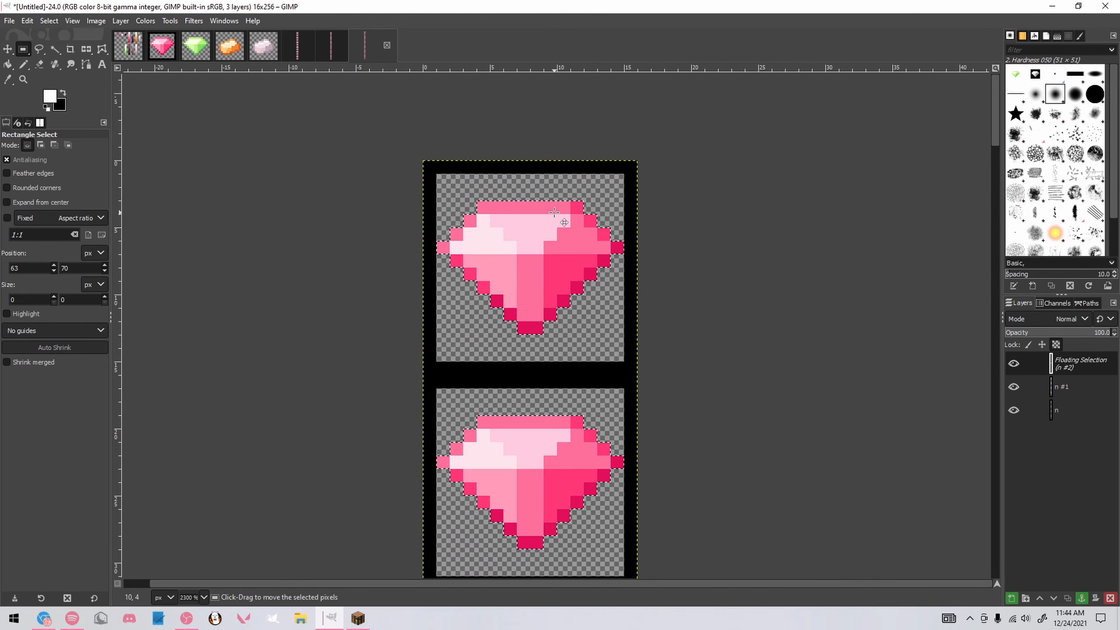
left_click(735, 261)
key("ctrl+z")
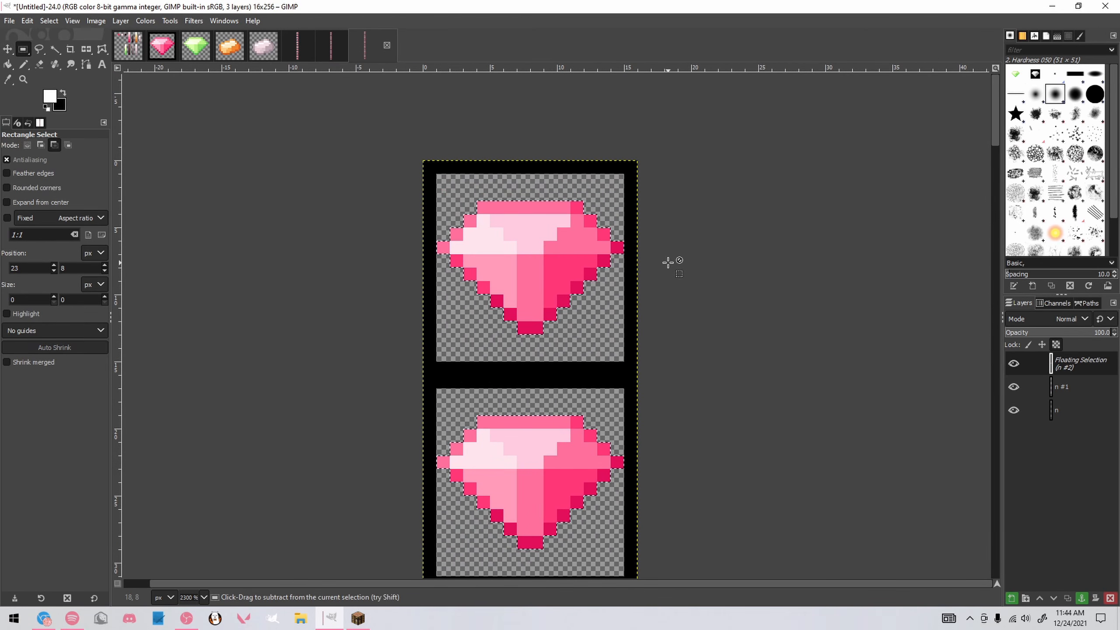
left_click(623, 239)
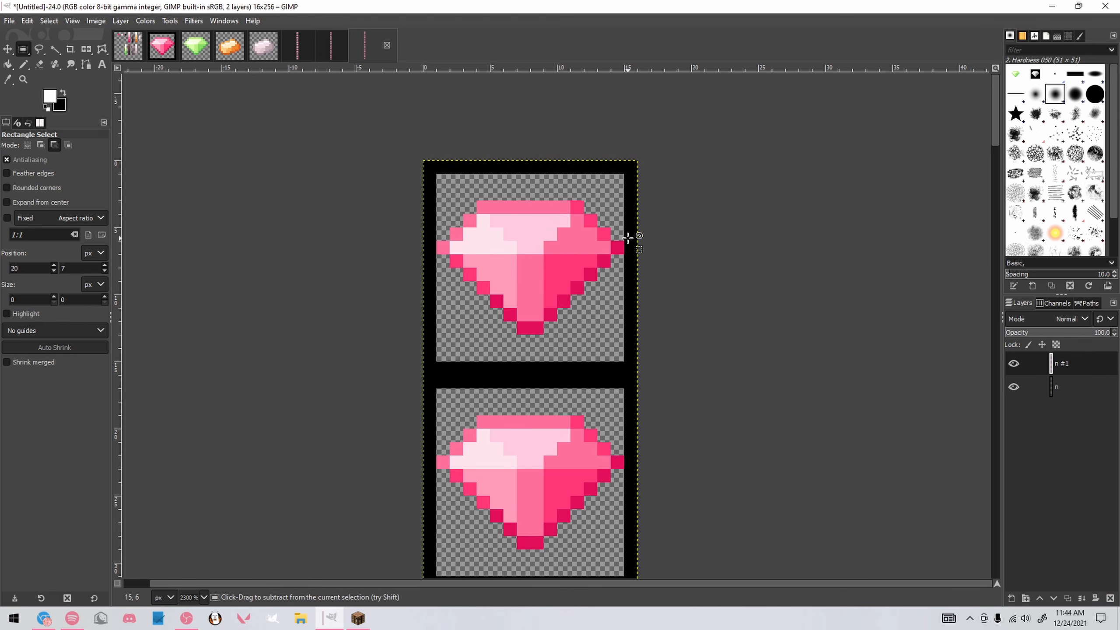
Paste the emerald and align it exactly over the pink diamond in the first grid cell
key("ctrl+v")
left_click_drag(567, 346, 568, 239)
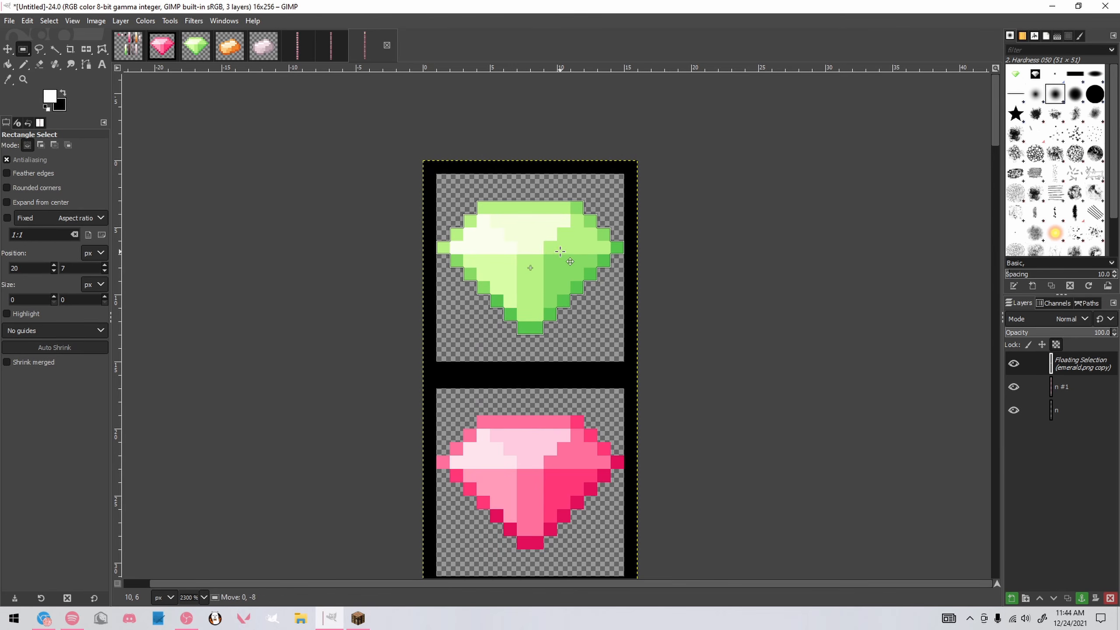
Anchor the emerald pasted on the first frame, and paste and anchor another copy over the second frame's pink gem
left_click(680, 265)
scroll(680, 265, "down", 3, "ctrl")
scroll(657, 272, "up", 2, "ctrl")
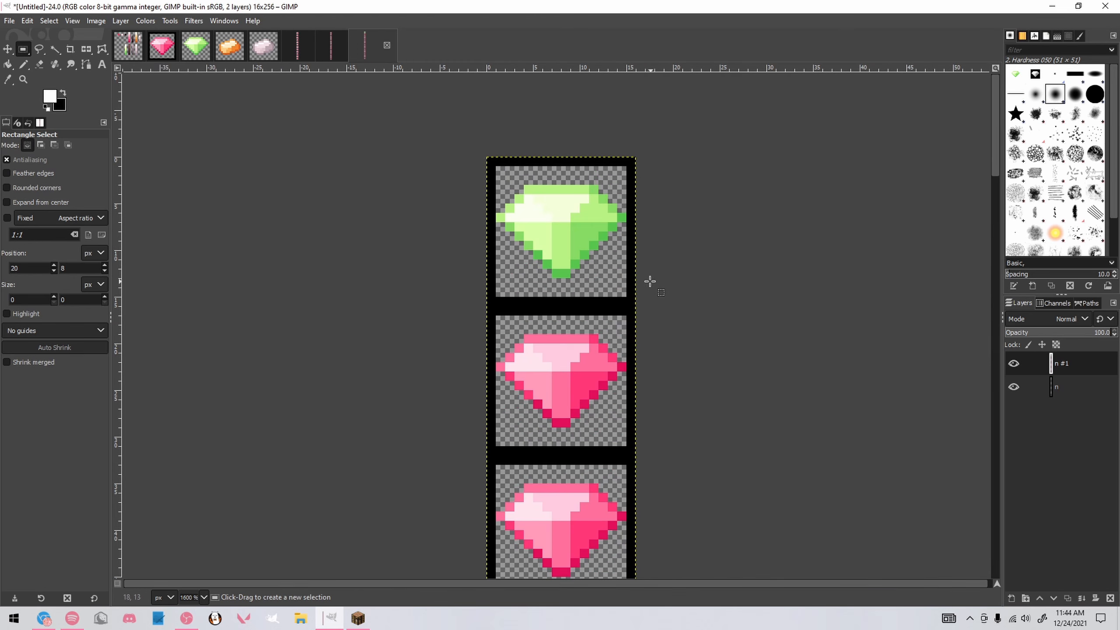
key("ctrl+v")
mouse_move(567, 354)
left_mouse_down()
mouse_move(567, 372)
mouse_move(567, 363)
left_mouse_up()
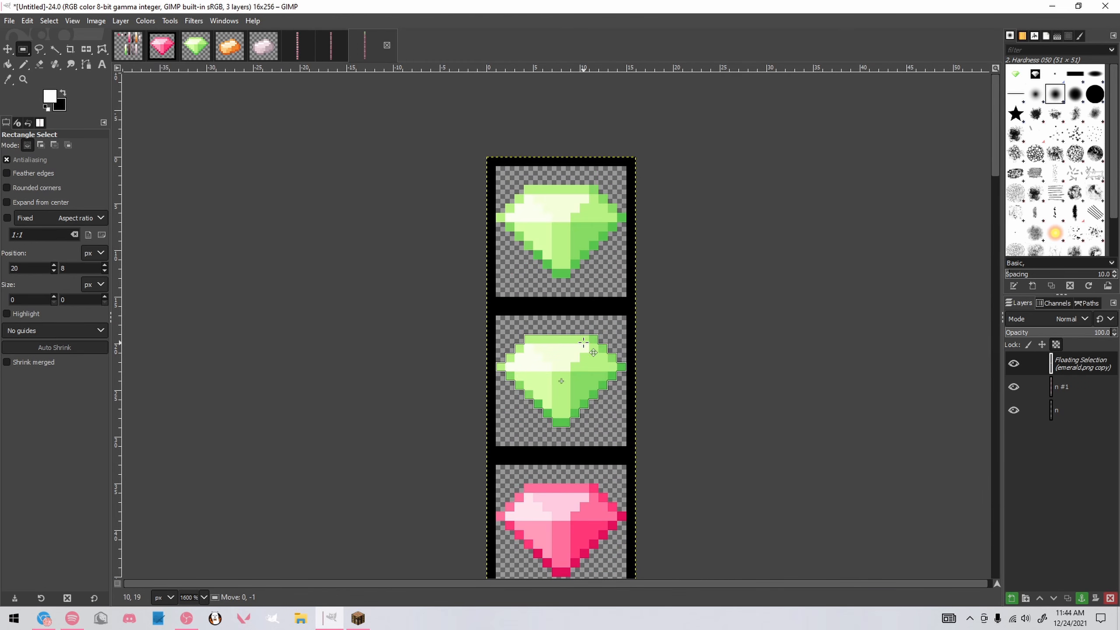
left_click(654, 335)
scroll(640, 334, "down", 3, "ctrl")
scroll(640, 334, "up", 2, "ctrl")
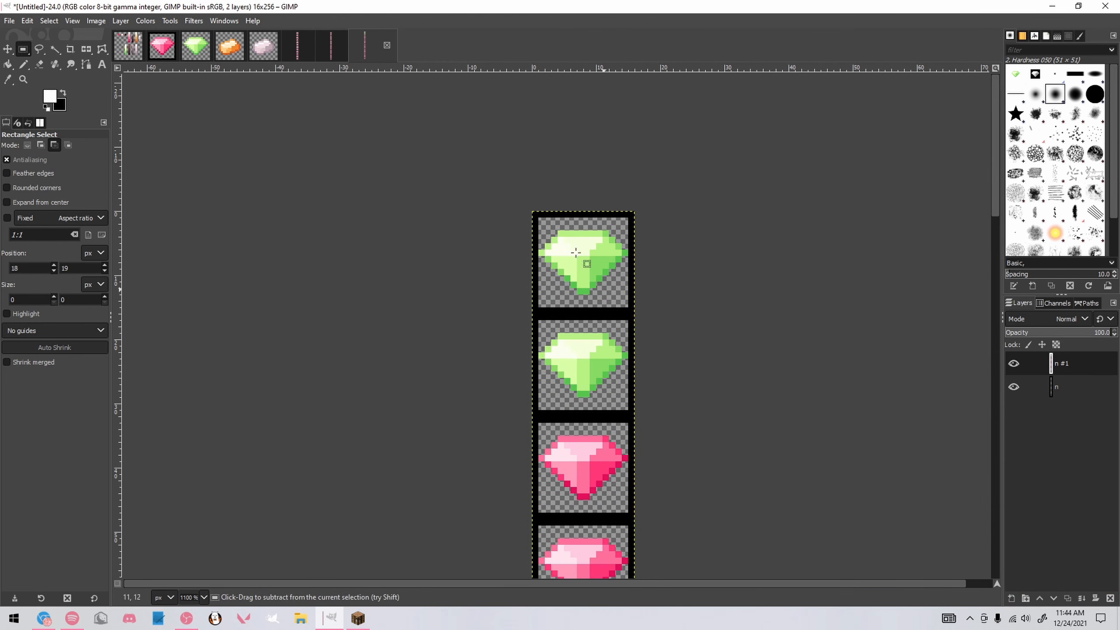
Check the diamond strip for reference, and paste and anchor another emerald over the third frame's pink gem
left_click(330, 48)
scroll(525, 110, "up", 4, "ctrl")
scroll(525, 112, "down", 2, "ctrl")
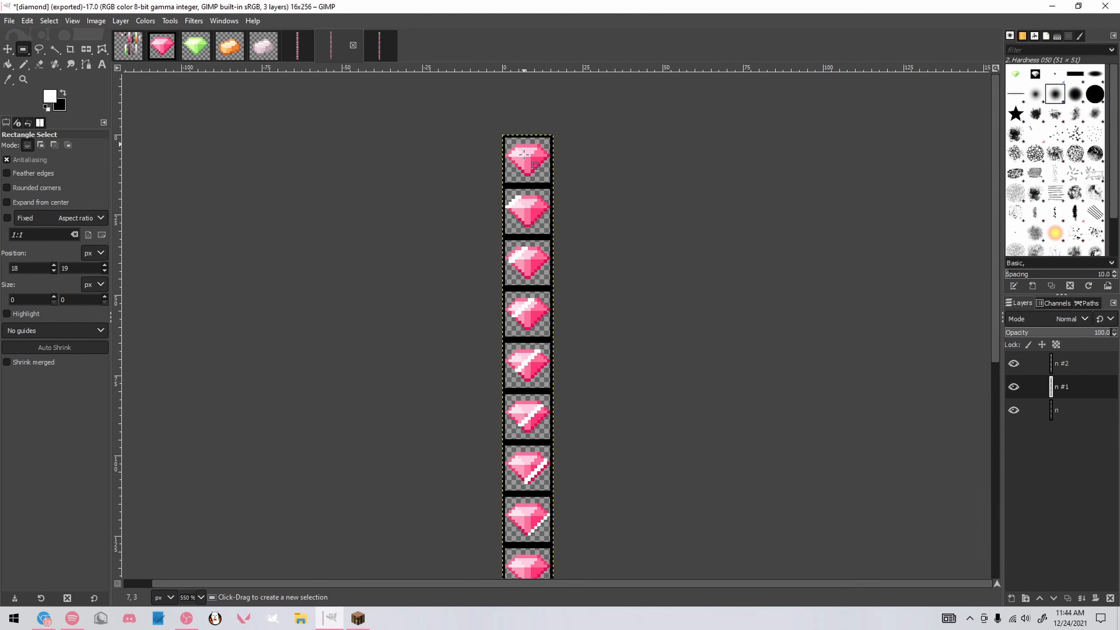
scroll(526, 133, "up", 2, "ctrl")
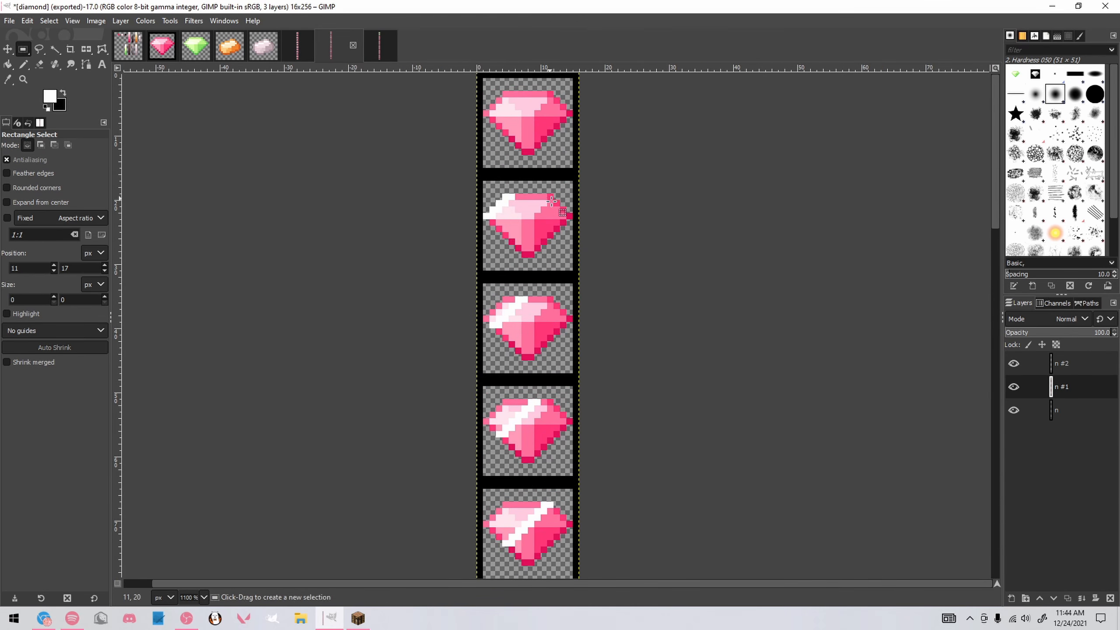
left_click(378, 46)
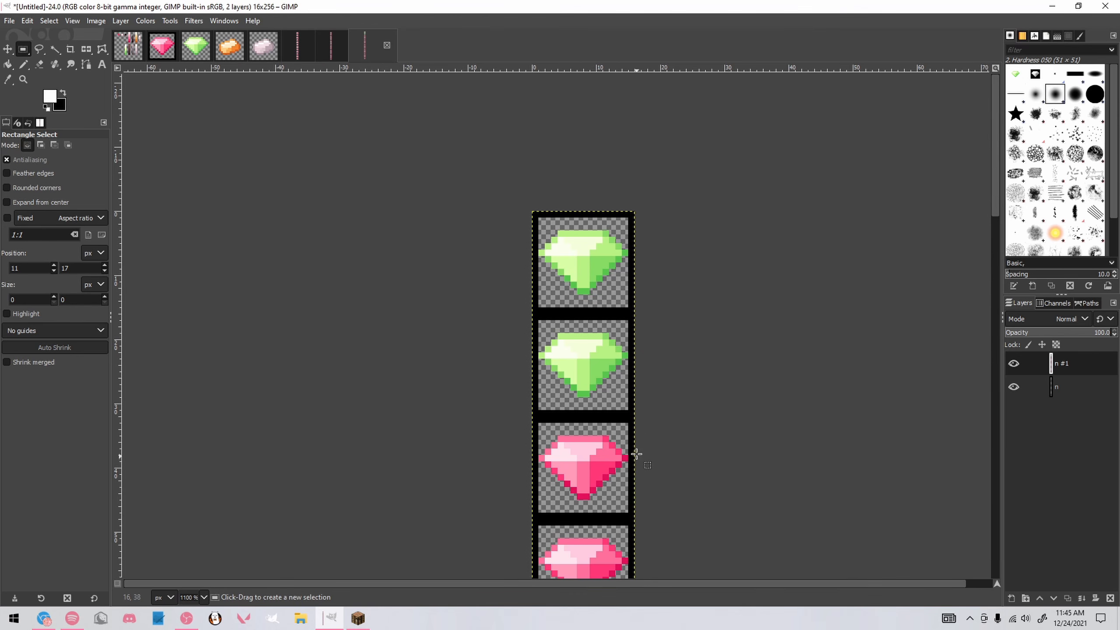
scroll(639, 459, "up", 1, "ctrl")
key("ctrl+v")
left_click_drag(543, 338, 544, 469)
left_click(655, 414)
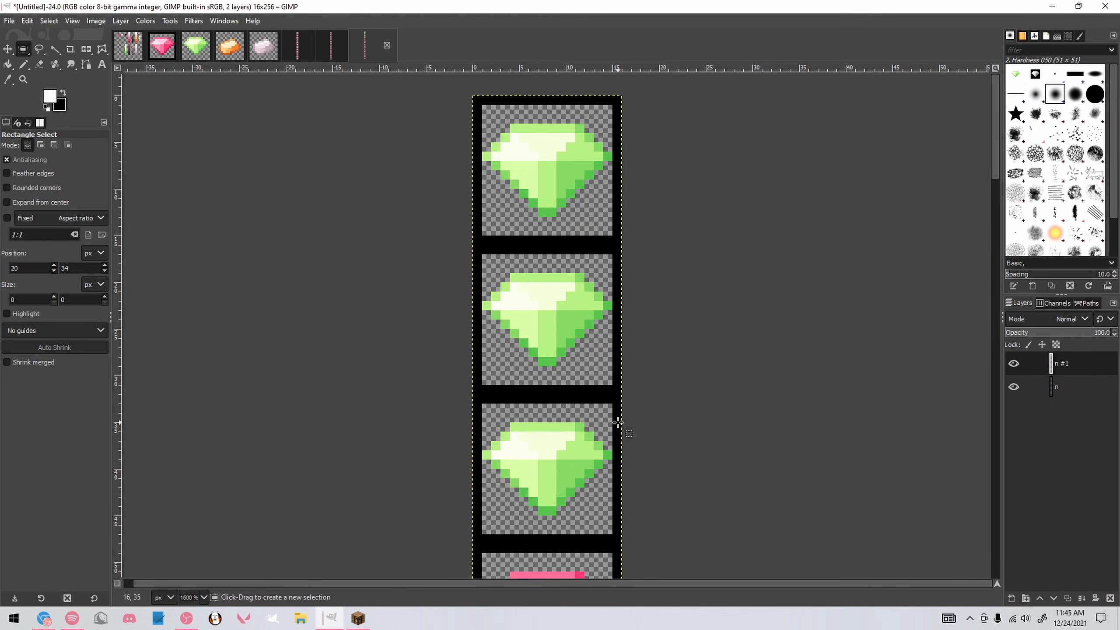
Copy the first three emerald frames as a block and paste it over the next three frames' pink gems
scroll(617, 422, "down", 3, "ctrl")
left_click_drag(559, 239, 565, 261)
left_click_drag(643, 421, 642, 419)
key("ctrl+c")
key("ctrl+v")
left_click_drag(600, 332, 600, 486)
scroll(652, 455, "down", 5)
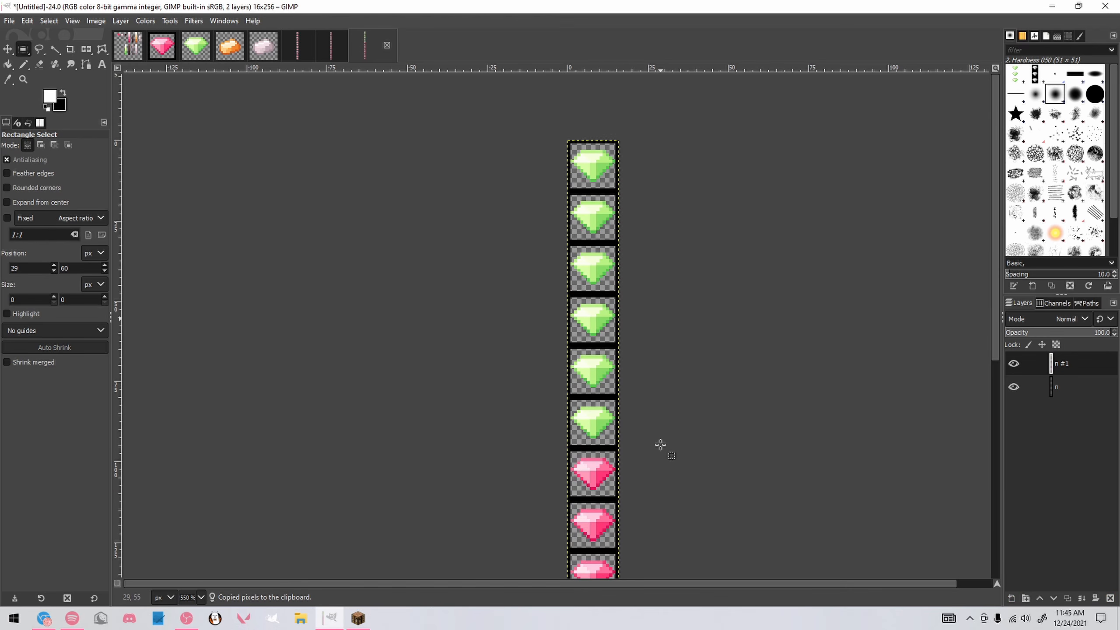
Replace the remaining pink gems down to the strip's bottom with emerald frames and add a new layer on top
left_click_drag(624, 370, 602, 398)
left_click(626, 467)
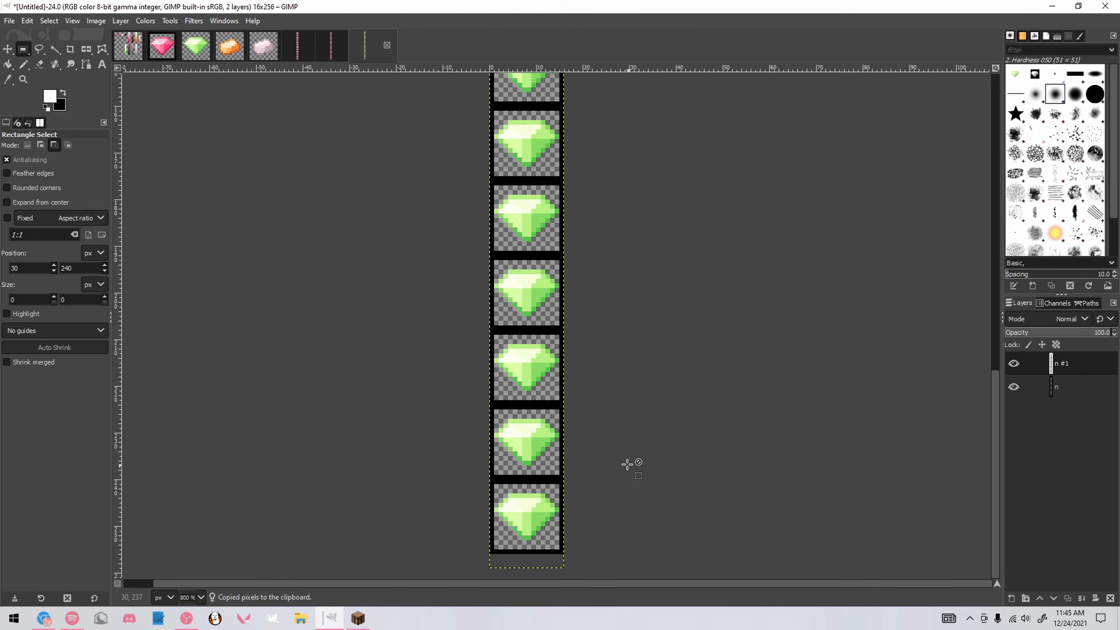
scroll(626, 467, "down", 5)
scroll(642, 337, "up", 2)
left_click(1012, 598, "shift")
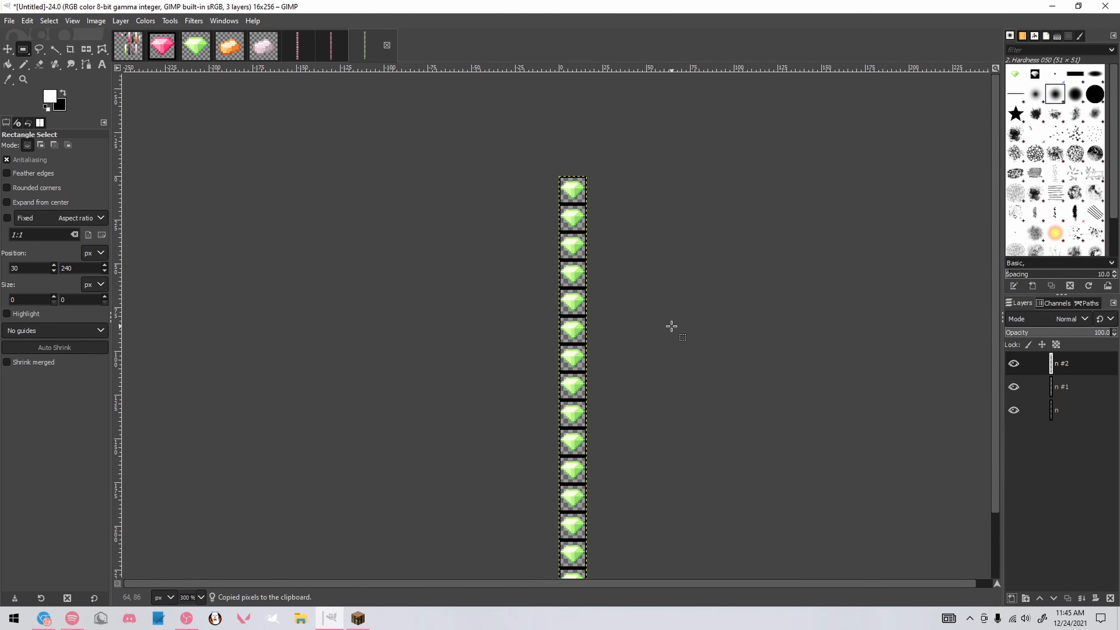
Examine the frame-by-frame shine in the diamond strip and the gold ingot texture as references for the emerald strip
left_click(332, 46)
scroll(552, 172, "up", 2)
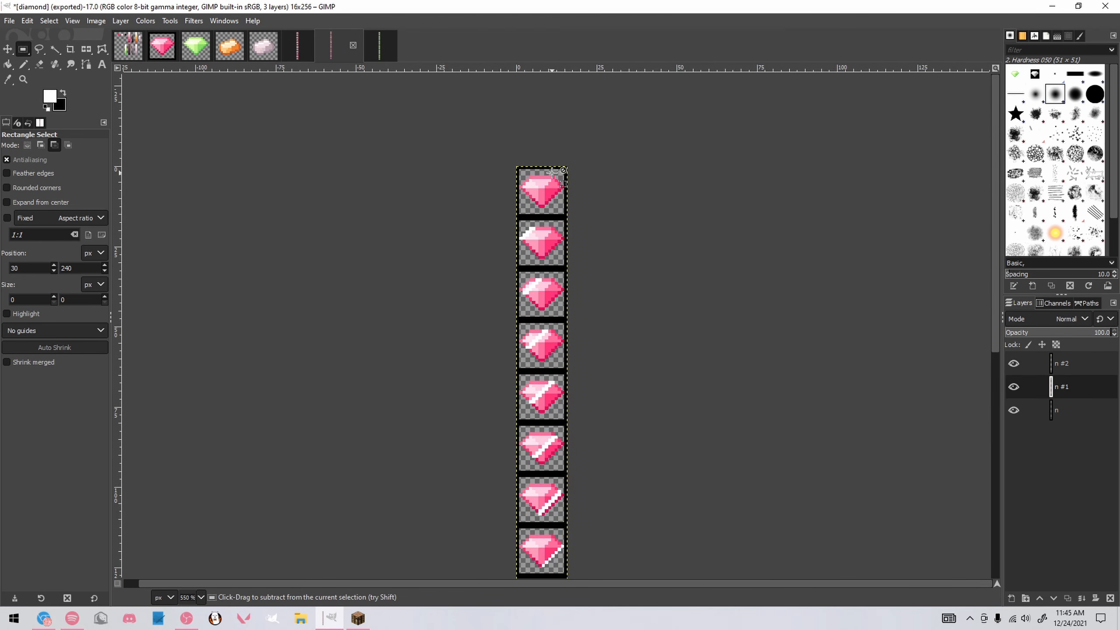
scroll(518, 199, "up", 2)
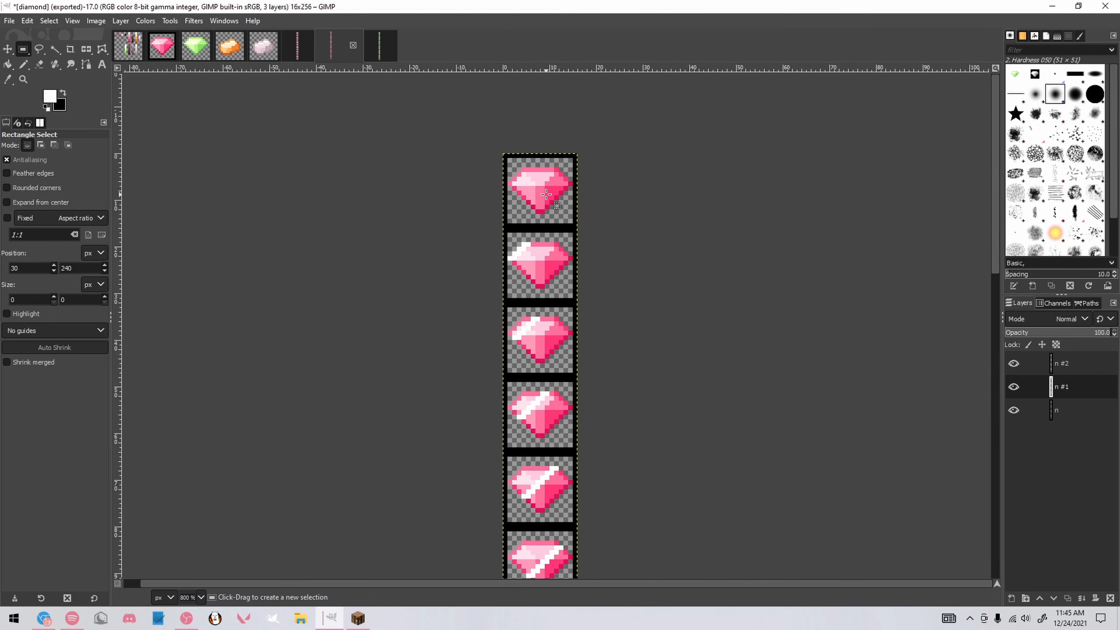
left_click(379, 49)
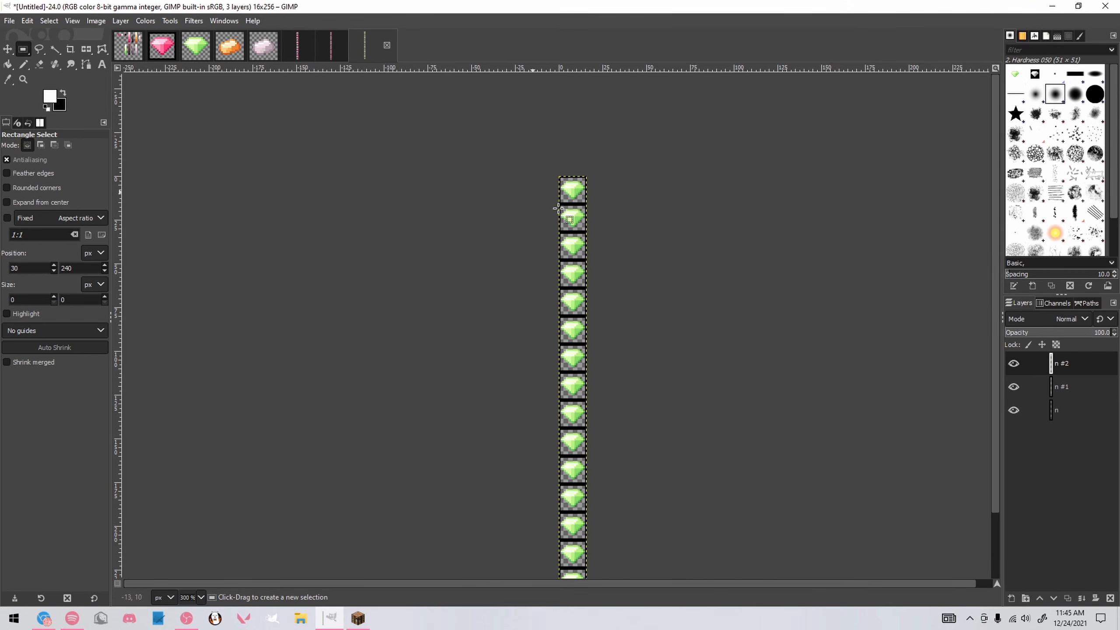
left_click(232, 52)
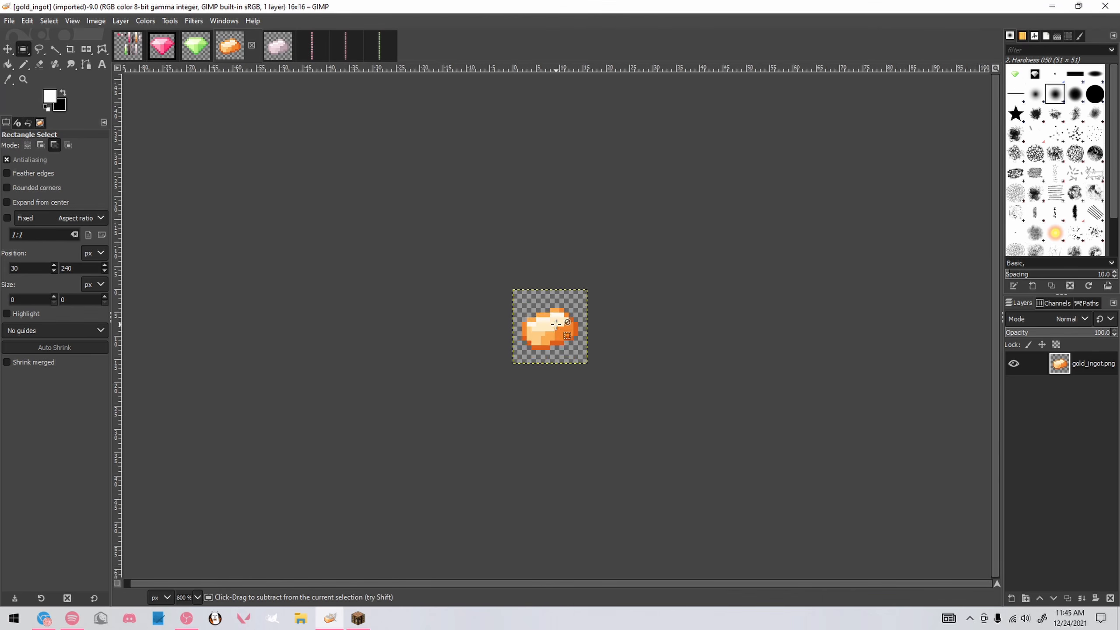
scroll(556, 324, "up", 7)
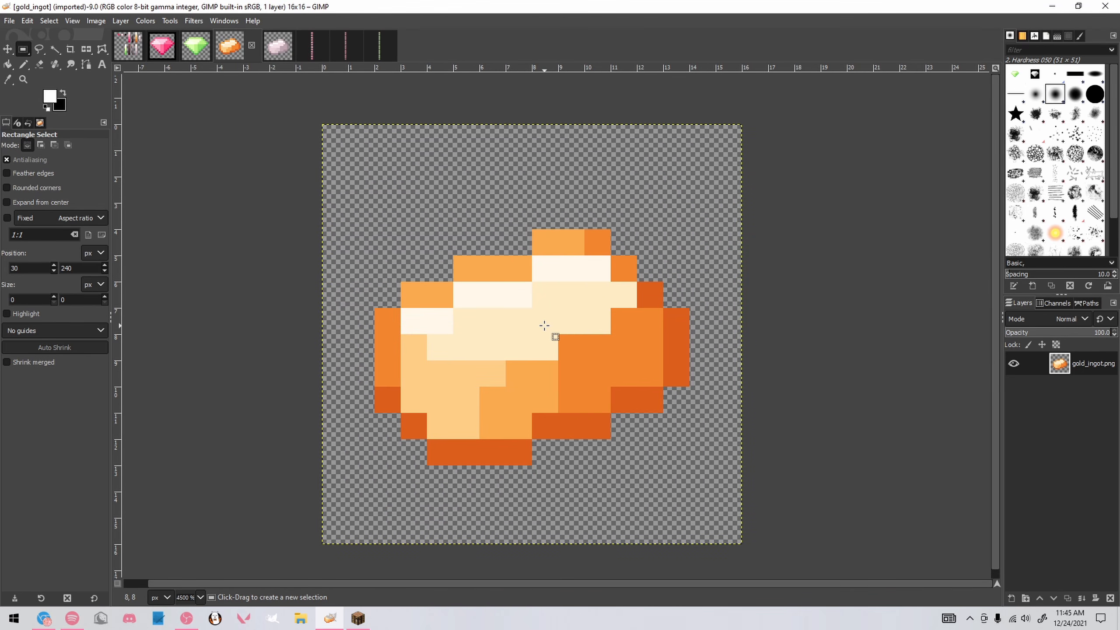
left_click(380, 48)
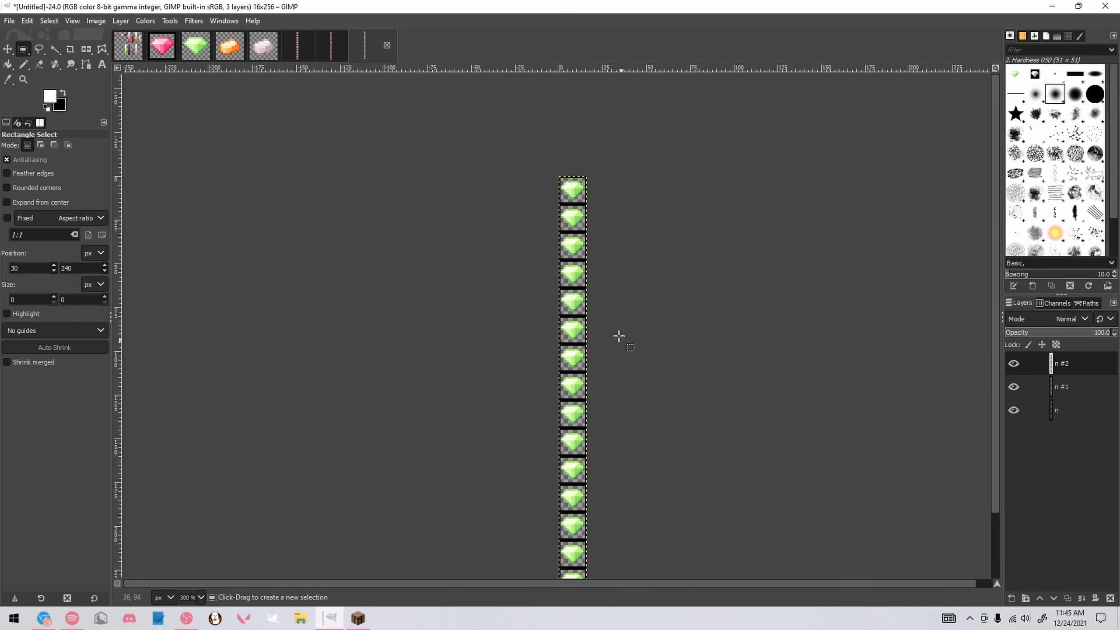
left_click(331, 47)
scroll(562, 397, "down", 3)
scroll(563, 397, "up", 3)
left_click_drag(516, 317, 610, 391)
left_click(708, 375)
scroll(634, 348, "down", 7)
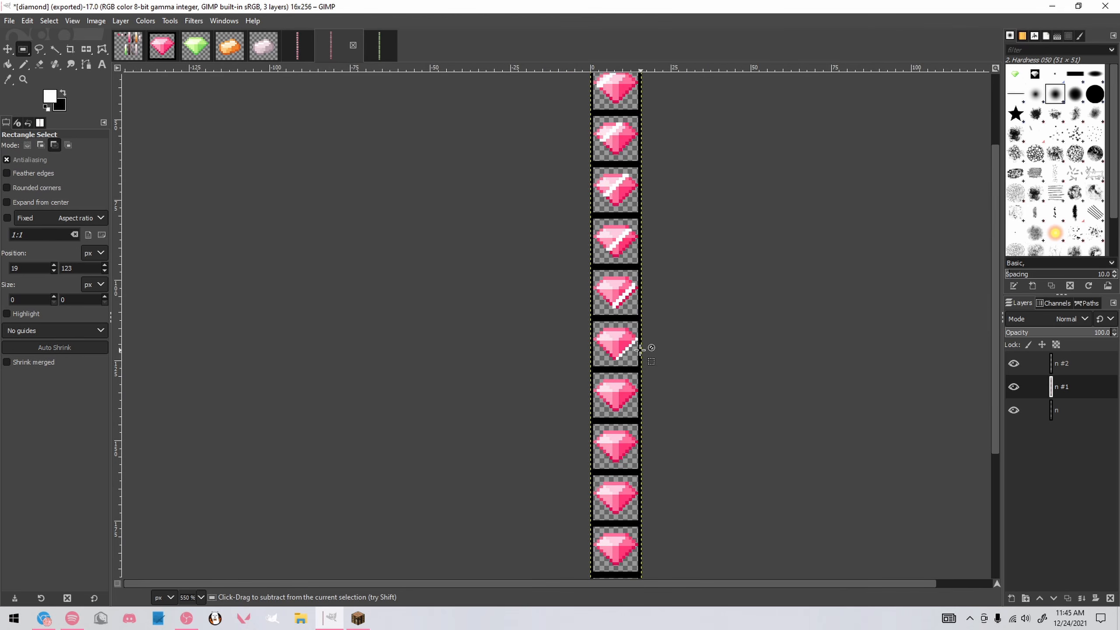
scroll(617, 212, "up", 1)
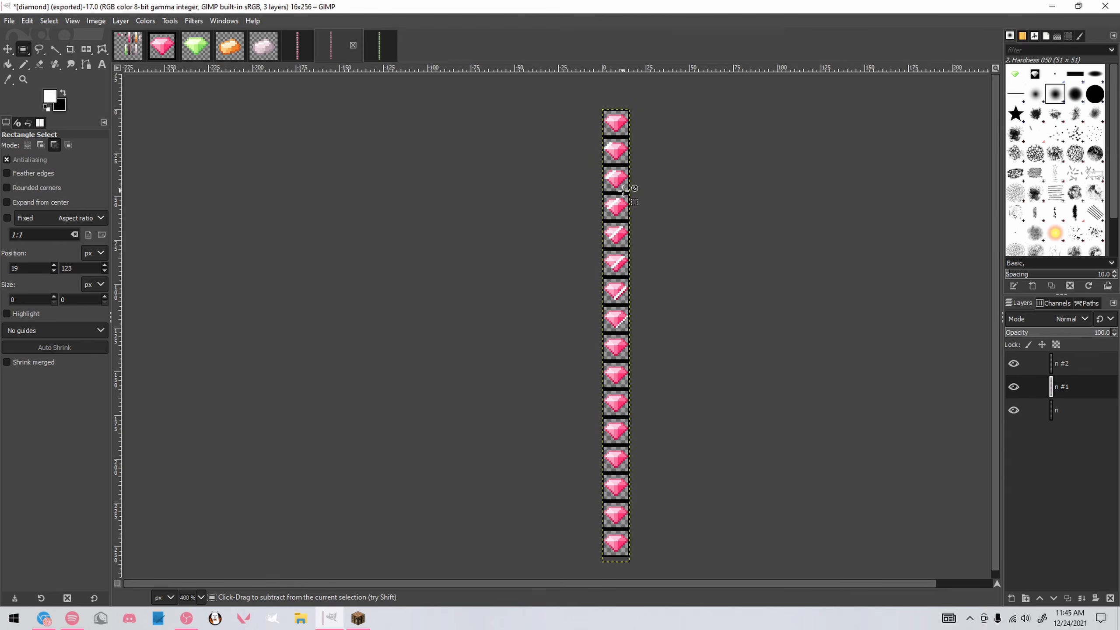
scroll(635, 187, "down", 2)
scroll(702, 124, "up", 2)
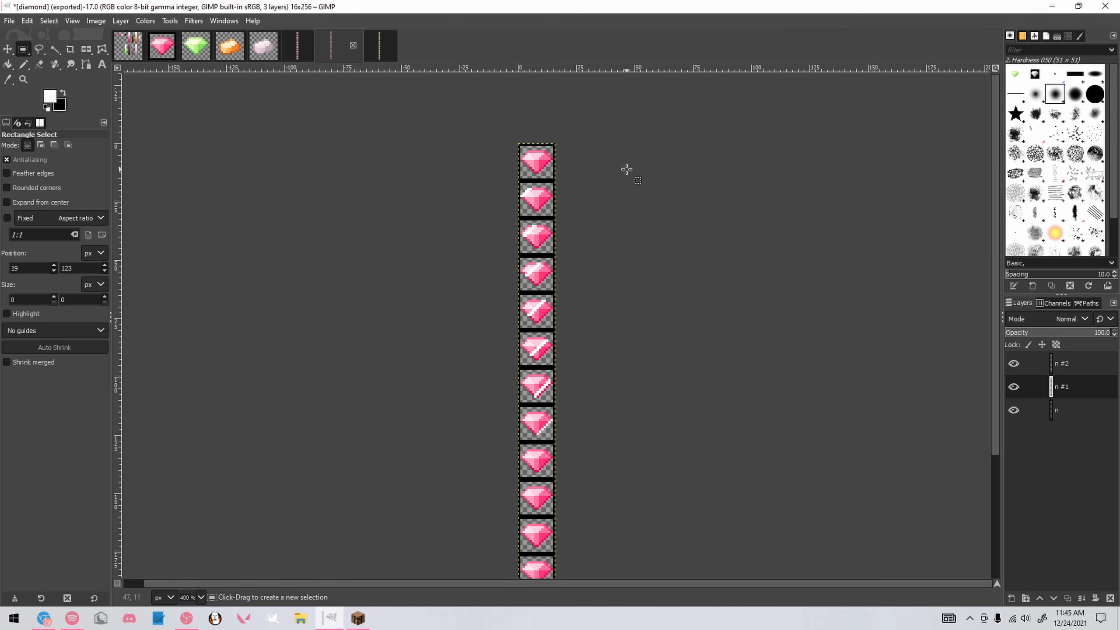
left_click(379, 45)
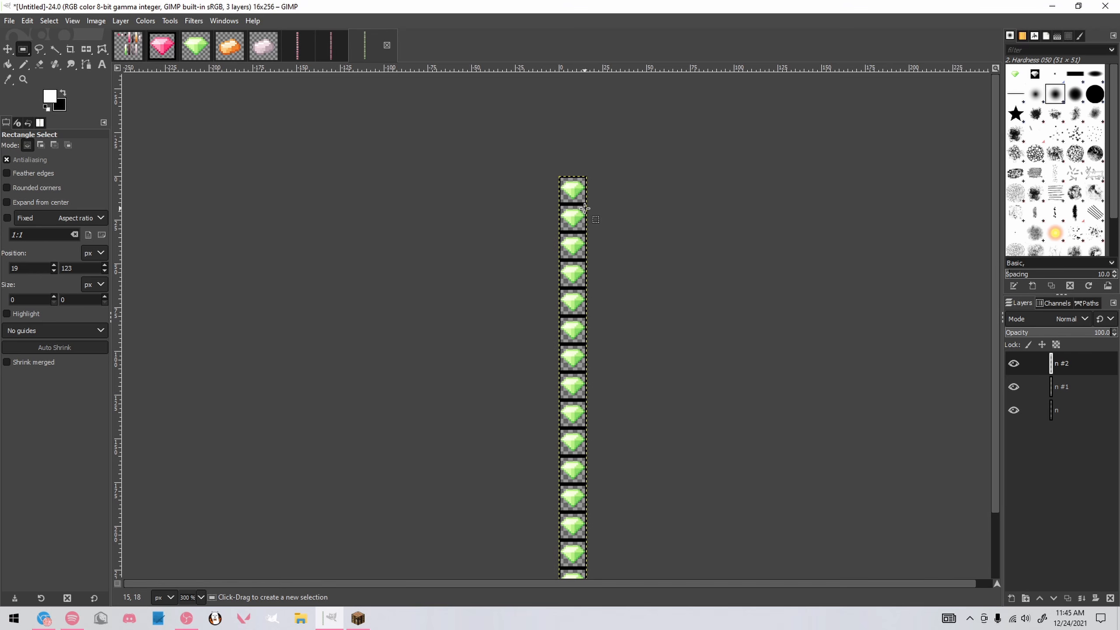
Draw a white diagonal highlight with the Pencil across the upper-left edge of the second emerald on layer n #2
scroll(584, 207, "up", 2)
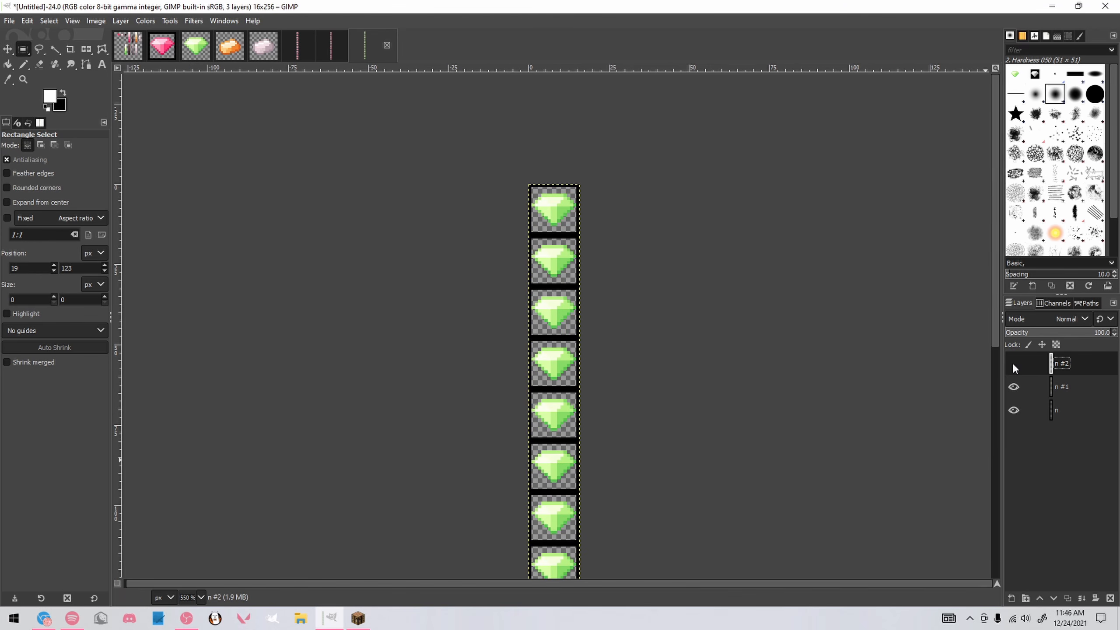
key("n")
scroll(573, 213, "up", 4)
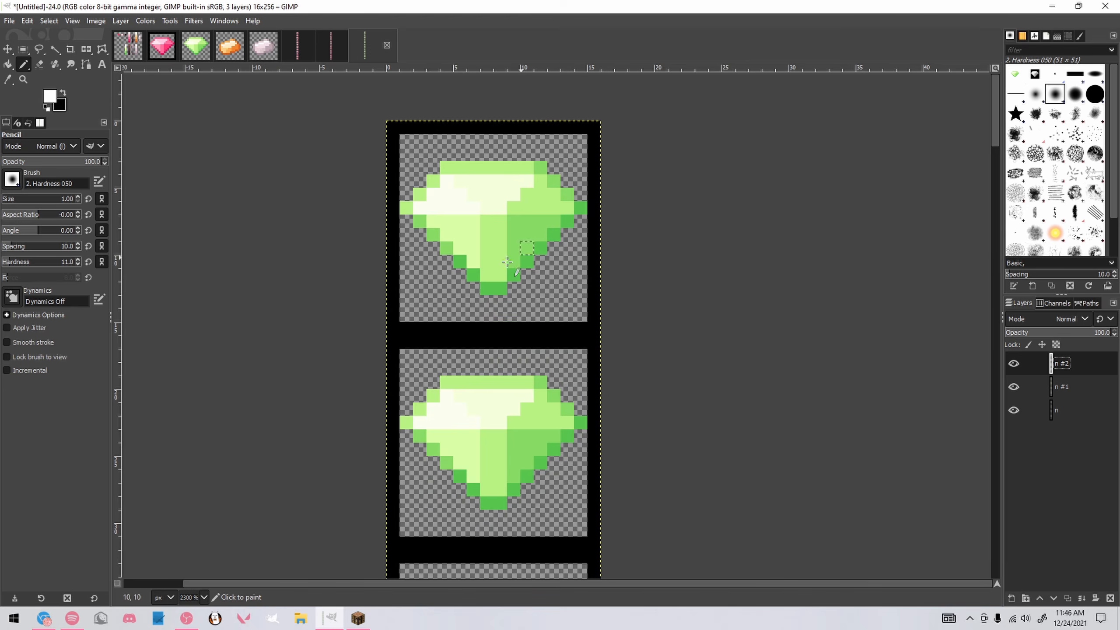
scroll(375, 397, "down", 2)
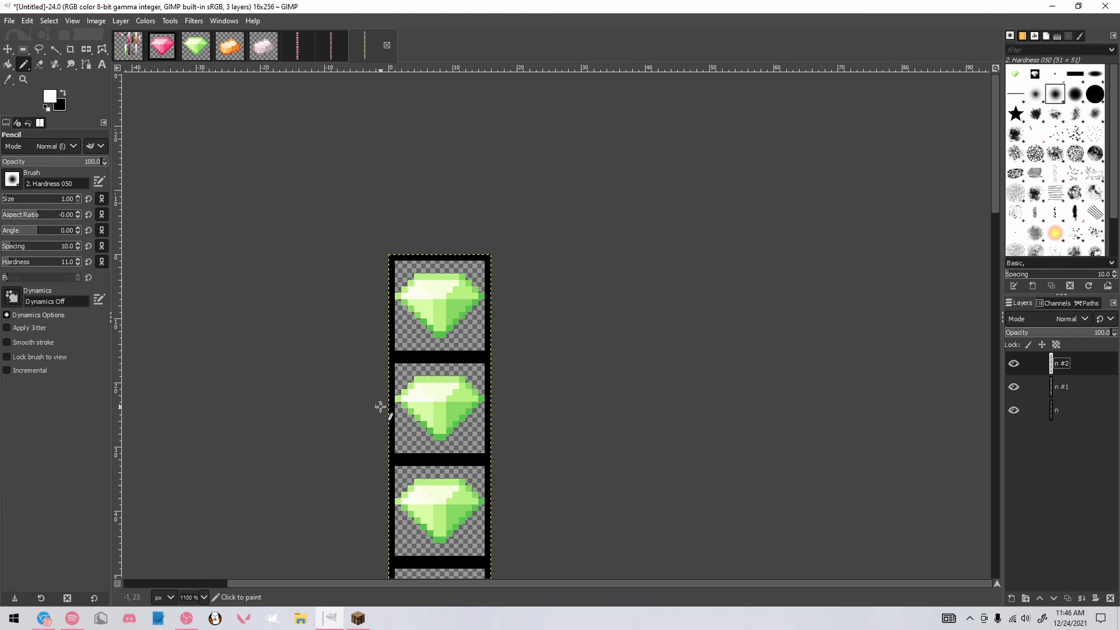
scroll(437, 388, "up", 3)
left_click(436, 388)
left_click(488, 327, "shift")
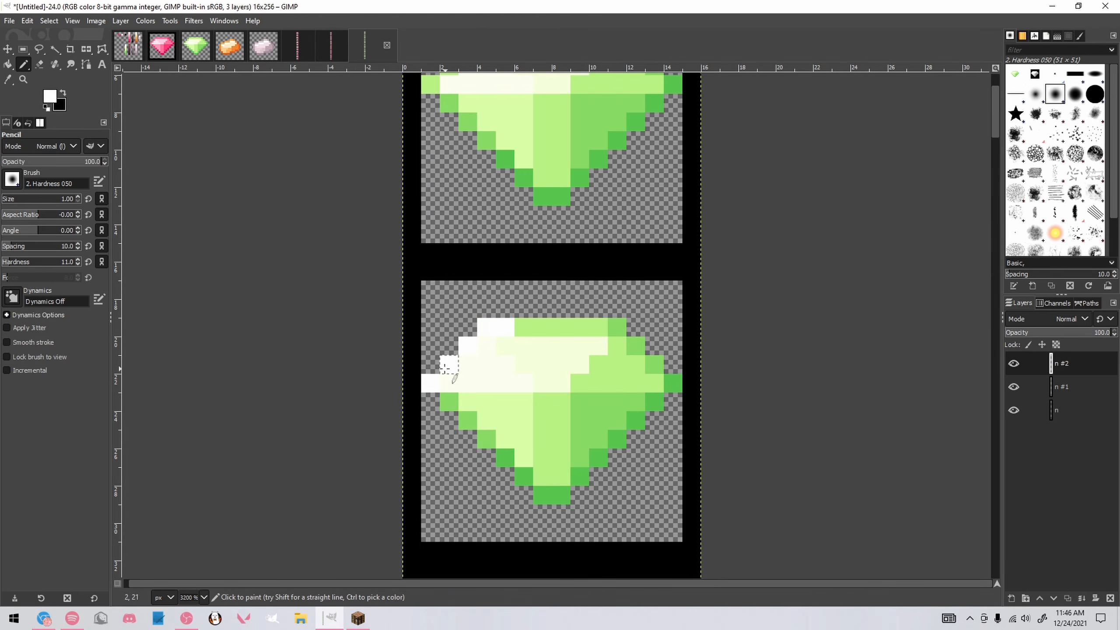
Try a lower opacity and the Overlay mode on layer n #2, ending with Soft light at 100 opacity
left_click_drag(1055, 334, 1043, 335)
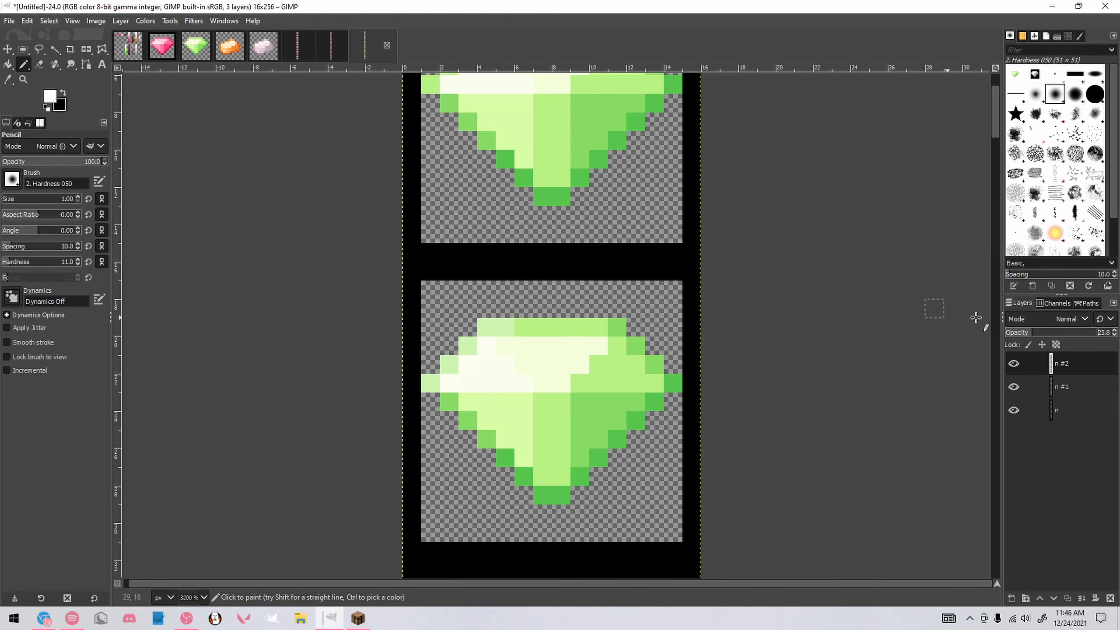
left_click_drag(1027, 336, 1118, 343)
left_click(1060, 319)
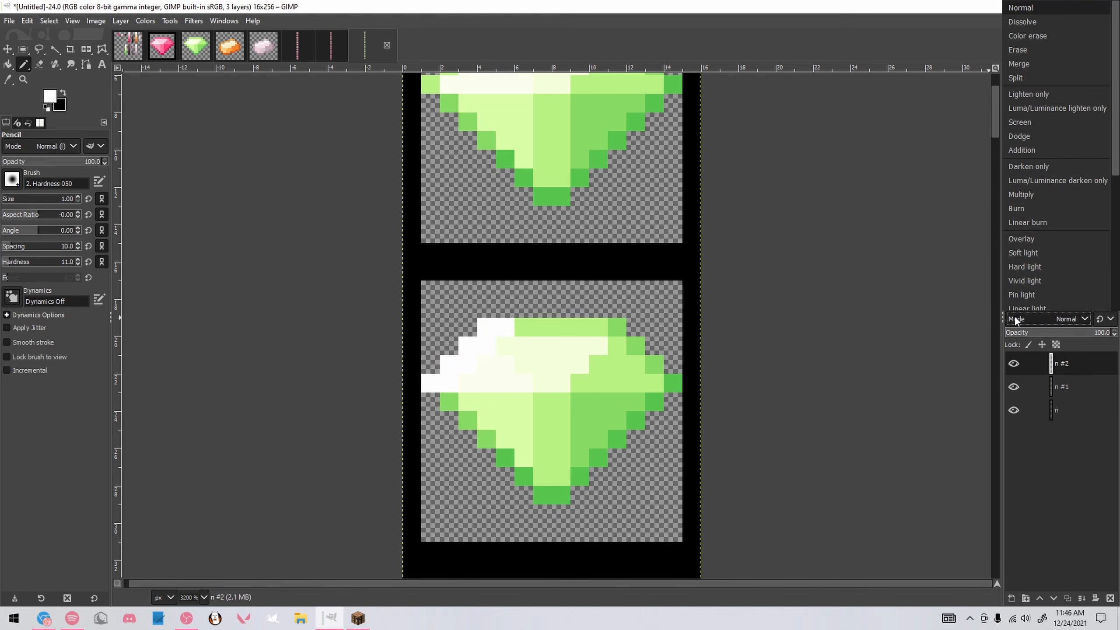
left_click(1026, 240)
left_click(1061, 318)
left_click(1027, 253)
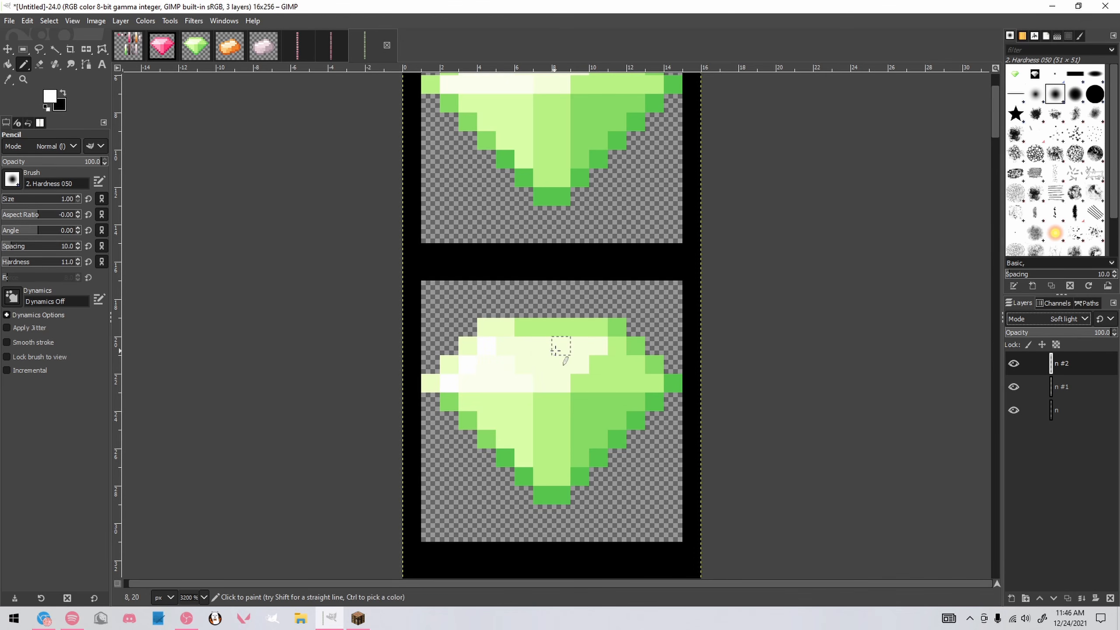
Cut the highlight pixels from the upper-left part of the second emerald and return to the Pencil
key("r")
mouse_move(415, 300)
left_mouse_down()
mouse_move(526, 422)
mouse_move(549, 431)
left_mouse_up()
key("ctrl+x")
left_click(735, 351)
key("n")
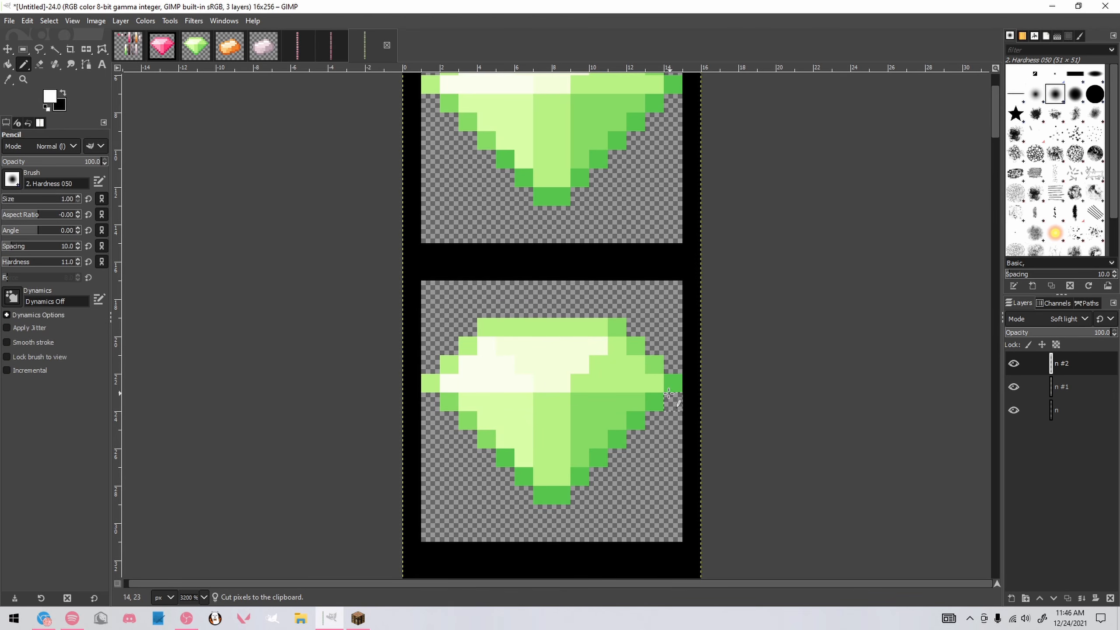
Draw diagonal white highlight lines along the lower-right edge of the second emerald on the Soft light layer
left_click(671, 386)
left_click(548, 502, "shift")
key("ctrl+z")
left_click(561, 501, "shift")
left_click(540, 502)
left_click(663, 387, "shift")
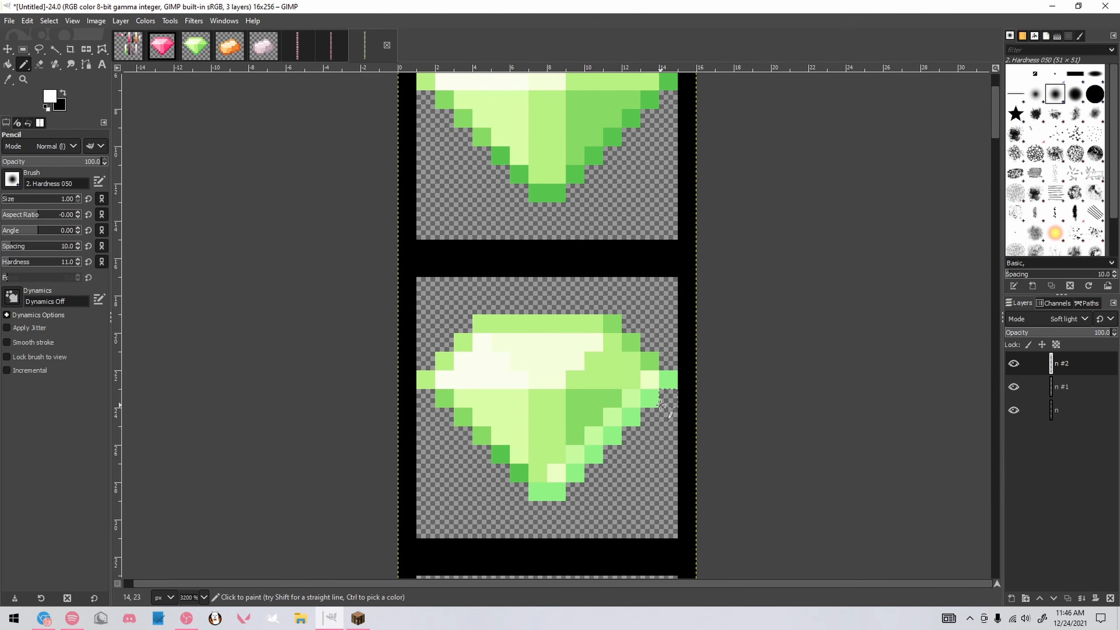
left_click(544, 479)
left_click(650, 364, "shift")
Undo the highlight lines on the second emerald's lower-right edge
scroll(684, 382, "down", 3)
scroll(682, 382, "up", 3)
key("ctrl+z")
key("ctrl+z")
key("ctrl+z")
key("ctrl+z")
key("ctrl+z")
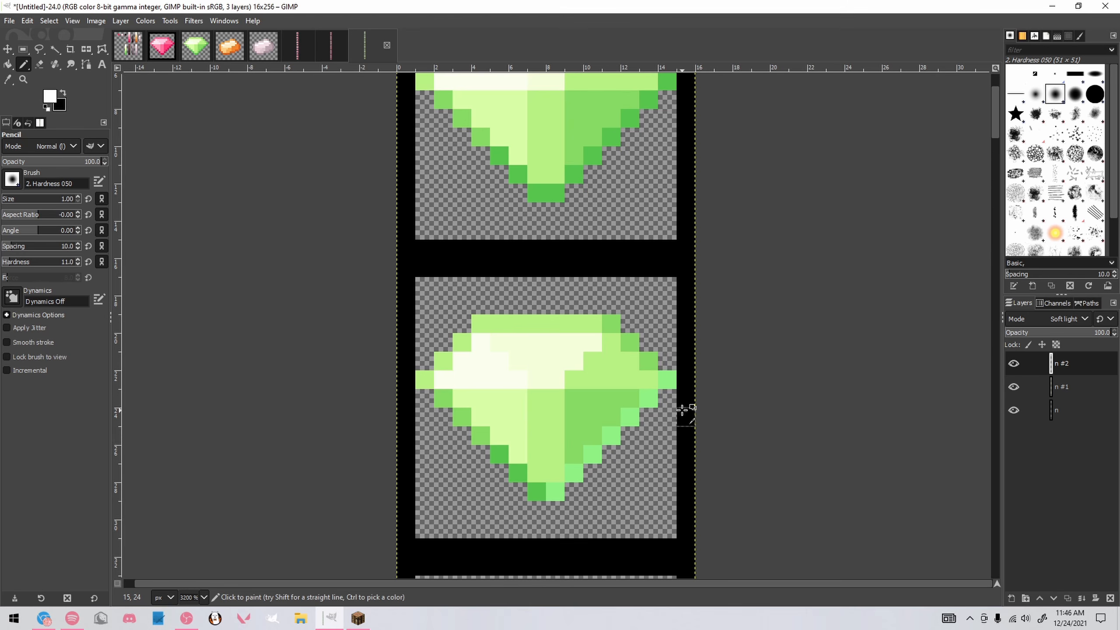
key("ctrl+z")
Draw a one-pixel diagonal highlight across the second emerald from its top edge to its lower-left edge
left_click(485, 320)
left_click(443, 379, "shift")
key("ctrl+z")
key("ctrl+z")
left_click(535, 322)
left_click(482, 399, "shift")
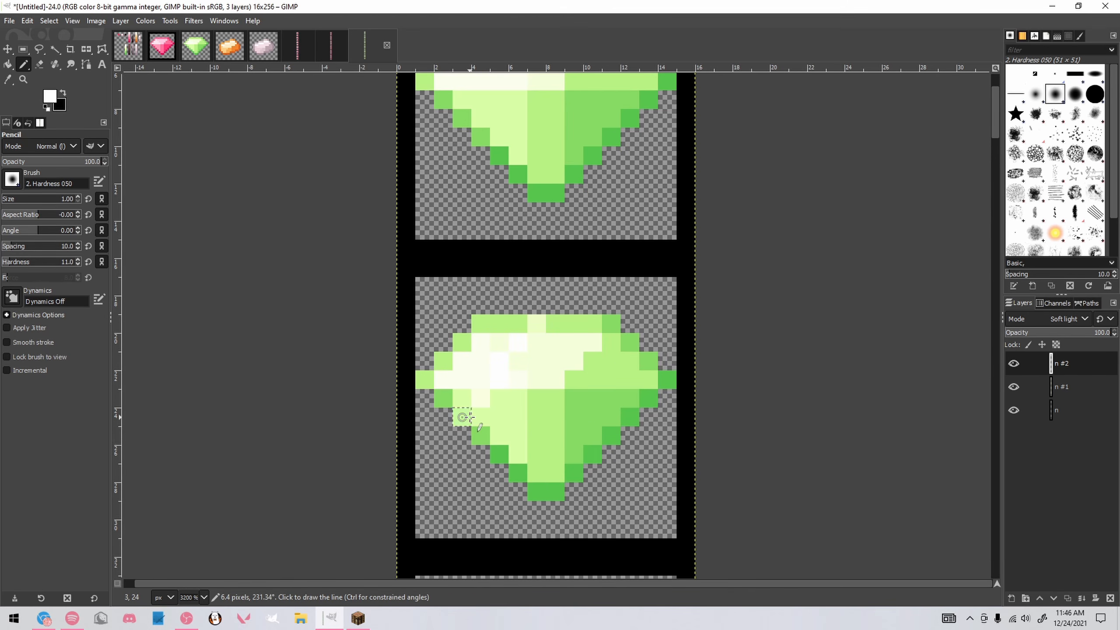
left_click(463, 417, "shift")
Set layer n #2's blend mode to Normal and remove the test highlight pixels from the second emerald
scroll(538, 410, "down", 1)
scroll(539, 411, "down", 2)
left_click(1067, 319)
left_click(1062, 89)
scroll(540, 425, "up", 2)
scroll(608, 422, "up", 1)
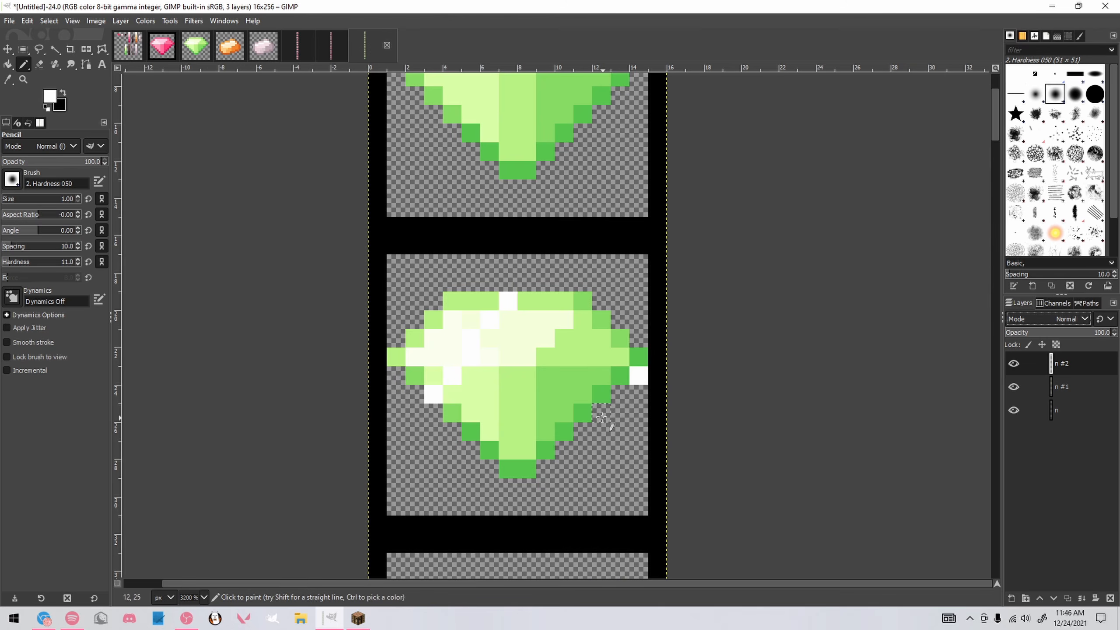
scroll(586, 355, "down", 1)
key("ctrl+x")
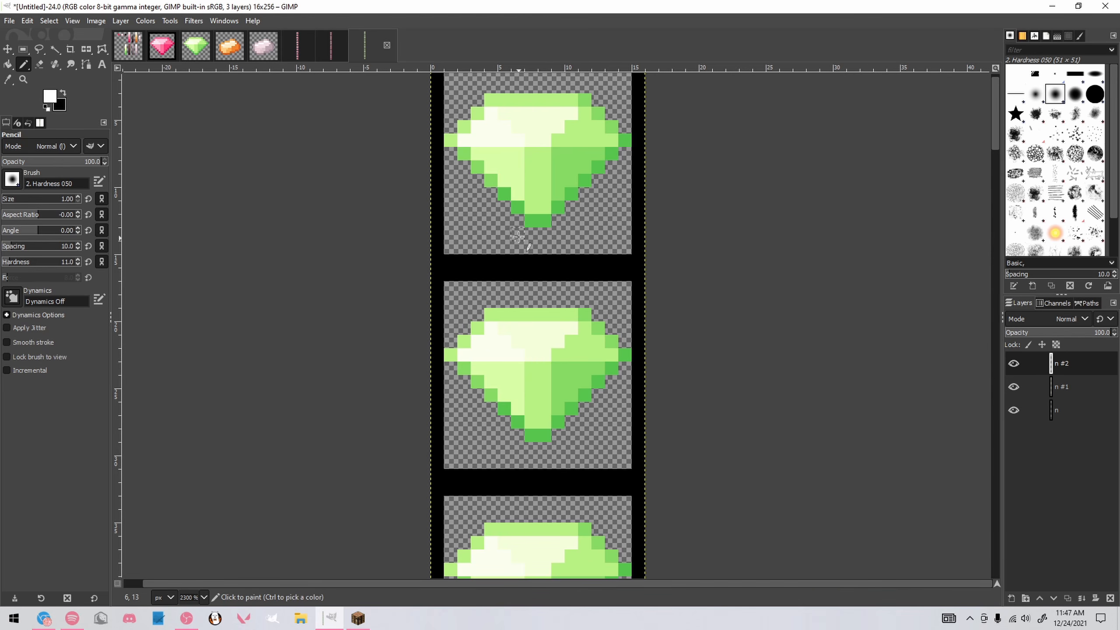
scroll(518, 238, "down", 4, "ctrl")
scroll(531, 210, "up", 5, "ctrl")
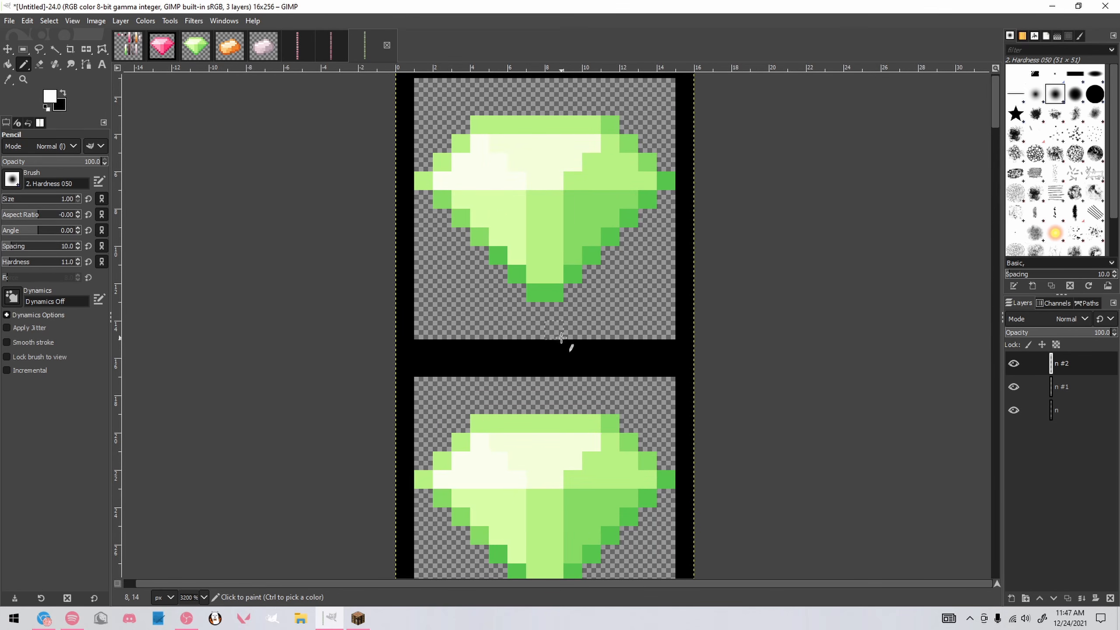
scroll(561, 338, "down", 5, "ctrl")
scroll(590, 387, "up", 2, "ctrl")
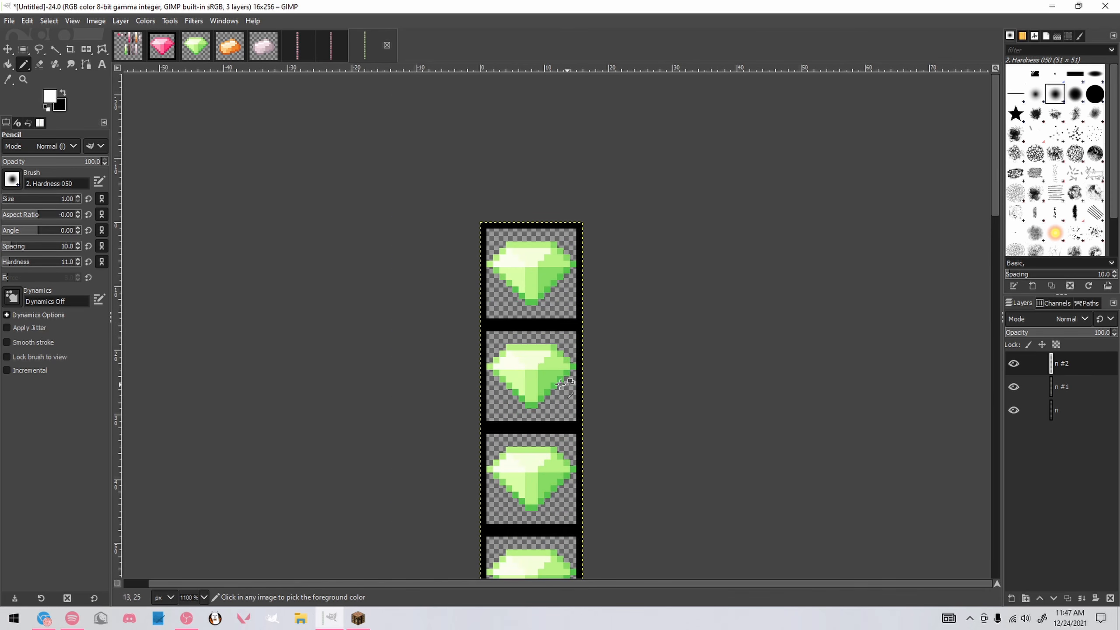
Switch to the diamond strip and draw a straight white line across layer n between the eighth and ninth diamonds
left_click(329, 51)
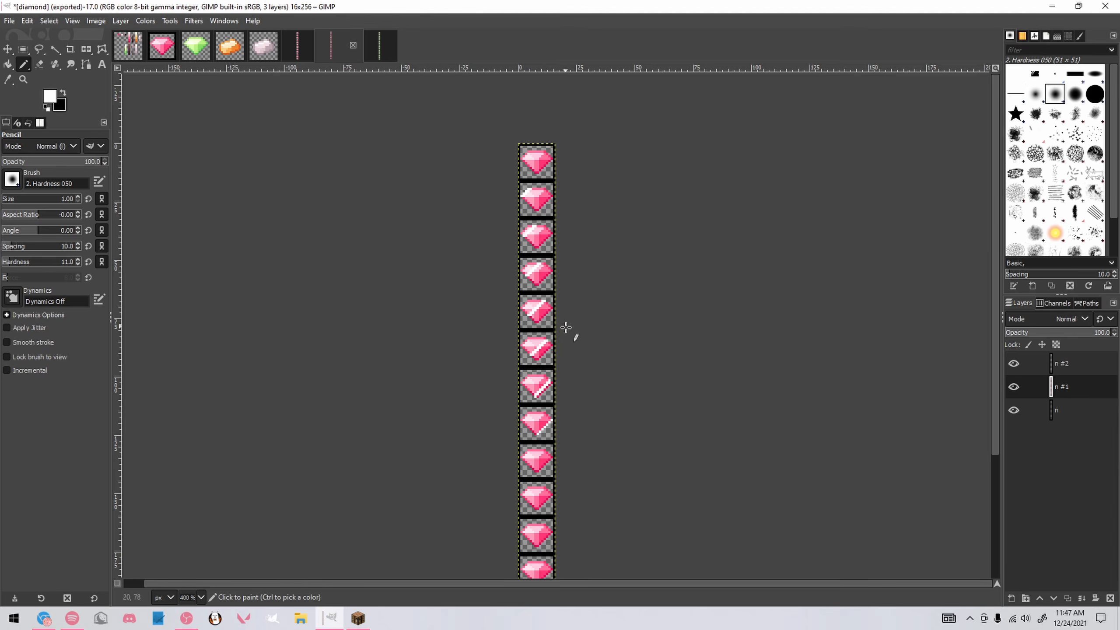
scroll(565, 325, "up", 4, "ctrl")
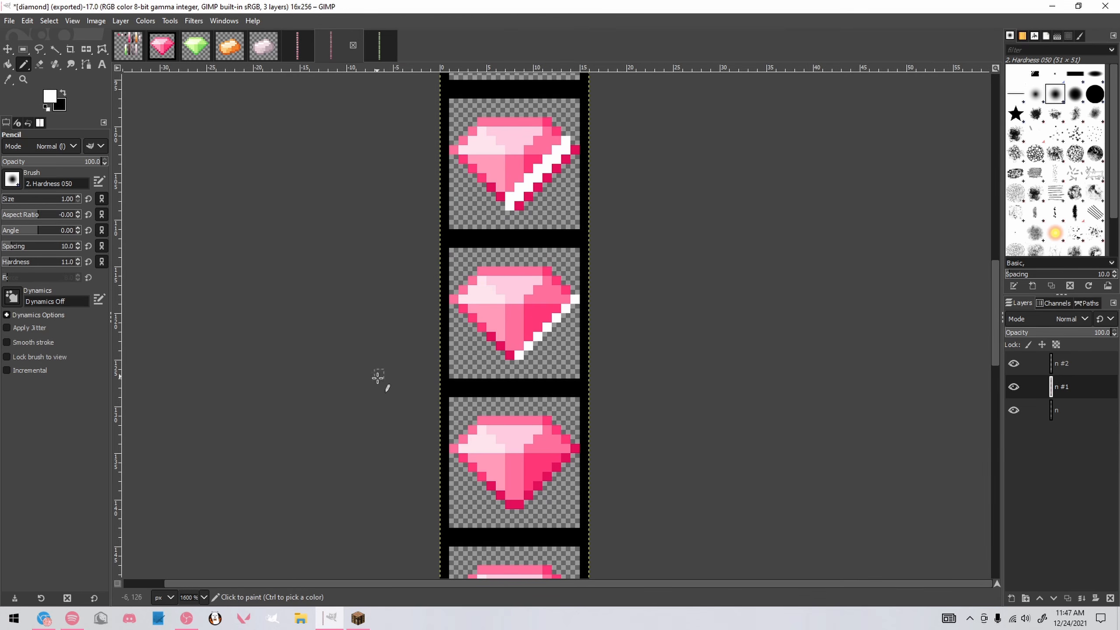
left_click(443, 383)
key("Page_Down")
left_click(585, 382, "shift")
scroll(583, 381, "down", 6, "ctrl")
key("r")
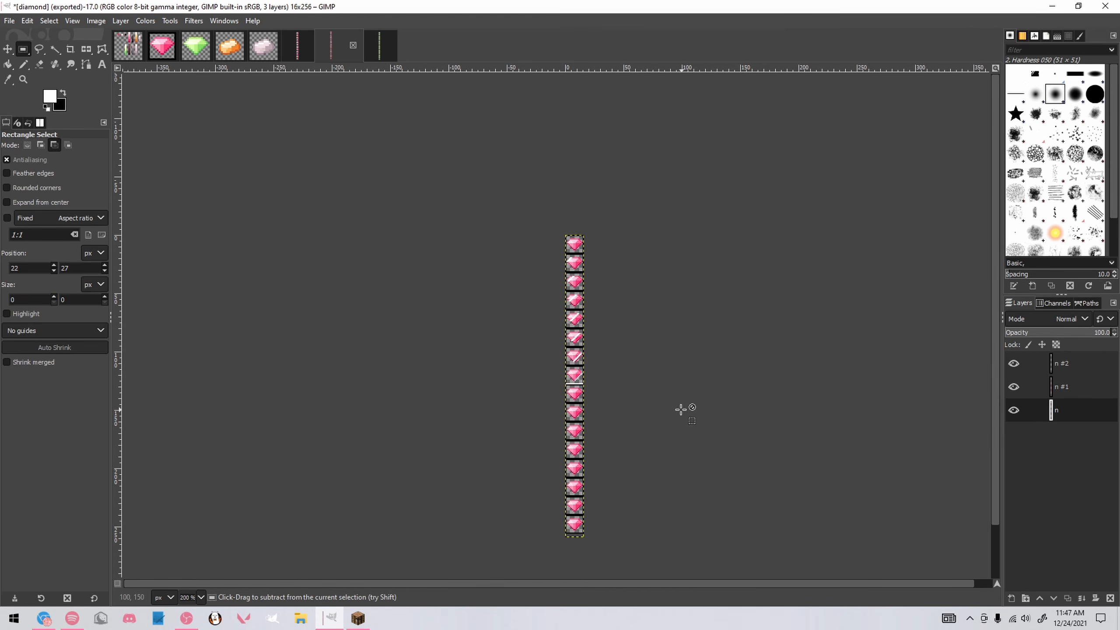
Copy the diamond strip's frame layer n, paste it into the emerald strip's layer n and anchor it
scroll(680, 408, "up", 2)
key("ctrl+c")
left_click(372, 43)
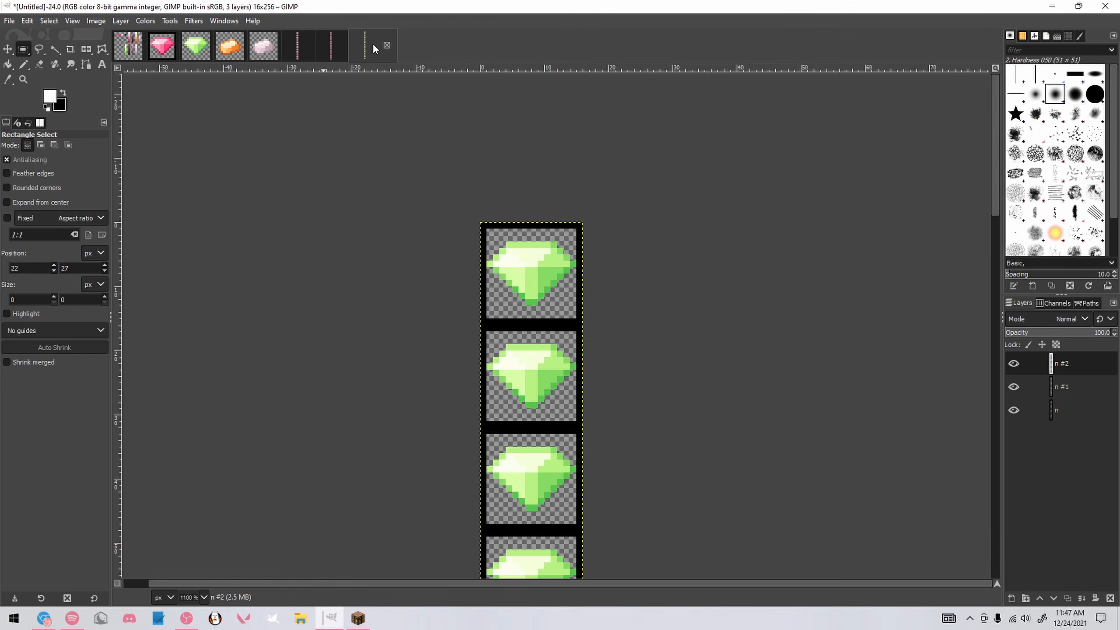
scroll(741, 369, "down", 2, "ctrl")
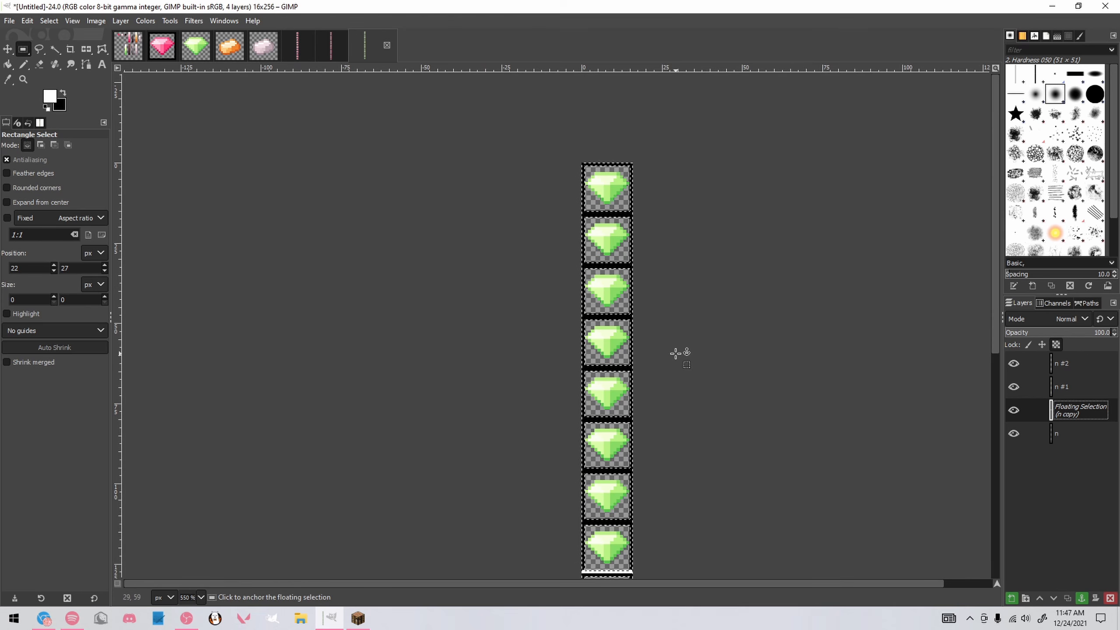
scroll(697, 303, "down", 3, "ctrl")
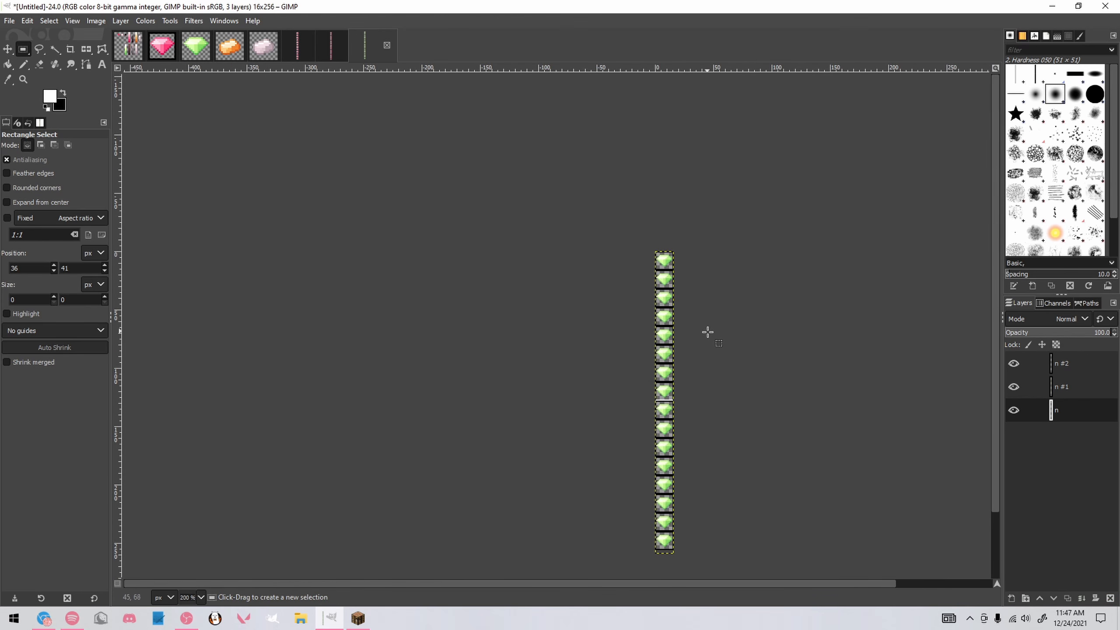
scroll(732, 374, "up", 2, "ctrl")
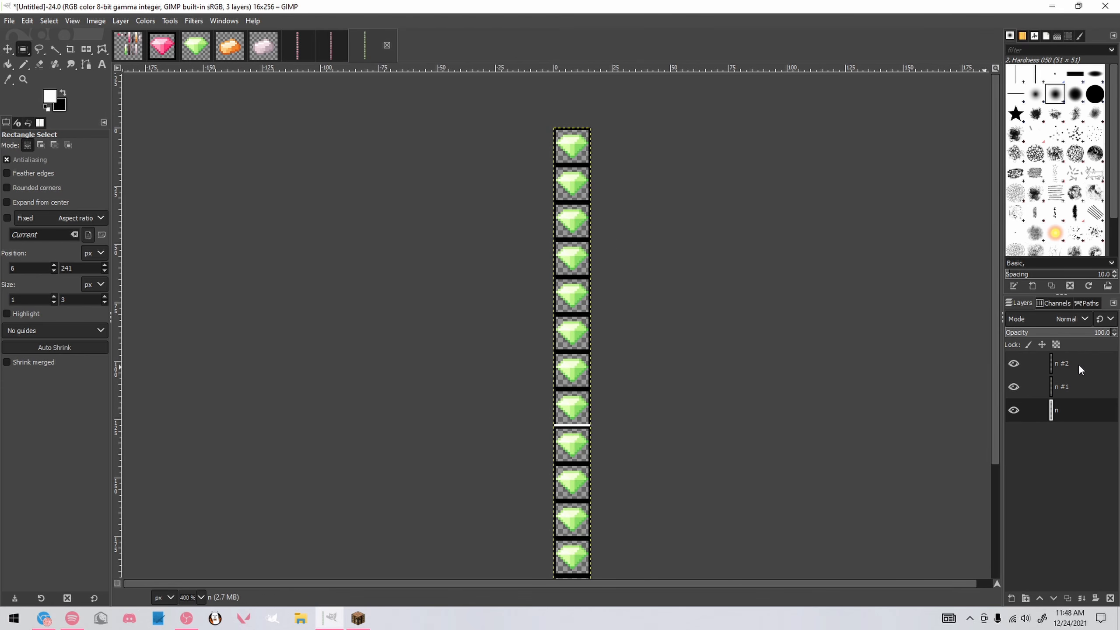
Select the 14 × 14 px area around the second emerald and make layer n #1 active
left_click(1058, 365)
scroll(687, 238, "down", 1, "ctrl")
scroll(687, 238, "up", 5, "ctrl")
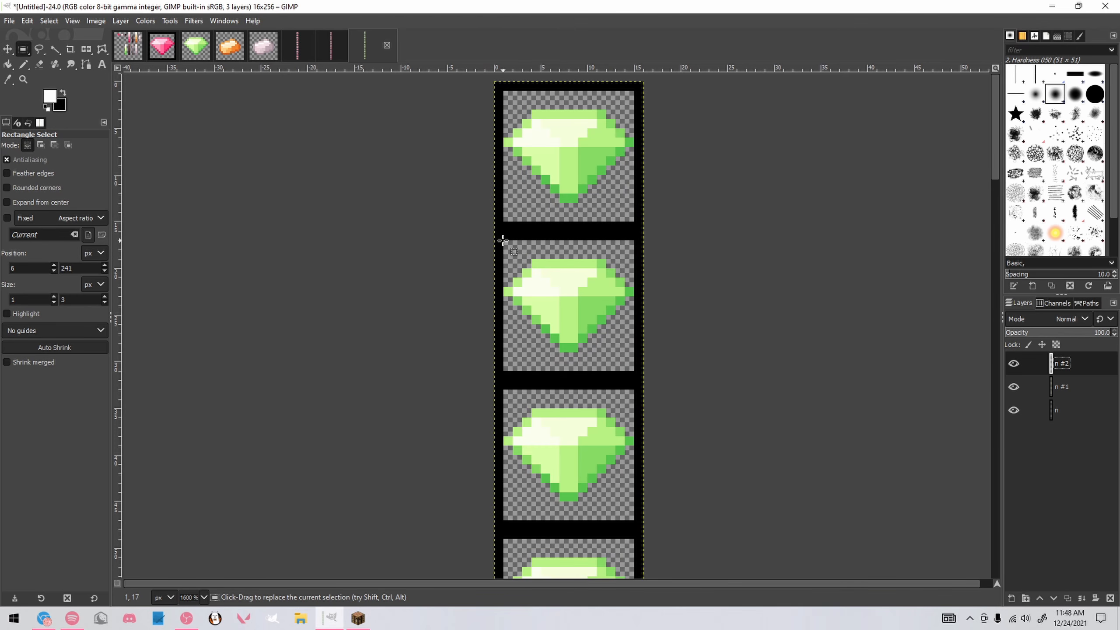
left_click_drag(502, 240, 633, 370)
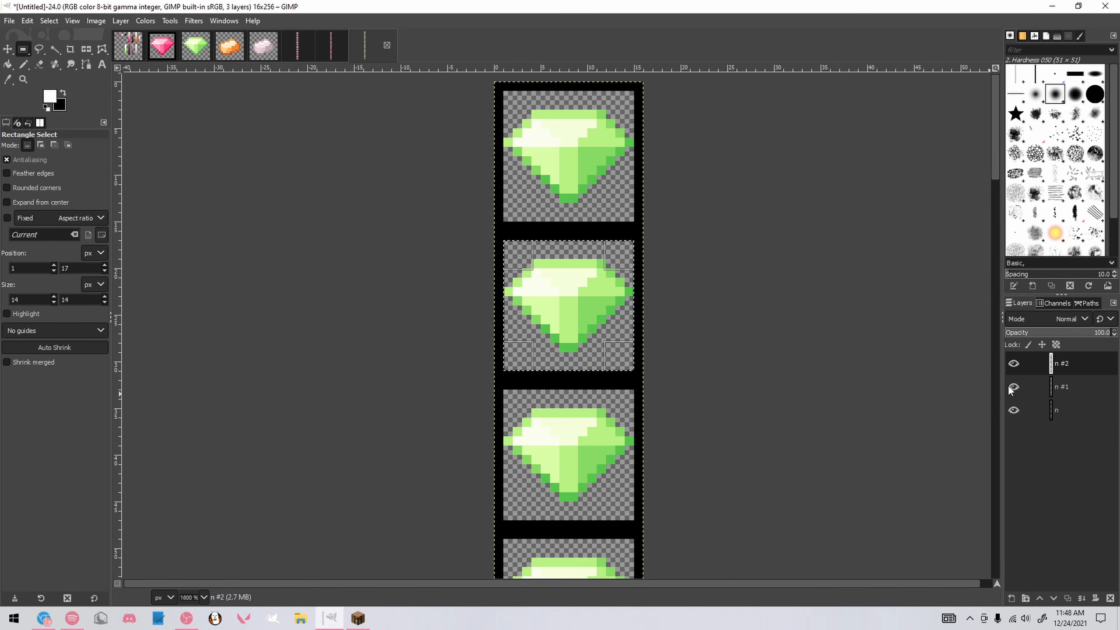
left_click(1099, 386)
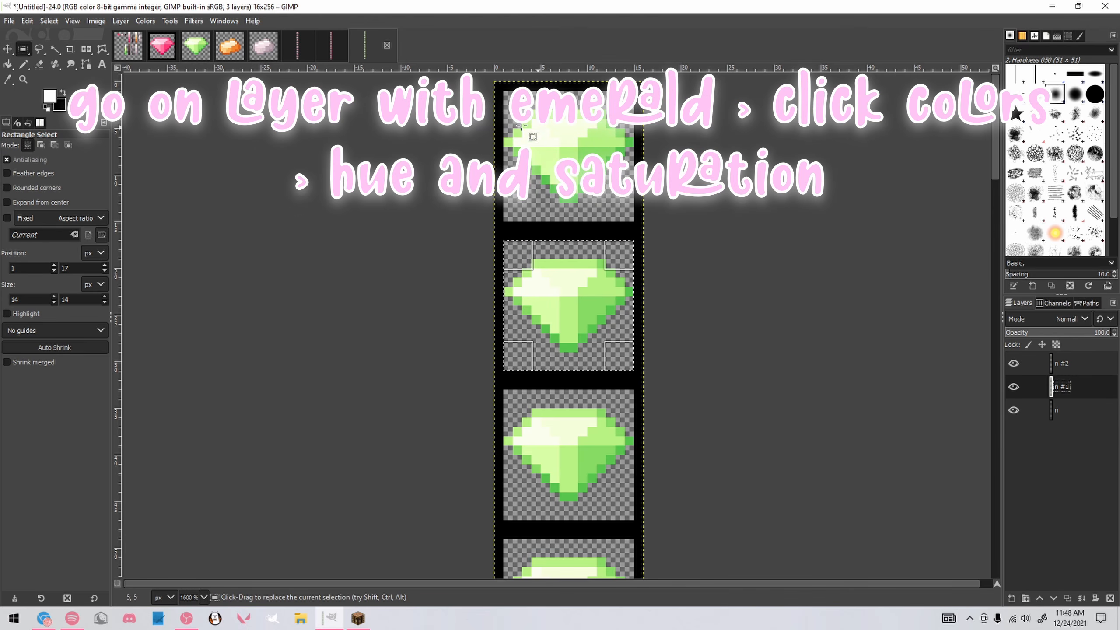
Apply Hue-Saturation to the selected second emerald with Hue set to 10
left_click(145, 20)
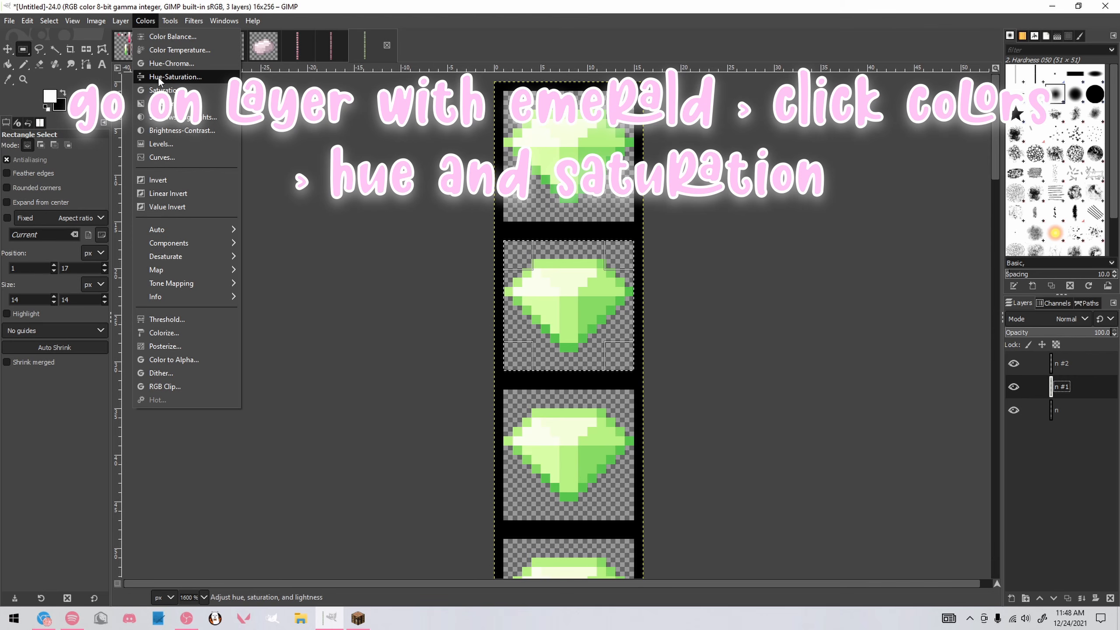
left_click(163, 77)
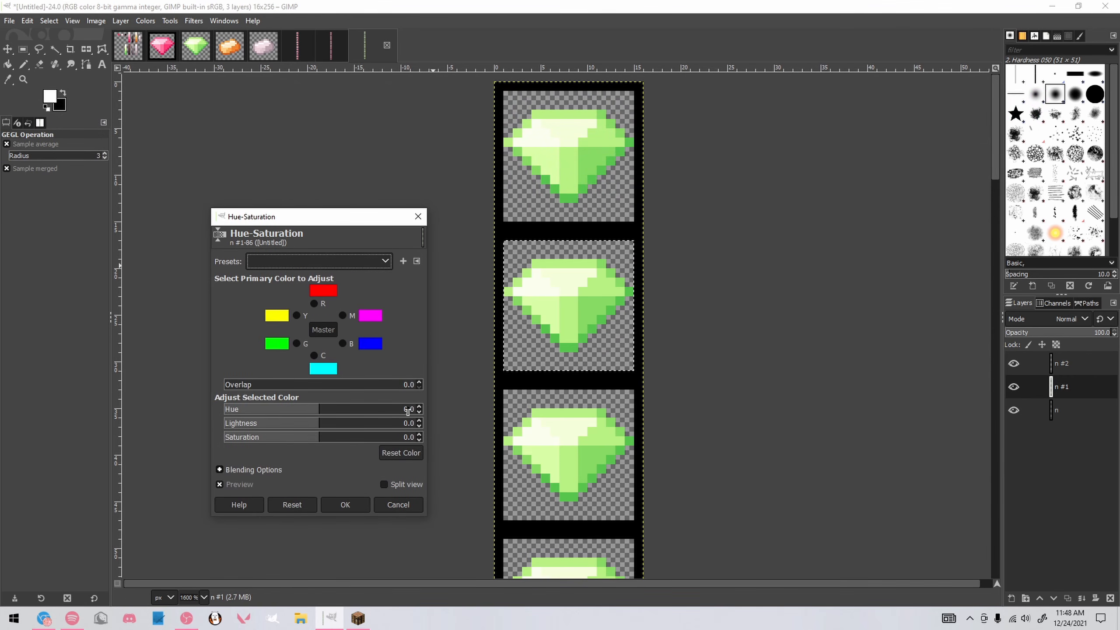
left_click_drag(404, 411, 411, 410)
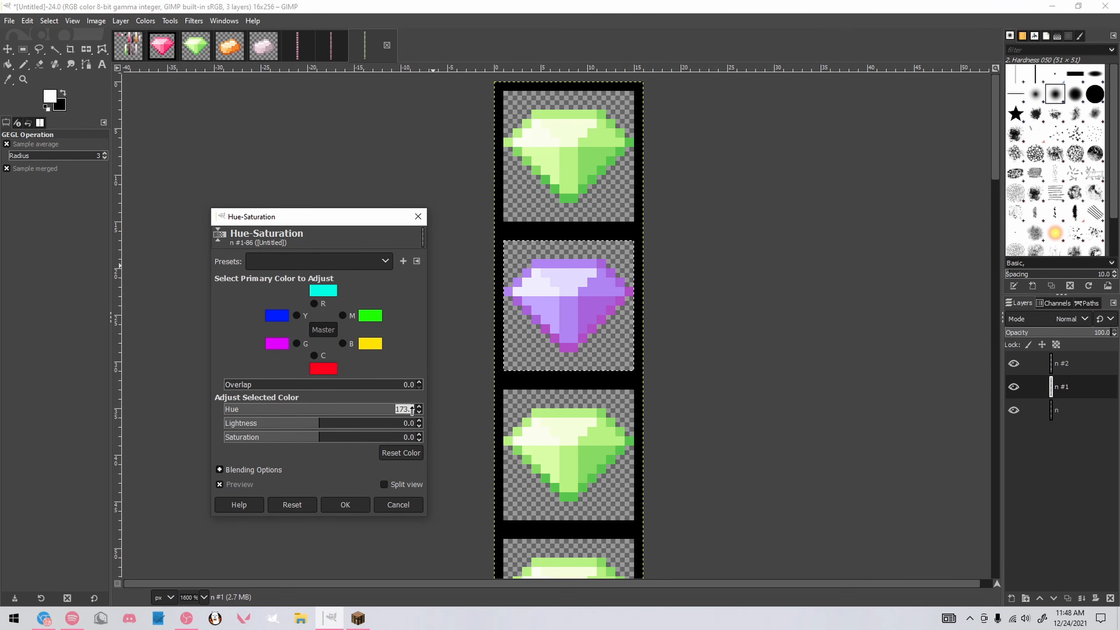
type("0.1")
key("Return")
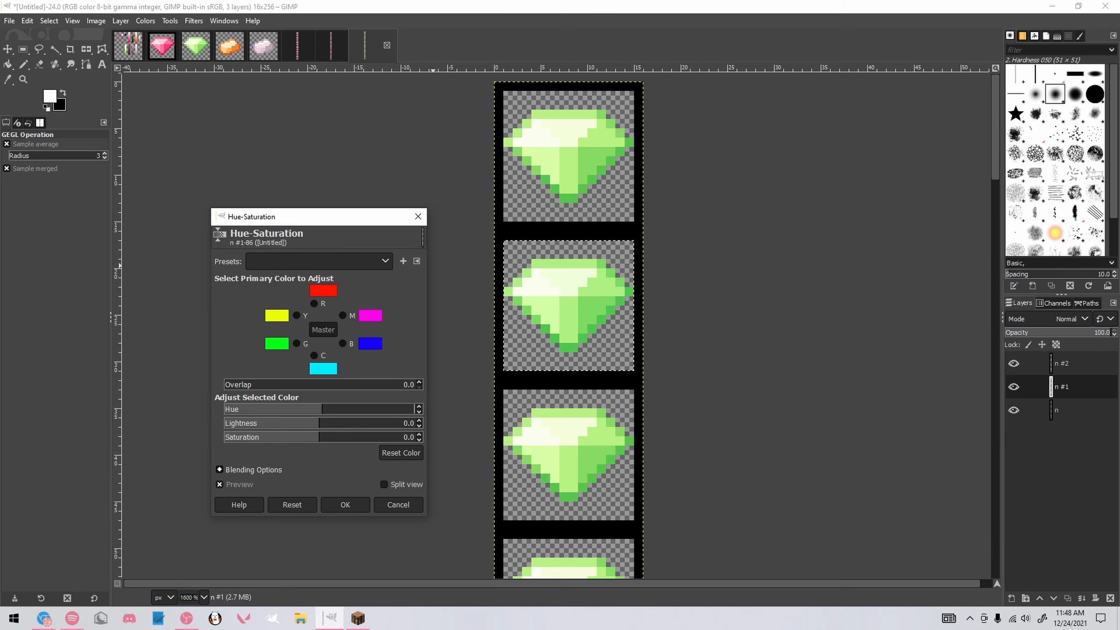
key("Return")
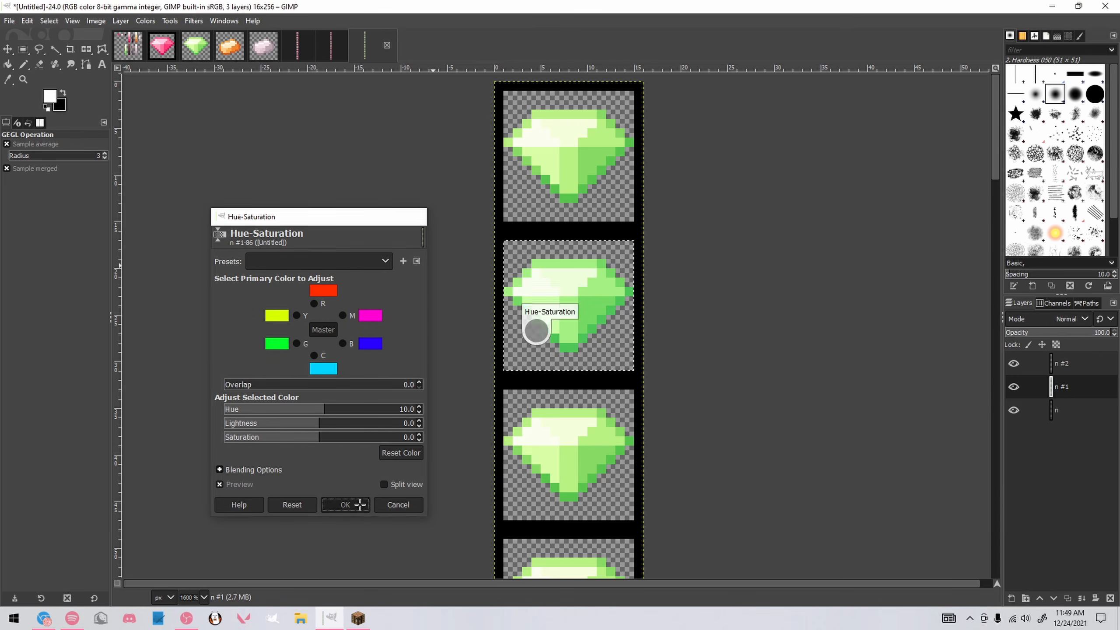
left_click(346, 504)
Select the third emerald's tile area and apply Hue-Saturation with Hue set to 20
scroll(566, 360, "down", 3)
scroll(566, 359, "up", 3)
key("r")
left_click_drag(504, 380, 633, 510)
left_click(145, 21)
left_click(166, 79)
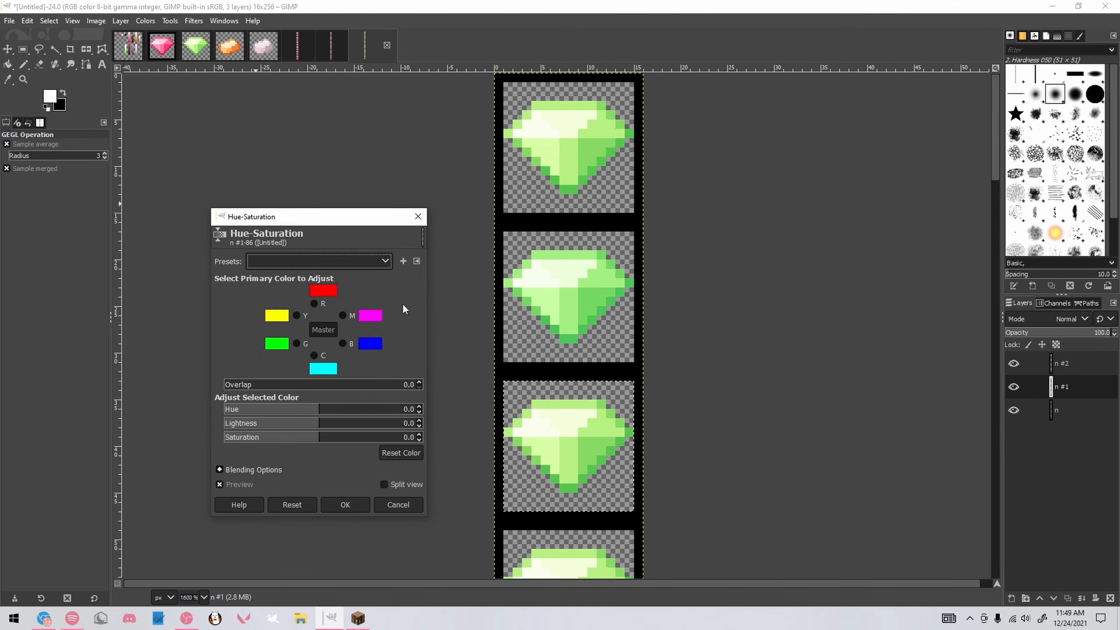
left_click(338, 413)
type("20")
key("Return")
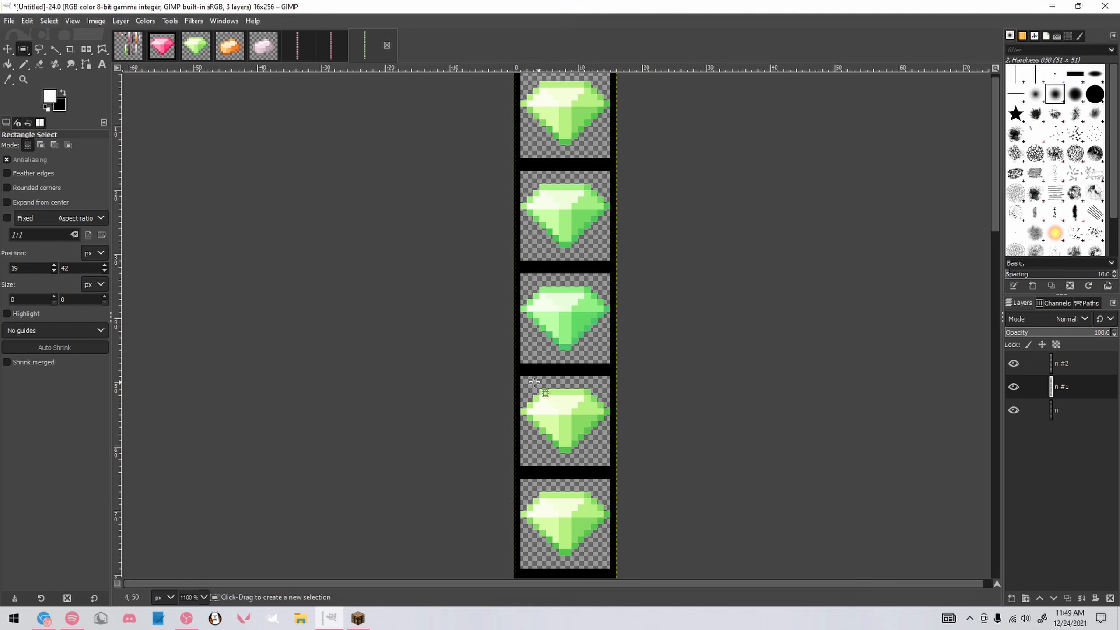
Select the fourth emerald's tile area, apply Hue-Saturation with Hue 30, and clear the selection
left_click_drag(518, 375, 610, 465)
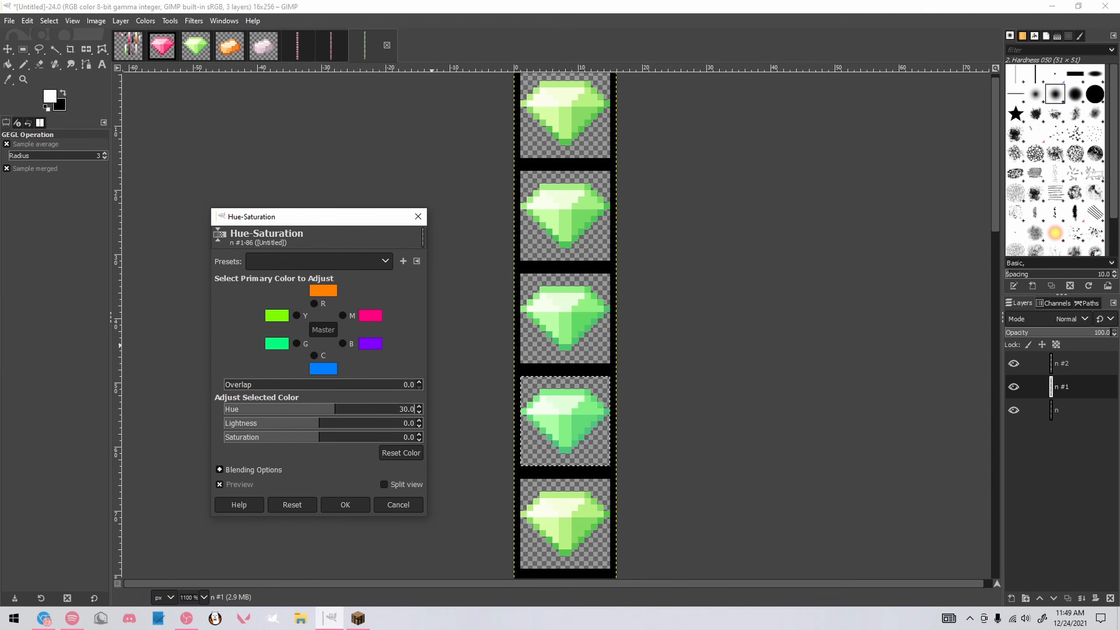
left_click(345, 504)
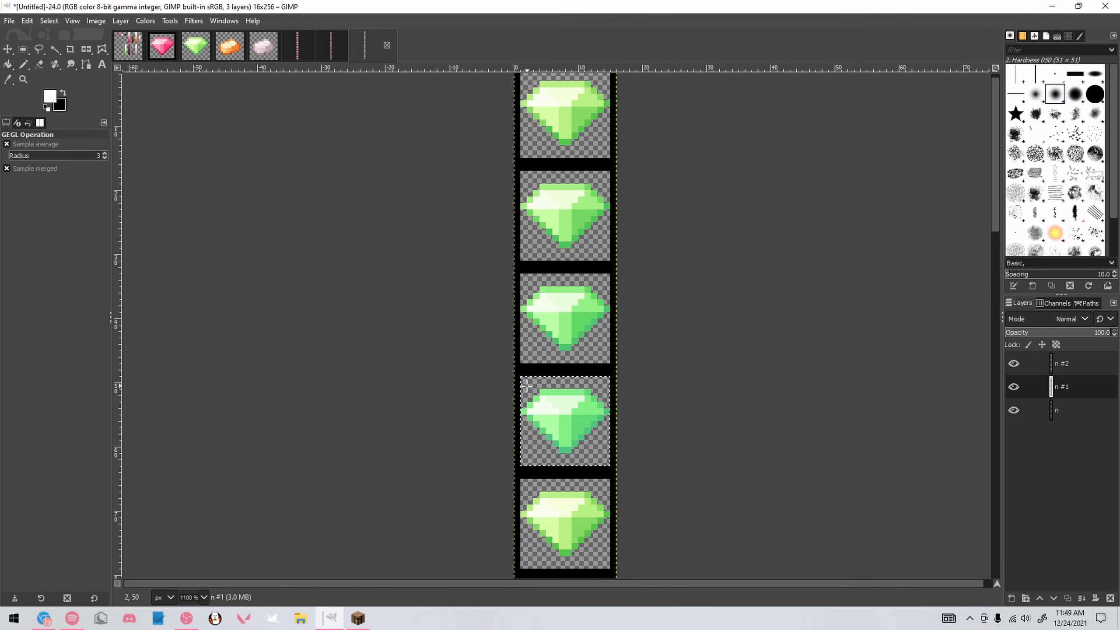
scroll(518, 390, "down", 2)
scroll(519, 390, "down", 4)
key("r")
scroll(522, 350, "up", 1)
left_click(506, 369)
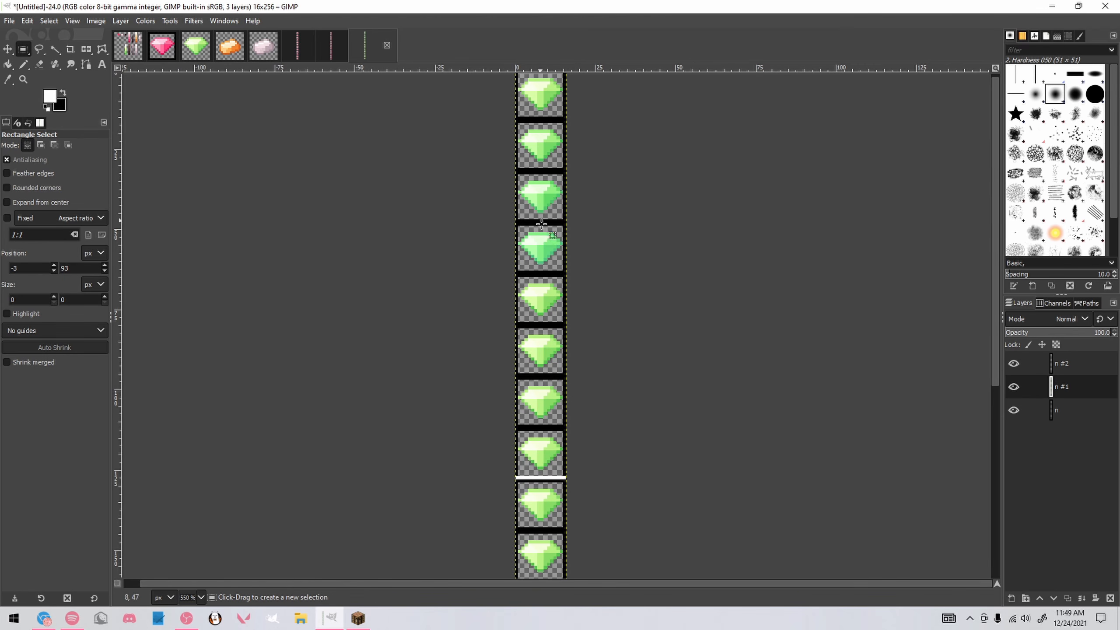
Select the eighth emerald's 14 × 14 px area, just above the white line, and shift its hue by 10
scroll(554, 464, "up", 2)
left_click_drag(483, 400, 574, 489)
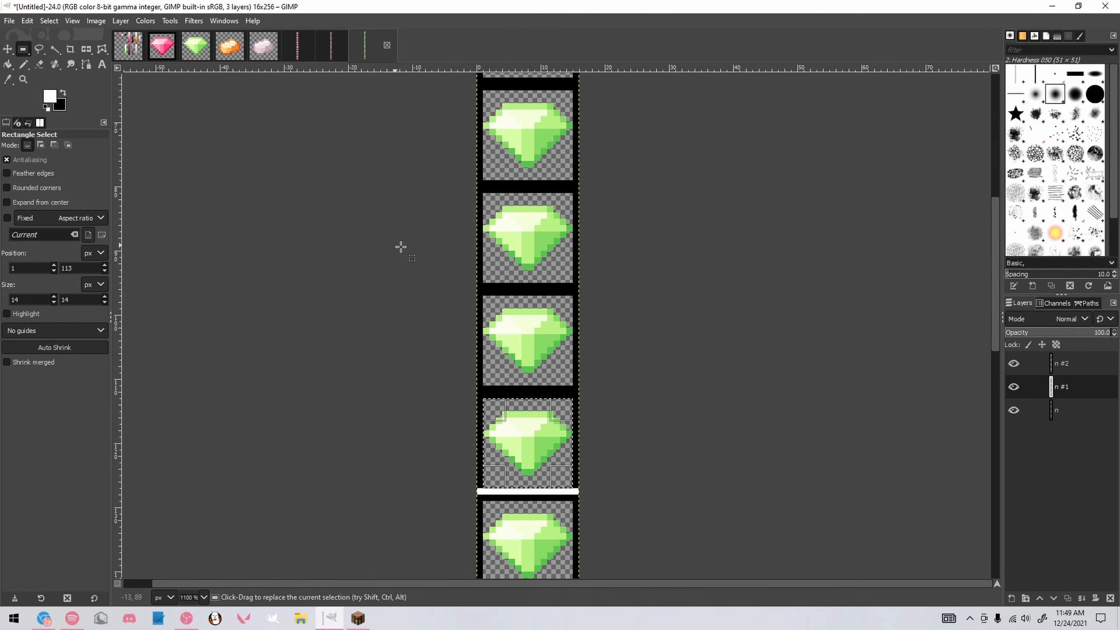
left_click(144, 21)
left_click(161, 82)
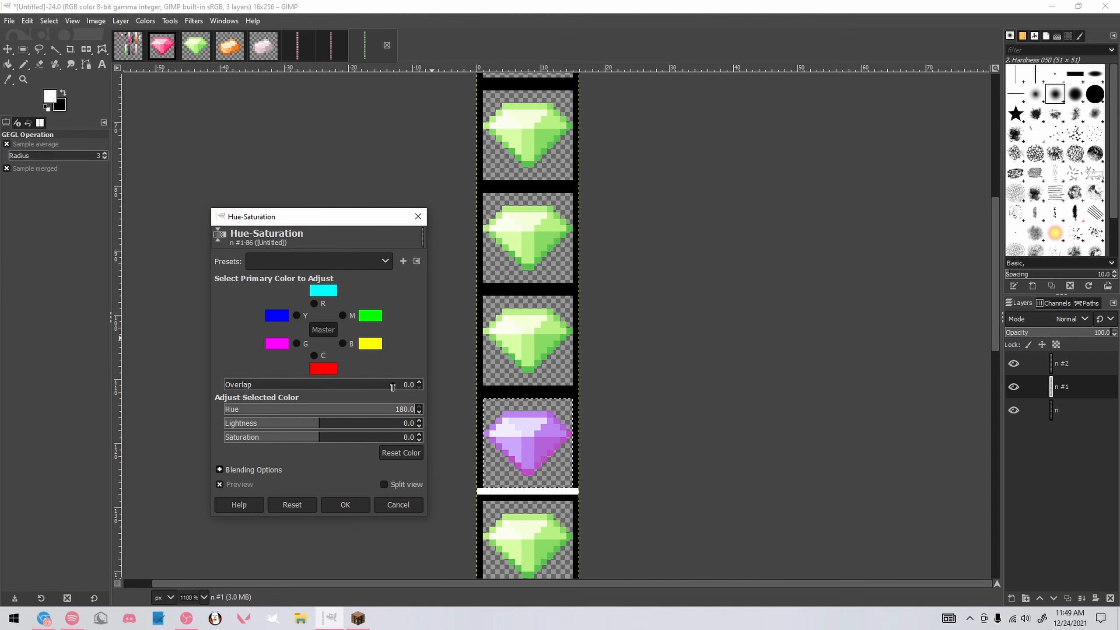
double_click(393, 407)
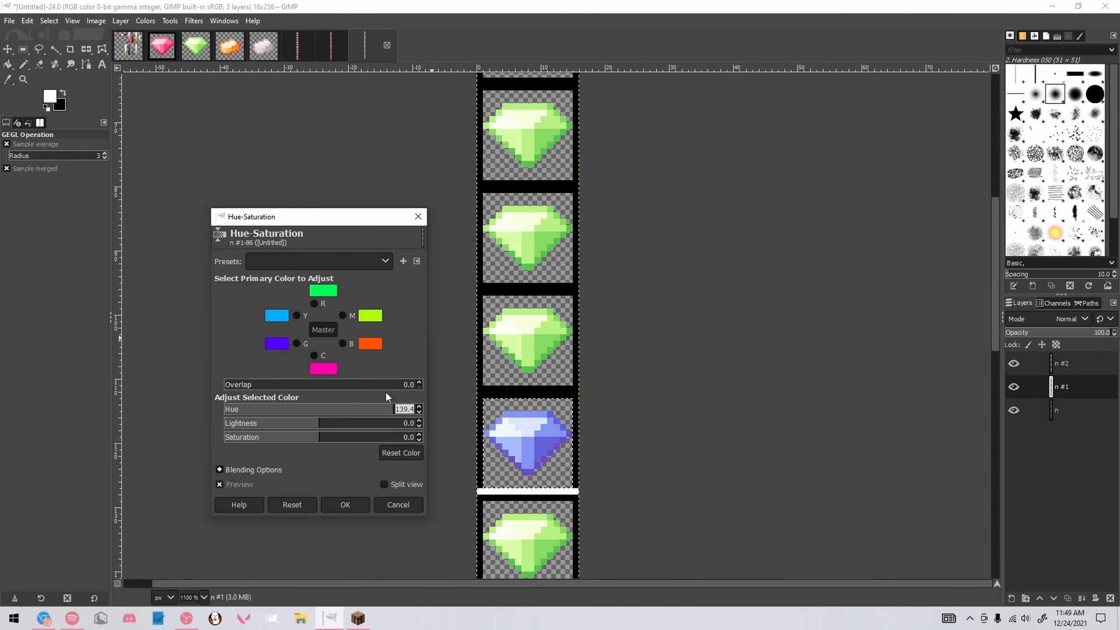
type("10")
key("Return")
key("Return")
Shift the seventh emerald's hue by 20 with Hue-Saturation
left_click(145, 21)
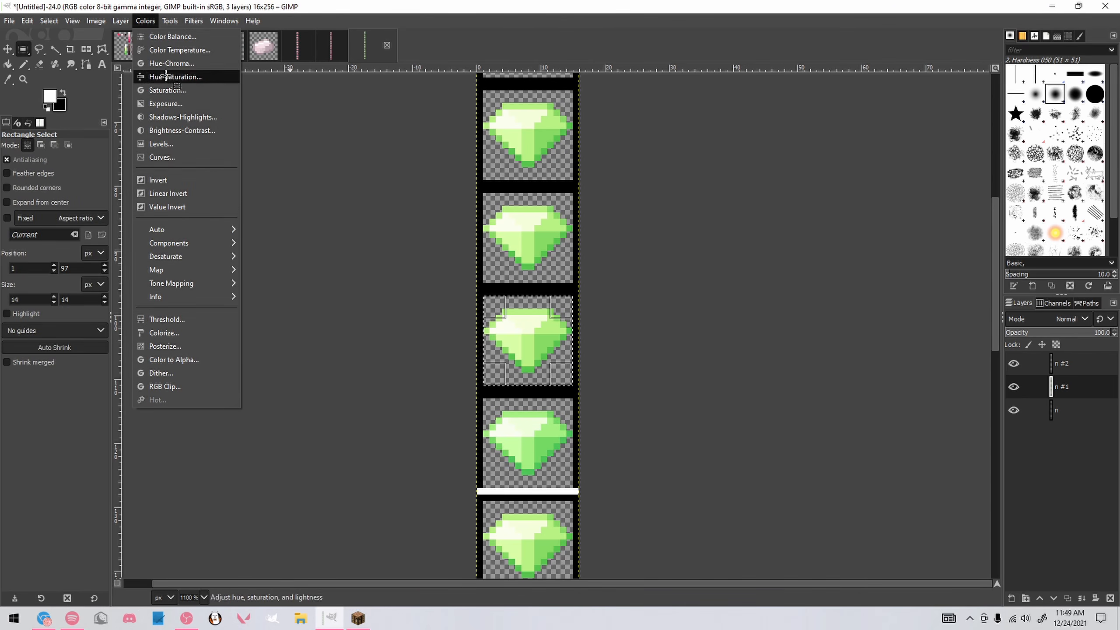
left_click(164, 82)
double_click(397, 409)
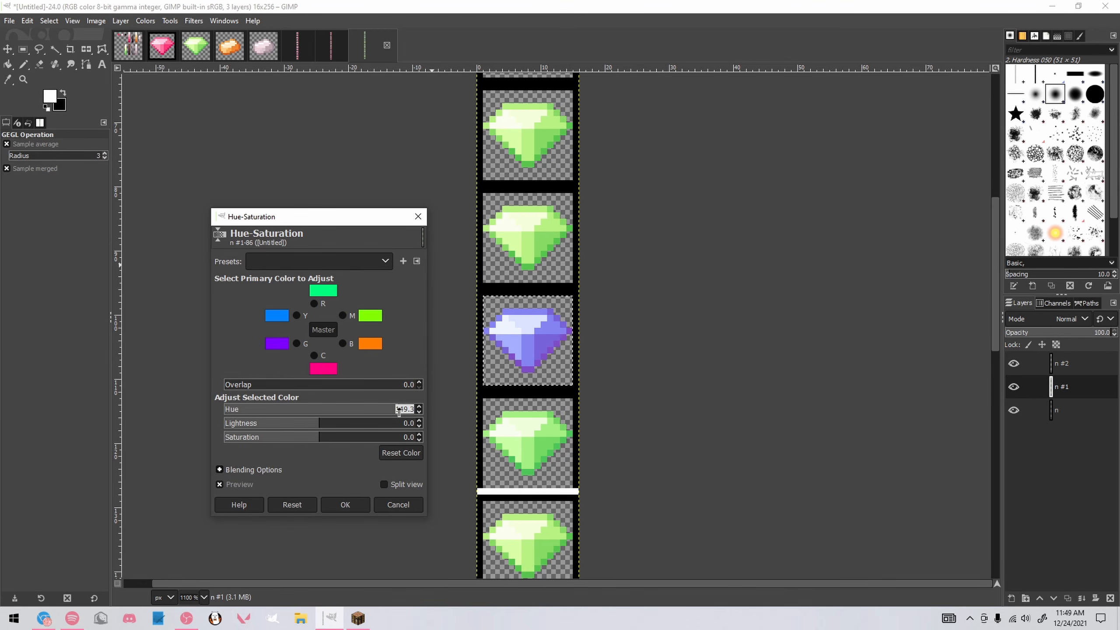
type("20")
key("Return")
left_click(345, 504)
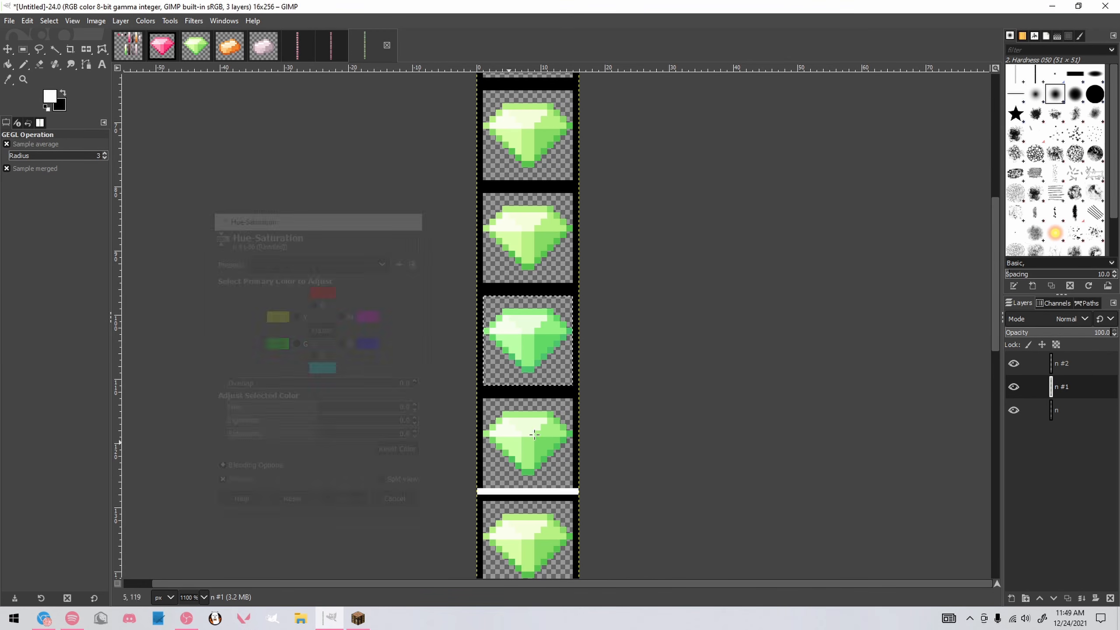
Select the sixth emerald's tile area, shift its hue by 30 with Hue-Saturation, and clear the selection
key("r")
left_click(624, 400)
left_click_drag(484, 192, 488, 198)
type("30")
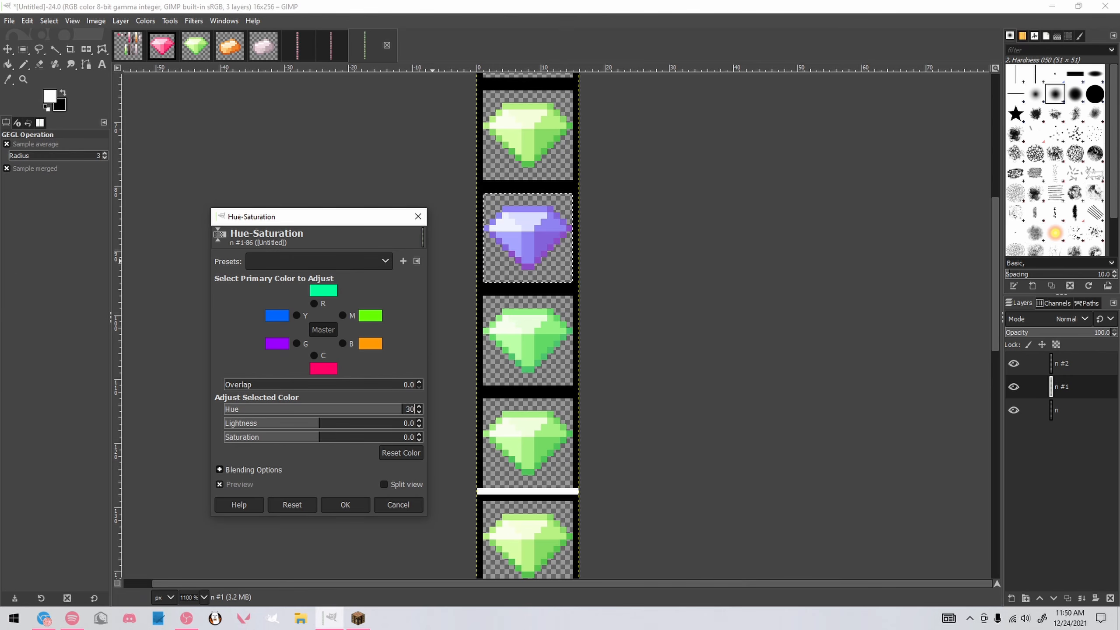
key("Return")
left_click(345, 504)
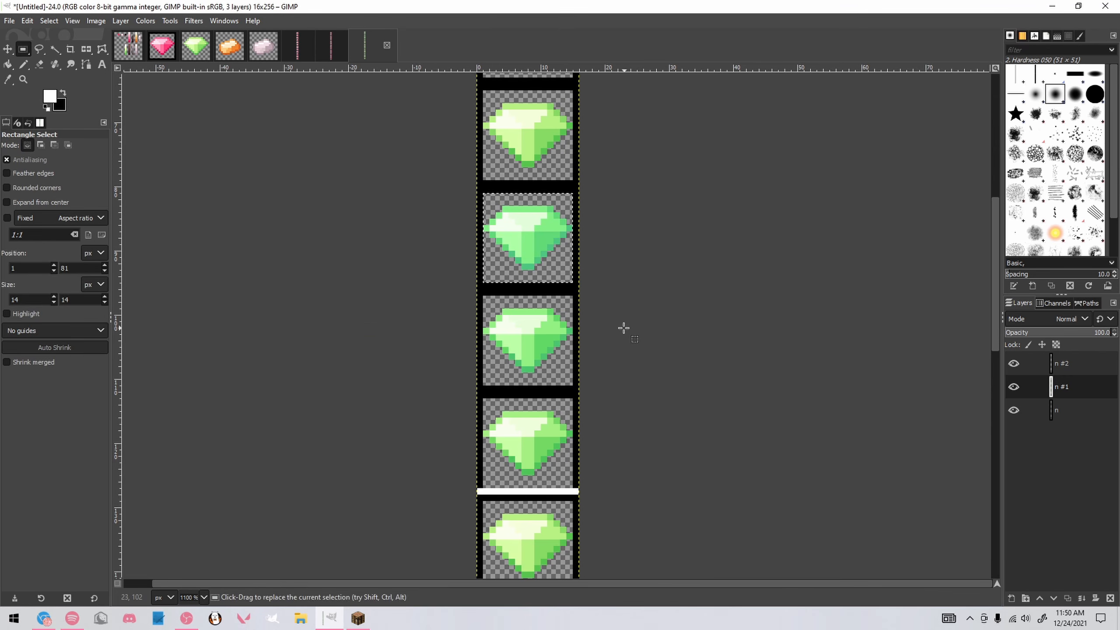
left_click(623, 328)
Select the fifth emerald's tile area and apply Hue-Saturation with Hue set to 40
scroll(617, 320, "up", 5)
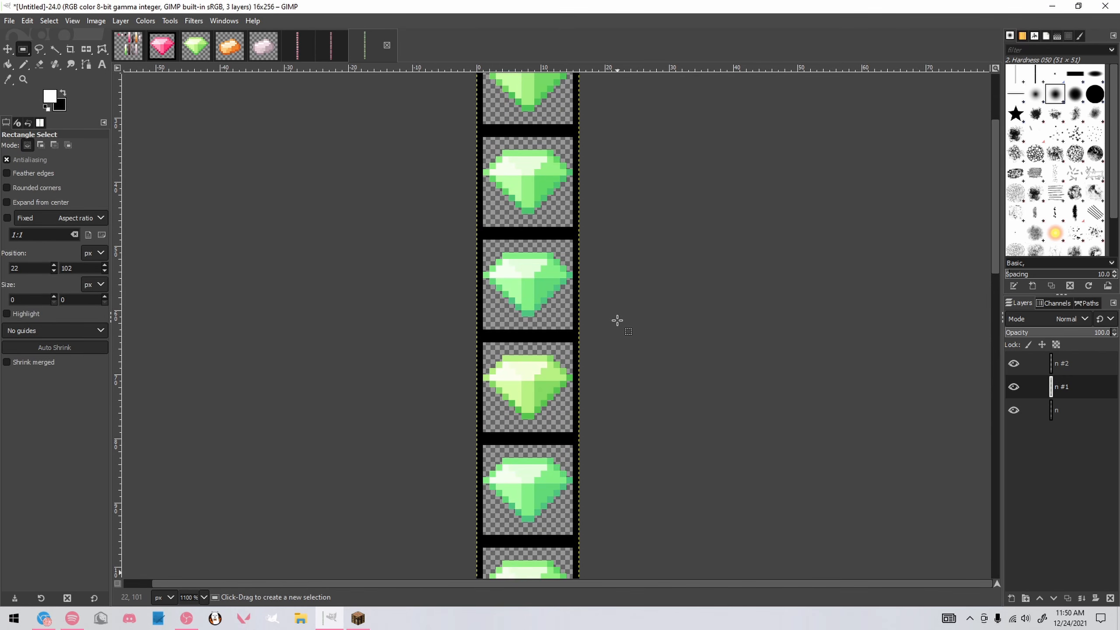
left_click_drag(484, 342, 571, 432)
type("4")
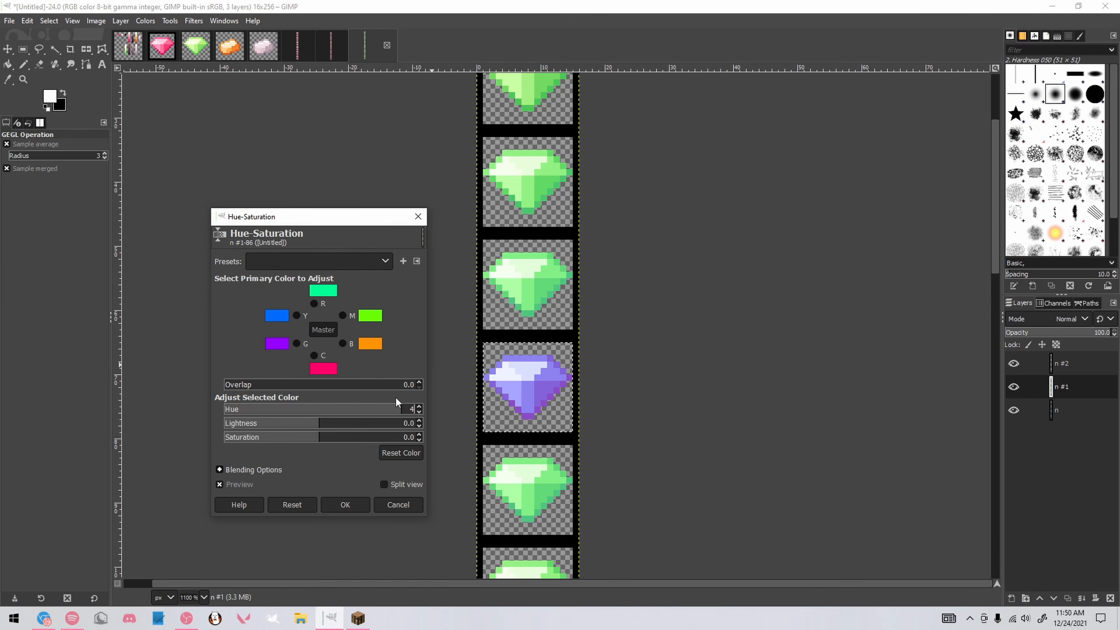
type("0")
key("Return")
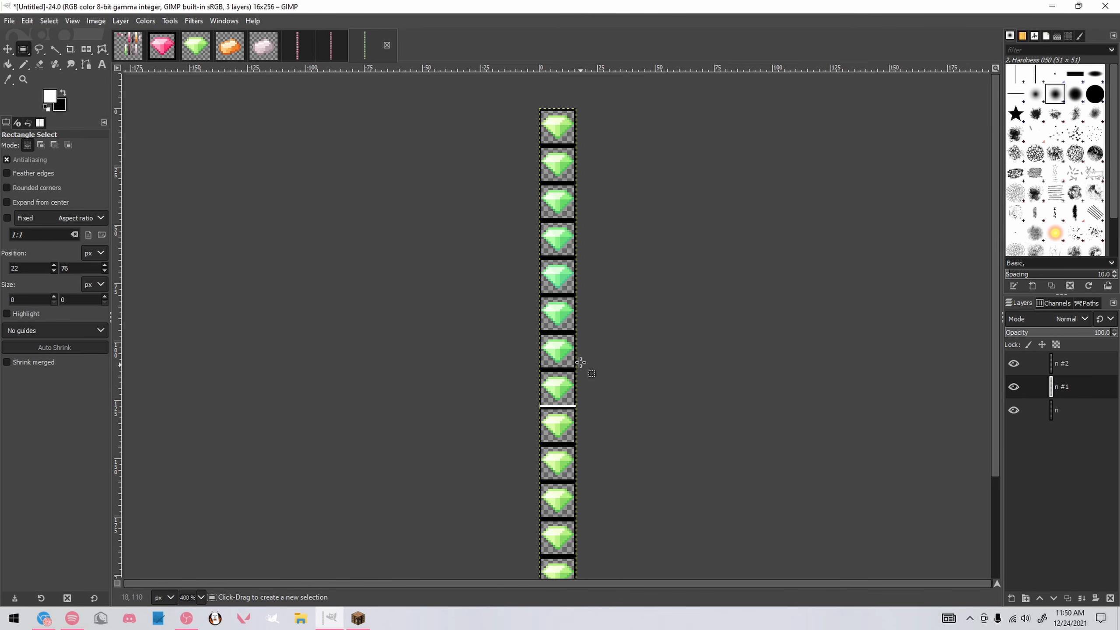
Hide the black frame layer n and check the whole emerald strip without its grid
scroll(577, 316, "down", 3)
scroll(586, 285, "up", 3)
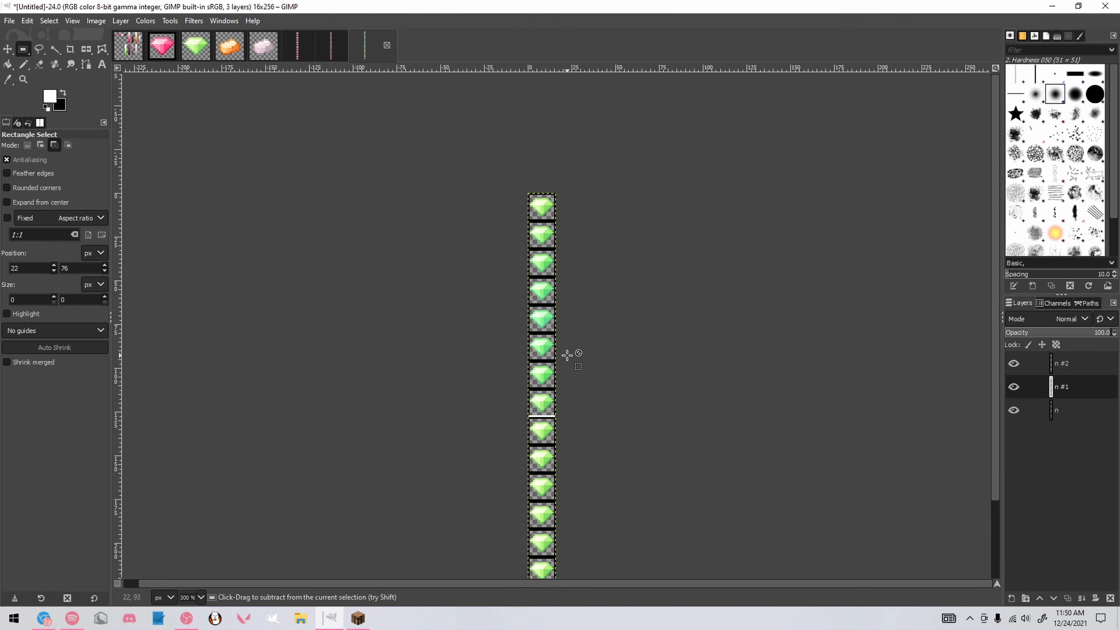
scroll(556, 350, "down", 2)
scroll(556, 352, "up", 2)
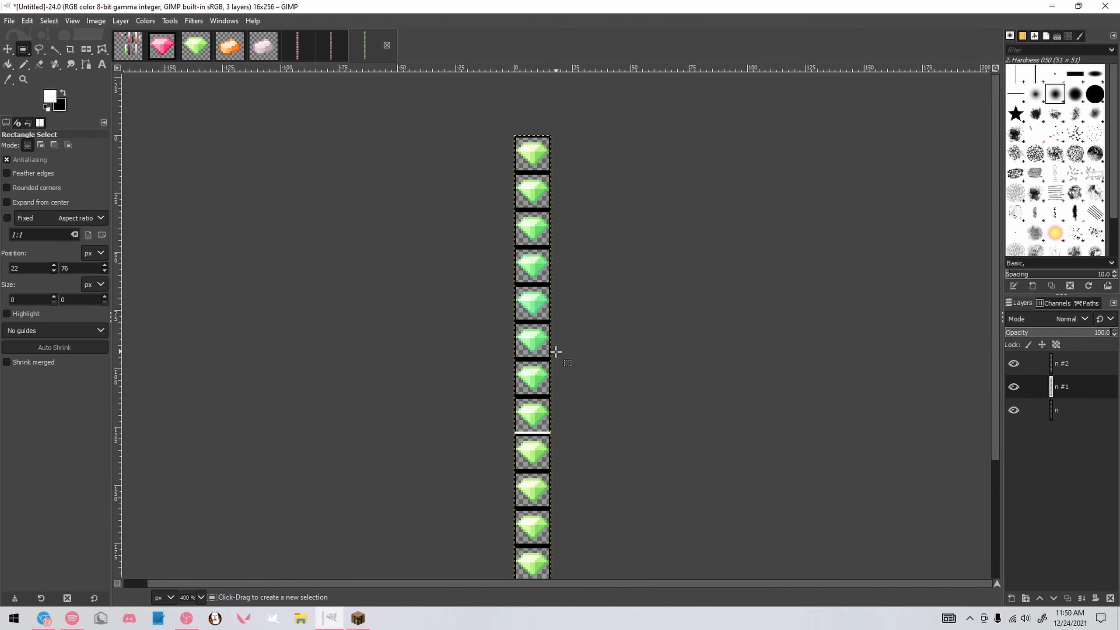
left_click(1013, 410)
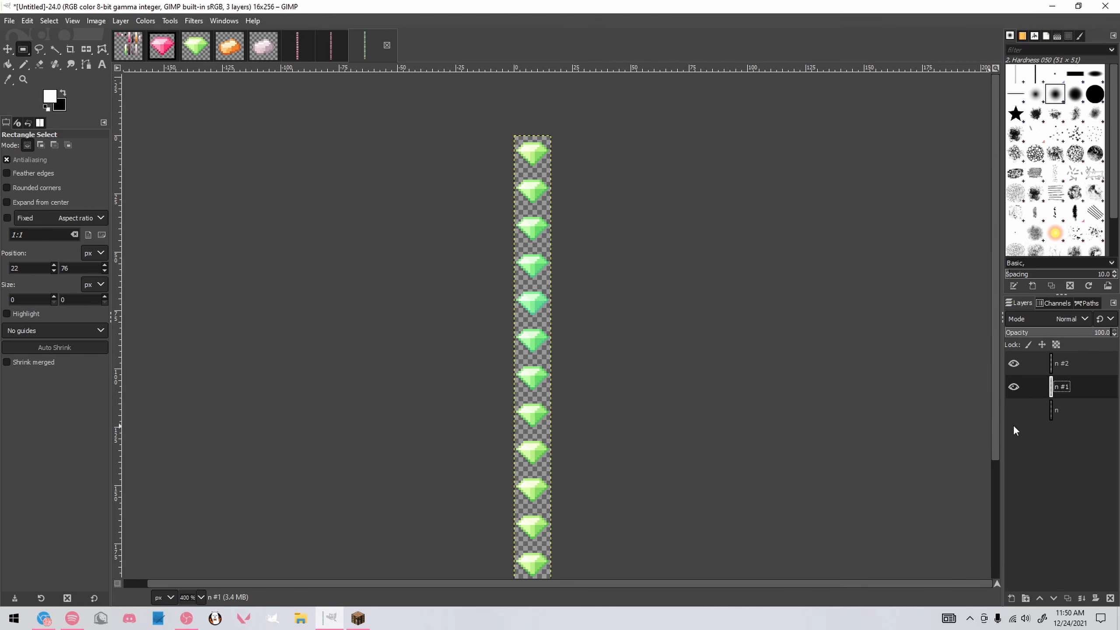
scroll(630, 416, "down", 3)
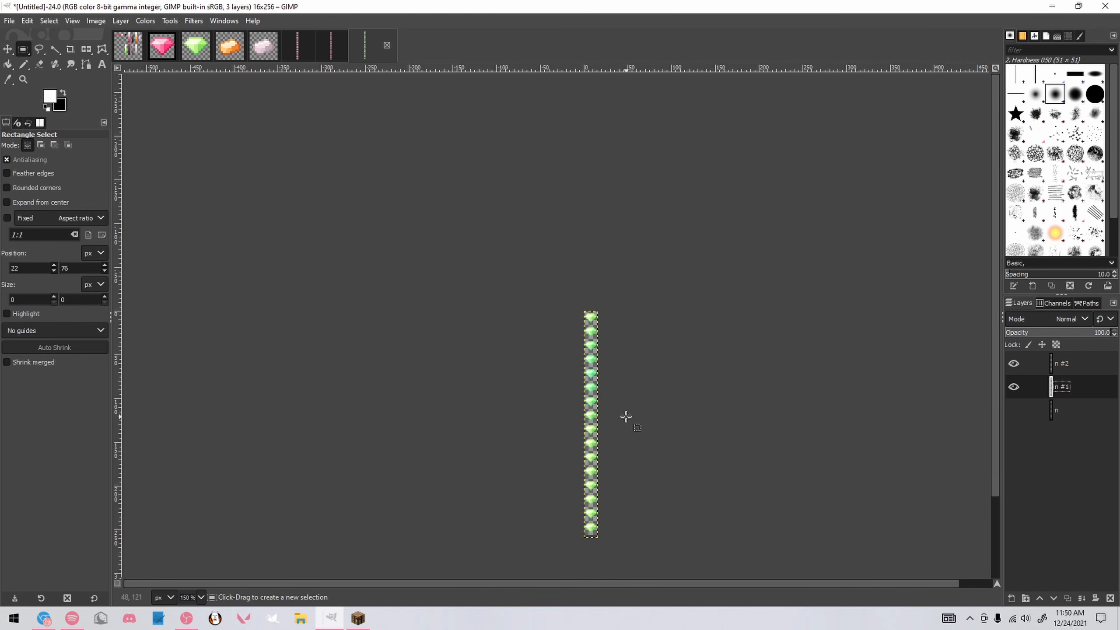
Export the emerald strip as emerald.png into the pack's textures/items folder with the default PNG options
scroll(686, 418, "down", 2)
scroll(562, 302, "up", 2)
key("ctrl+shift+e")
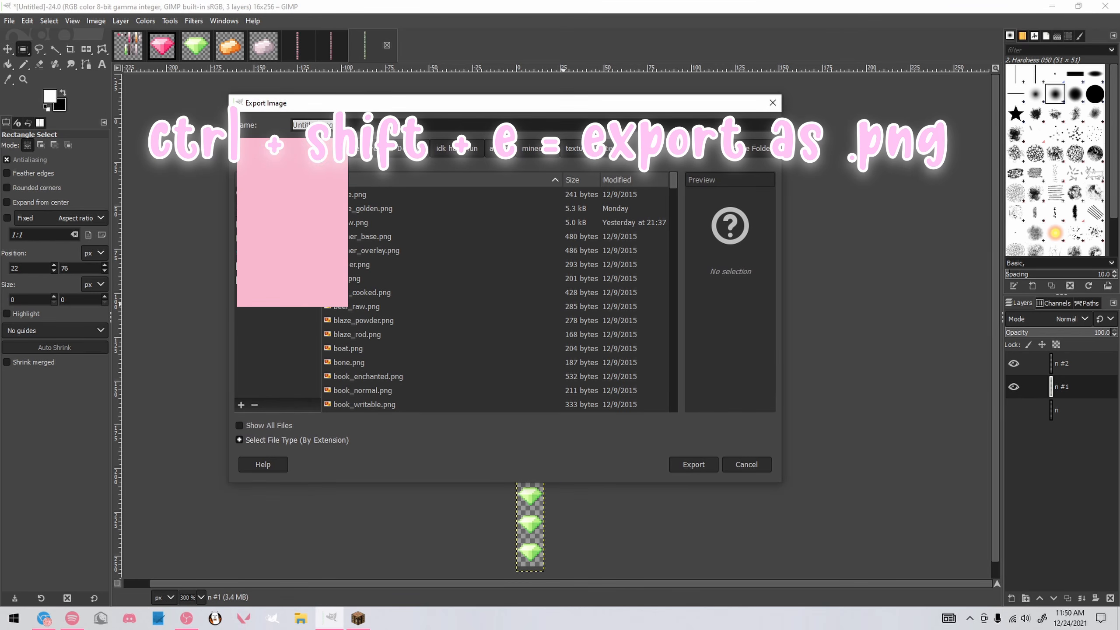
type("emerald")
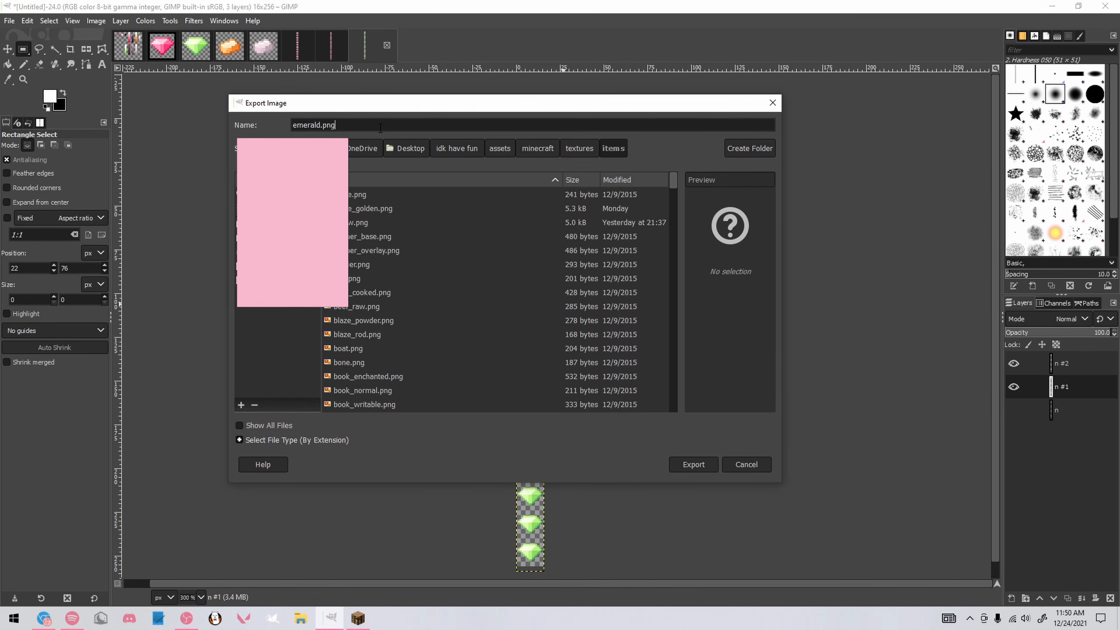
key("Return")
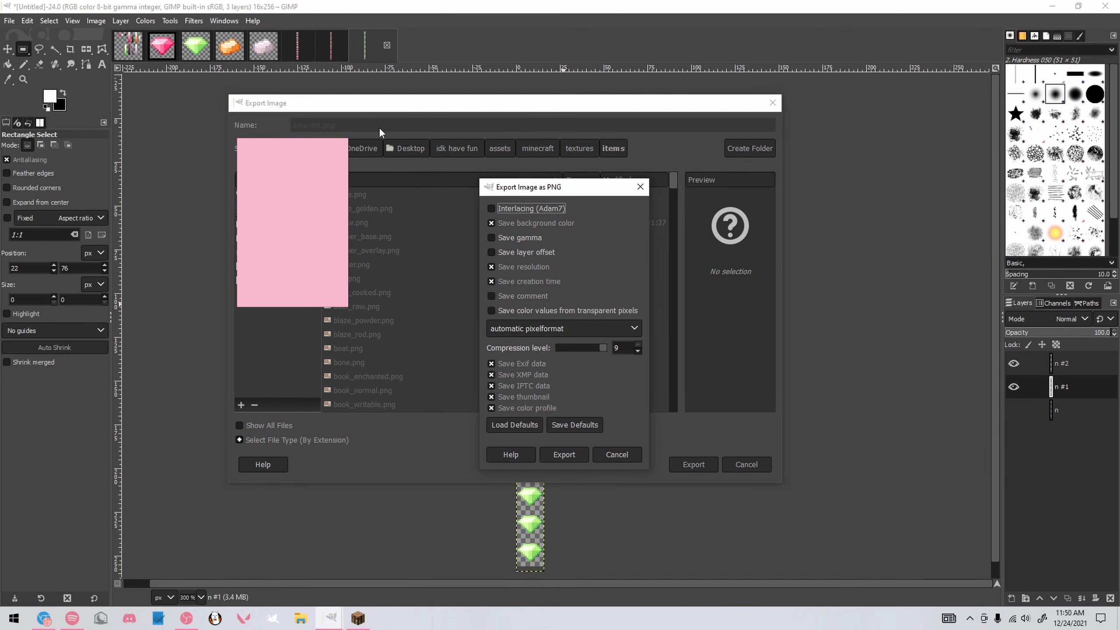
key("Return")
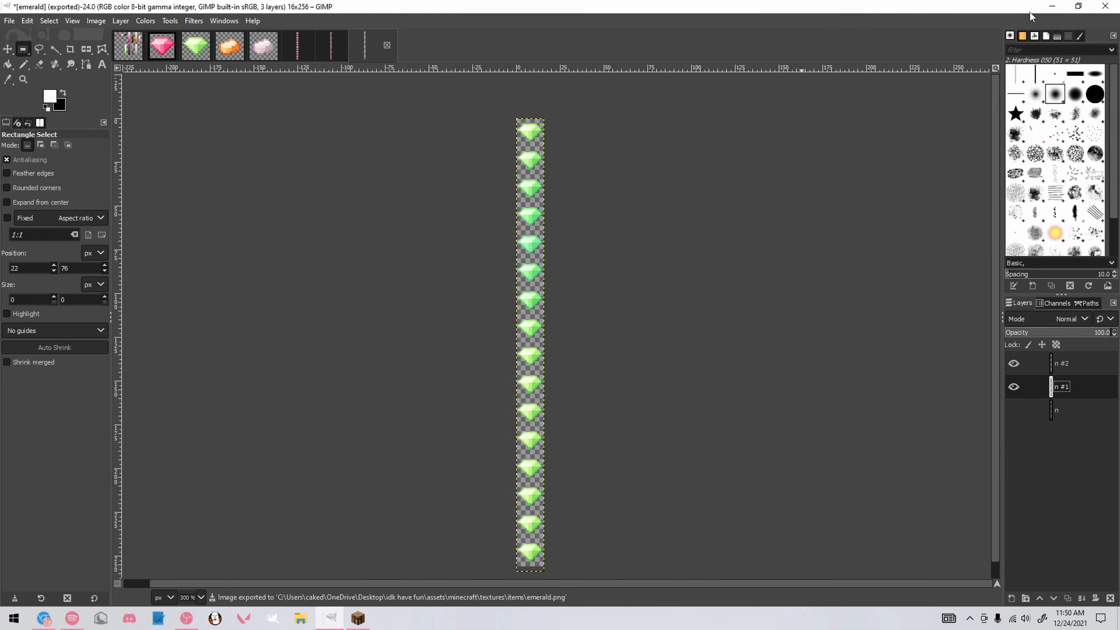
Switch to the desktop and open the folder idk have fun > assets > minecraft > textures > items
left_click(1051, 5)
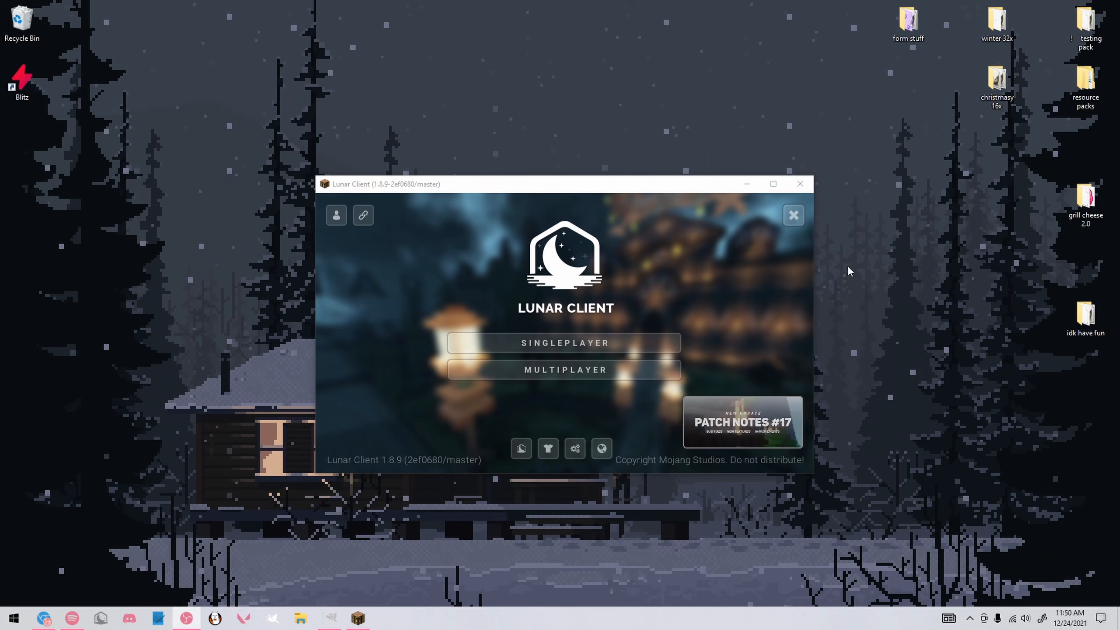
left_click(750, 184)
left_click(409, 206)
double_click(409, 206)
double_click(407, 204)
double_click(406, 278)
left_click(405, 291)
double_click(404, 291)
scroll(476, 284, "down", 5)
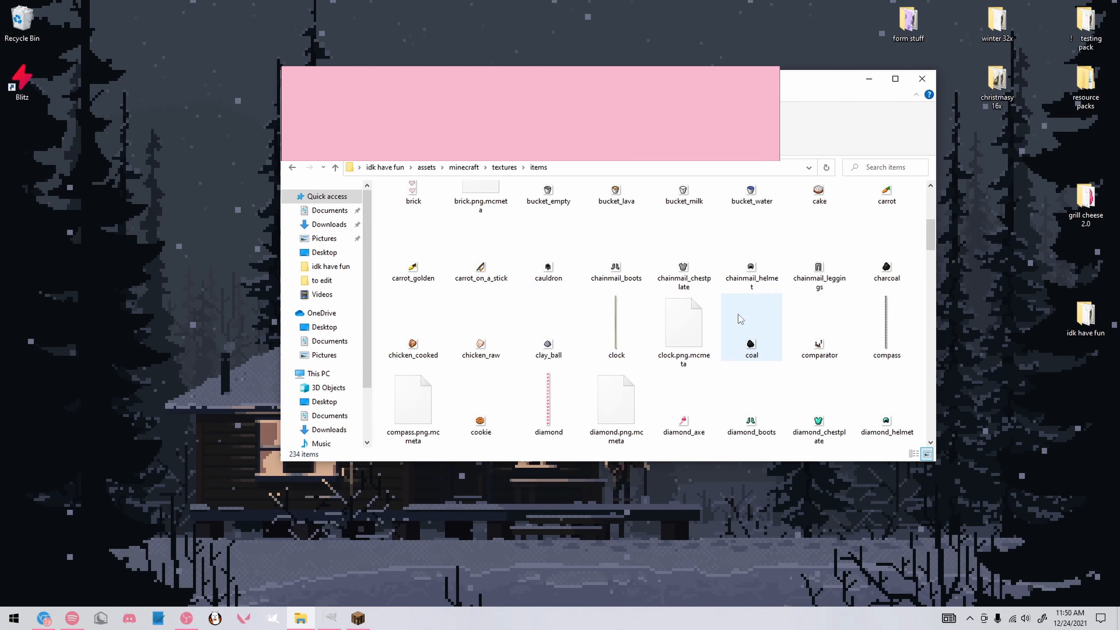
Copy diamond.png.mcmeta to the desktop and rename the copy emerald.png.mcmeta
left_click(629, 377)
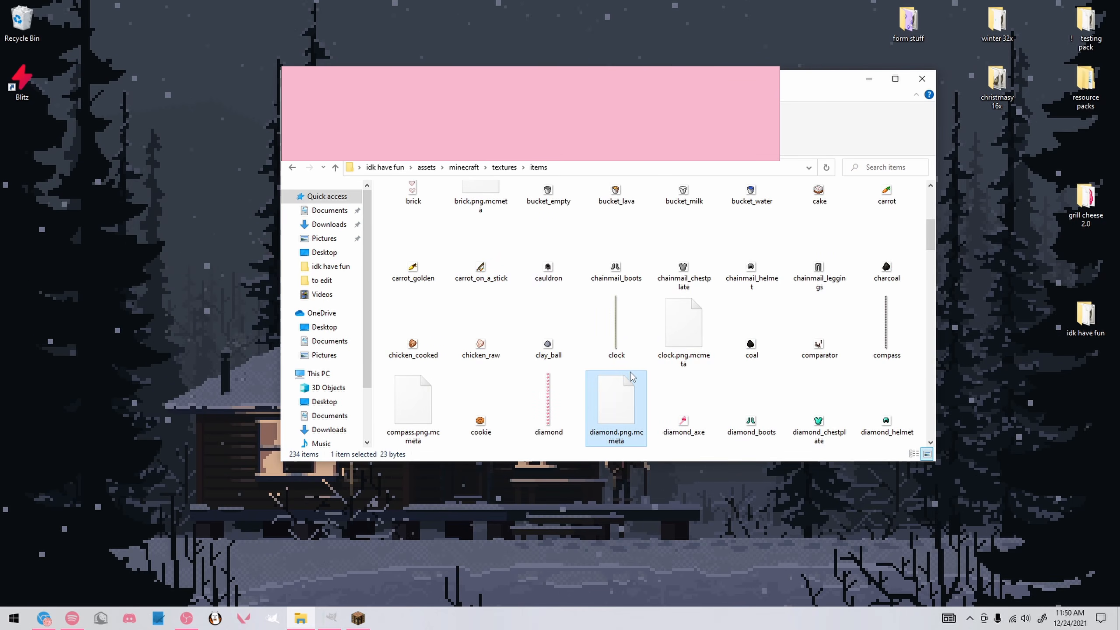
left_click(185, 397)
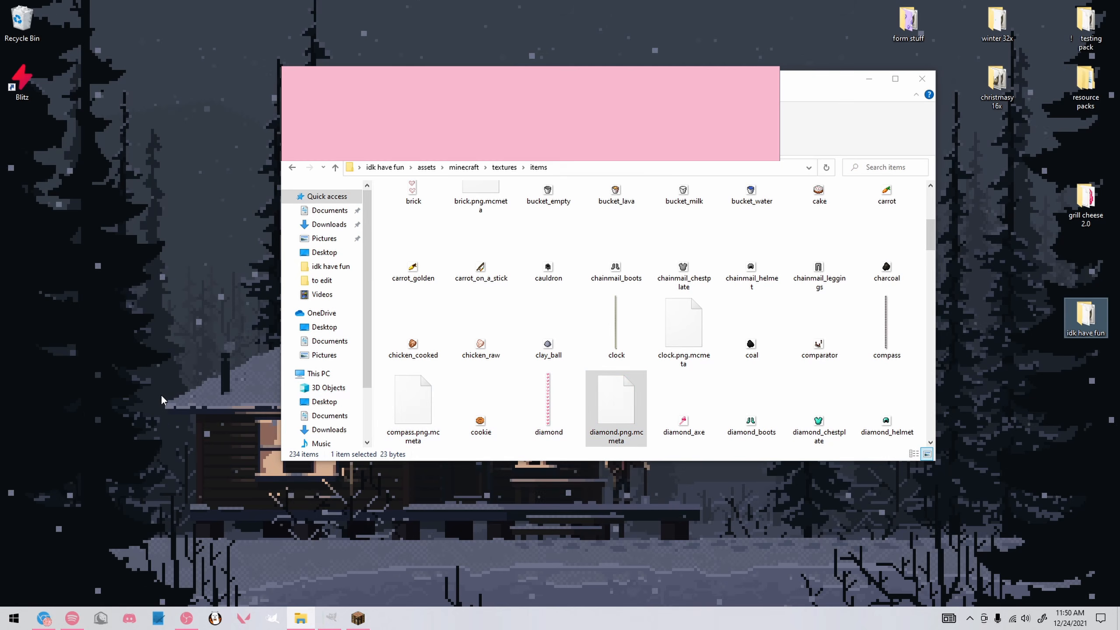
key("ctrl+v")
right_click(15, 137)
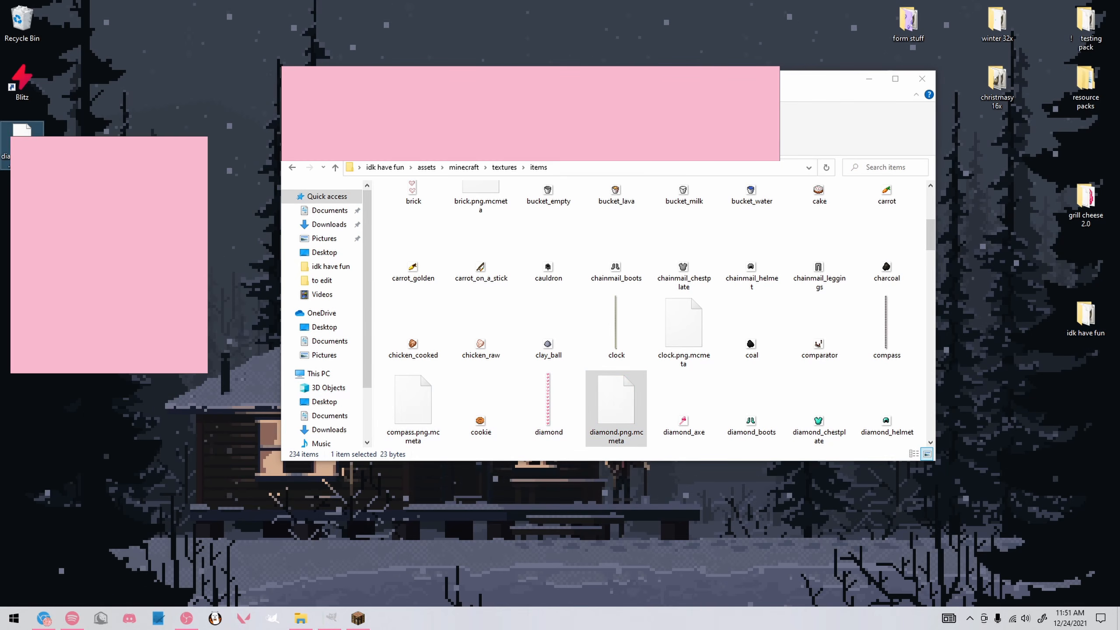
left_click(44, 394)
left_click(26, 158)
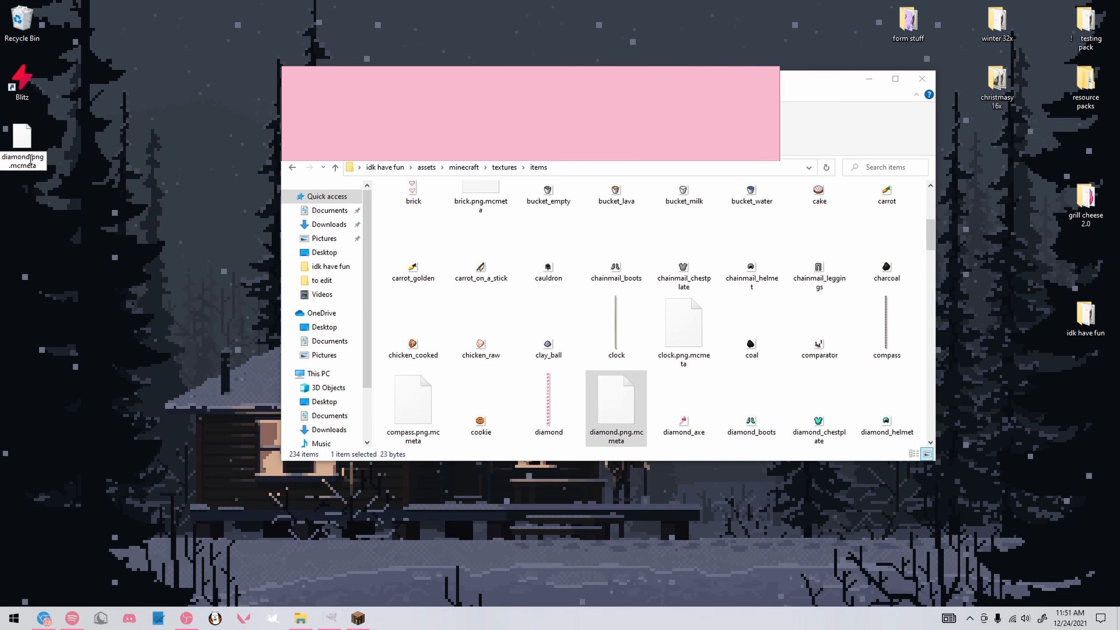
key("shift+Home")
type("eme")
key("Return")
Move emerald.png.mcmeta from the desktop into the items folder and close the folder window
left_click_drag(22, 137, 617, 397)
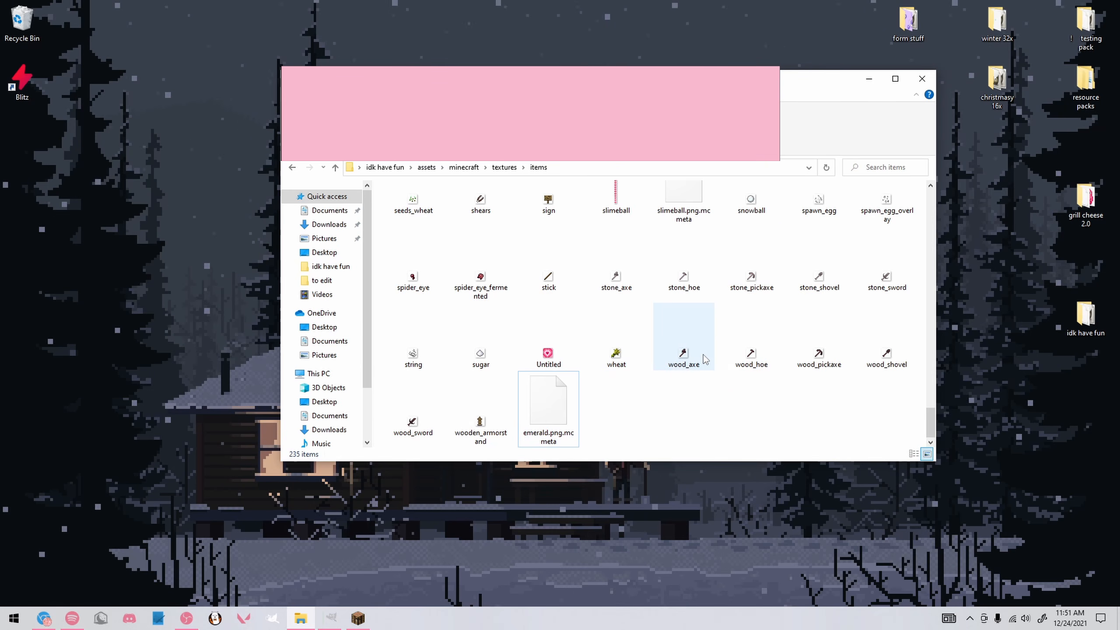
key("e")
left_click(921, 78)
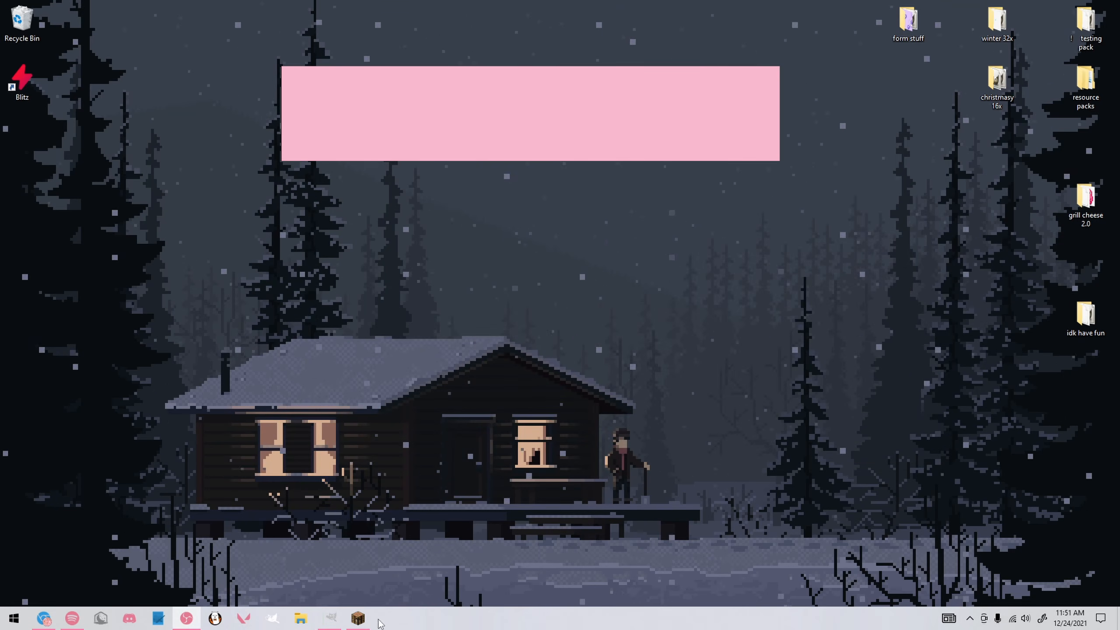
Switch to Lunar Client and look at the emerald in its item frame in the game world
left_click(357, 618)
left_click(550, 454)
left_click(496, 413)
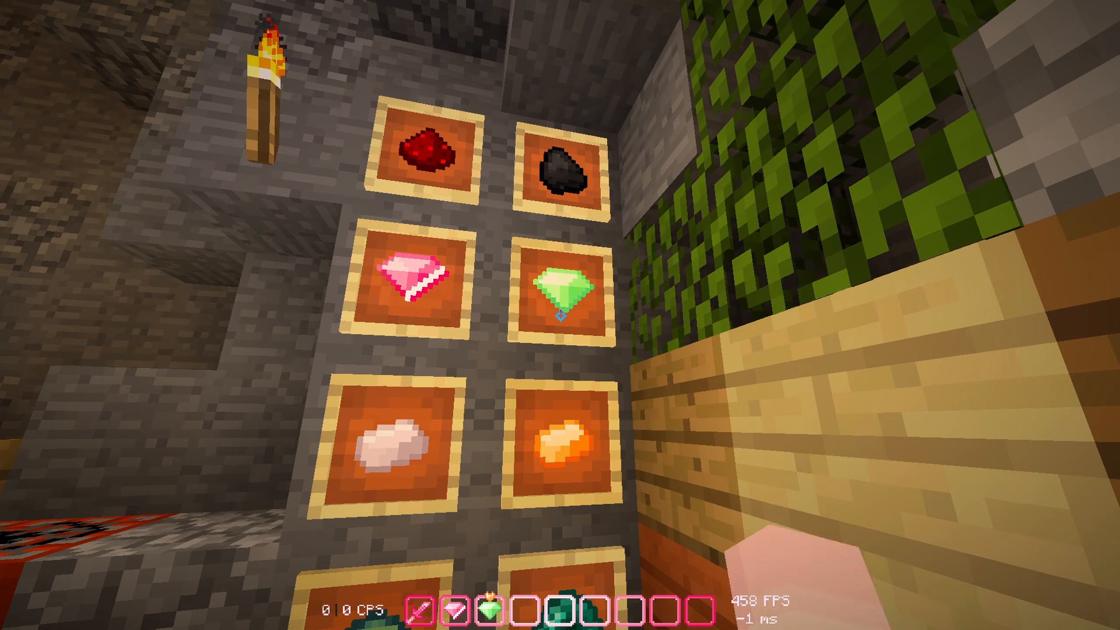
key("w")
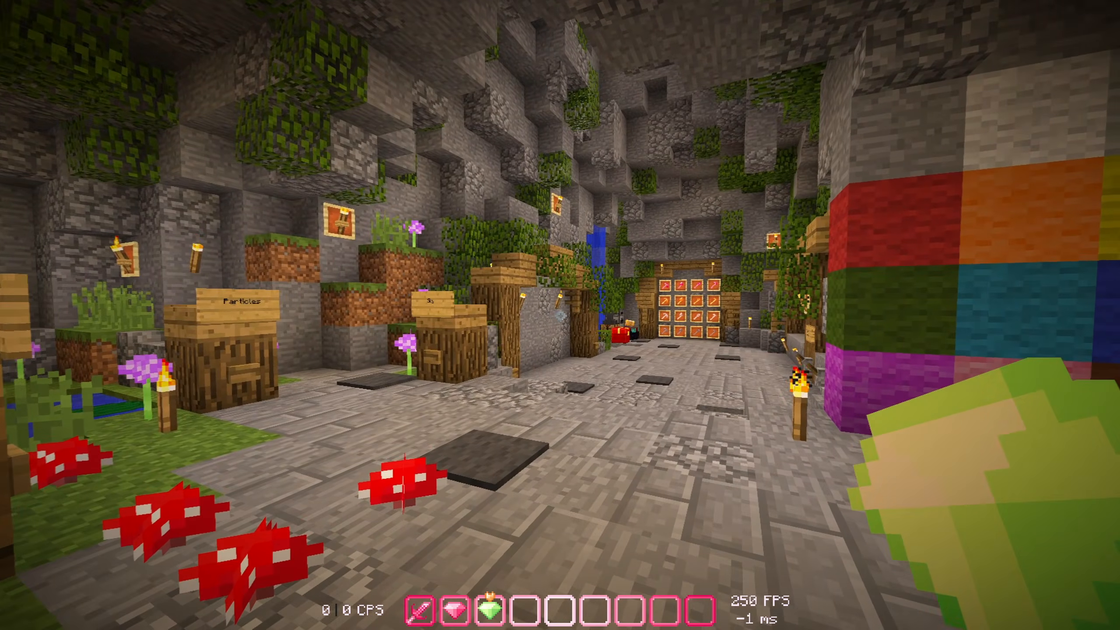
Examine the held emerald's animation in first-person and third-person views while walking around, and compare it with the diamond
key("F5")
key("F5")
key("F5")
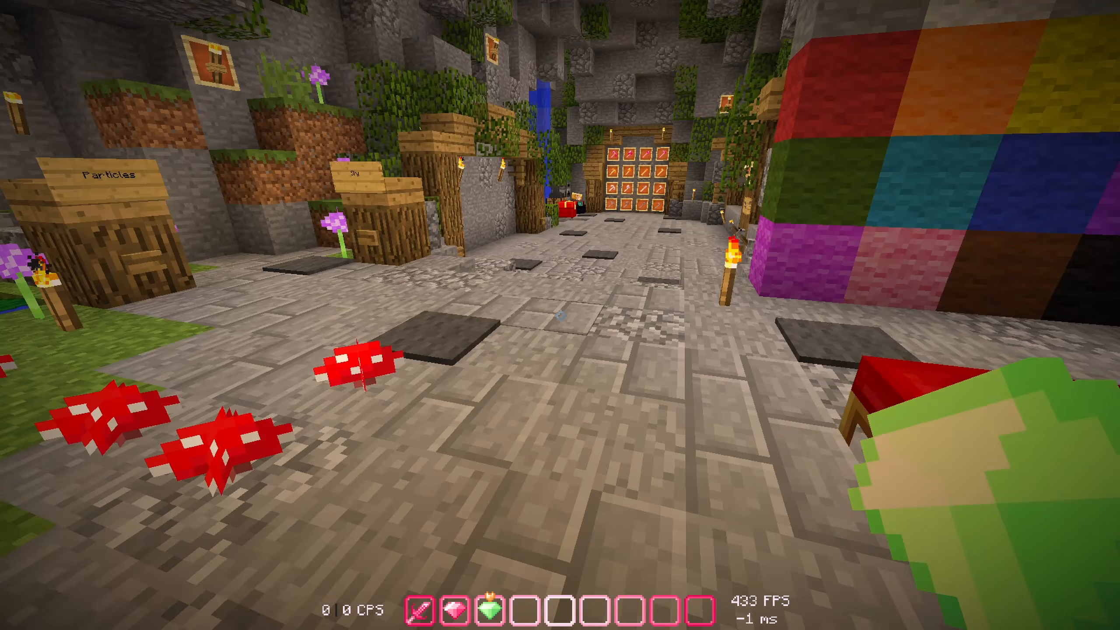
key("w")
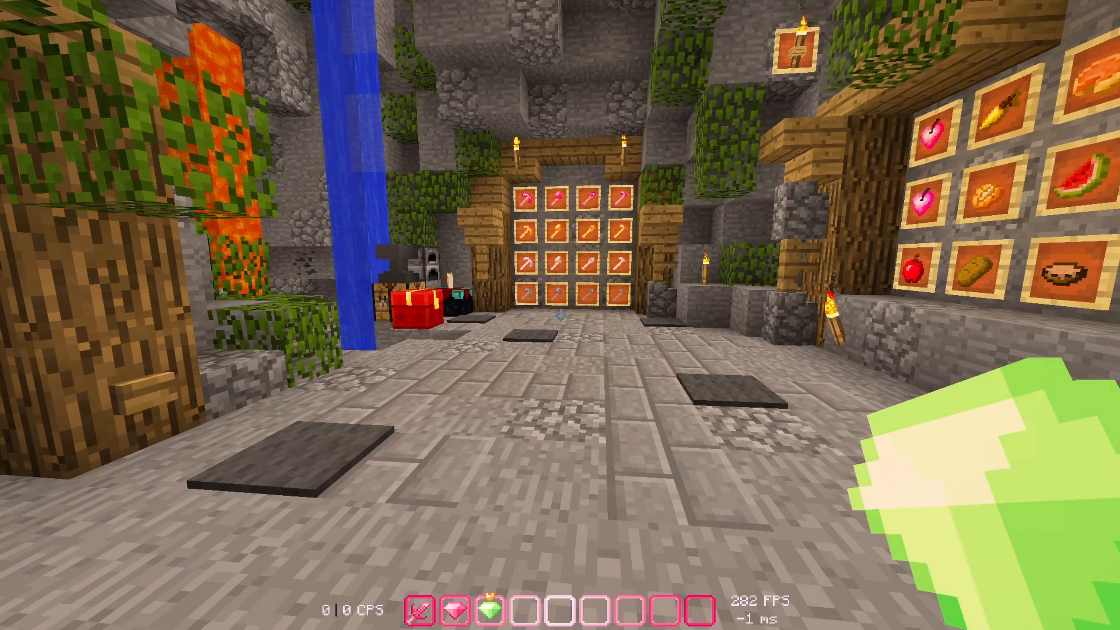
key("F5")
key("F5")
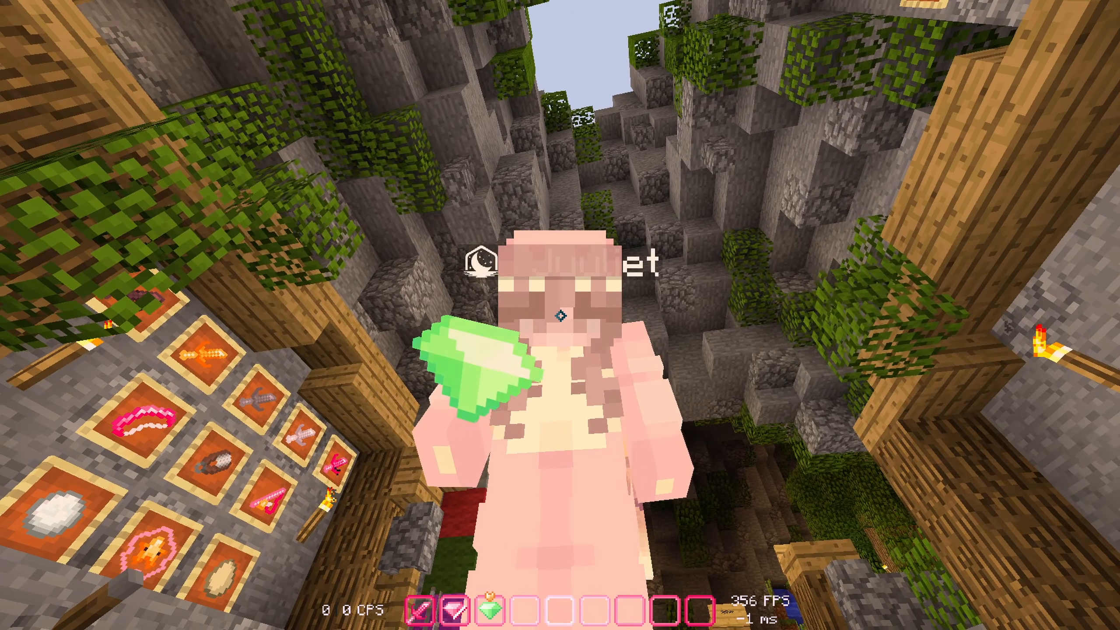
key("F5")
key("w")
key("2")
key("3")
key("w")
key("w")
key("w")
key("w")
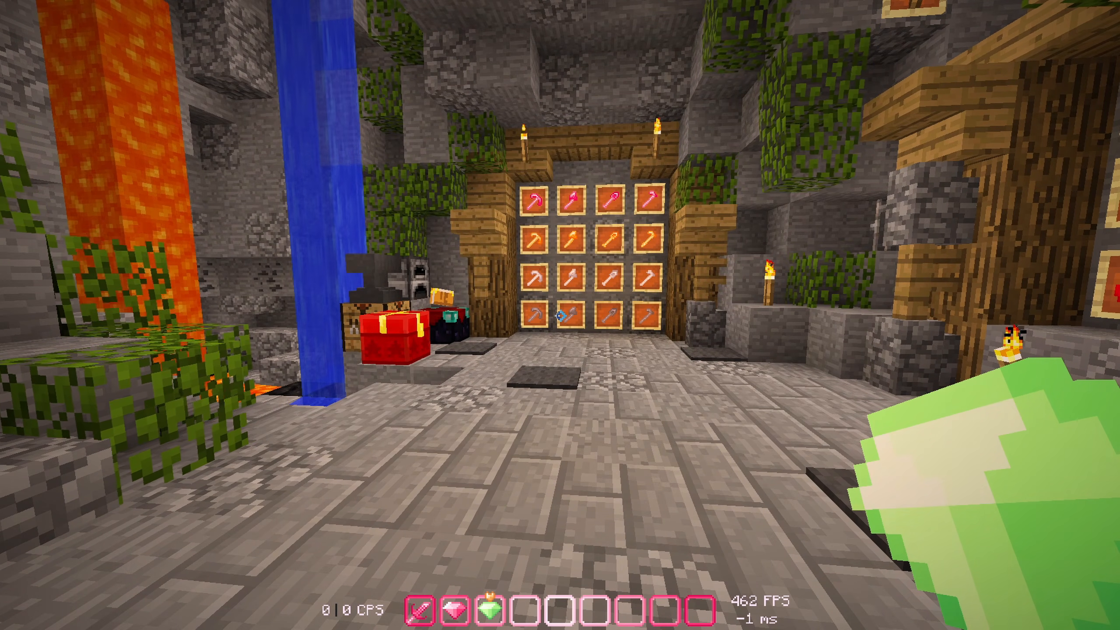
Switch back to GIMP, copy the fifth to eighth emeralds over the twelfth to fifteenth ones, and anchor the paste
key("Escape")
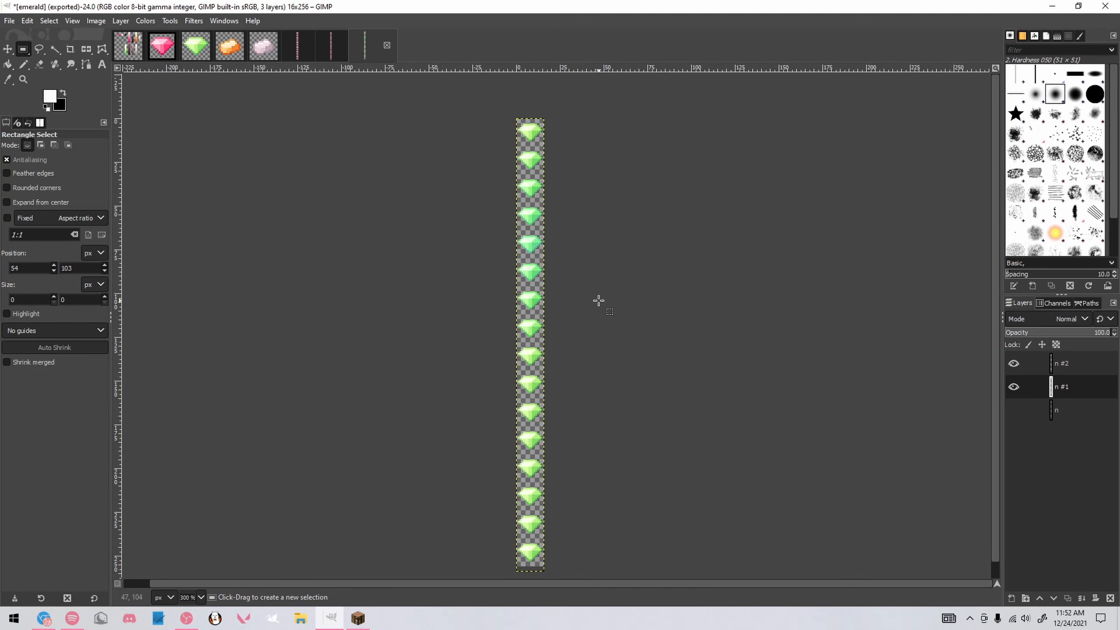
scroll(594, 296, "down", 2)
scroll(573, 282, "up", 2)
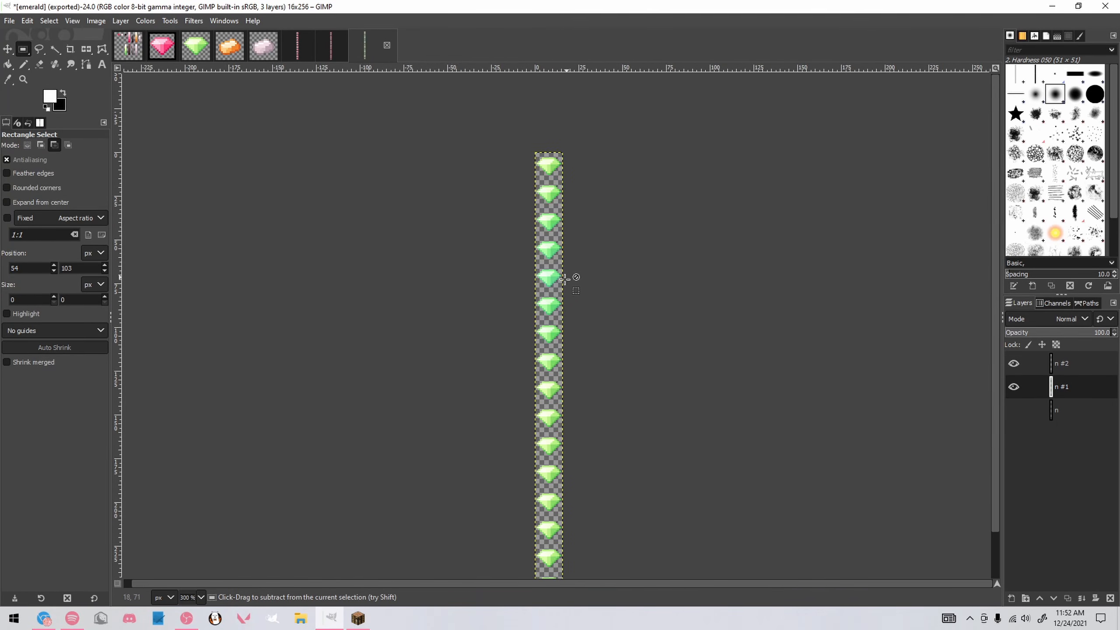
scroll(566, 277, "up", 2)
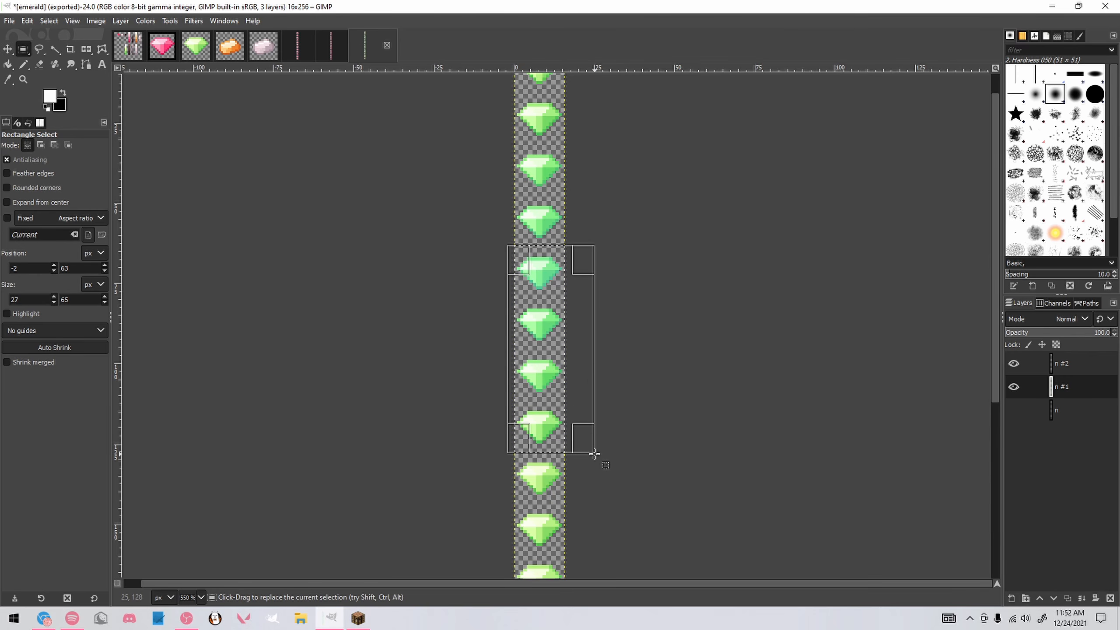
key("ctrl+v")
scroll(541, 508, "down", 2)
left_click_drag(530, 375, 532, 507)
scroll(543, 521, "up", 4)
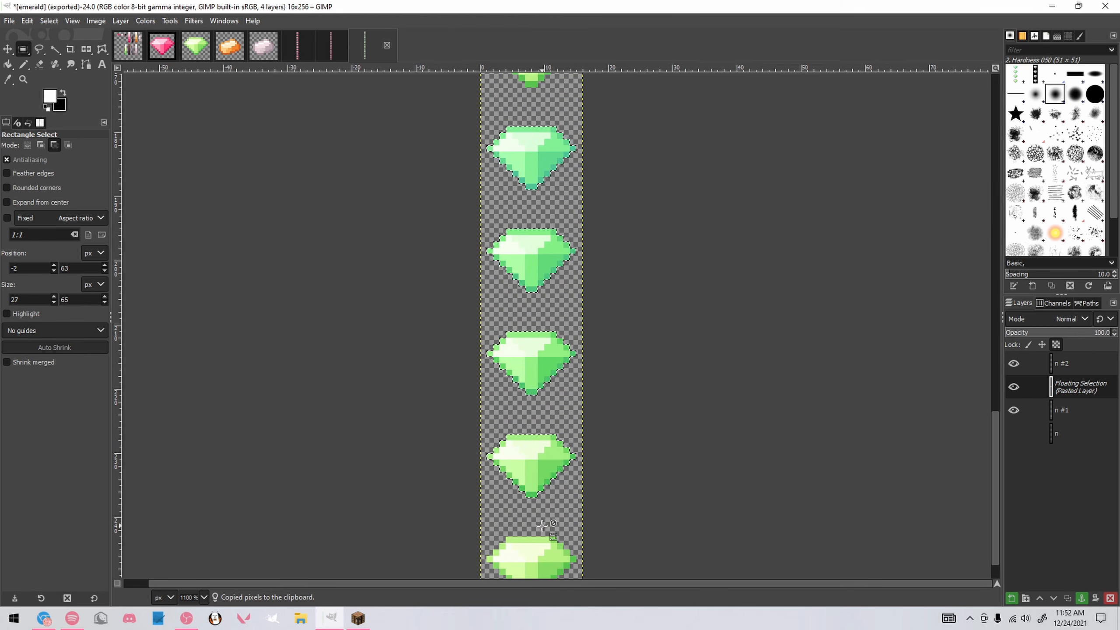
left_click(624, 506)
scroll(569, 503, "down", 1)
left_click(517, 506)
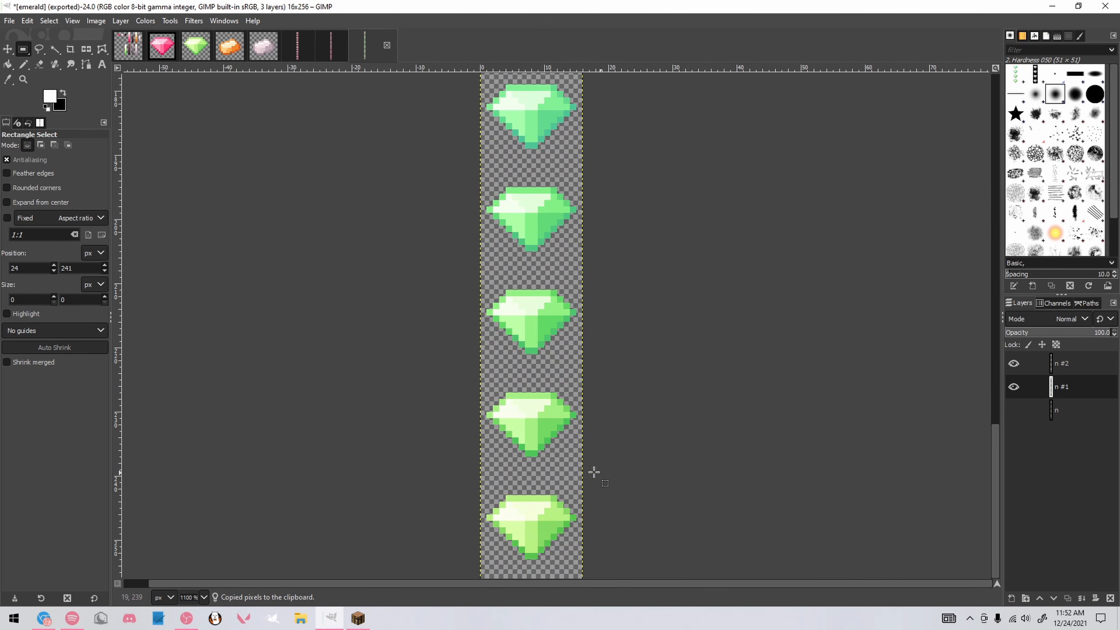
Copy the light tenth emerald and paste it over the eighth, seventh and sixth emeralds, anchoring the floating selection
scroll(567, 431, "down", 4)
scroll(554, 350, "up", 3)
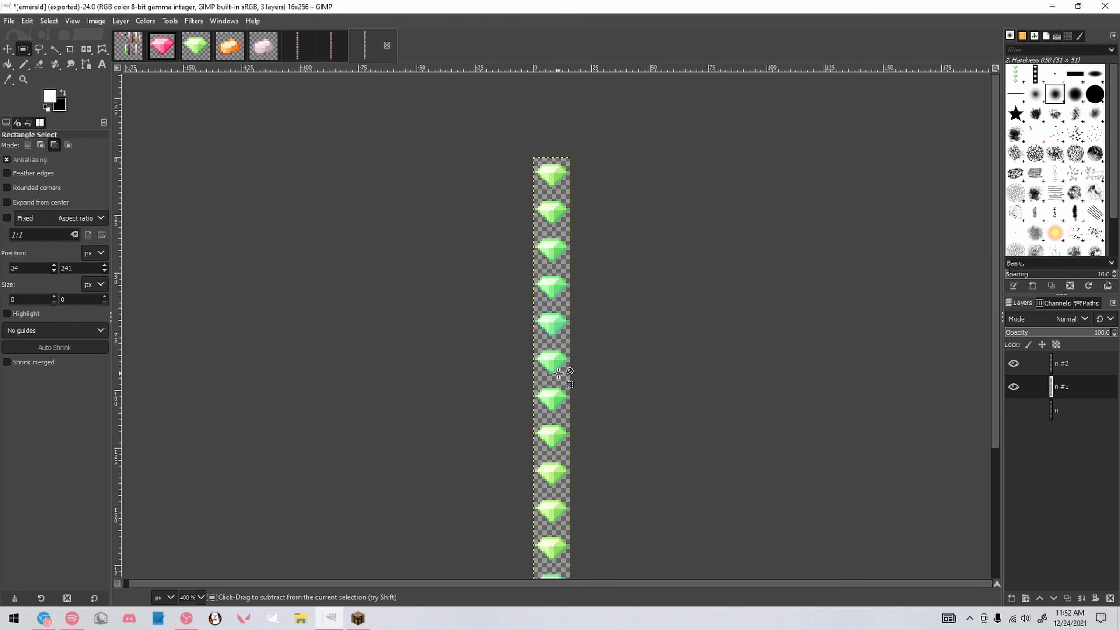
left_click_drag(508, 364, 592, 424)
key("ctrl+c")
key("ctrl+v")
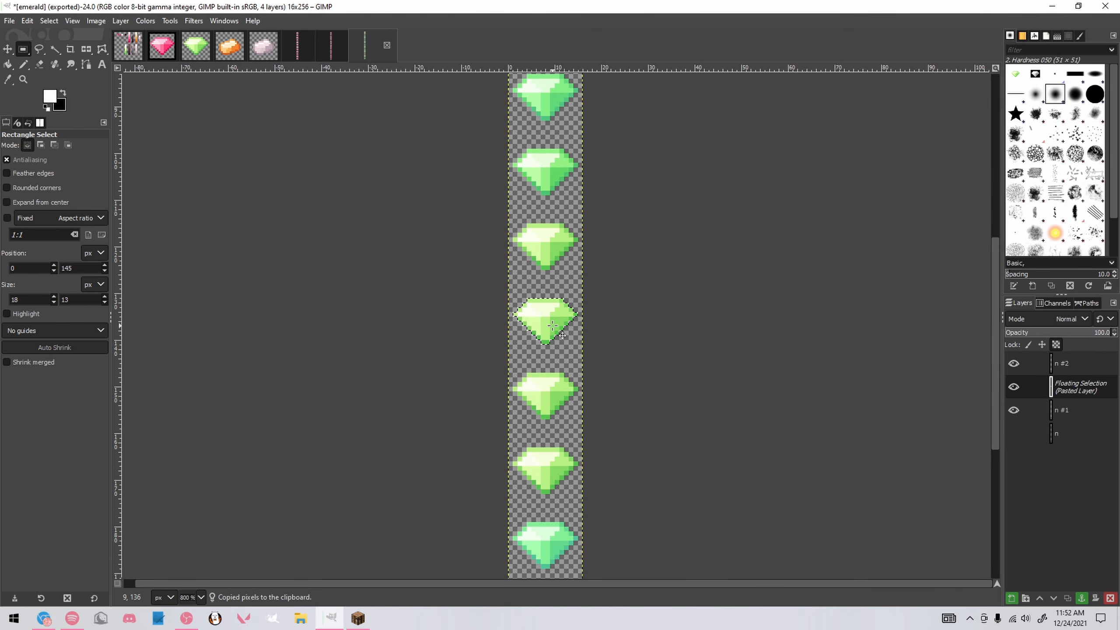
scroll(552, 325, "up", 3)
left_click_drag(546, 440, 555, 229)
scroll(548, 295, "down", 4)
scroll(551, 288, "up", 4)
left_click(597, 244)
scroll(596, 244, "down", 4)
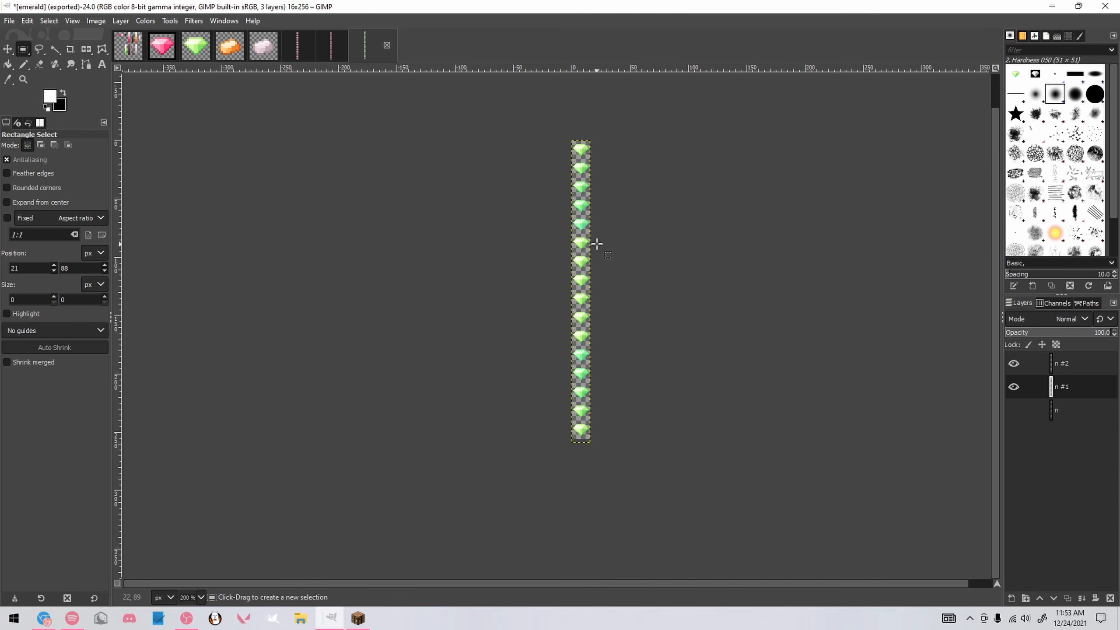
Select the sixth emerald's tile area and shift its hue by 50 with Hue-Saturation
scroll(613, 358, "up", 1)
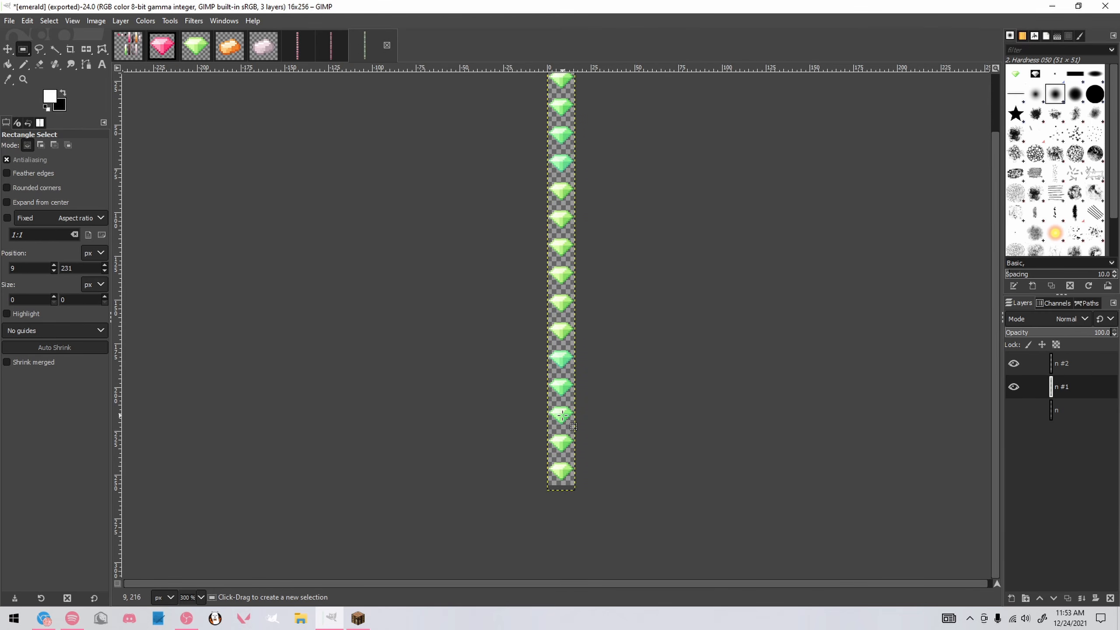
scroll(562, 139, "up", 2)
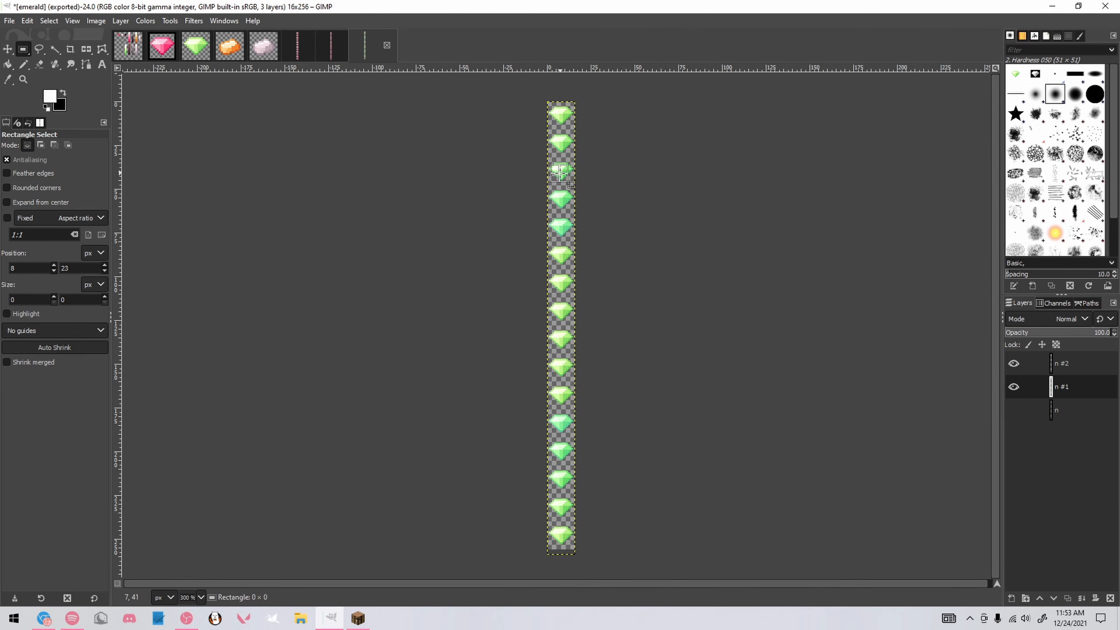
scroll(571, 256, "up", 3)
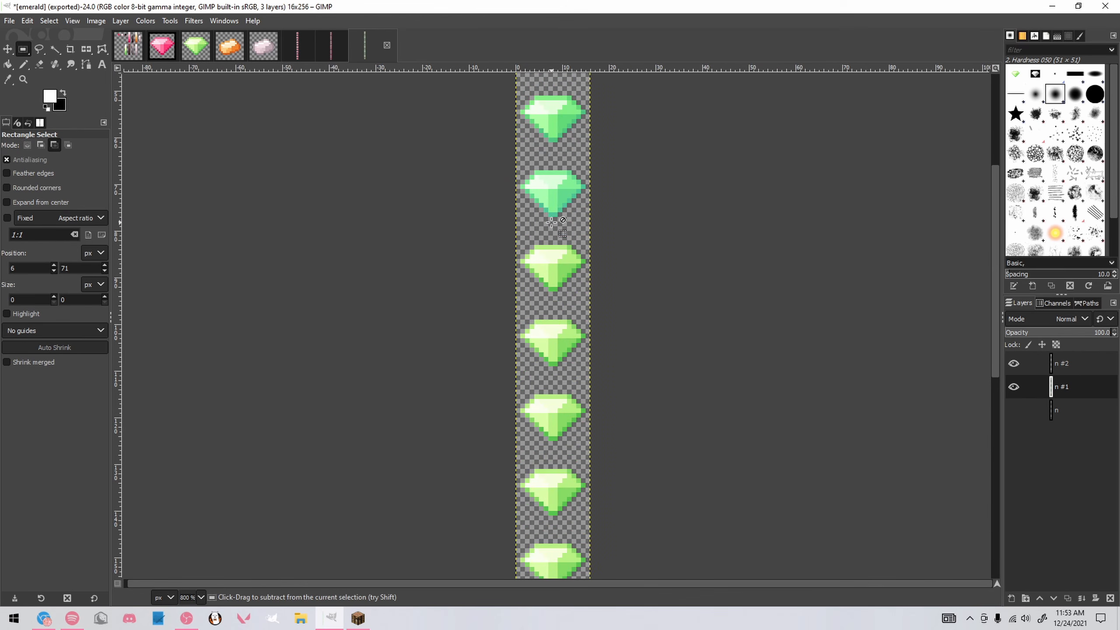
scroll(551, 222, "up", 1)
left_click_drag(609, 330, 609, 330)
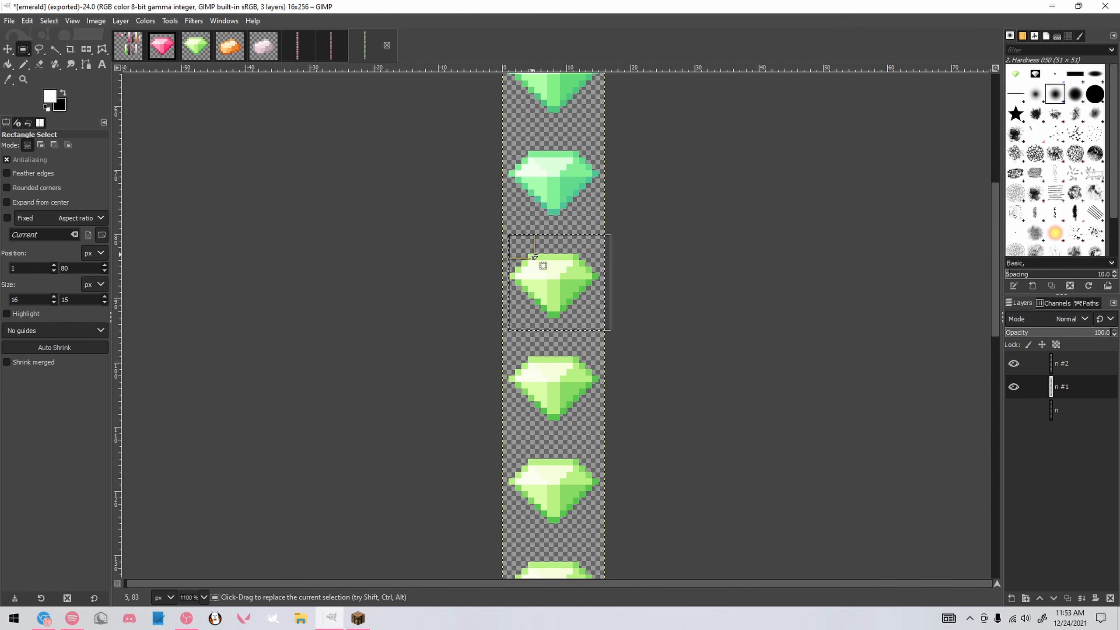
left_click(145, 20)
left_click(158, 77)
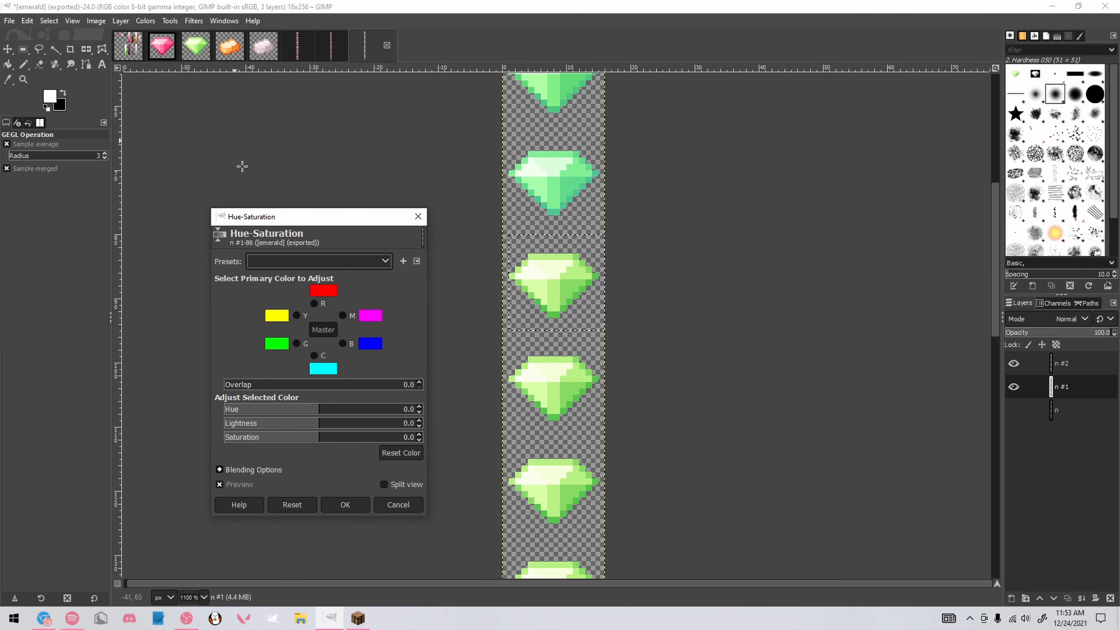
left_click(403, 411)
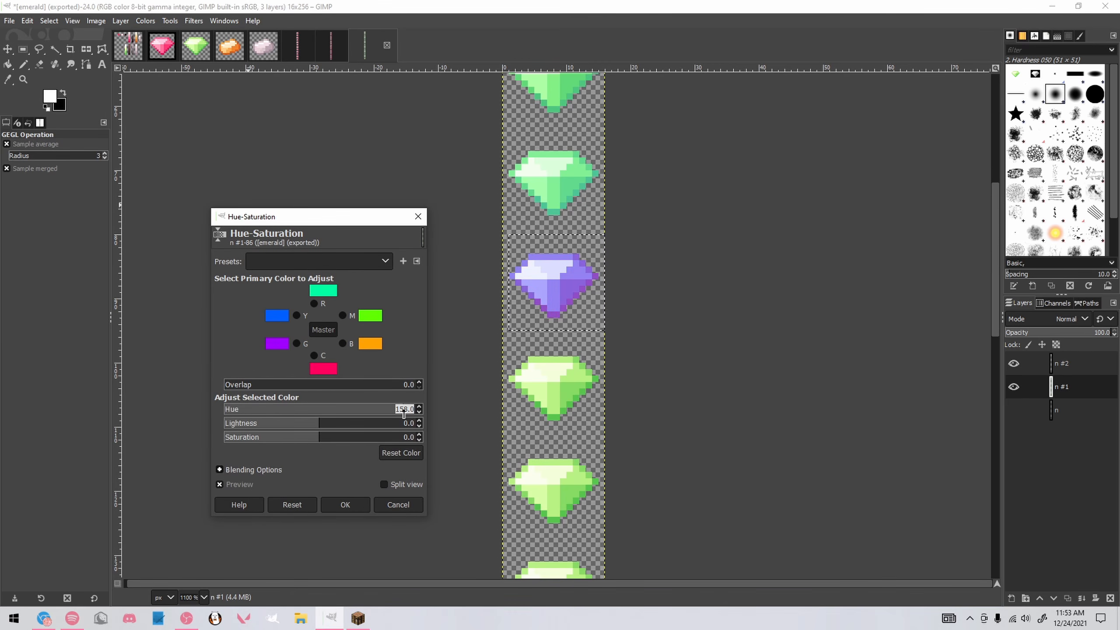
type("50")
key("Return")
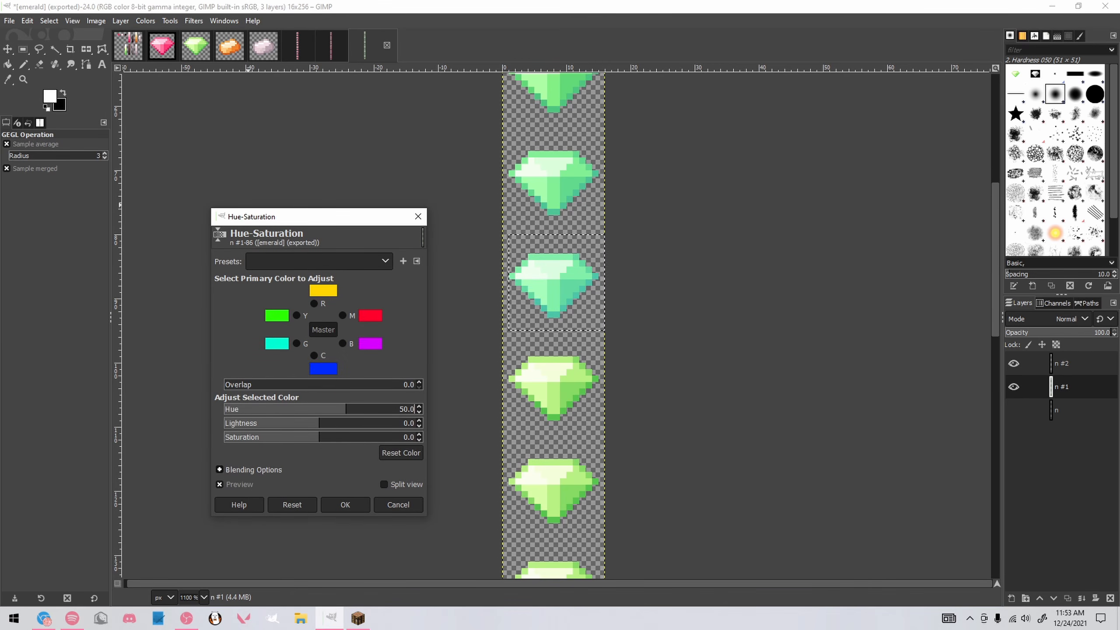
left_click(357, 499)
Select the eleventh emerald's tile area and shift its hue by 50 with Hue-Saturation
scroll(524, 394, "down", 5)
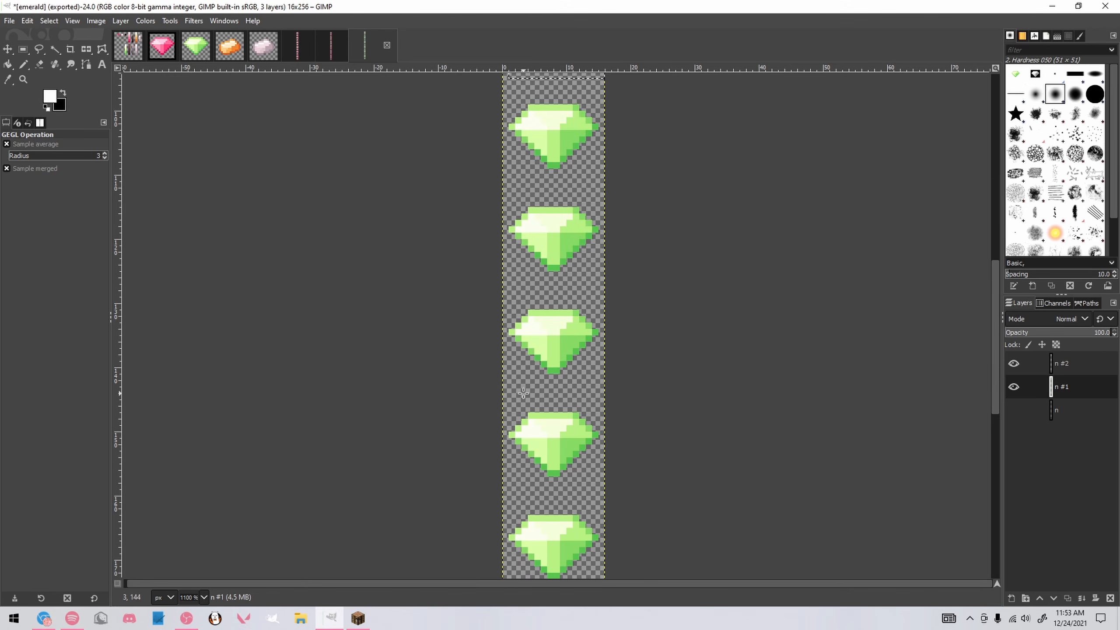
key("r")
scroll(523, 393, "down", 1)
left_click_drag(598, 472, 610, 472)
key("ctrl+shift+f")
left_click(387, 409)
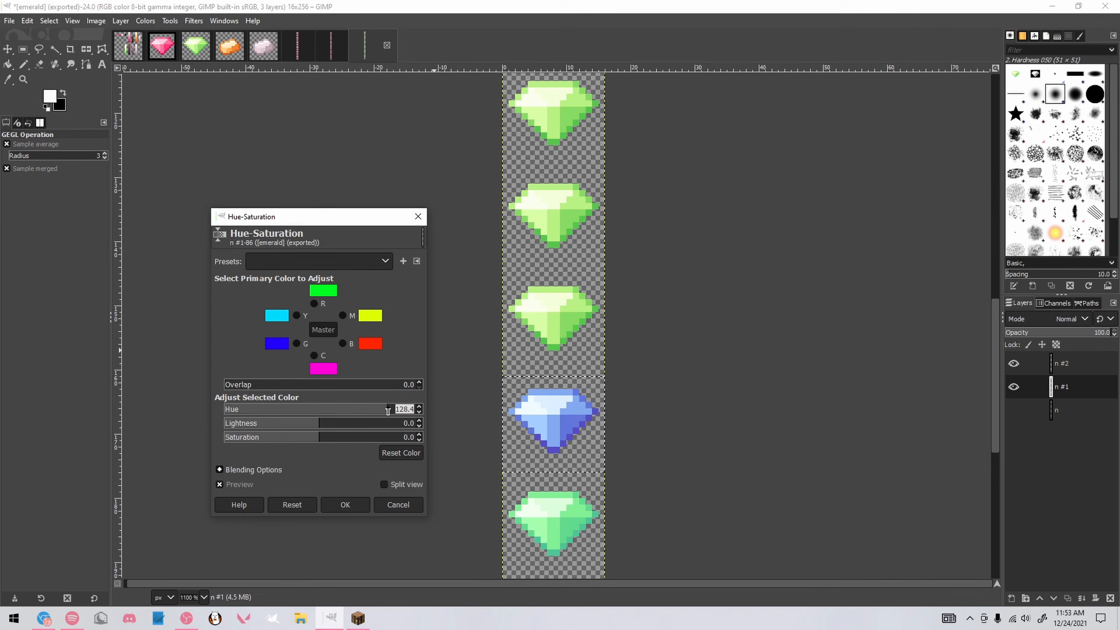
type("5")
key("Return")
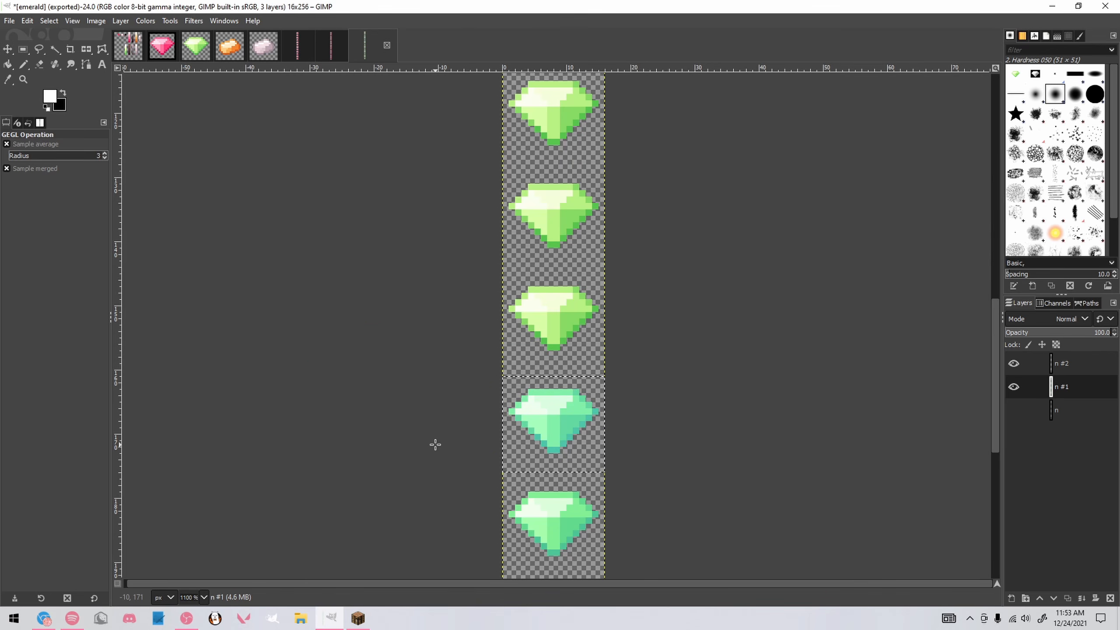
Shift the hue of the tenth and seventh emeralds by 60 with Hue-Saturation, selecting each tile area first
left_click_drag(501, 267, 633, 374)
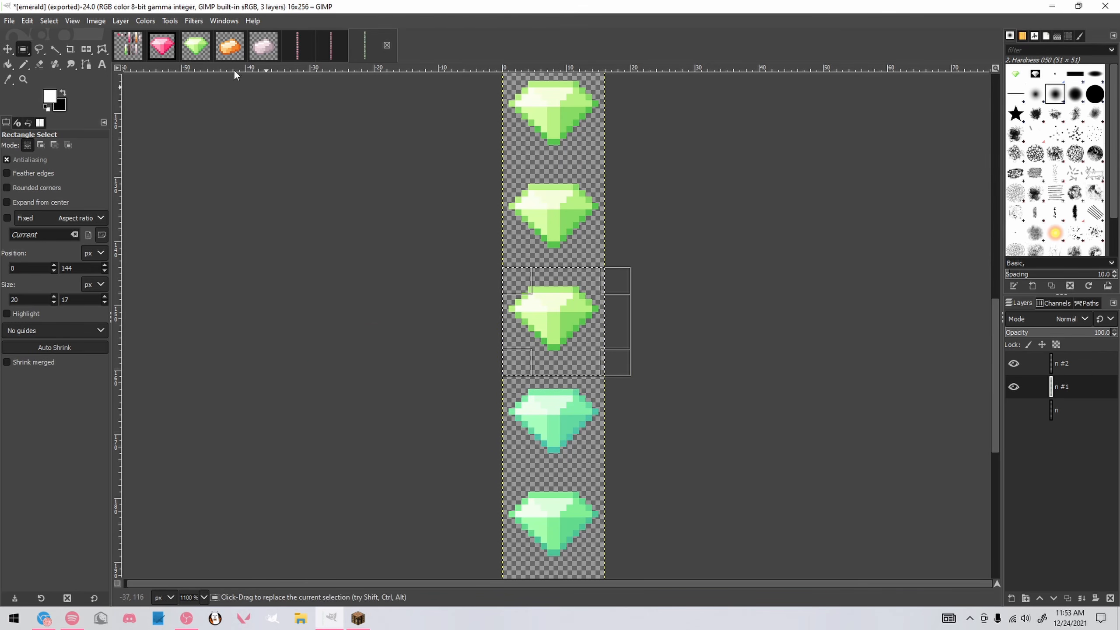
left_click(147, 22)
left_click(176, 76)
left_click(384, 411)
type("60")
key("Return")
left_click(708, 344)
scroll(565, 325, "up", 2)
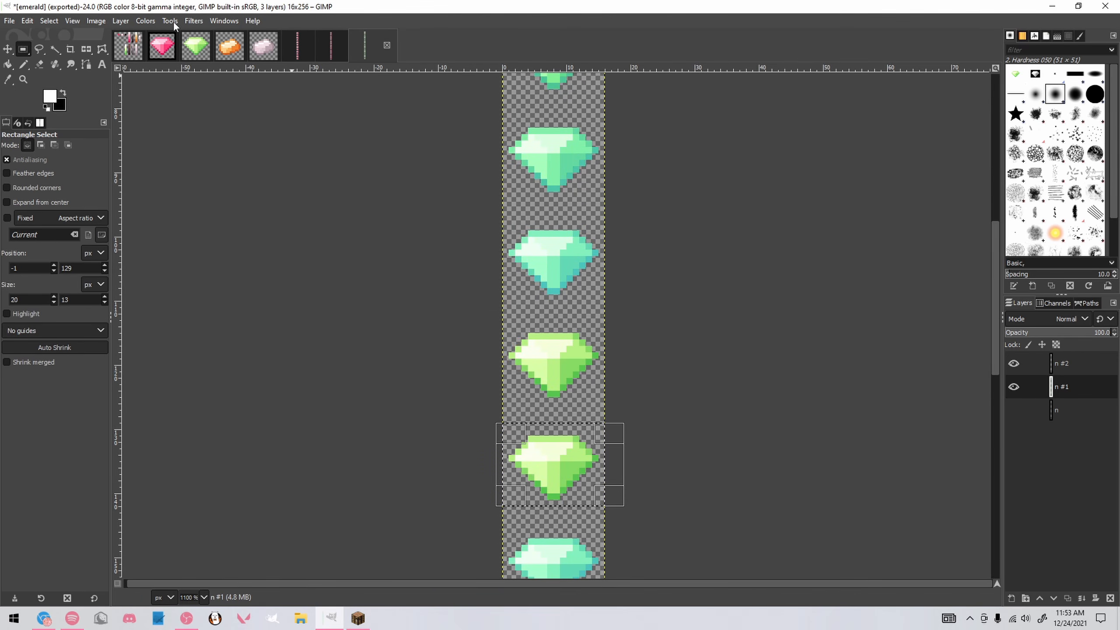
Shift the hue of the ninth and eighth emeralds by 70 with Hue-Saturation, one tile area at a time, and clear the selection
left_click(146, 21)
left_click(176, 75)
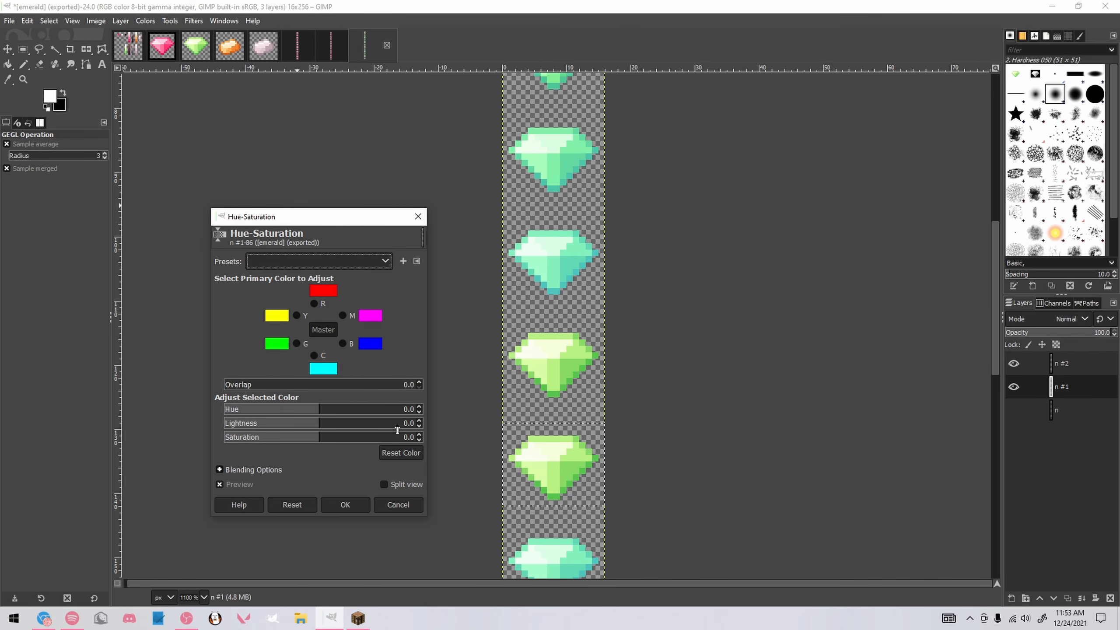
left_click(395, 422)
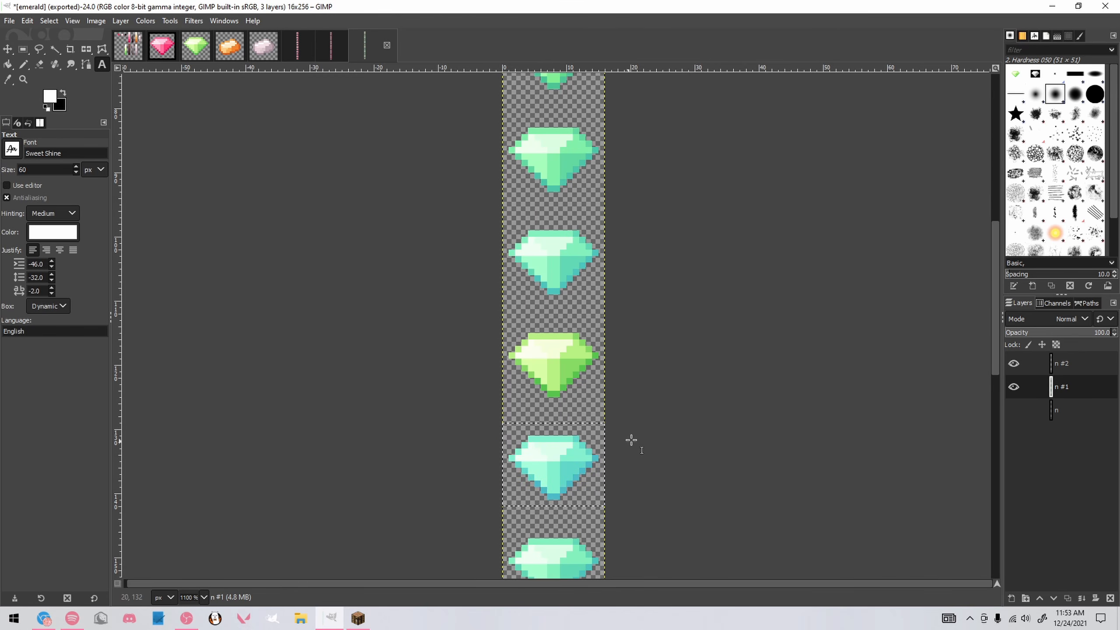
key("r")
left_click_drag(617, 409, 618, 409)
left_click(146, 21)
left_click(176, 75)
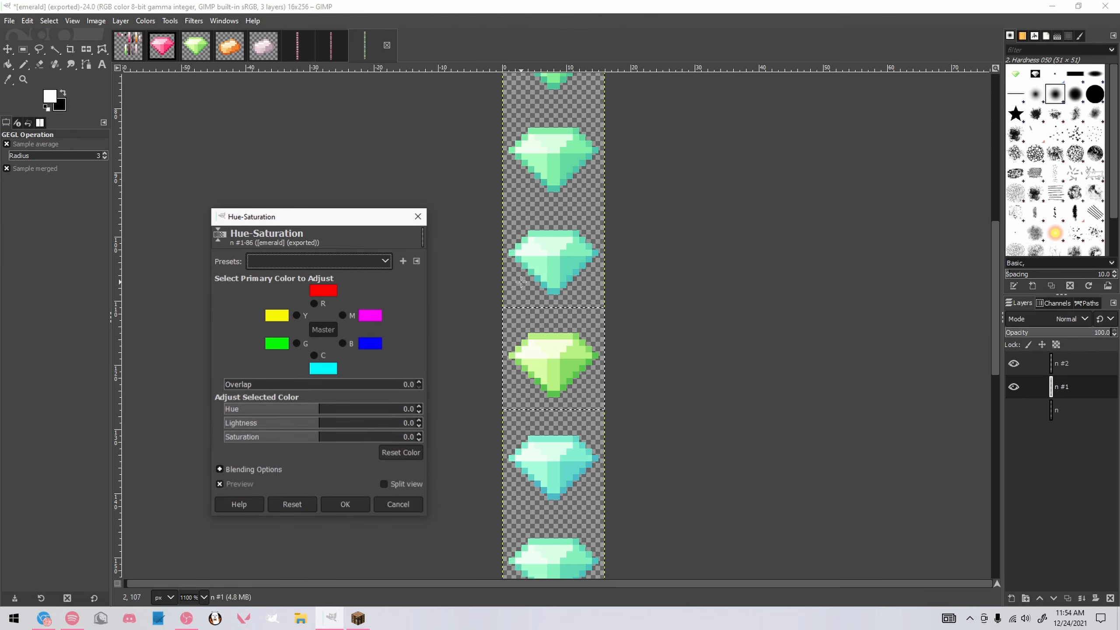
left_click(394, 411)
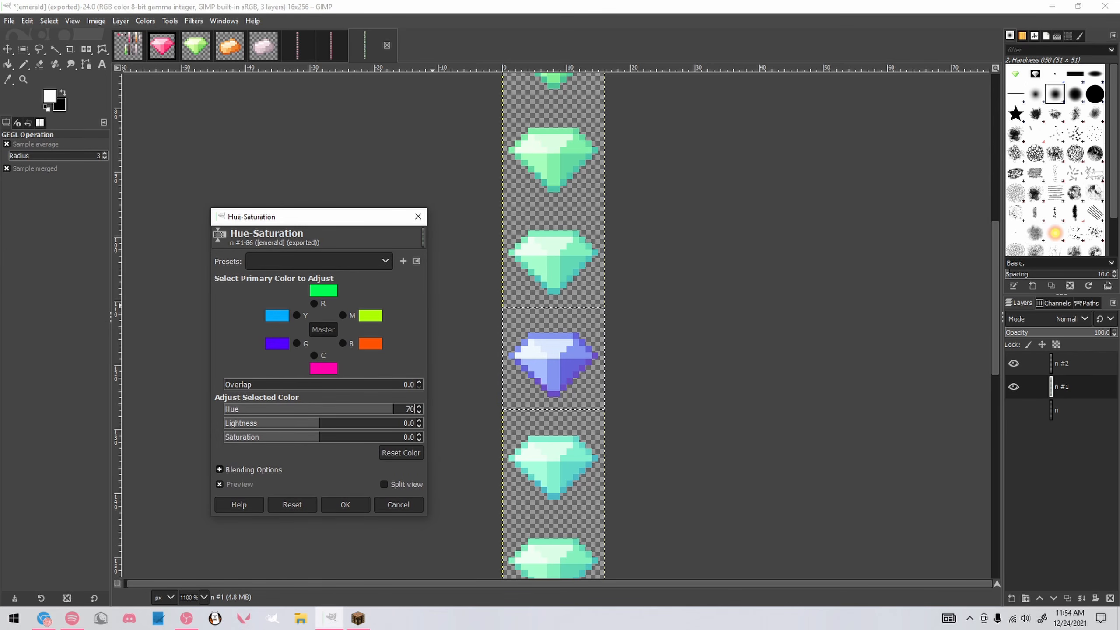
left_click(359, 503)
key("r")
left_click(685, 470)
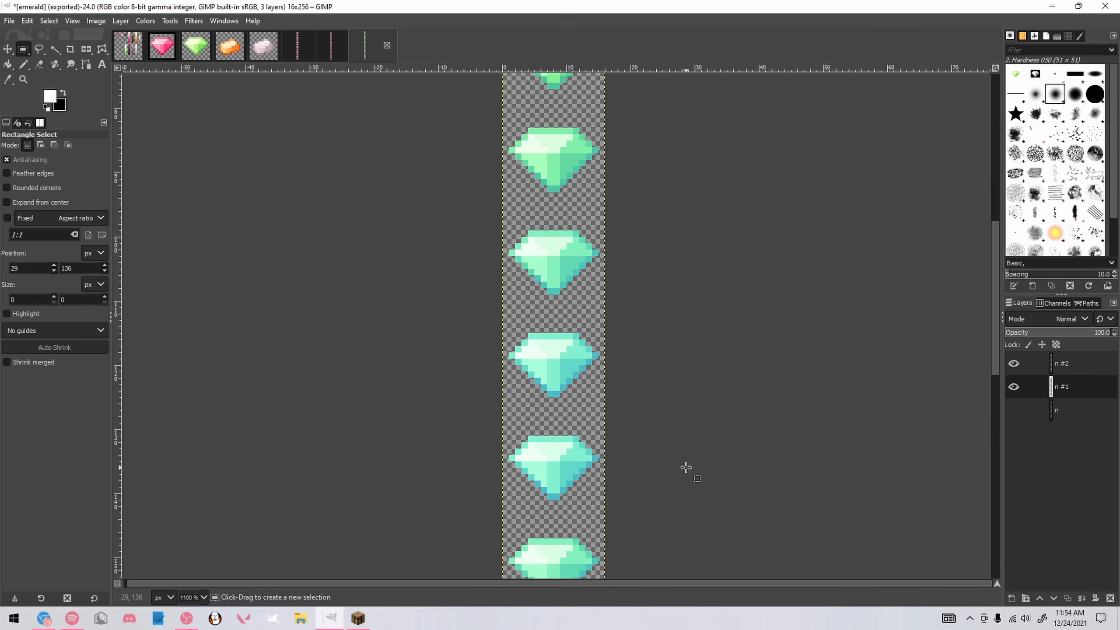
Export the recoloured strip as emerald.png in the resource pack's items textures folder, replacing the existing file
scroll(637, 460, "down", 4)
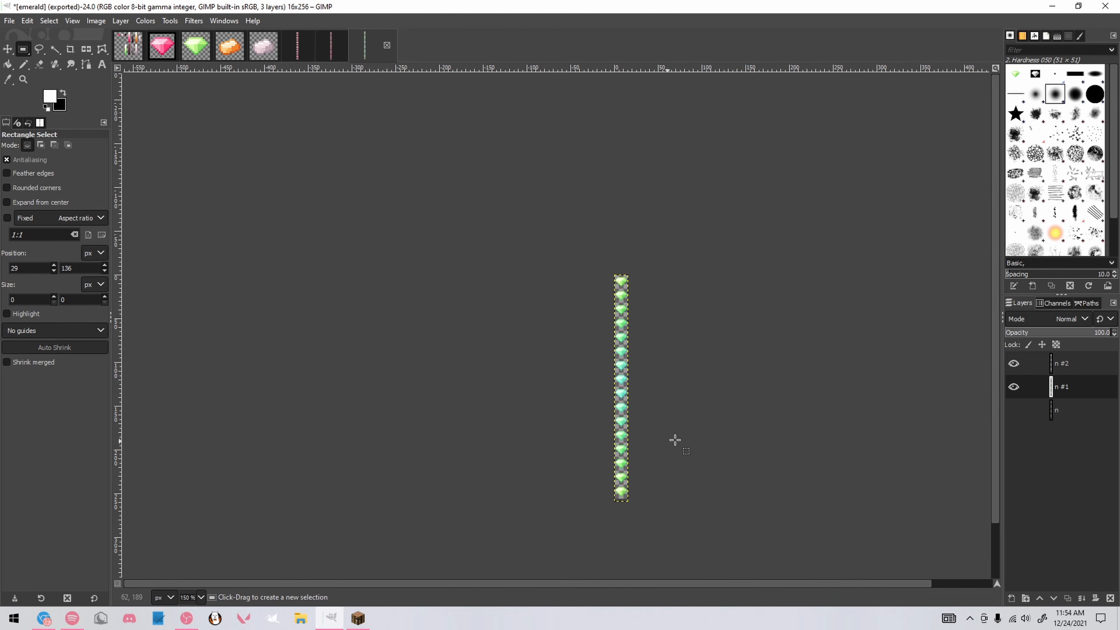
scroll(512, 438, "right", 3)
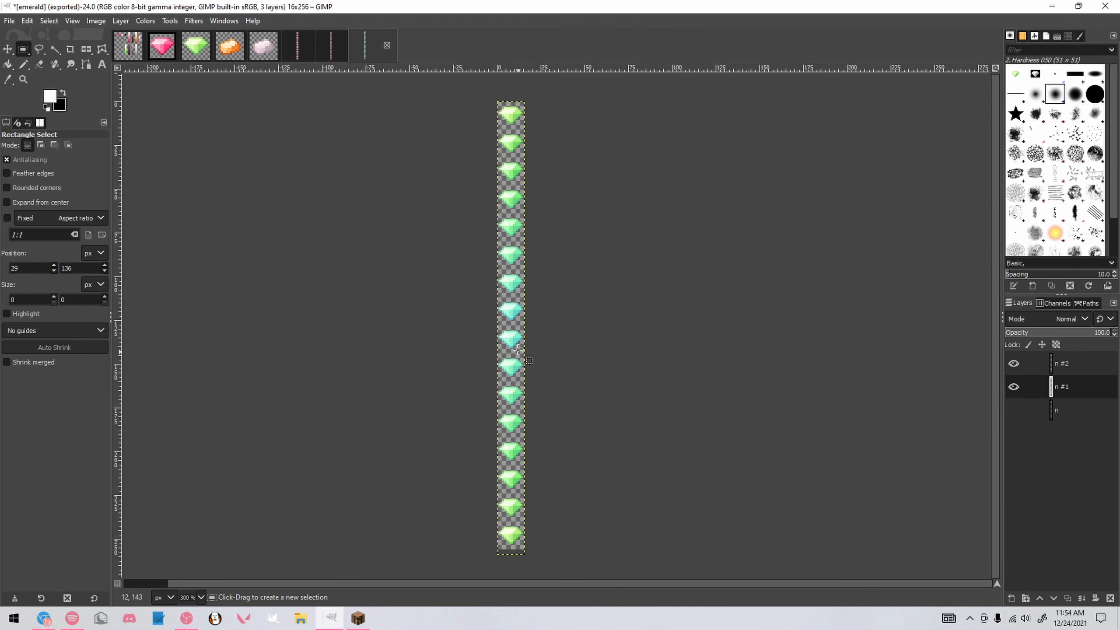
key("ctrl+shift+e")
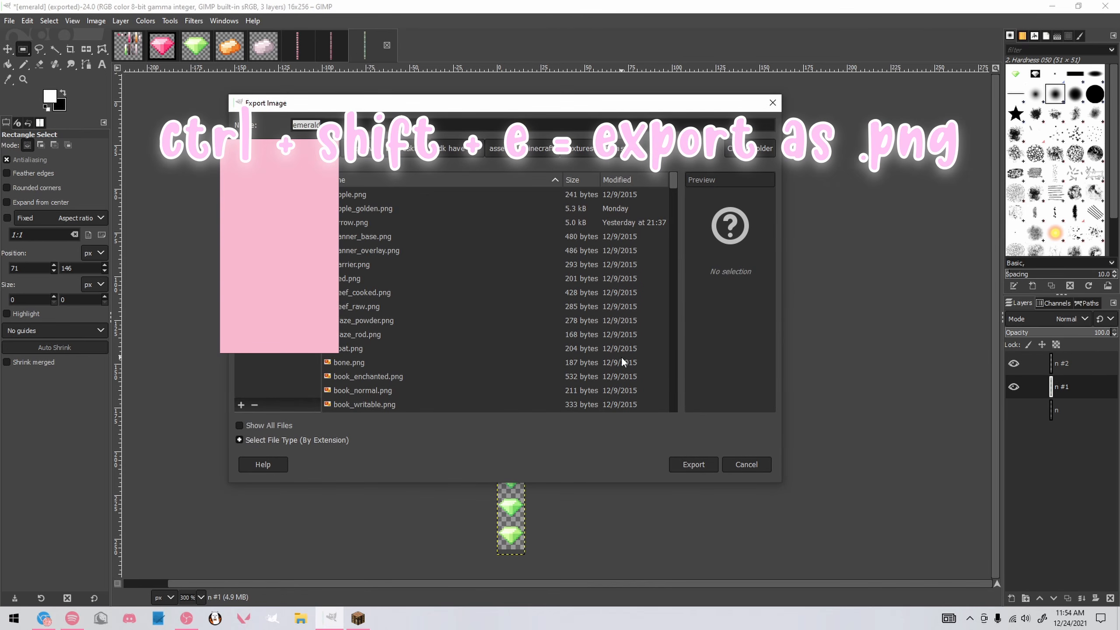
key("Return")
key("Return")
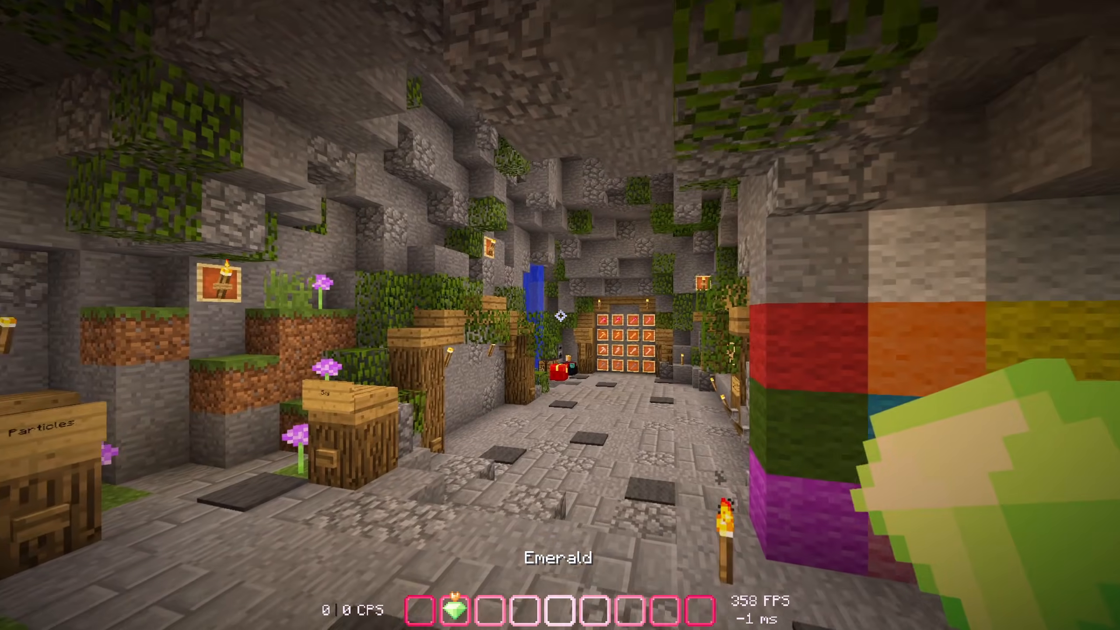
Switch to Minecraft and examine the held emerald's new colour cycle in first-person and third-person views
key("w")
key("F5")
key("F5")
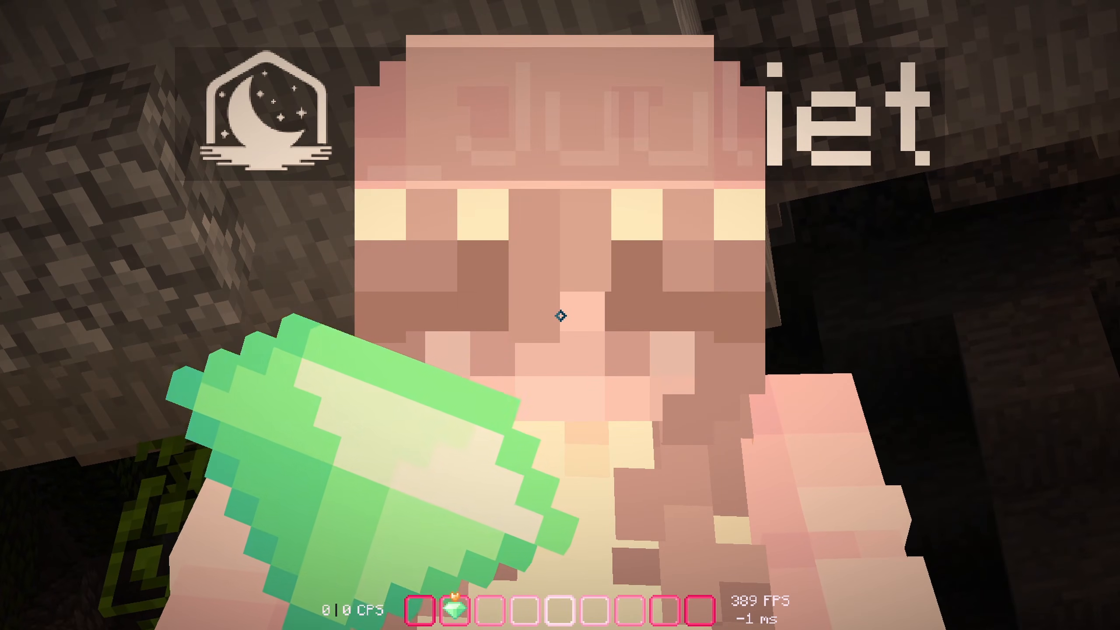
key("F5")
key("w")
key("w")
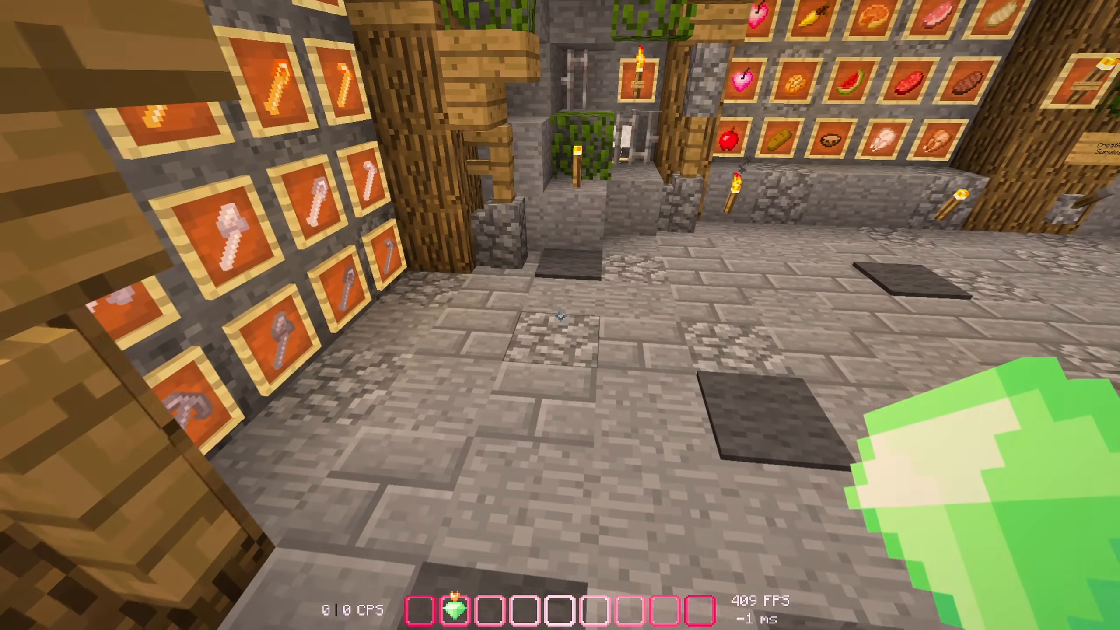
key("w")
key("F5")
key("F5")
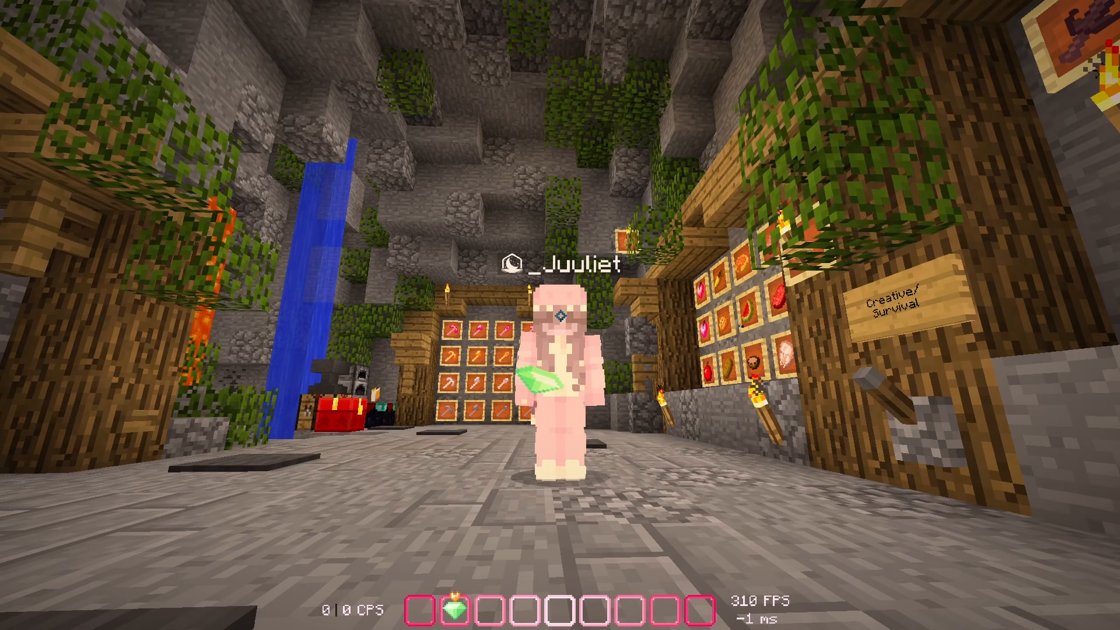
key("c")
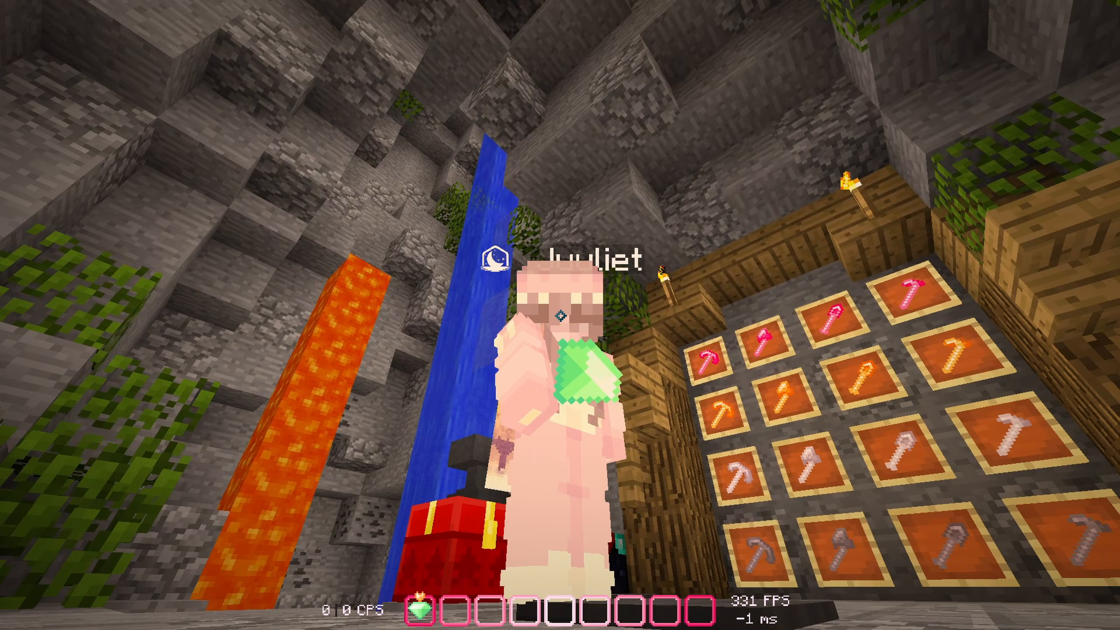
key("c")
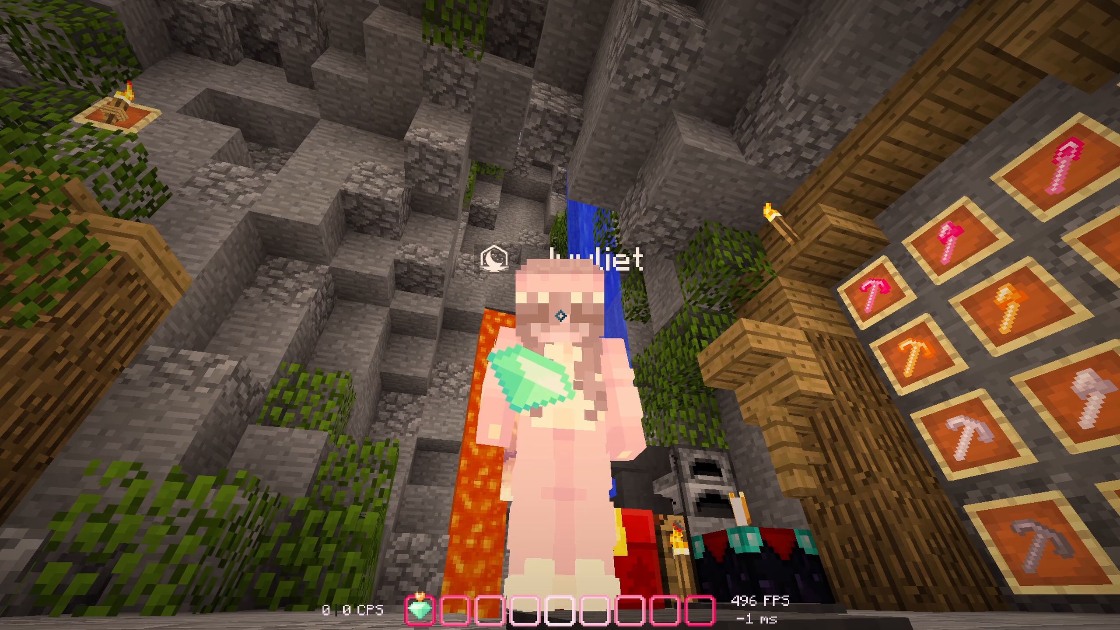
key("c")
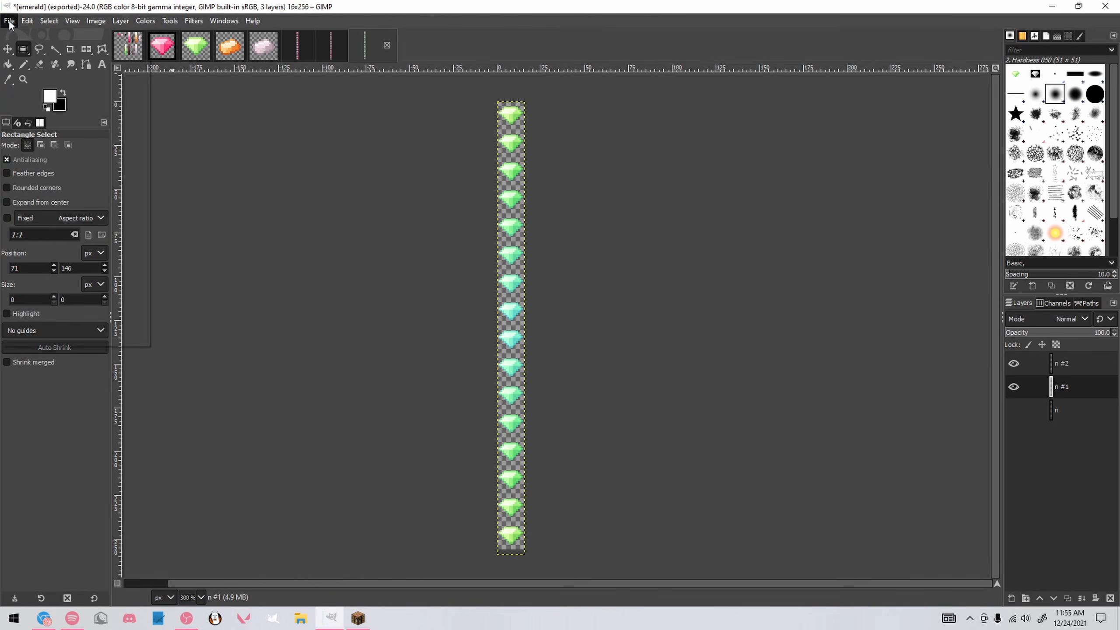
Switch back to GIMP and open ender_pearl.png from the resource pack's items textures folder
left_click(9, 22)
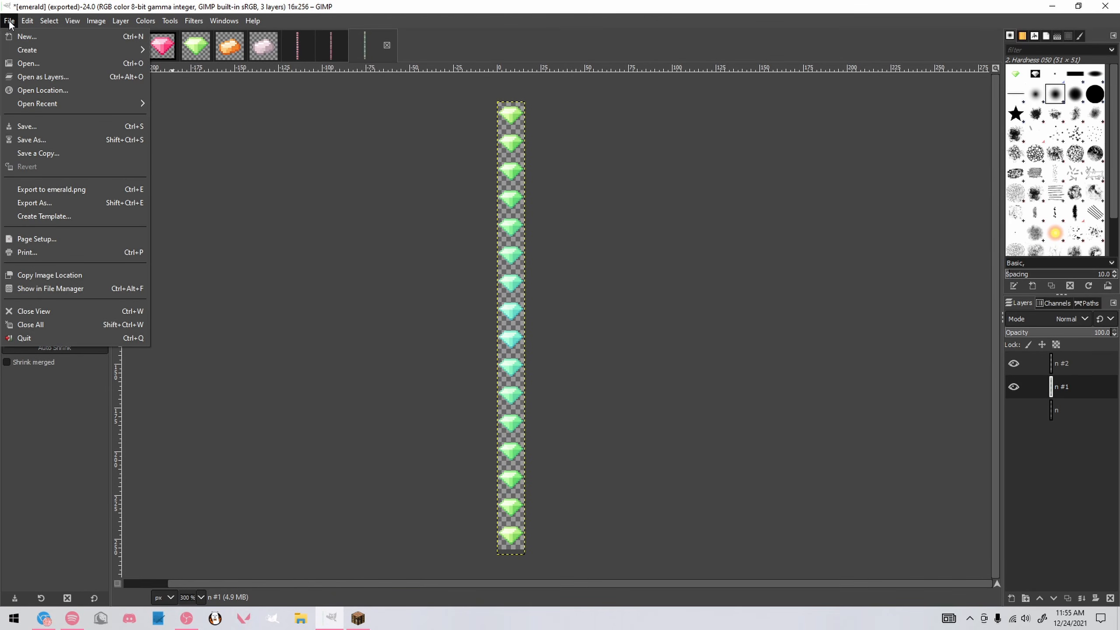
left_click(23, 62)
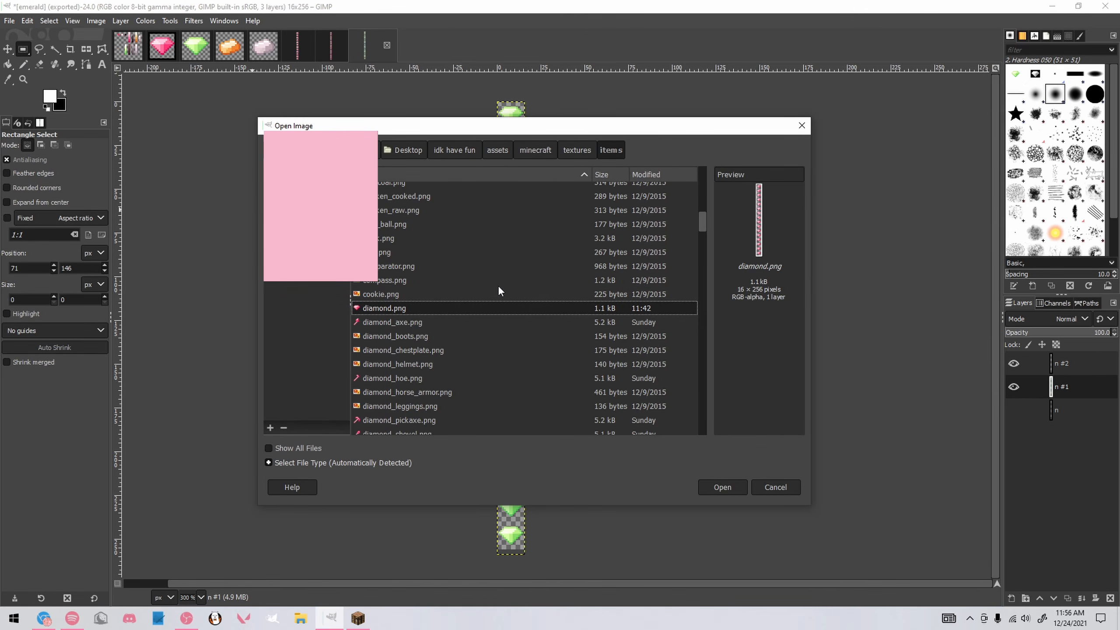
scroll(498, 289, "down", 5)
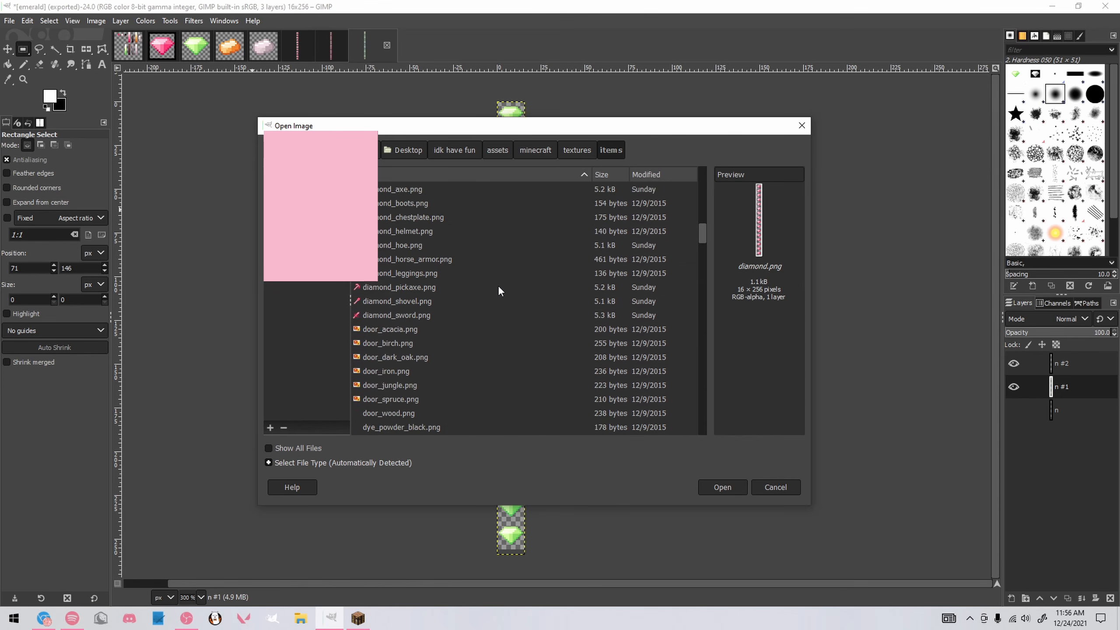
scroll(498, 287, "down", 8)
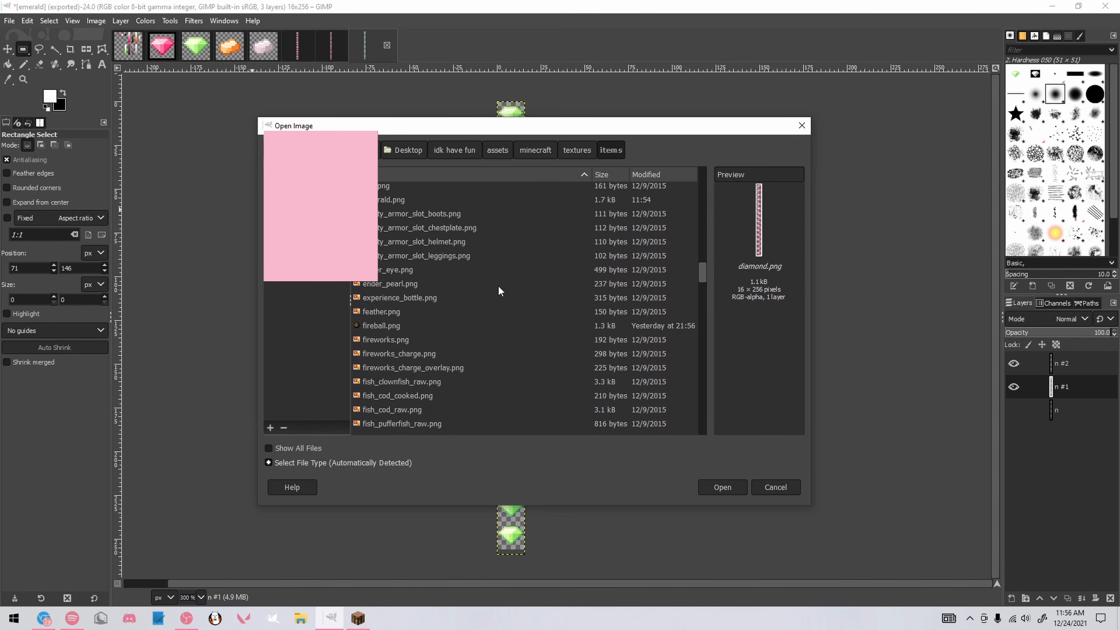
scroll(498, 285, "down", 1)
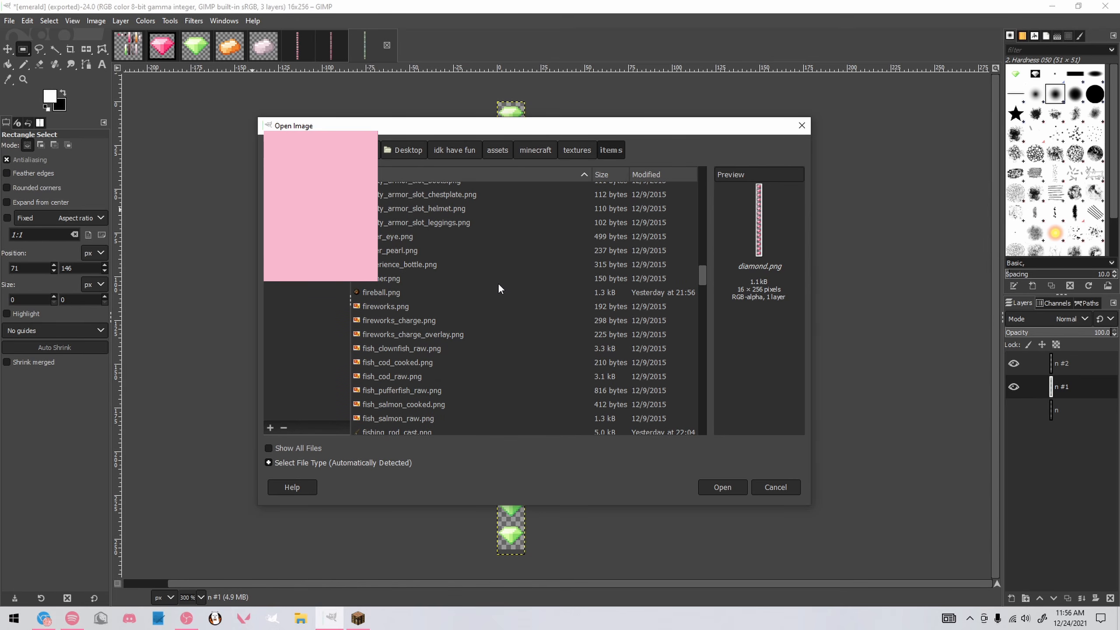
scroll(482, 281, "down", 4)
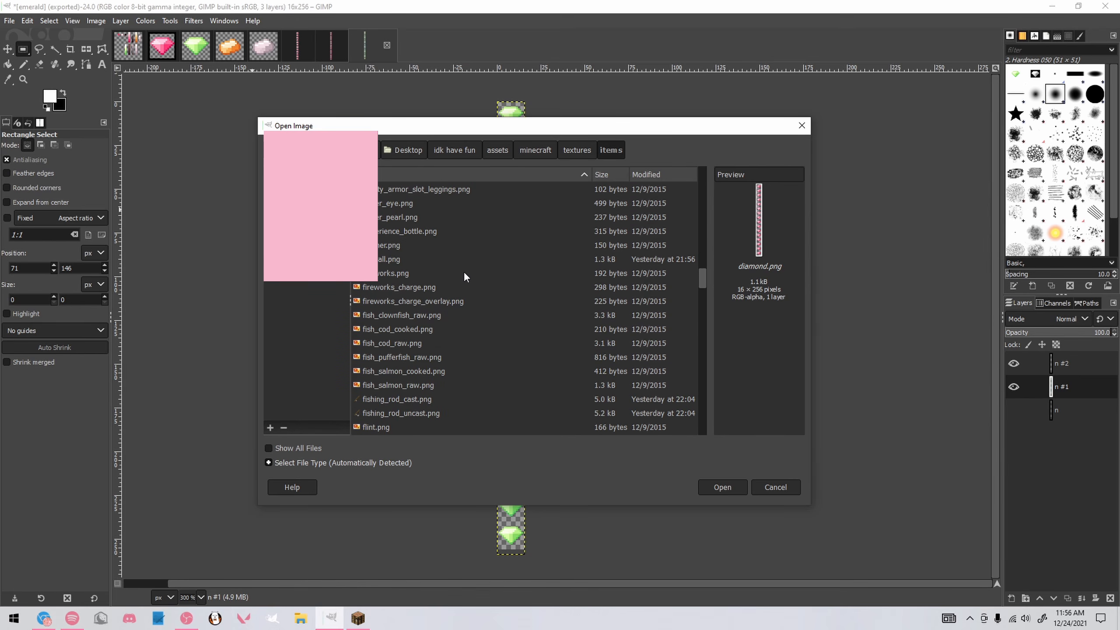
scroll(471, 273, "up", 4)
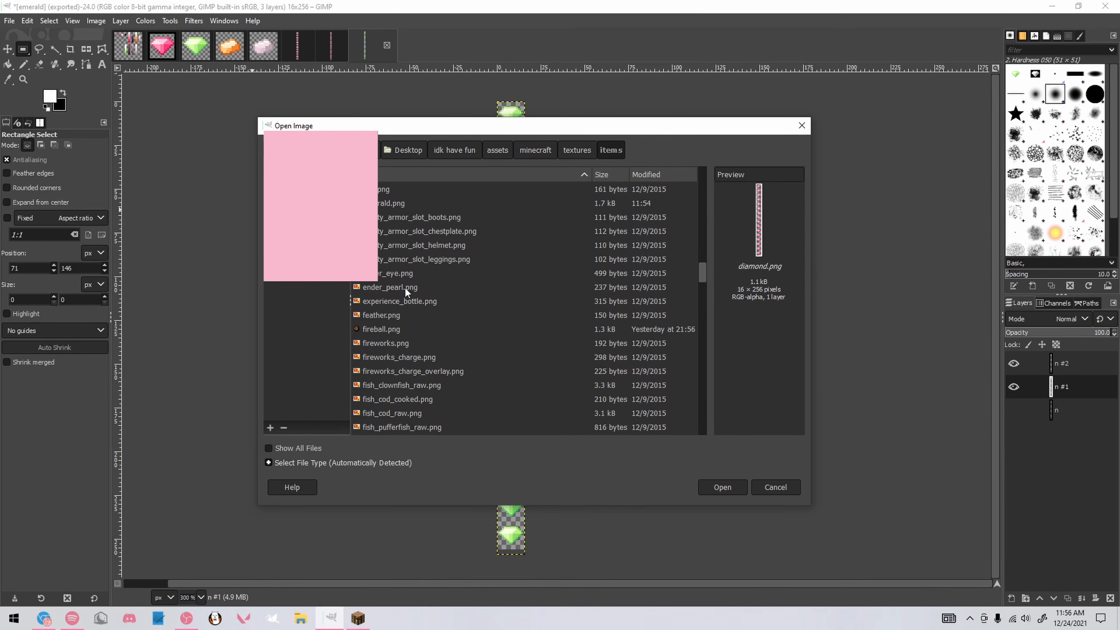
left_click(405, 286)
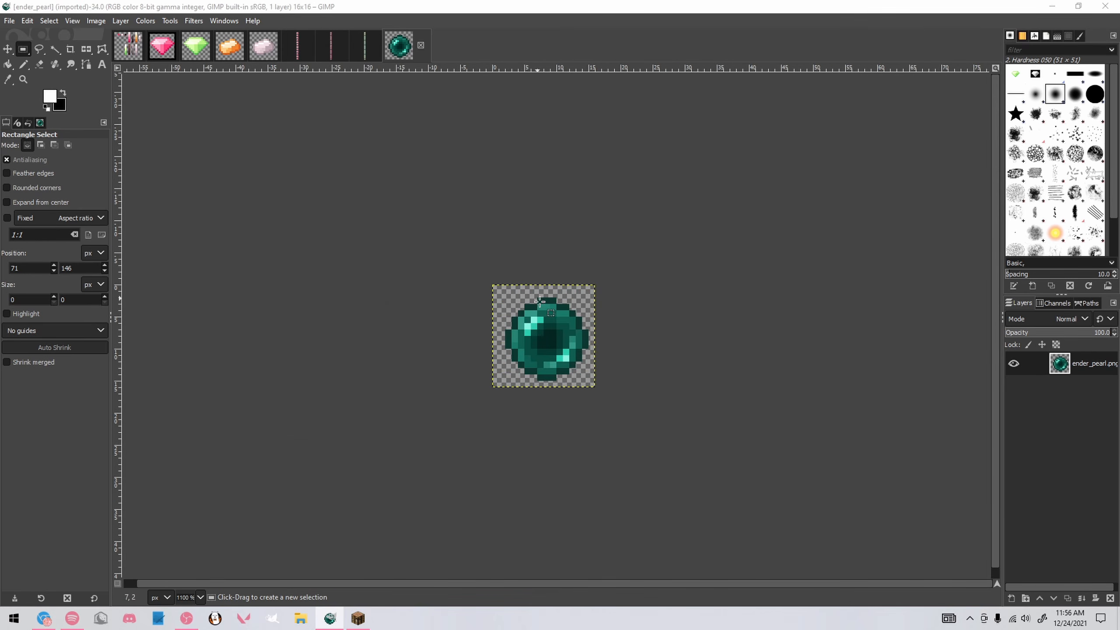
scroll(542, 307, "up", 4)
scroll(580, 357, "down", 1)
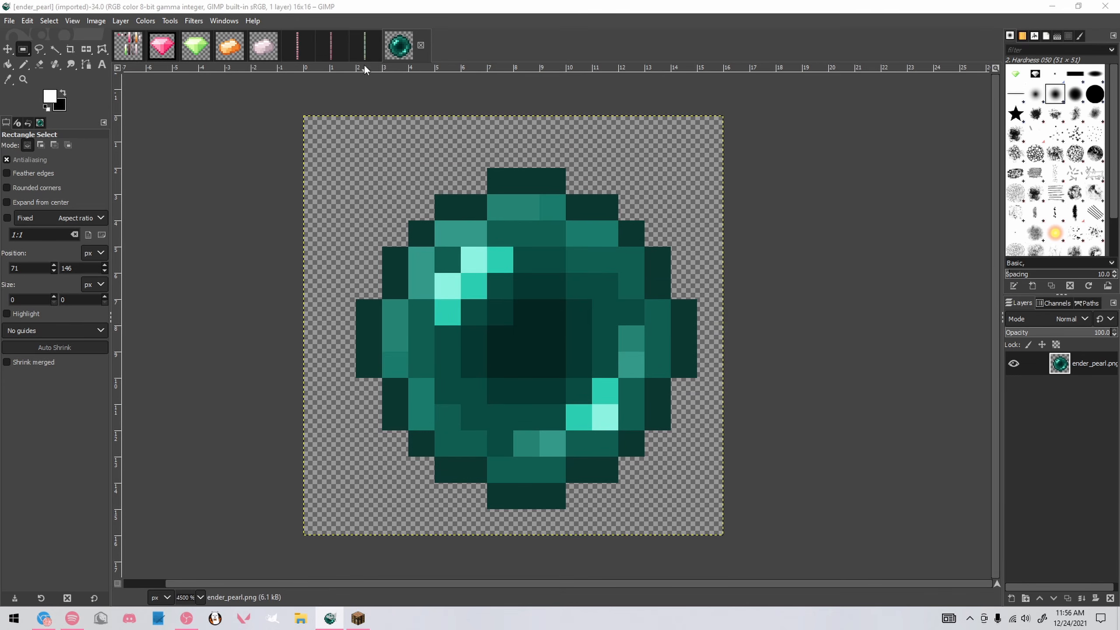
Create a new 16 × 256 px image and replace its background layer with an empty layer
left_click(364, 53)
left_click(12, 21)
left_click(20, 34)
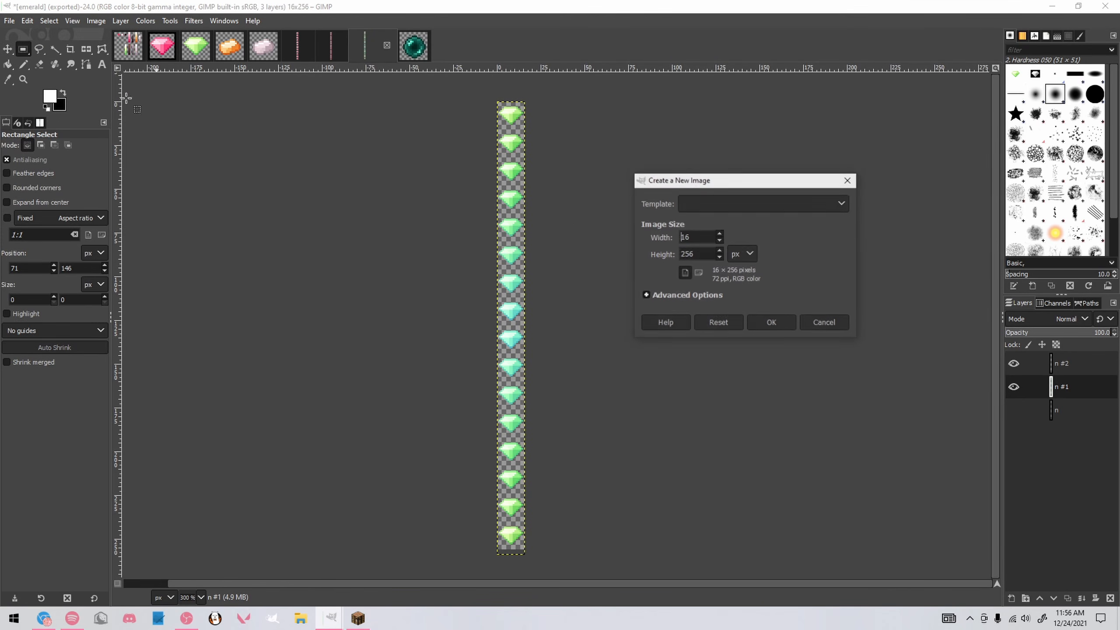
left_click(759, 323)
key("ctrl+x")
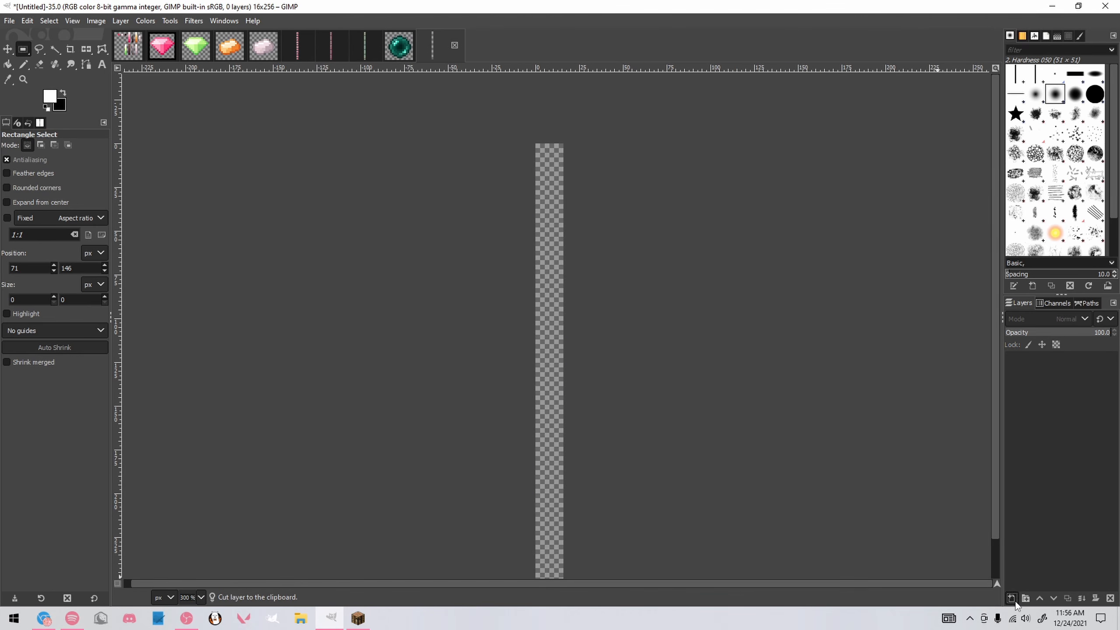
left_click(1012, 599)
Paste the emerald image's black frame-grid layer into the new image, anchor it, and add an empty layer above it
left_click(364, 47)
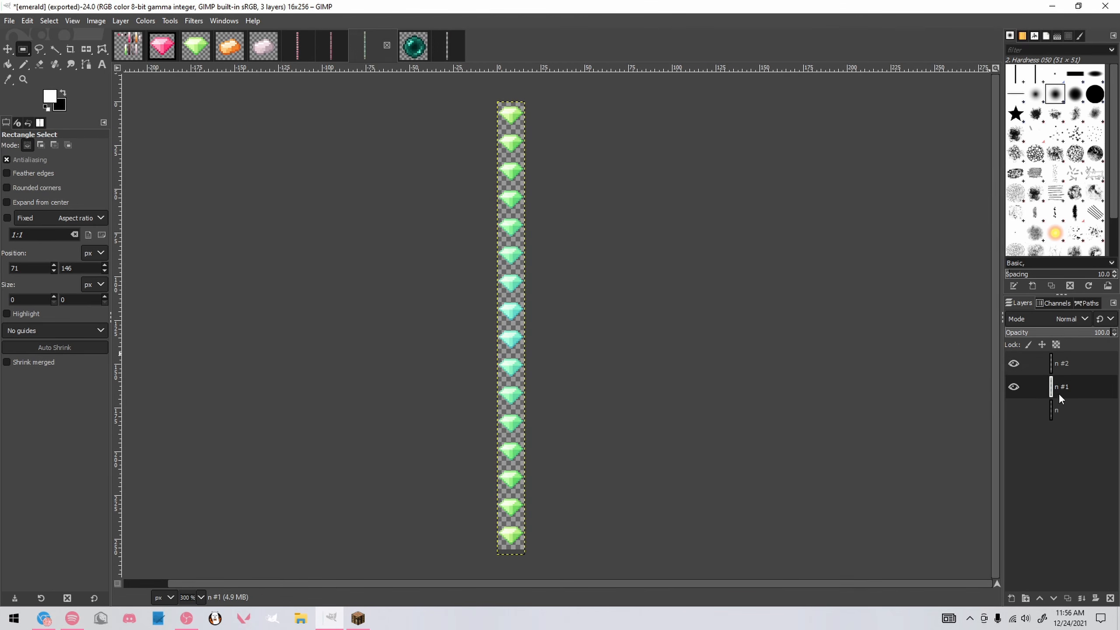
left_click(1013, 410)
left_click(446, 46)
key("ctrl+v")
left_click(595, 132)
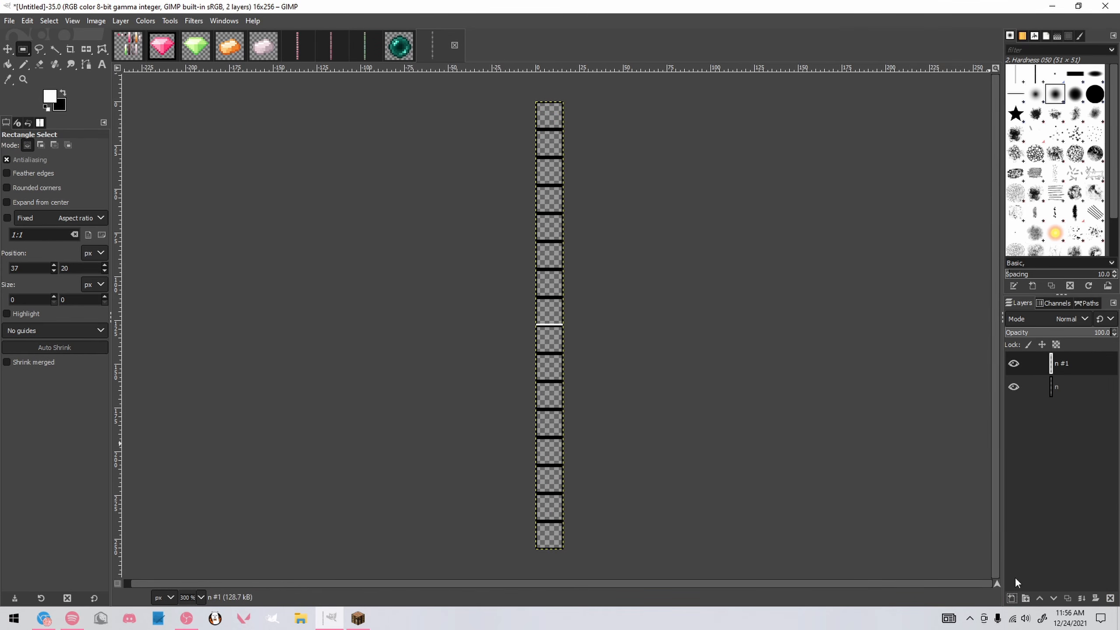
Copy the ender pearl texture into the first frame of the 16 × 256 strip and anchor it
left_click(399, 46)
key("ctrl+c")
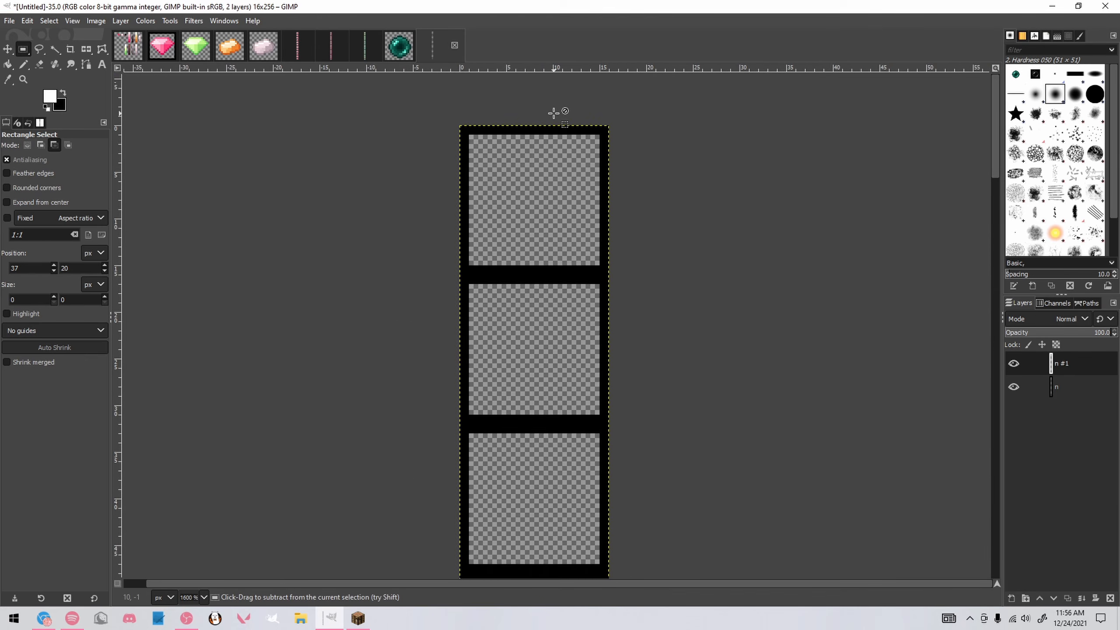
scroll(554, 110, "up", 1)
key("ctrl+v")
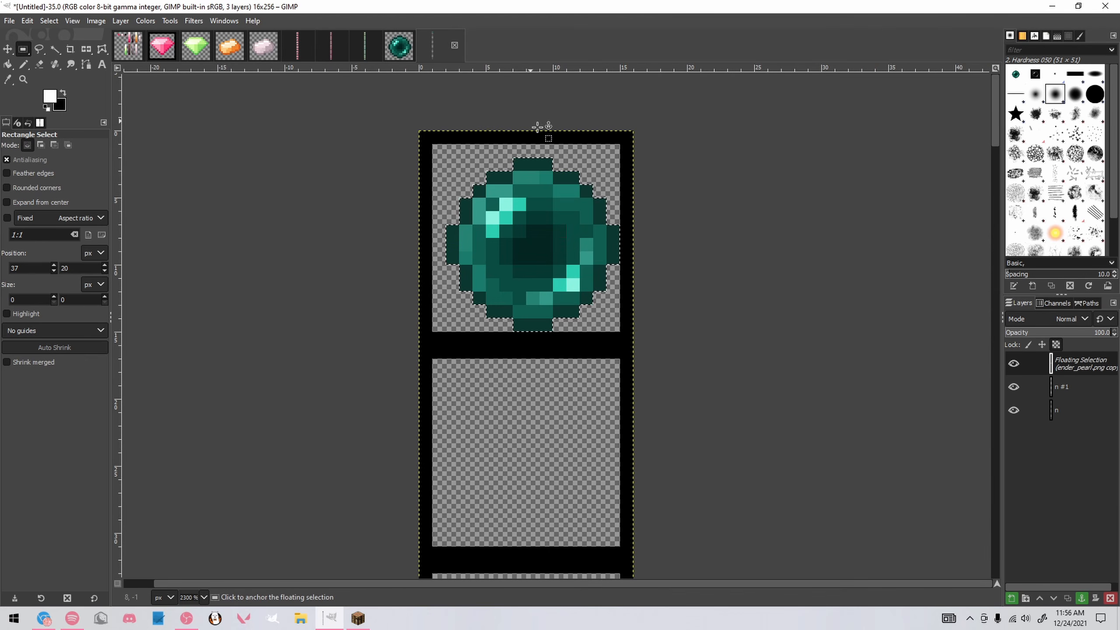
left_click(669, 260)
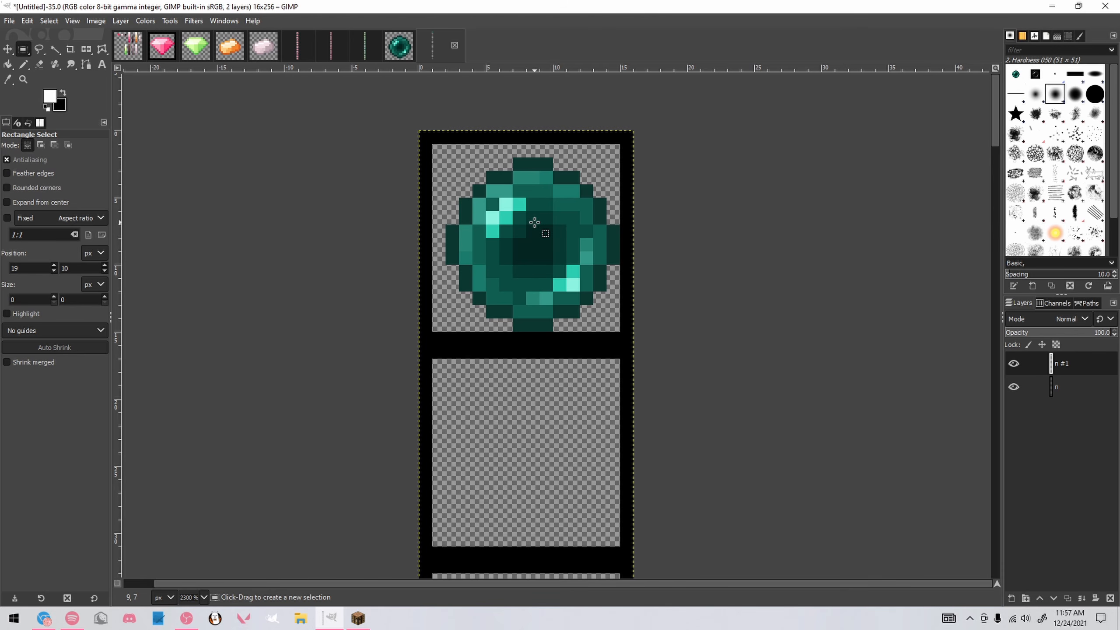
Duplicate the first frame's 14 × 14 px pearl area into the second frame and anchor the copy
left_click_drag(433, 144, 622, 329)
key("ctrl+c")
key("ctrl+v")
left_click_drag(559, 251, 558, 465)
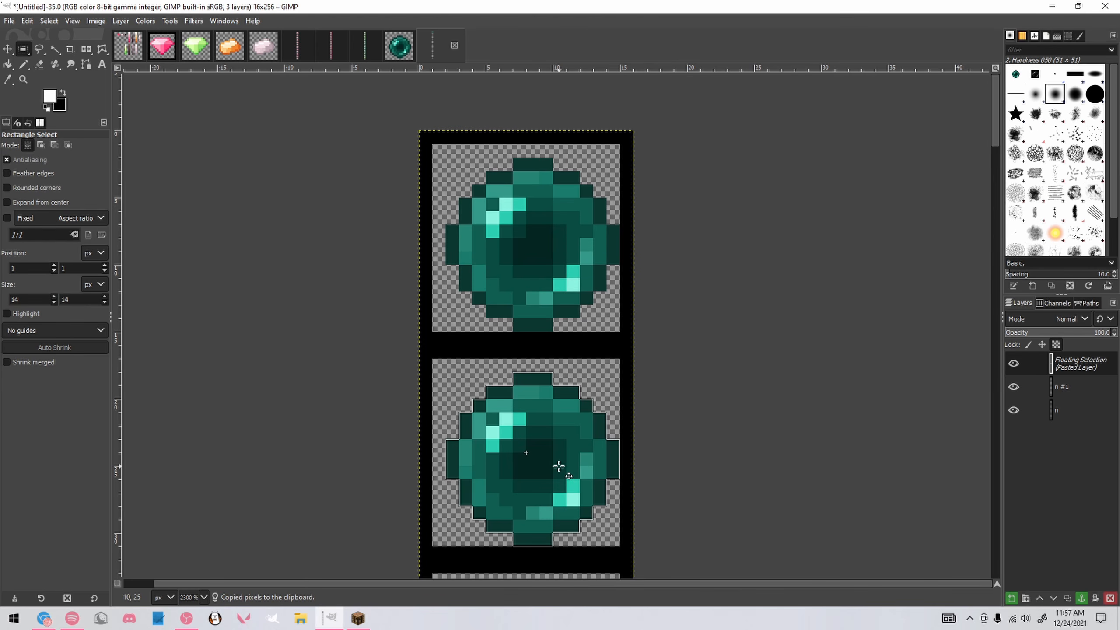
left_click(696, 447)
Extend the second pearl's dark core downward and sideways with the Pencil, using its darkest teal
key("n")
scroll(534, 483, "up", 1)
scroll(531, 485, "down", 1)
scroll(525, 502, "up", 2)
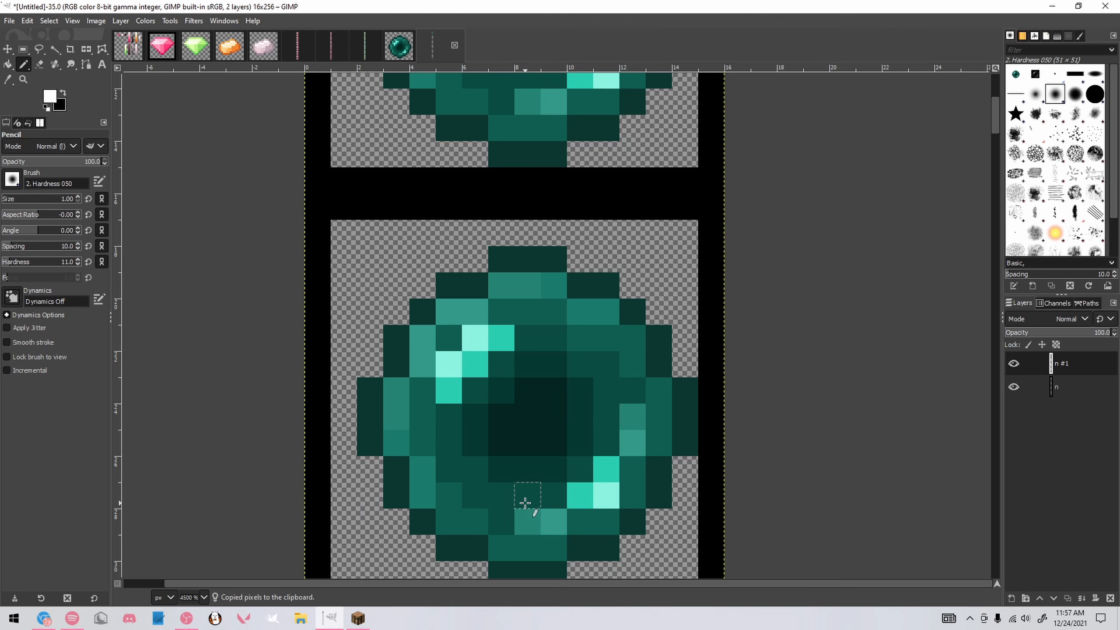
scroll(524, 503, "down", 3)
scroll(524, 272, "up", 1)
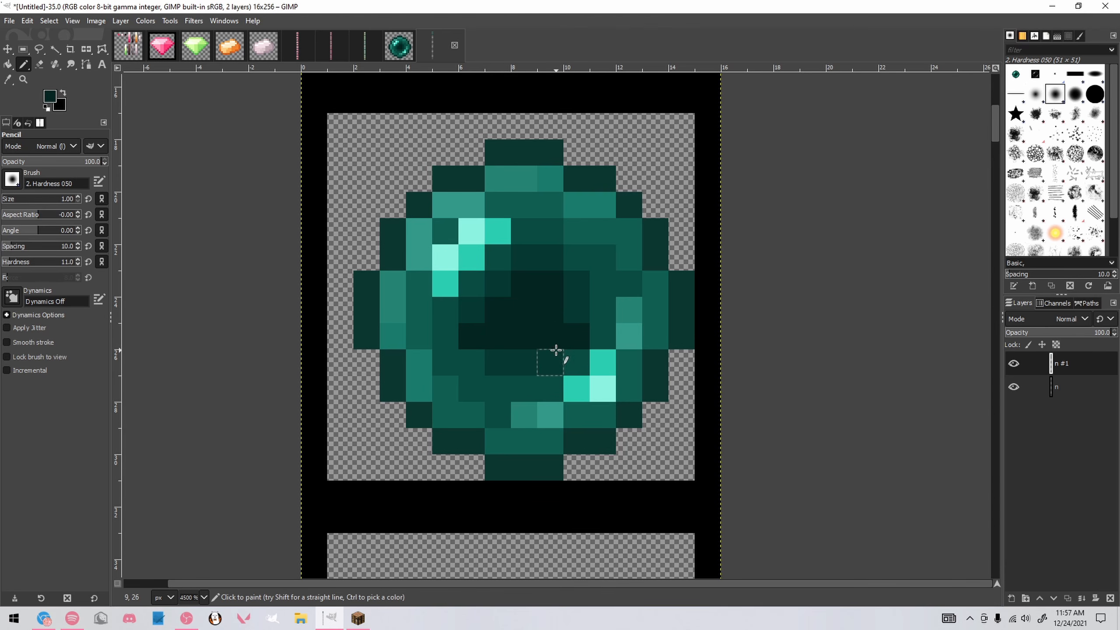
mouse_move(523, 362)
left_mouse_down()
mouse_move(505, 360)
mouse_move(584, 361)
left_mouse_up()
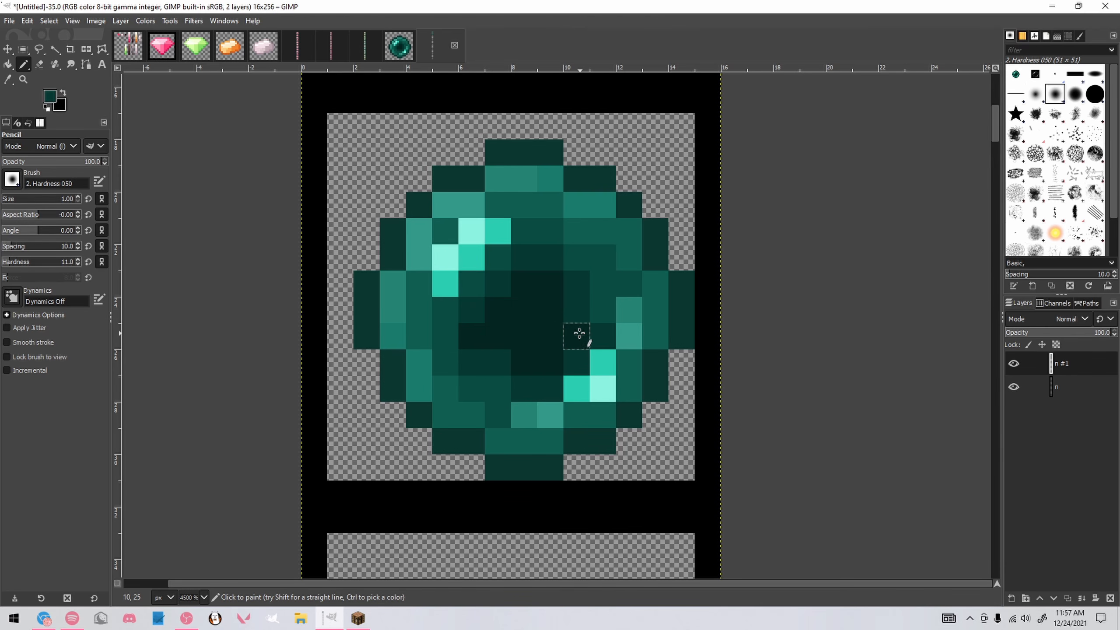
Repaint the second pearl's upper-left highlight as a diagonal band nearer the rim, blending it with sampled teals
scroll(546, 331, "down", 2)
scroll(559, 327, "up", 1)
scroll(547, 325, "up", 1)
scroll(551, 363, "down", 3)
scroll(541, 341, "up", 2)
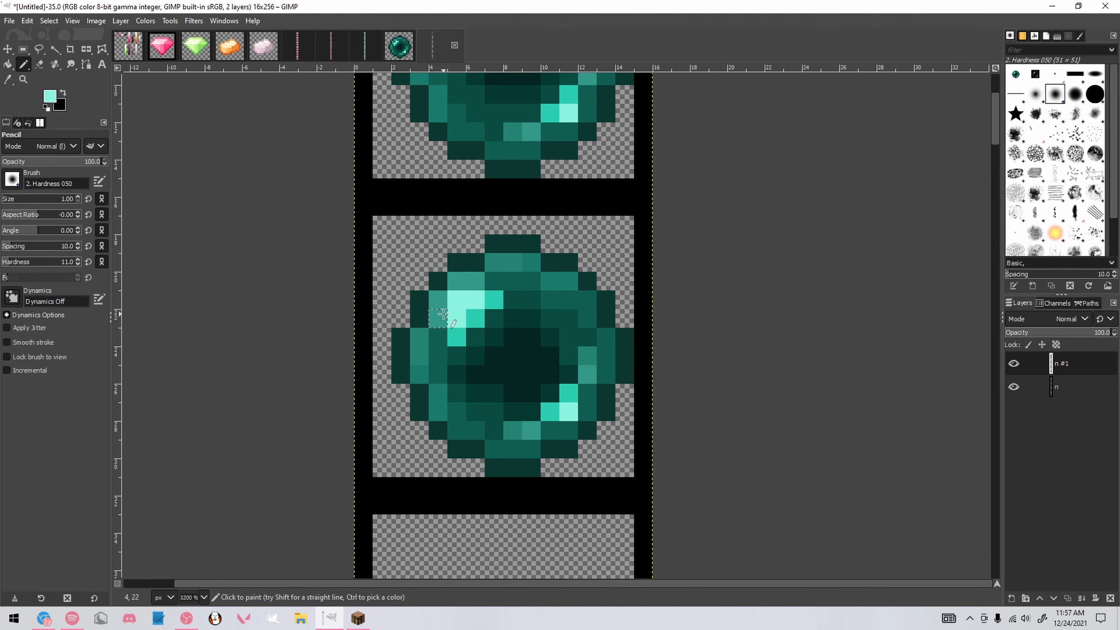
scroll(446, 310, "down", 2)
scroll(487, 387, "up", 1)
left_click(493, 369, "ctrl")
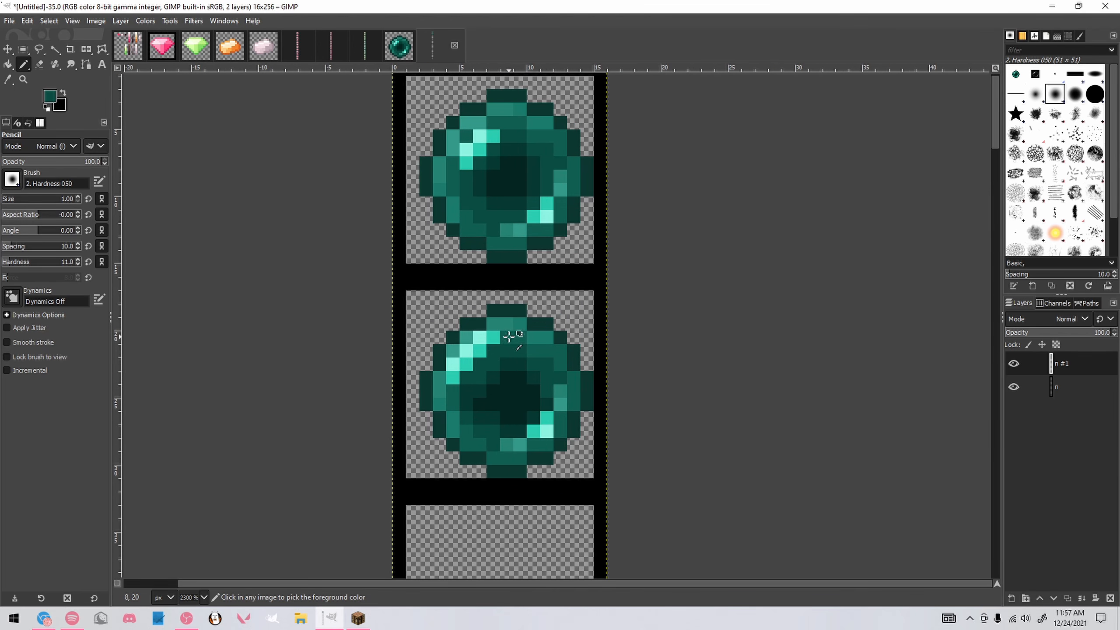
scroll(479, 402, "down", 2)
scroll(430, 393, "up", 2)
Duplicate the second frame's 14 × 14 px pearl area into the third frame and anchor it
key("r")
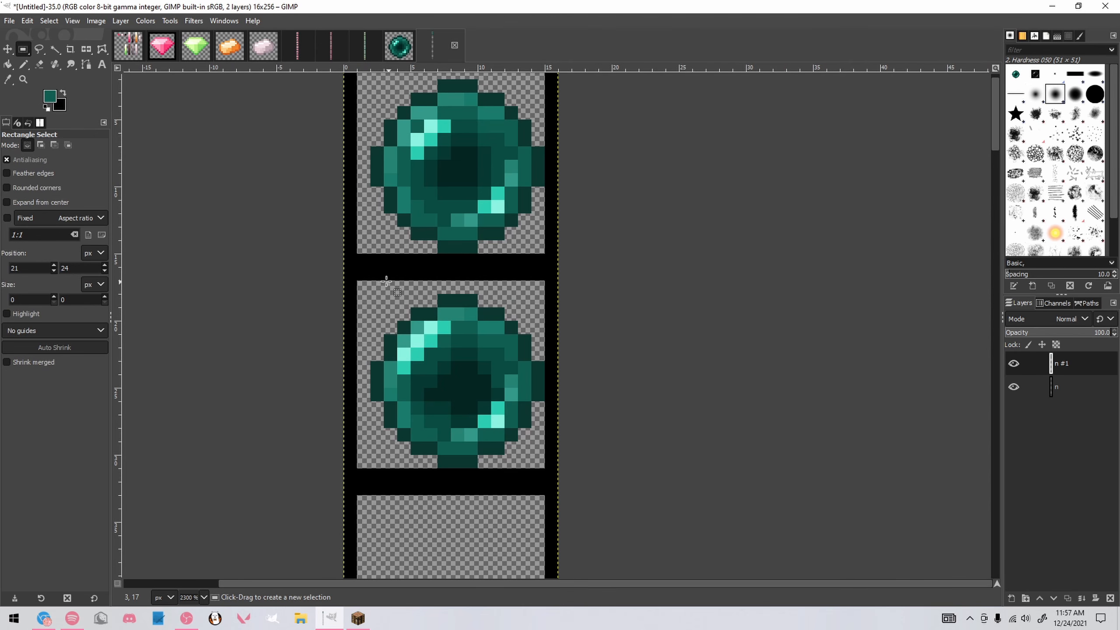
left_click_drag(356, 285, 545, 470)
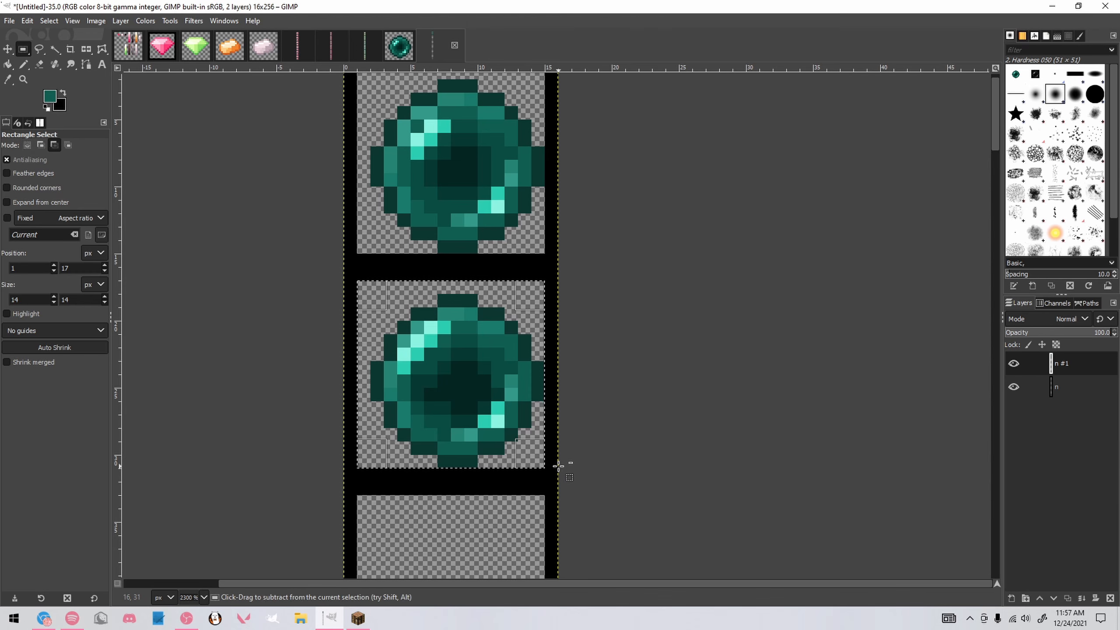
key("ctrl+c")
scroll(558, 460, "down", 3)
key("ctrl+v")
left_click_drag(468, 267, 472, 484)
left_click(634, 471)
Widen the third pearl's dark core and lengthen its lower-right highlight along the rim using colours sampled from the pearl
key("n")
scroll(445, 463, "up", 1)
left_click(464, 310, "ctrl")
mouse_move(407, 328)
left_mouse_down()
mouse_move(482, 273)
mouse_move(520, 310)
left_mouse_up()
left_click(519, 366, "ctrl")
left_click_drag(538, 366, 519, 384)
left_click(501, 366, "ctrl")
left_click_drag(538, 347, 501, 384)
left_click(538, 329, "ctrl")
left_click_drag(519, 348, 501, 367)
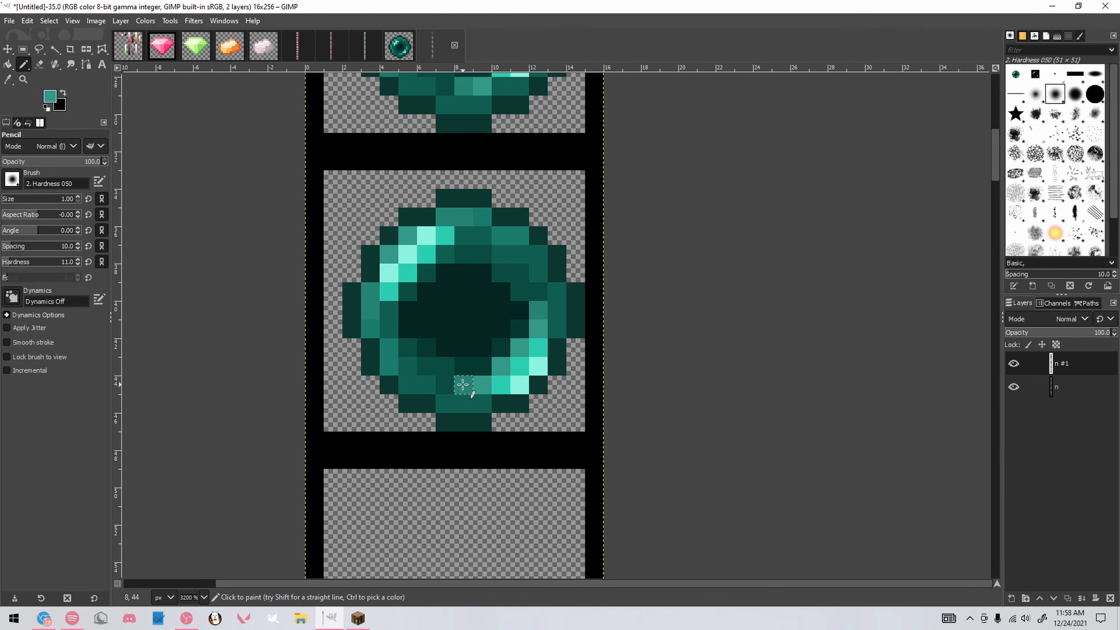
Add mid-teal accent pixels beside the third pearl's core and shift its upper-left highlight outward
left_click(444, 368)
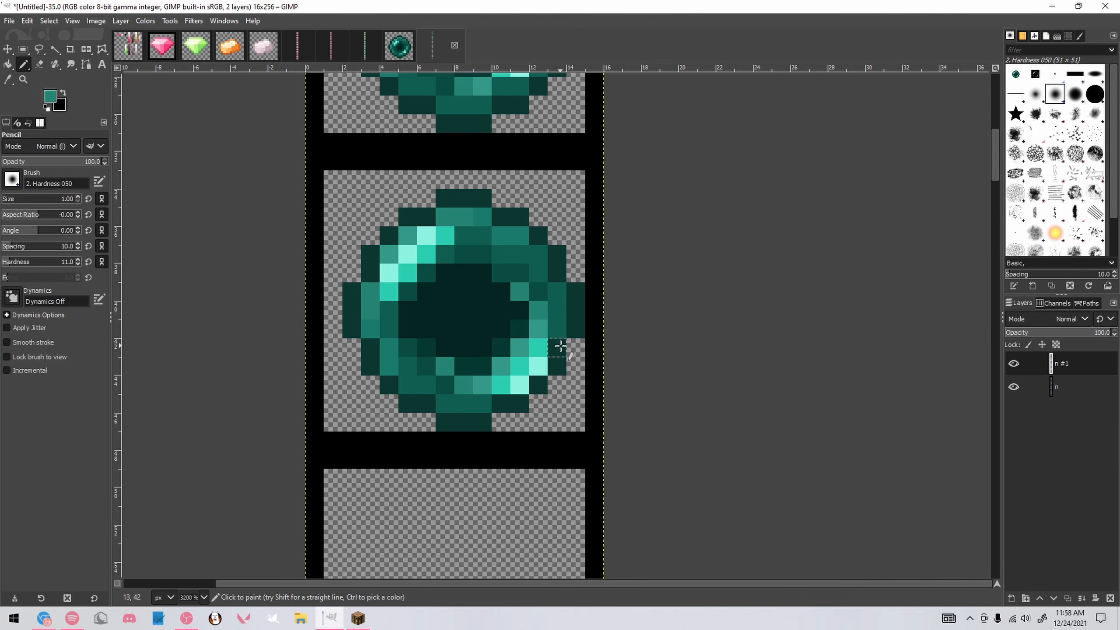
scroll(541, 336, "up", 1)
scroll(542, 336, "left", 1)
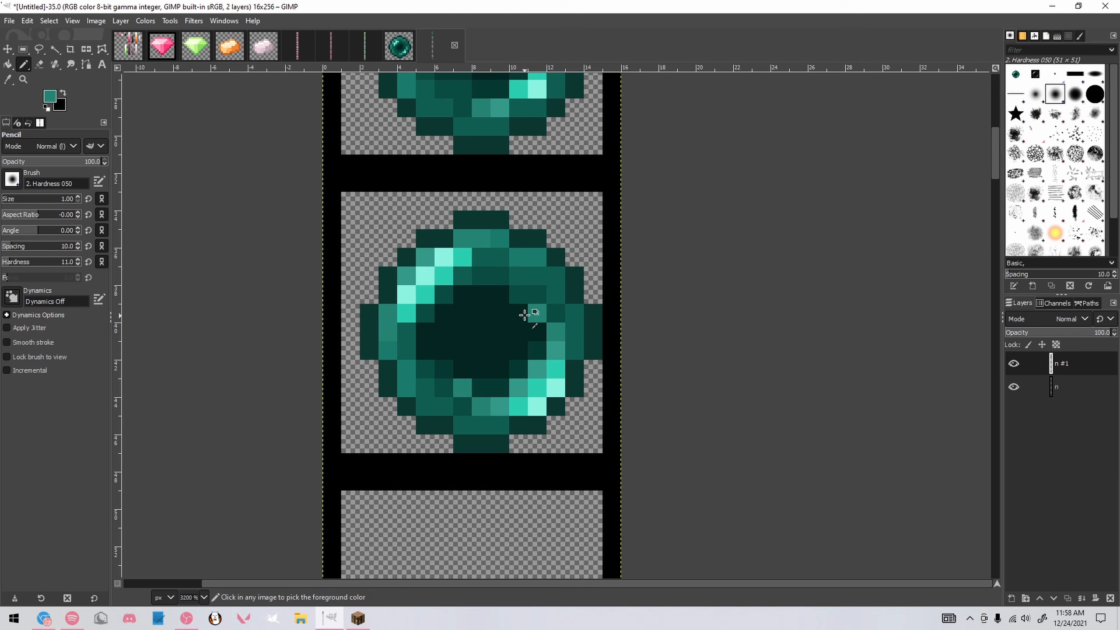
left_click(426, 276, "ctrl")
left_click(403, 291)
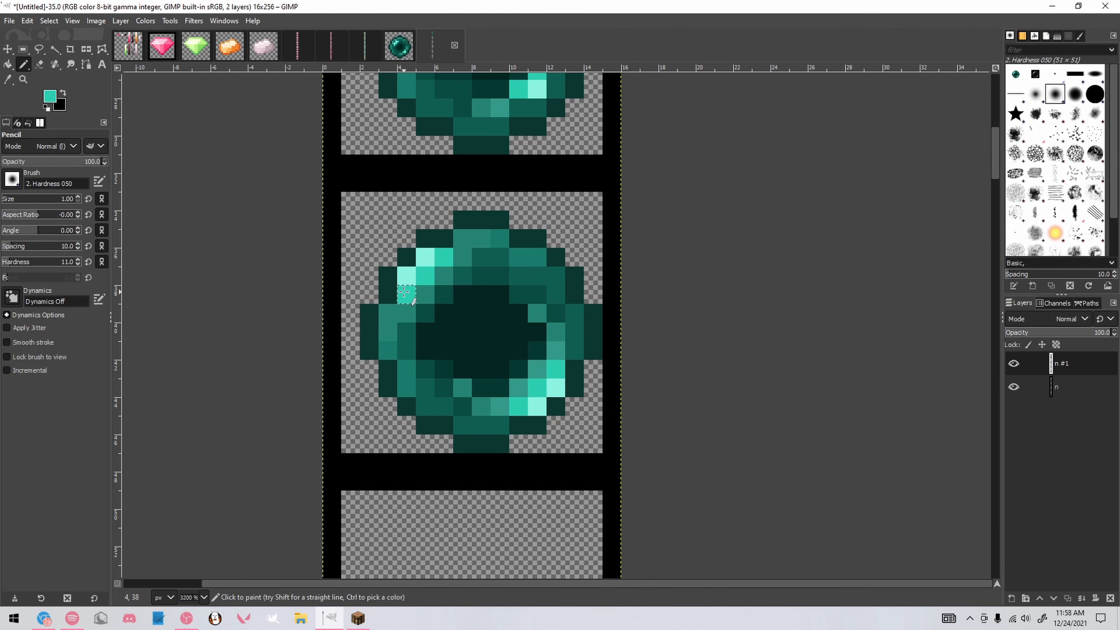
Try pale highlight pixels inside the third pearl's dark core
left_click(534, 399, "ctrl")
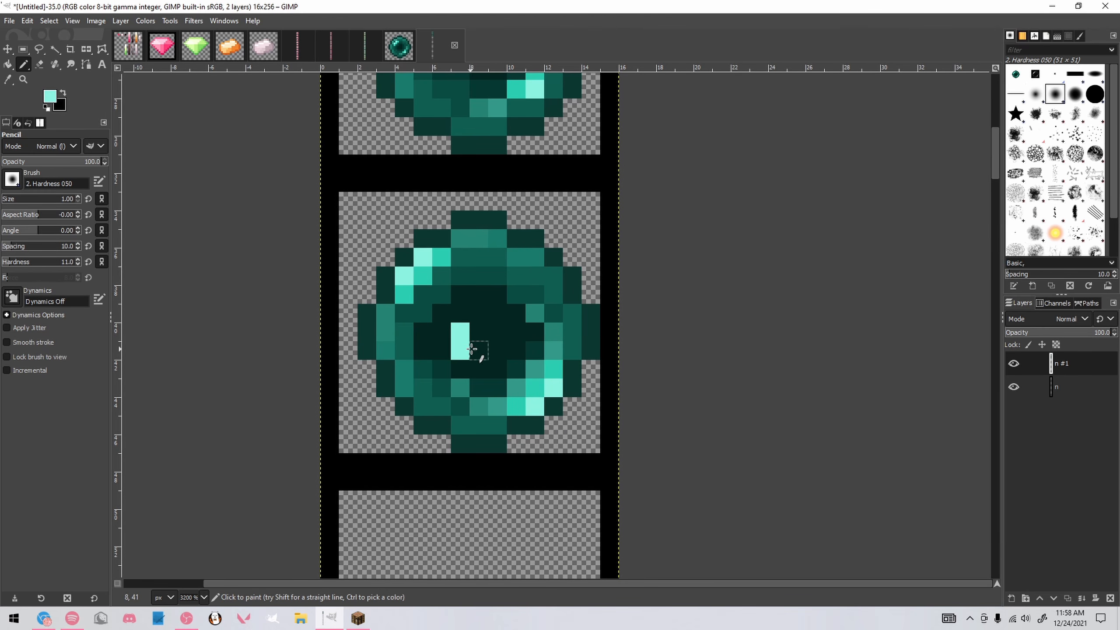
scroll(477, 349, "down", 4)
scroll(537, 364, "up", 3)
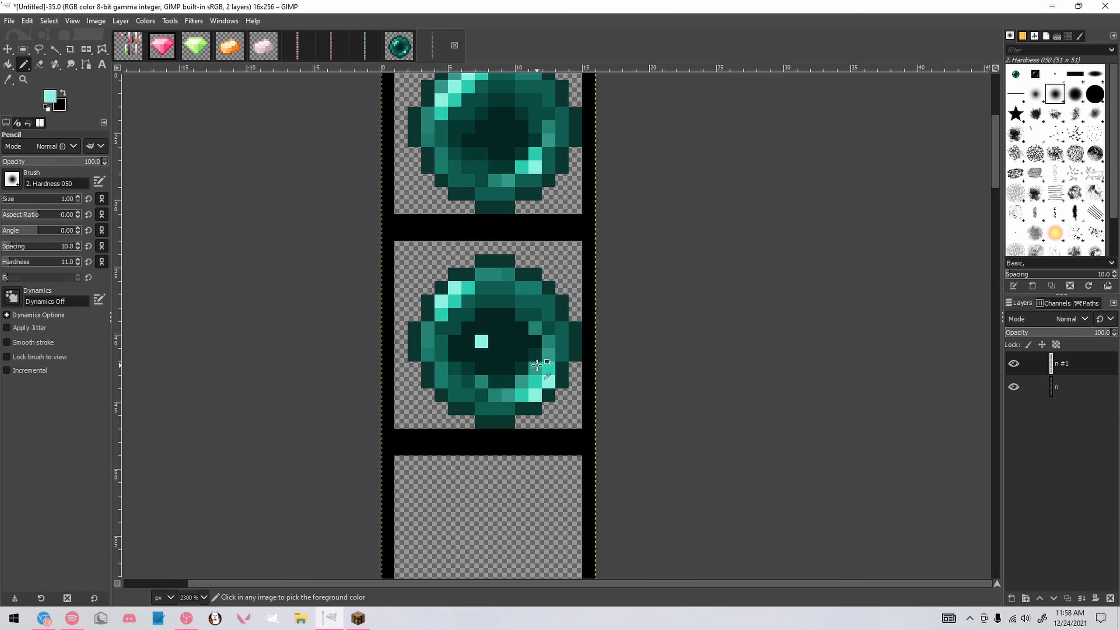
left_click(478, 350, "ctrl")
Duplicate the third frame's pearl into the fourth frame and anchor the copy
key("r")
left_click_drag(413, 229, 602, 413)
key("ctrl+c")
scroll(602, 412, "down", 3)
key("ctrl+v")
left_click_drag(529, 238, 524, 441)
left_click(621, 430)
Enlarge the near-black core of the fourth pearl with the Pencil, using a sampled dark teal
key("n")
scroll(551, 469, "up", 1)
left_click(482, 416, "ctrl")
left_click(466, 417)
Try white and black pixels at the centre of the fourth pearl's core
left_click(498, 373)
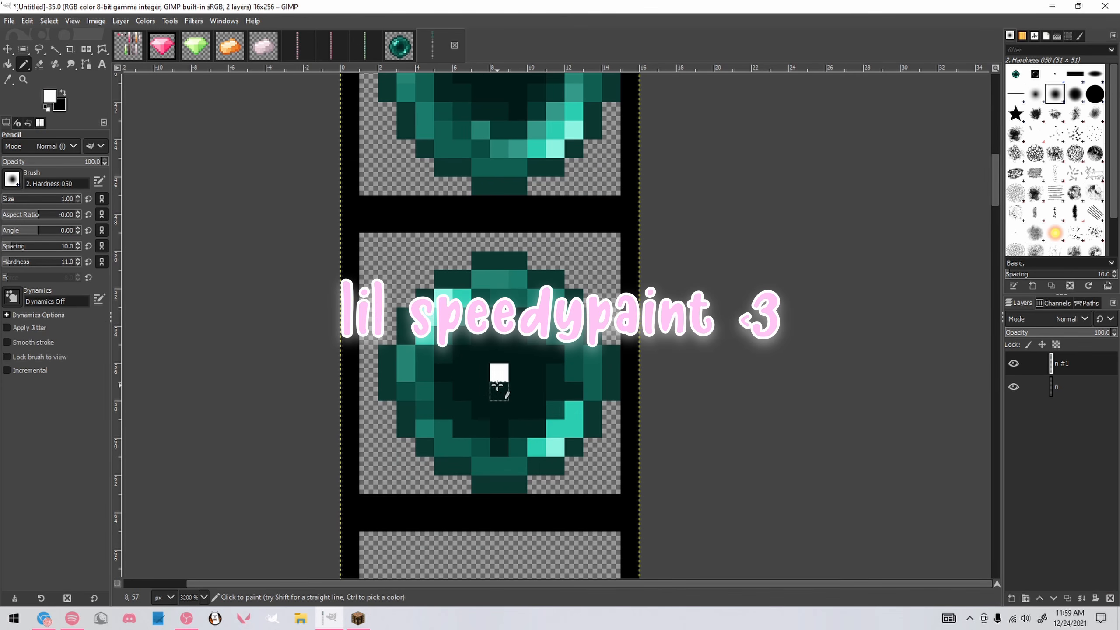
scroll(497, 385, "down", 2)
left_click(63, 93)
scroll(494, 380, "up", 2)
left_click_drag(502, 380, 504, 397)
scroll(551, 402, "down", 5)
scroll(454, 361, "up", 6)
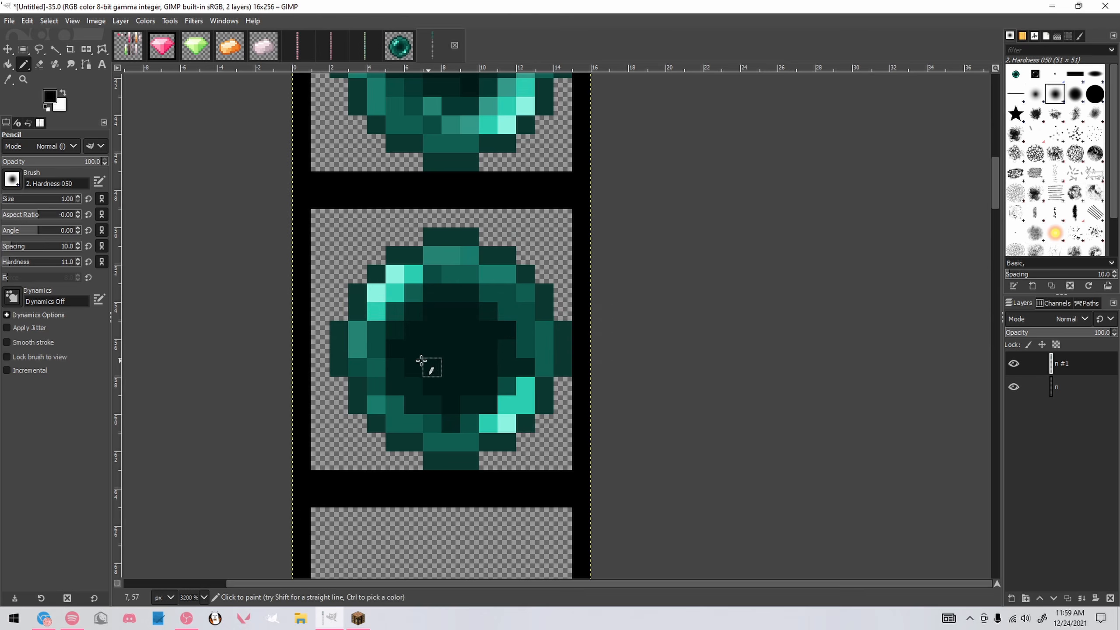
Try white eye and face shapes on the fourth pearl's dark core and undo all the strokes
key("x")
left_click(444, 327)
left_click_drag(419, 352, 392, 352)
left_click_drag(473, 355, 498, 353)
left_click_drag(446, 301, 468, 304)
left_click_drag(418, 404, 418, 457)
left_click_drag(471, 403, 499, 482)
left_click(393, 483)
scroll(498, 479, "down", 5)
scroll(504, 483, "up", 3)
key("ctrl+z")
key("ctrl+z")
key("ctrl+z")
key("ctrl+z")
key("ctrl+z")
key("ctrl+z")
key("ctrl+z")
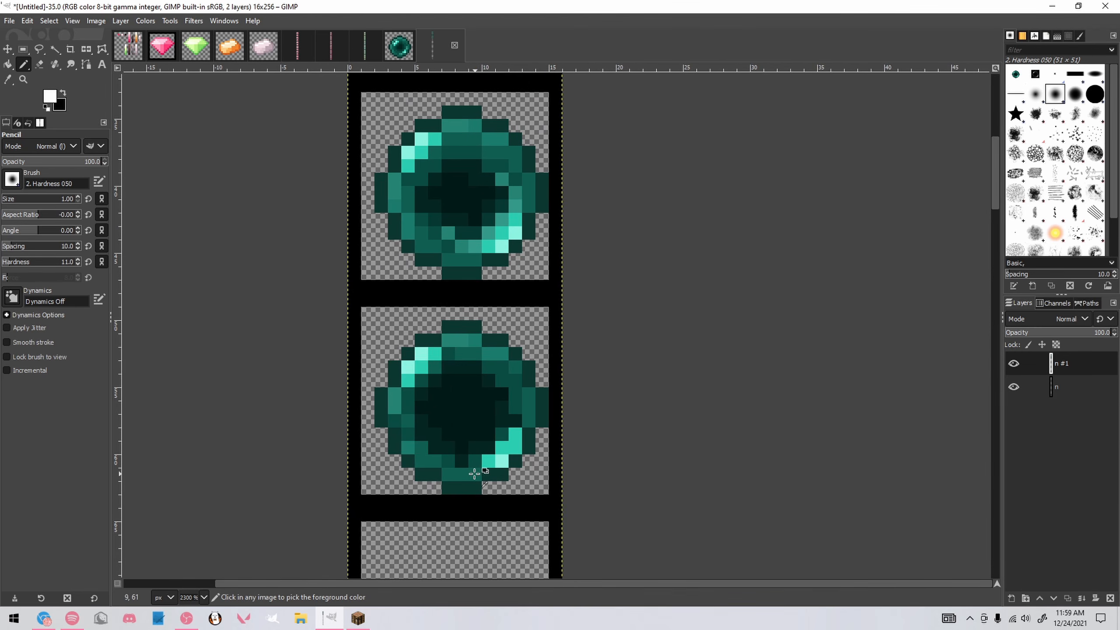
Paint two single black eye pixels on opposite sides of the fourth pearl's dark core
scroll(394, 439, "up", 2)
left_click_drag(446, 377, 499, 378)
key("ctrl+z")
left_click(476, 379)
left_click(577, 379)
scroll(503, 468, "down", 2)
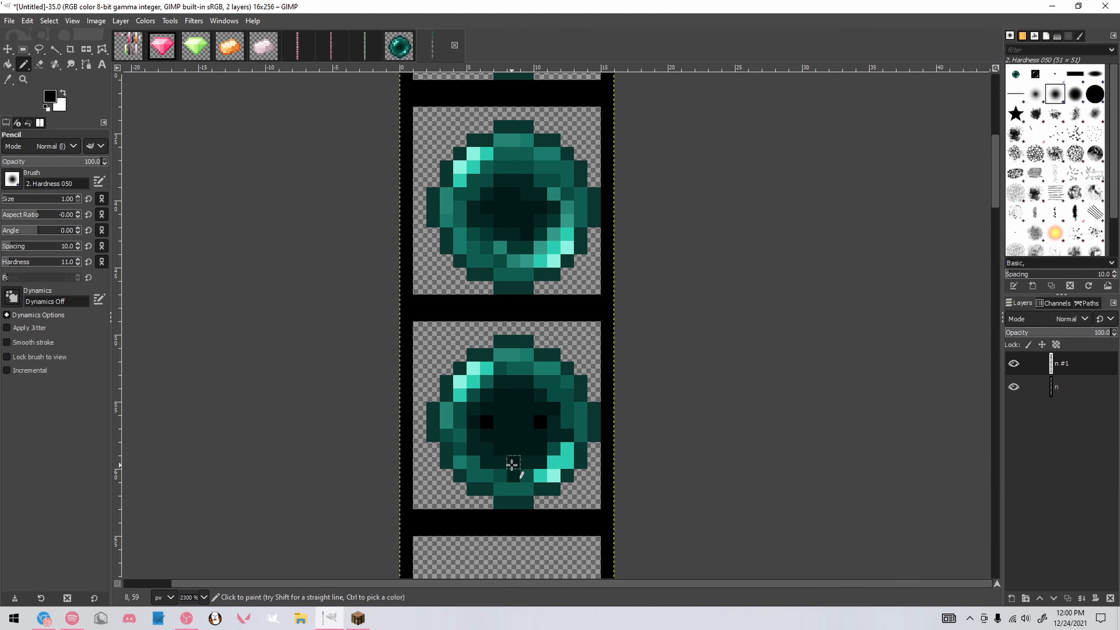
Duplicate the fourth frame's pearl with its black eye pixels into the fifth frame
key("r")
left_click_drag(413, 323, 609, 510)
key("ctrl+c")
key("ctrl+v")
scroll(521, 207, "down", 5)
mouse_move(521, 190)
left_mouse_down()
mouse_move(535, 310)
mouse_move(521, 404)
left_mouse_up()
Tone down the palest pixel of the fifth pearl's lower-right highlight with the neighbouring bright teal
scroll(552, 429, "up", 1)
key("n")
left_click(554, 427, "ctrl")
left_click(556, 439)
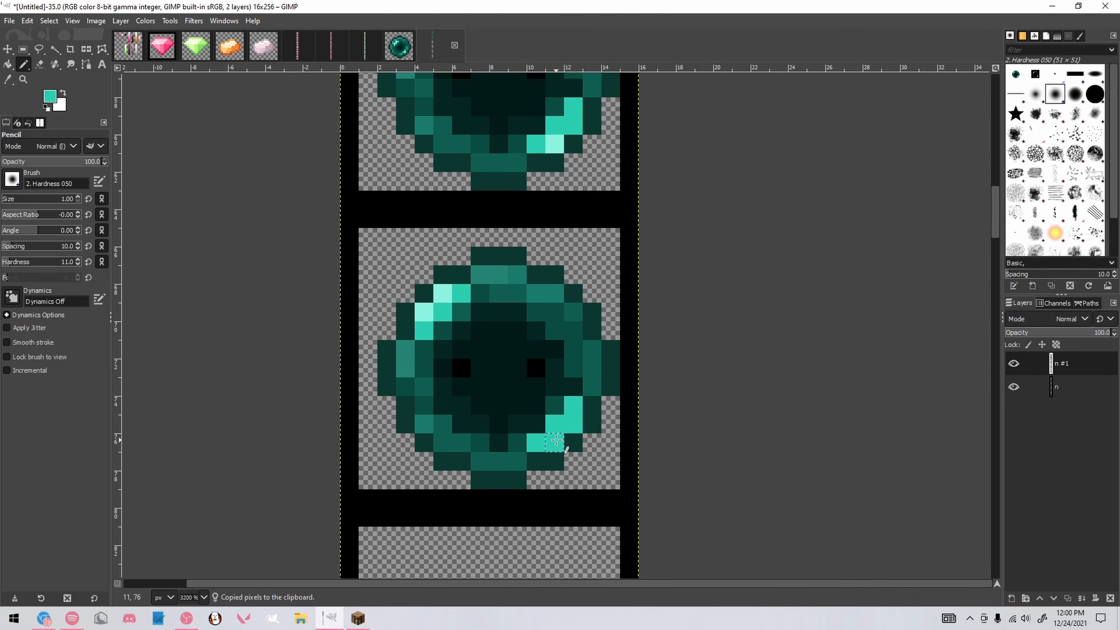
left_click(542, 442)
Expand the fifth pearl's dark core toward the rim with sampled dark teals
left_click(442, 386, "ctrl")
mouse_move(424, 386)
left_mouse_down()
mouse_move(442, 337)
mouse_move(498, 294)
left_mouse_up()
left_click(481, 331, "ctrl")
left_click(460, 331)
mouse_move(506, 443)
left_mouse_down()
mouse_move(578, 373)
mouse_move(514, 297)
mouse_move(570, 371)
mouse_move(580, 356)
mouse_move(552, 407)
mouse_move(503, 425)
mouse_move(572, 373)
mouse_move(516, 312)
left_mouse_up()
left_click(507, 331, "ctrl")
Widen the fifth pearl's two eyes into horizontal black bars three pixels long
left_click(534, 365, "ctrl")
mouse_move(480, 369)
left_mouse_down()
mouse_move(444, 368)
mouse_move(554, 369)
left_mouse_up()
scroll(566, 377, "down", 1)
scroll(567, 379, "up", 1)
scroll(566, 373, "down", 1)
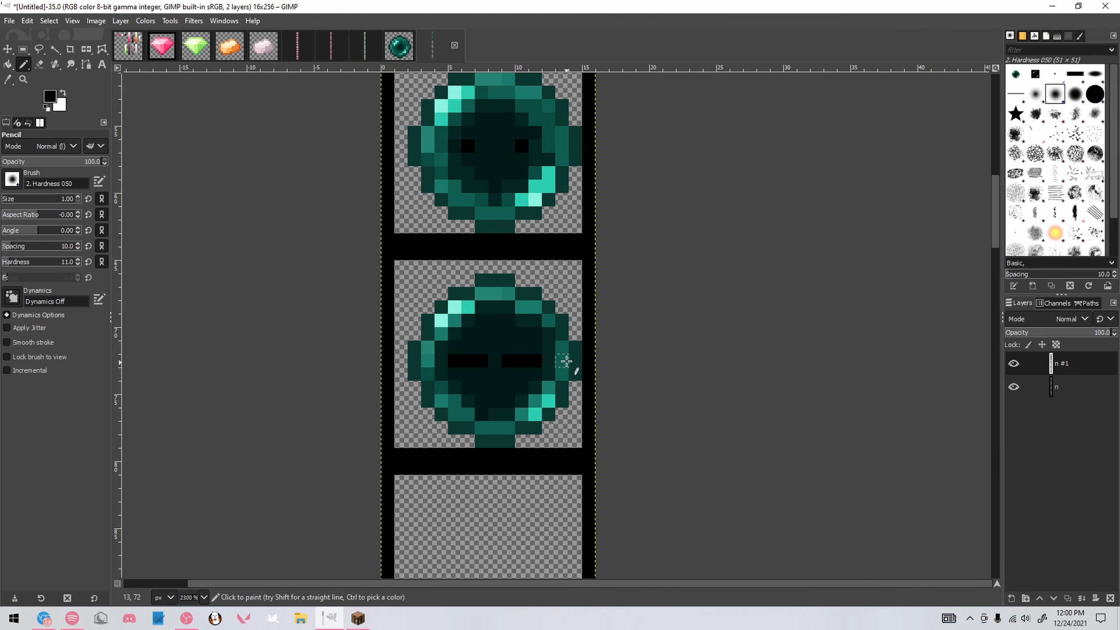
Duplicate the fifth frame's pearl into the sixth frame and anchor the copy
key("r")
scroll(481, 314, "down", 1)
left_click_drag(418, 276, 551, 406)
key("ctrl+c")
key("ctrl+v")
left_click_drag(492, 353, 492, 503)
scroll(498, 441, "down", 1)
left_click(569, 364)
Paint a white pupil pixel in the middle of each black eye bar on the sixth pearl
scroll(506, 373, "up", 1)
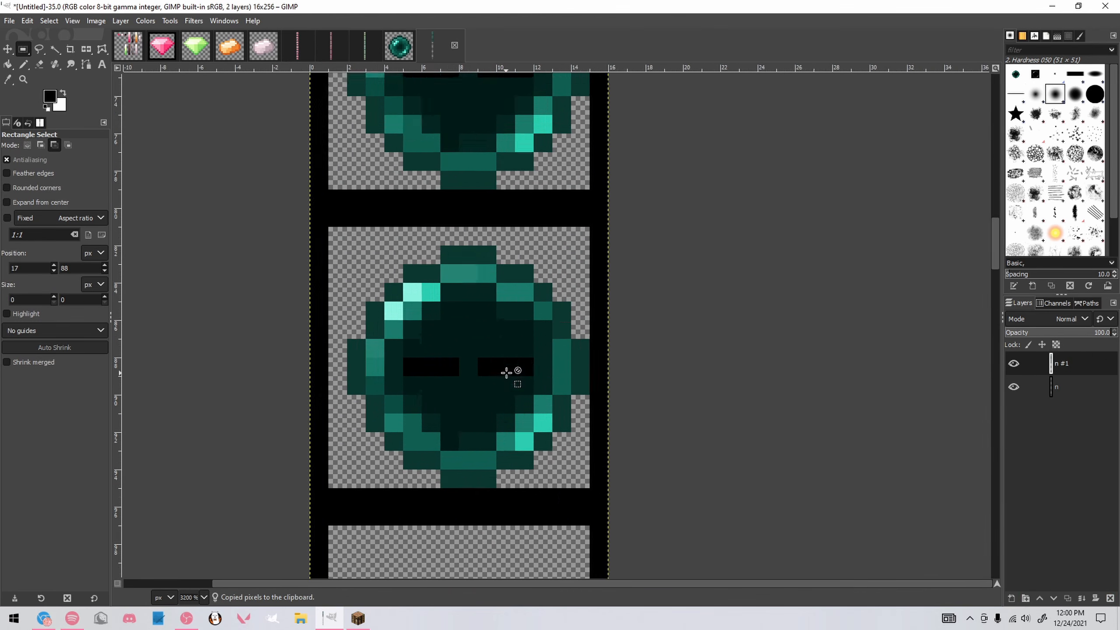
scroll(506, 373, "up", 2)
key("n")
key("x")
left_click(400, 364)
left_click(505, 364)
scroll(538, 371, "down", 4)
scroll(553, 322, "up", 2)
scroll(490, 503, "down", 2)
scroll(485, 503, "up", 3)
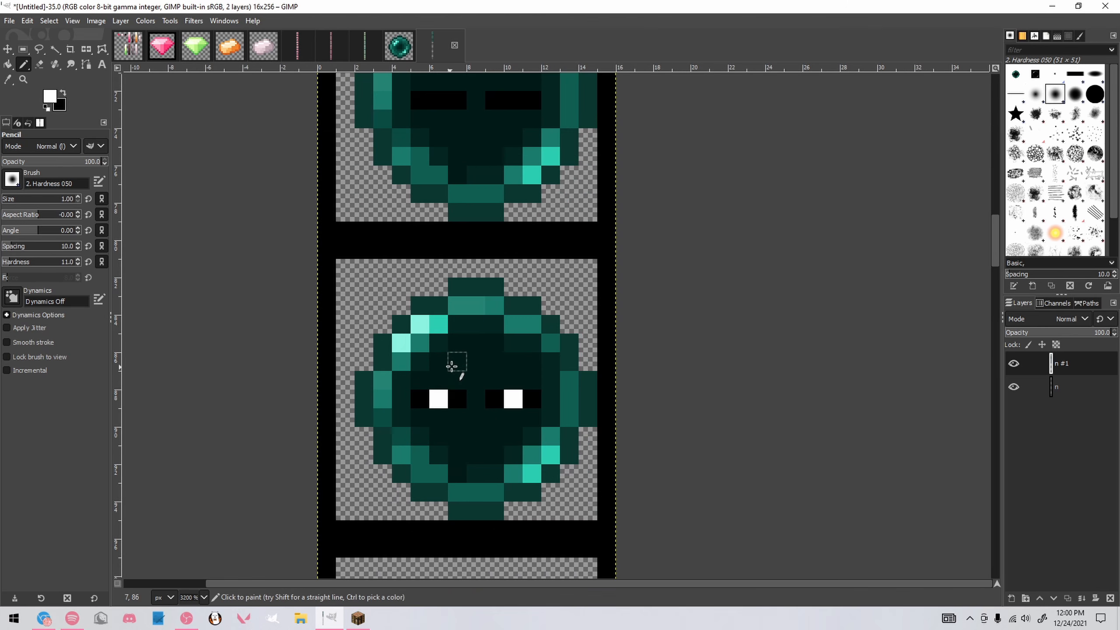
Repaint the sixth pearl's lower-left and upper-right inner rim with teals sampled from the ring
left_click_drag(419, 416, 457, 471)
left_click(441, 475, "ctrl")
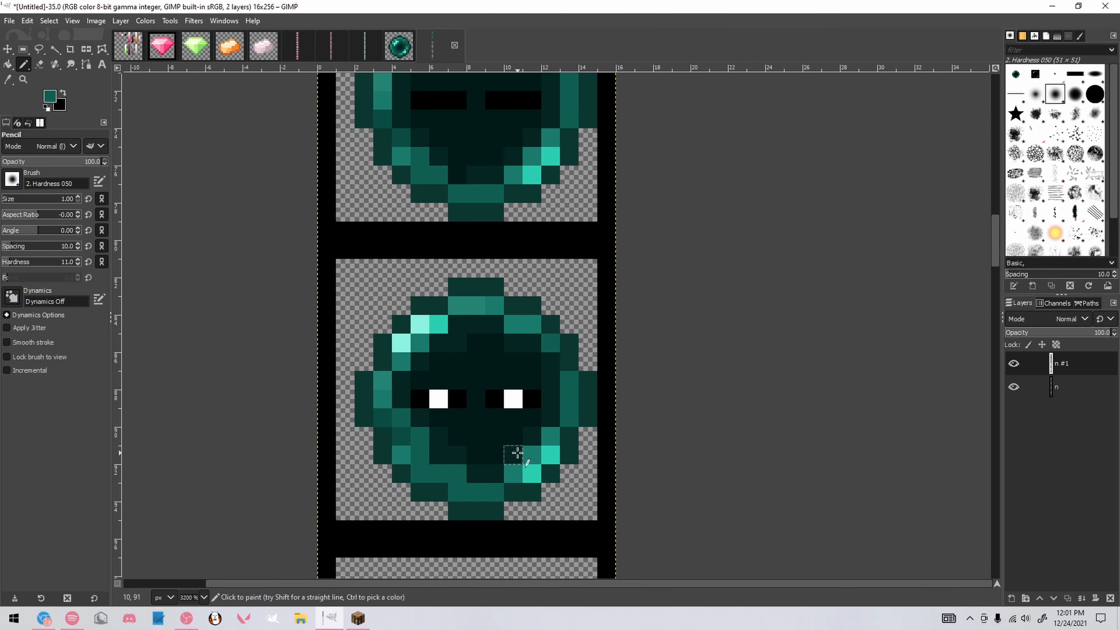
left_click(550, 343, "ctrl")
left_click_drag(531, 343, 550, 362)
Duplicate the sixth frame's pearl with its white pupils into the seventh frame and anchor it
scroll(570, 437, "down", 2)
key("r")
scroll(573, 397, "down", 2)
left_click_drag(476, 246, 604, 374)
key("ctrl+c")
key("ctrl+v")
left_click_drag(556, 325, 556, 474)
scroll(569, 317, "down", 6)
left_click(581, 268)
Reshape the edge of the seventh pearl's core with a sampled dark teal, narrowing the inner rim
scroll(570, 252, "up", 8)
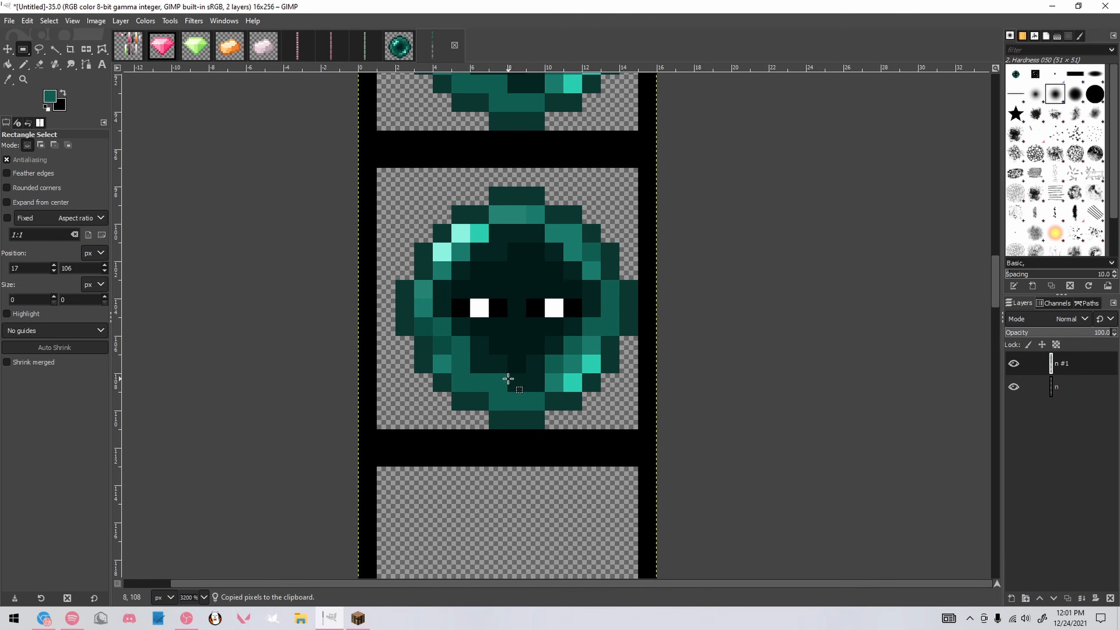
key("n")
scroll(501, 300, "down", 2)
left_click_drag(502, 298, 504, 163)
scroll(504, 162, "down", 1)
scroll(503, 162, "up", 3)
left_click(530, 392, "ctrl")
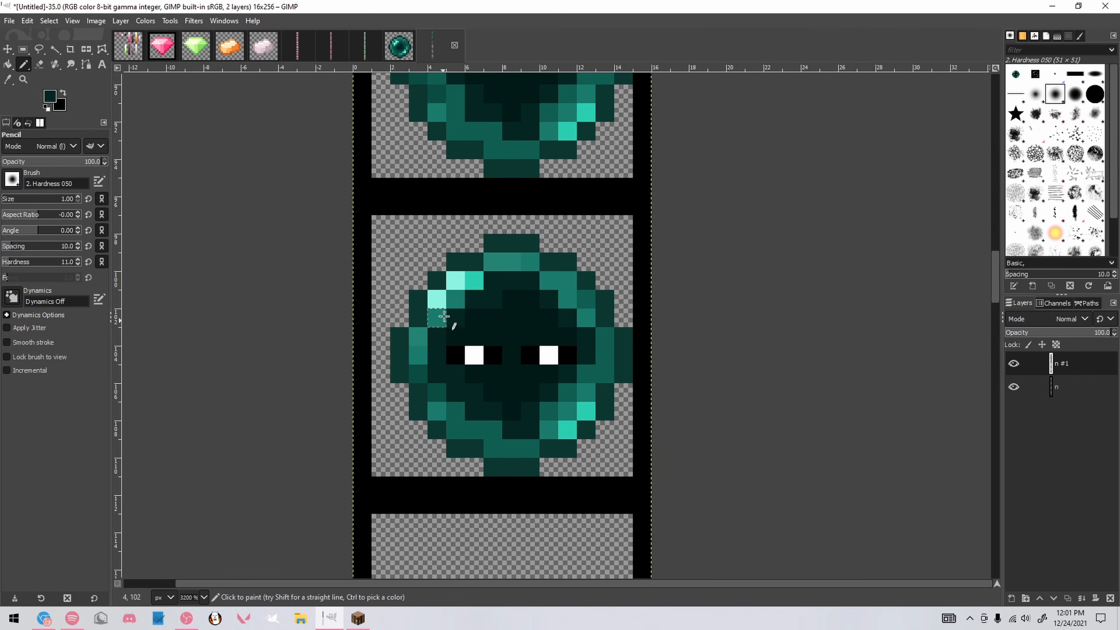
Shift the seventh pearl's bright highlights along its rim using sampled pale and mid teals
left_click(567, 430, "ctrl")
left_click(586, 411)
left_click(455, 417, "ctrl")
left_click(437, 392)
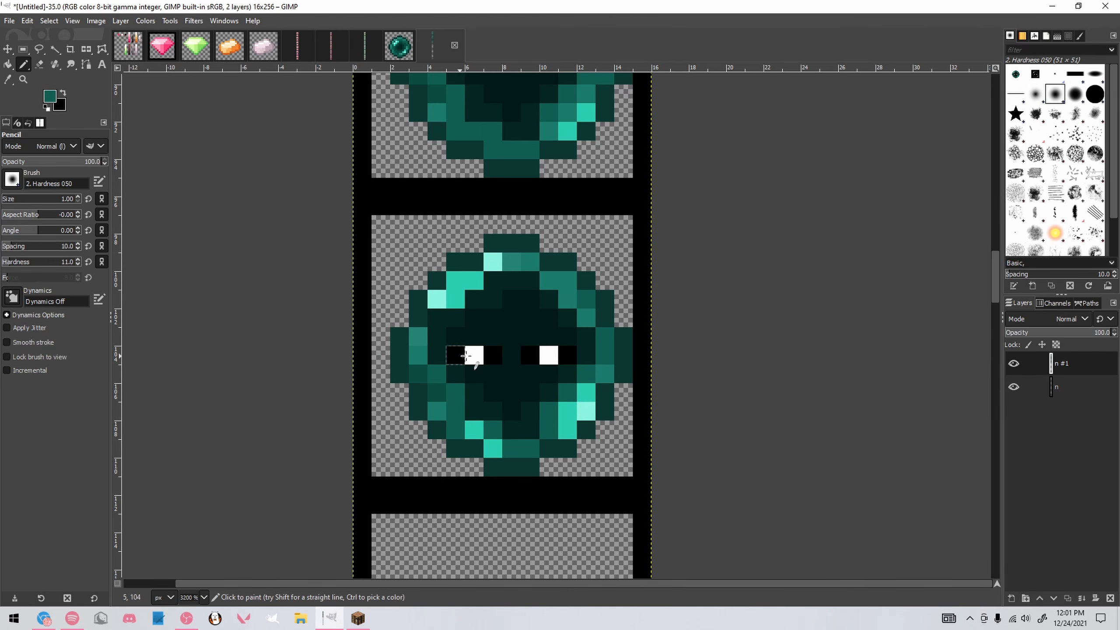
Duplicate the seventh frame's pearl into the eighth frame and anchor the copy
left_click(437, 318)
scroll(545, 334, "down", 3)
key("r")
left_click_drag(463, 276, 593, 406)
key("ctrl+c")
key("ctrl+v")
left_click_drag(547, 350, 548, 498)
left_click(548, 498)
scroll(548, 409, "up", 2)
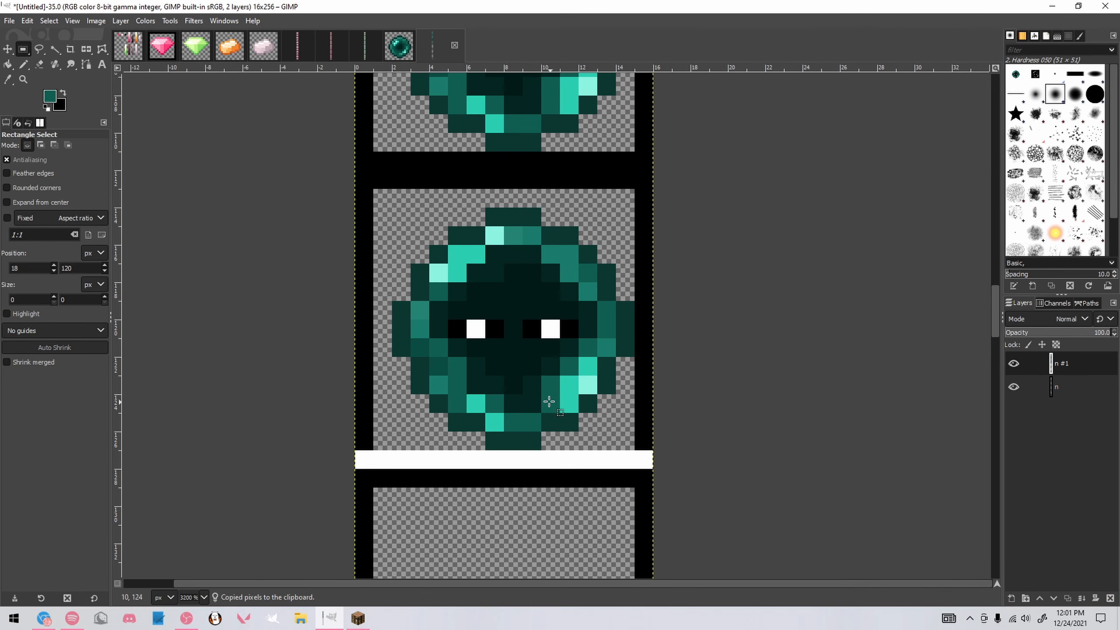
Close the eighth pearl's eyes by painting both white pupils with the sampled black
key("n")
left_click(496, 326, "ctrl")
left_click(478, 325)
left_click(549, 328)
scroll(538, 328, "down", 2)
scroll(520, 326, "up", 2)
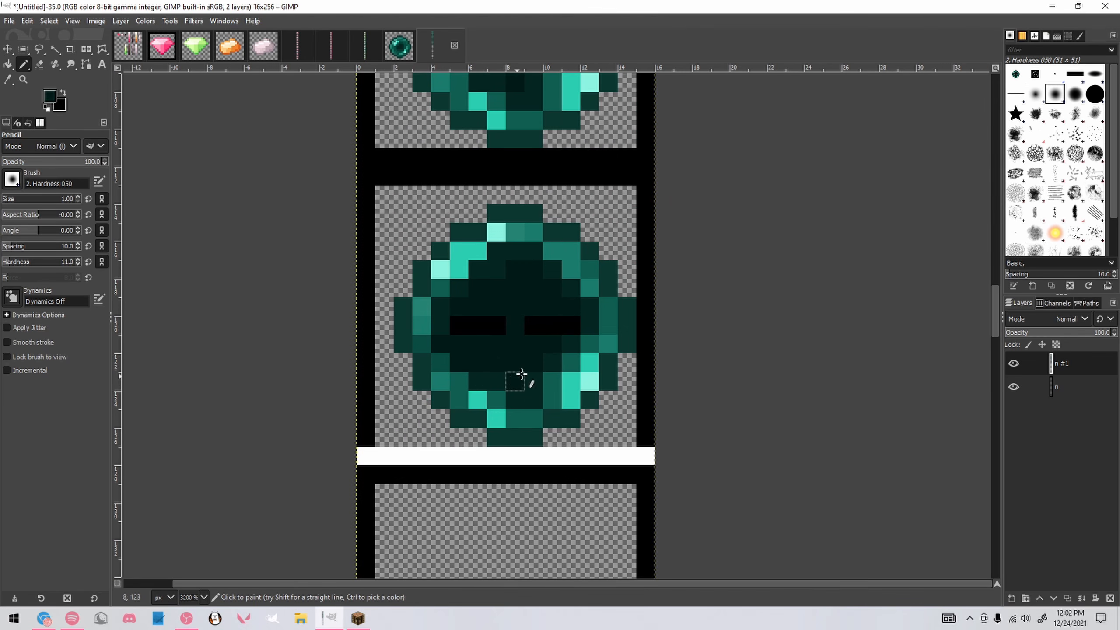
Extend the eighth pearl's dark core with a sampled dark tone and touch up its upper-right inner rim in sampled teal
left_click_drag(497, 269, 478, 269)
left_click(494, 252, "ctrl")
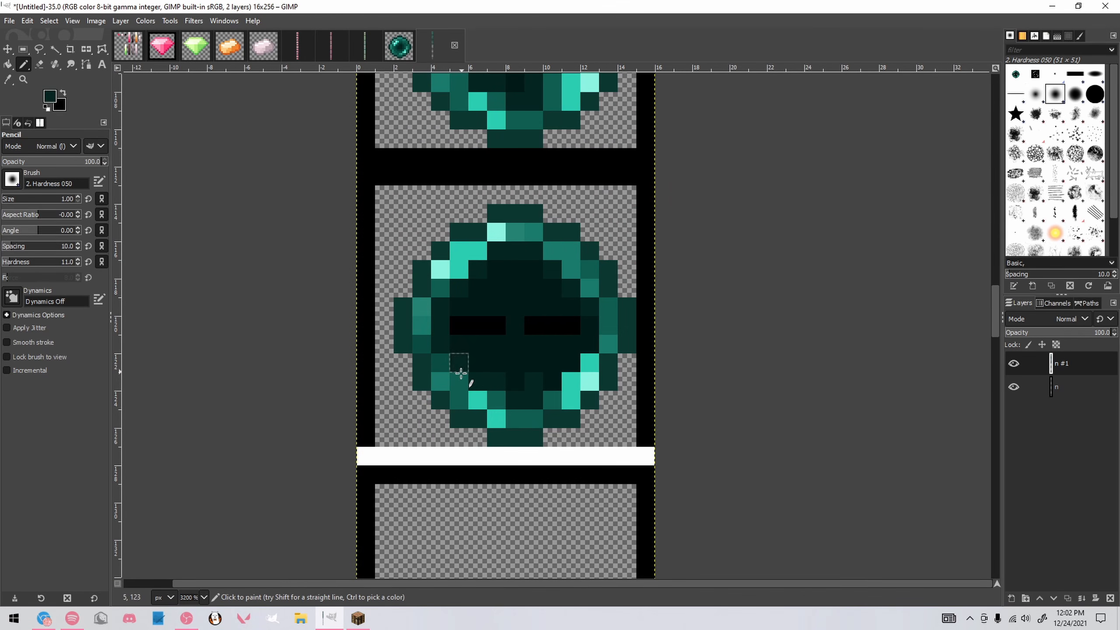
mouse_move(461, 370)
left_mouse_down()
mouse_move(520, 417)
mouse_move(578, 367)
left_mouse_up()
left_click(607, 307, "ctrl")
left_click_drag(589, 288, 571, 270)
Duplicate the eighth frame's pearl into the ninth frame
scroll(555, 326, "down", 1)
key("r")
left_click_drag(425, 224, 610, 410)
key("ctrl+c")
key("ctrl+v")
scroll(549, 365, "down", 3)
left_click_drag(550, 240, 549, 440)
Paint the ninth pearl's two pupils in sampled white
key("n")
scroll(553, 507, "down", 2)
left_click(550, 267, "ctrl")
scroll(535, 483, "up", 2)
left_click(515, 449)
left_click(568, 450)
Set the foreground colour to black and paint the pixels on both sides of each pupil in the ninth pearl
scroll(570, 465, "down", 5)
scroll(564, 350, "up", 6)
left_click(50, 97)
mouse_move(900, 346)
left_mouse_down()
mouse_move(870, 357)
mouse_move(874, 387)
left_mouse_up()
left_click(495, 342)
left_click(533, 342)
left_click(569, 343)
left_click(607, 343)
scroll(736, 389, "down", 2)
scroll(737, 390, "up", 1)
left_click(944, 463)
Repaint the ninth pearl's right-hand highlight with sampled bright teal and its lower inner rim with a sampled darker teal
scroll(747, 415, "down", 6)
scroll(669, 320, "up", 1)
scroll(656, 410, "up", 1)
left_click(636, 418, "ctrl")
left_click(637, 381)
key("ctrl+z")
mouse_move(639, 401)
left_mouse_down()
mouse_move(620, 436)
mouse_move(638, 405)
left_mouse_up()
left_click(582, 454, "ctrl")
left_click_drag(521, 406, 600, 399)
Thicken the ninth pearl's upper-left and lower-left inner rim with teals sampled from the ring
left_click(570, 271, "ctrl")
left_click_drag(569, 270, 509, 325)
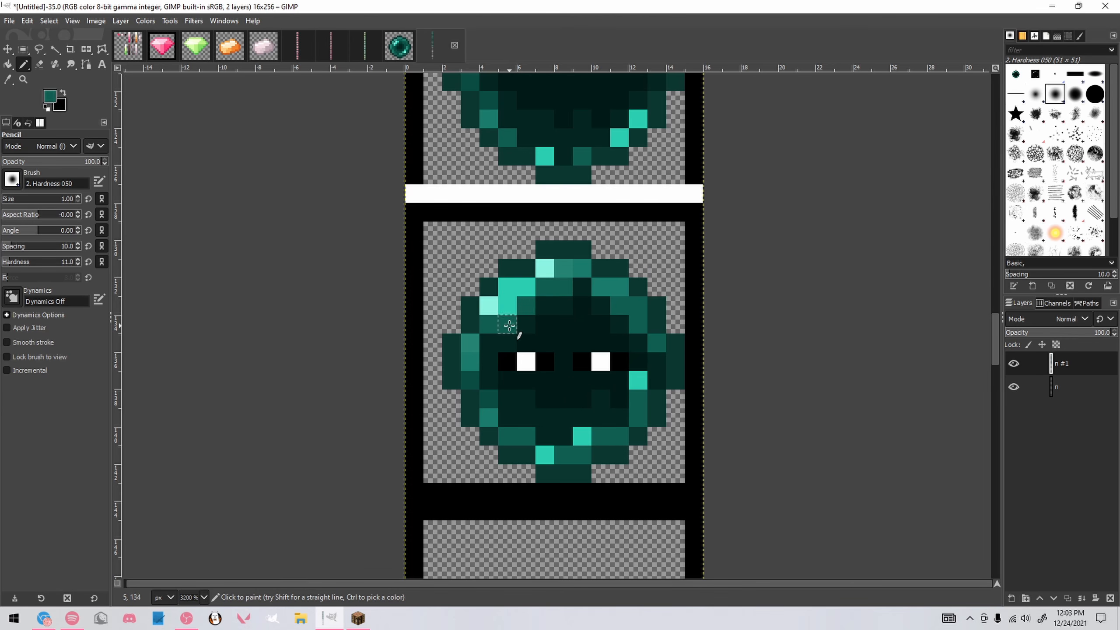
left_click(509, 419, "ctrl")
left_click_drag(507, 401, 525, 400)
left_click(516, 436, "ctrl")
left_click_drag(508, 418, 564, 437)
left_click(490, 418, "ctrl")
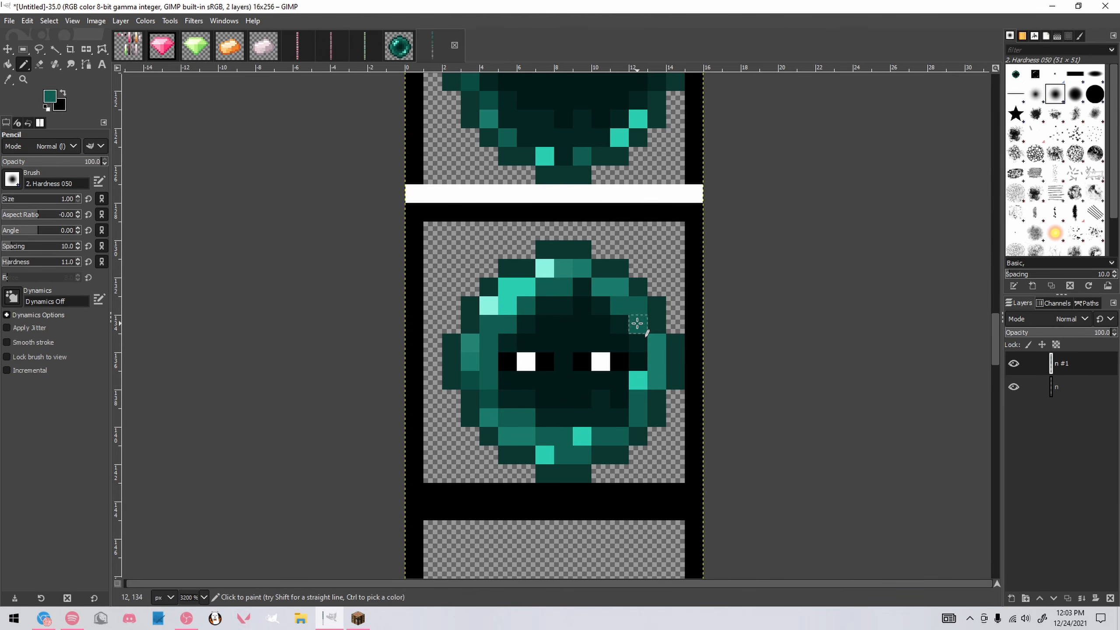
Duplicate the ninth frame's pearl into the tenth frame and anchor it
scroll(574, 417, "down", 1)
key("r")
left_click_drag(466, 278, 656, 467)
key("ctrl+c")
key("ctrl+v")
left_click_drag(600, 397, 600, 485)
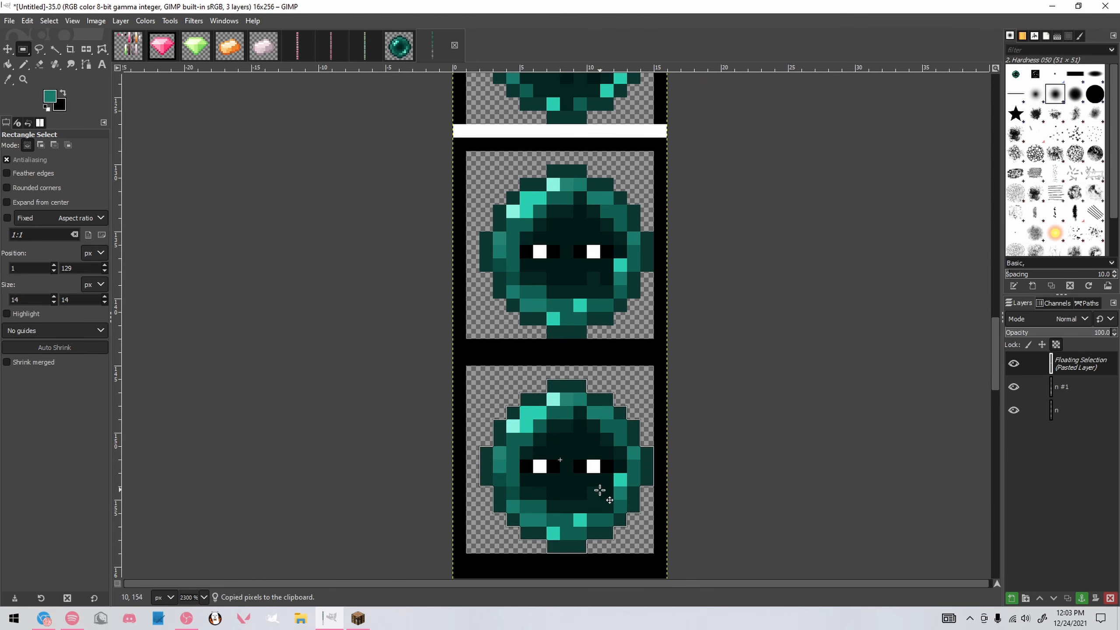
left_click(692, 459)
Copy the first frame's pearl into the sixteenth, last frame of the strip and anchor it
scroll(663, 458, "down", 8)
scroll(668, 282, "up", 6)
left_click_drag(542, 241, 626, 502)
key("ctrl+c")
key("ctrl+v")
scroll(628, 309, "down", 4)
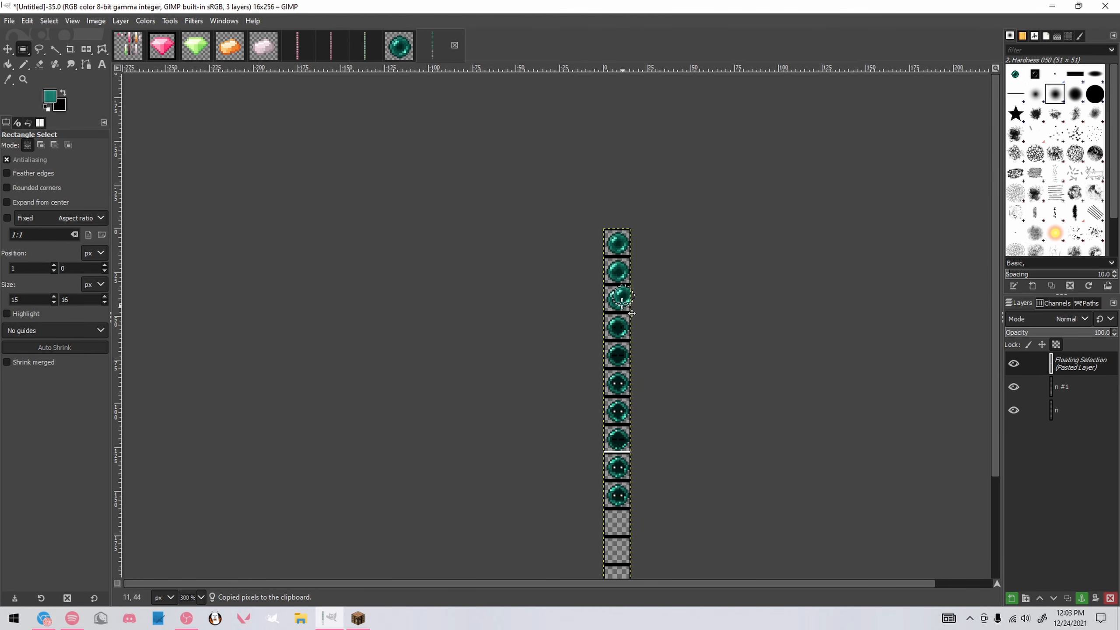
left_click_drag(623, 303, 626, 520)
scroll(626, 463, "up", 2)
left_click_drag(615, 336, 604, 558)
left_click(657, 547)
Copy the second frame's pearl into the fifteenth frame and anchor it
scroll(652, 529, "down", 4)
scroll(608, 282, "up", 5)
left_click_drag(586, 314, 661, 389)
key("ctrl+c")
key("ctrl+v")
left_click_drag(621, 357, 621, 530)
scroll(621, 520, "down", 7)
left_click_drag(621, 152, 628, 513)
scroll(627, 514, "down", 9)
left_click_drag(630, 75, 628, 473)
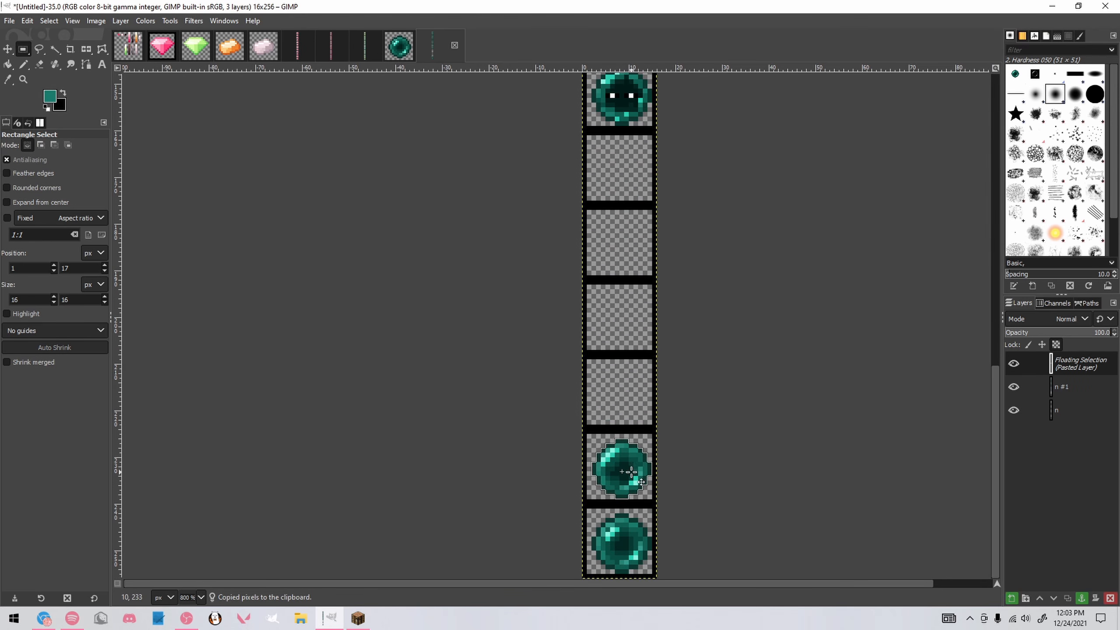
left_click(675, 458)
Copy the third frame's pearl into the fourteenth frame and anchor it
scroll(673, 423, "down", 4)
scroll(689, 193, "up", 2)
scroll(625, 260, "down", 2)
left_click_drag(546, 185, 605, 525)
key("ctrl+c")
key("ctrl+v")
left_click(672, 512)
Copy the fourth frame's pearl into the thirteenth frame and anchor it
scroll(673, 432, "up", 5)
key("ctrl+c")
key("ctrl+v")
scroll(630, 353, "down", 6)
left_click_drag(630, 262, 627, 400)
left_click(662, 387)
Copy the fifth frame's closed-eyed pearl into the twelfth frame and anchor it
scroll(662, 388, "up", 6)
scroll(662, 388, "down", 1)
left_click_drag(618, 306, 655, 343)
key("ctrl+c")
key("ctrl+v")
scroll(633, 423, "down", 4)
left_click_drag(635, 328, 632, 417)
left_click(676, 404)
scroll(675, 403, "down", 2)
scroll(676, 234, "up", 3)
left_click_drag(585, 226, 649, 289)
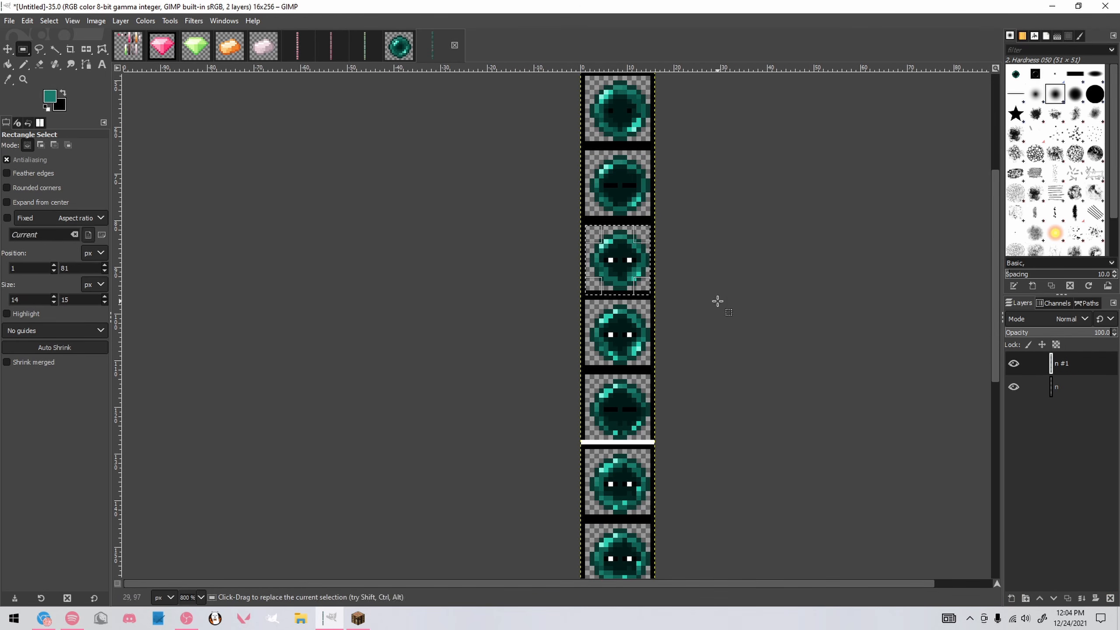
left_click(701, 300)
Duplicate the tenth frame's pearl into the empty eleventh frame and anchor it
scroll(679, 335, "down", 5)
scroll(674, 351, "up", 1)
left_click_drag(554, 255, 643, 343)
key("ctrl+c")
key("ctrl+v")
left_click_drag(607, 307, 606, 409)
left_click(642, 457)
Paint over the bottom-left highlight and extend the lower rim of the eleventh pearl with a sampled mid-dark teal
scroll(641, 460, "up", 3)
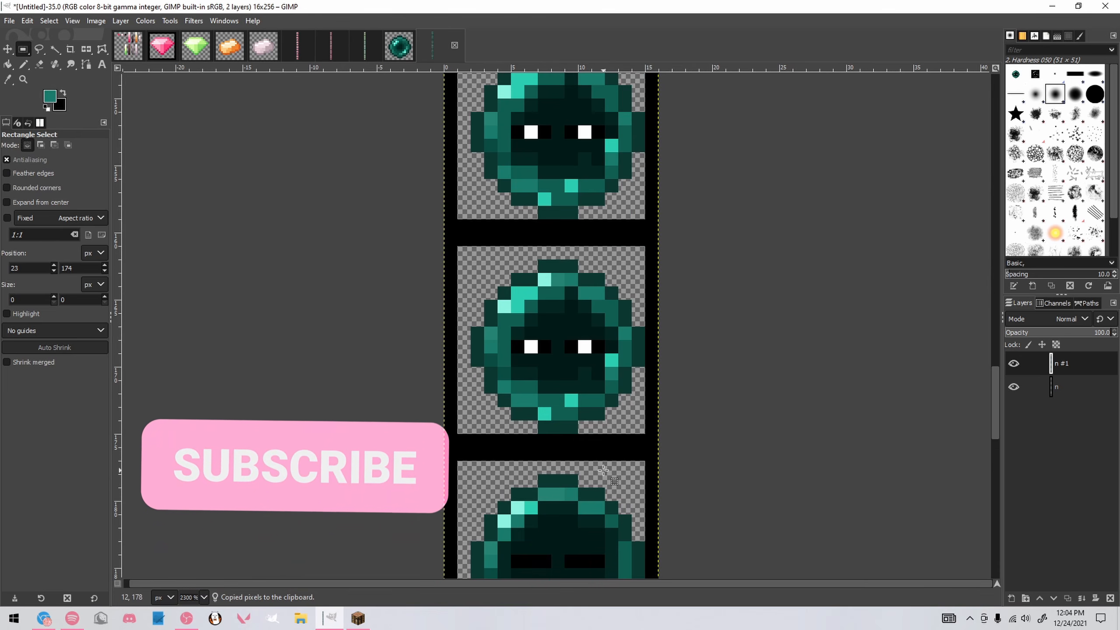
key("n")
left_click(551, 385, "ctrl")
left_click(569, 384)
left_click(531, 402)
Add bright teal and pale highlights along the eleventh pearl's lower-right rim using sampled colours
left_click(624, 328, "ctrl")
left_click(548, 402)
left_click(587, 383)
left_click(624, 365)
left_click(531, 215, "ctrl")
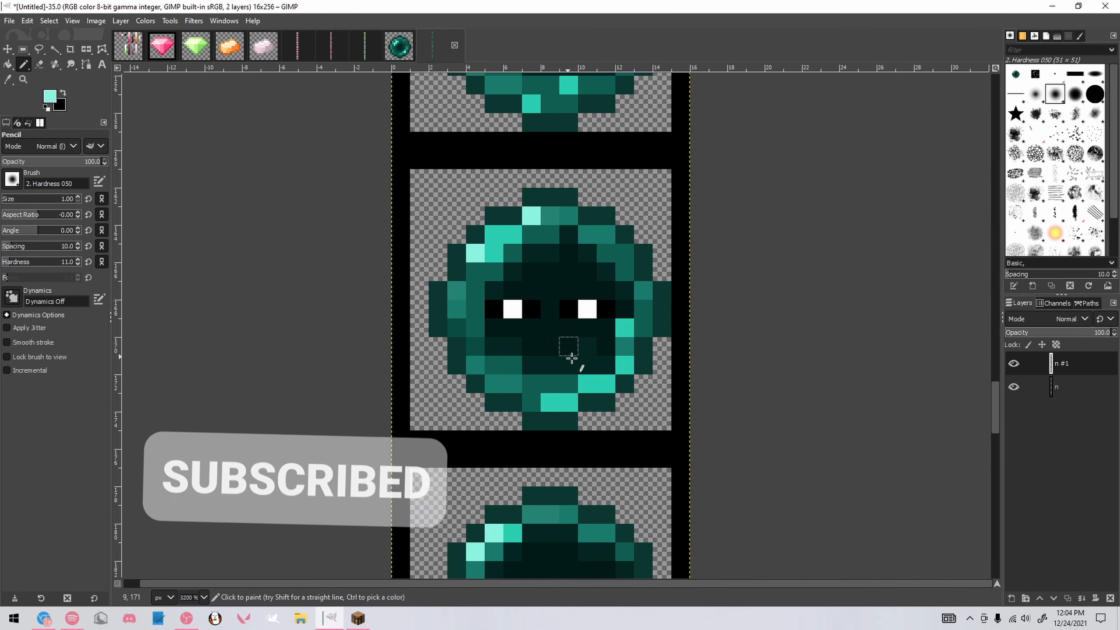
left_click(568, 403)
left_click(606, 383)
Reshape the eleventh pearl's lower-left and upper inner rim with sampled teals and the dark core colour
scroll(572, 392, "down", 1)
left_click(532, 388, "ctrl")
mouse_move(543, 385)
left_mouse_down()
mouse_move(556, 361)
mouse_move(549, 337)
left_mouse_up()
left_click(555, 374, "ctrl")
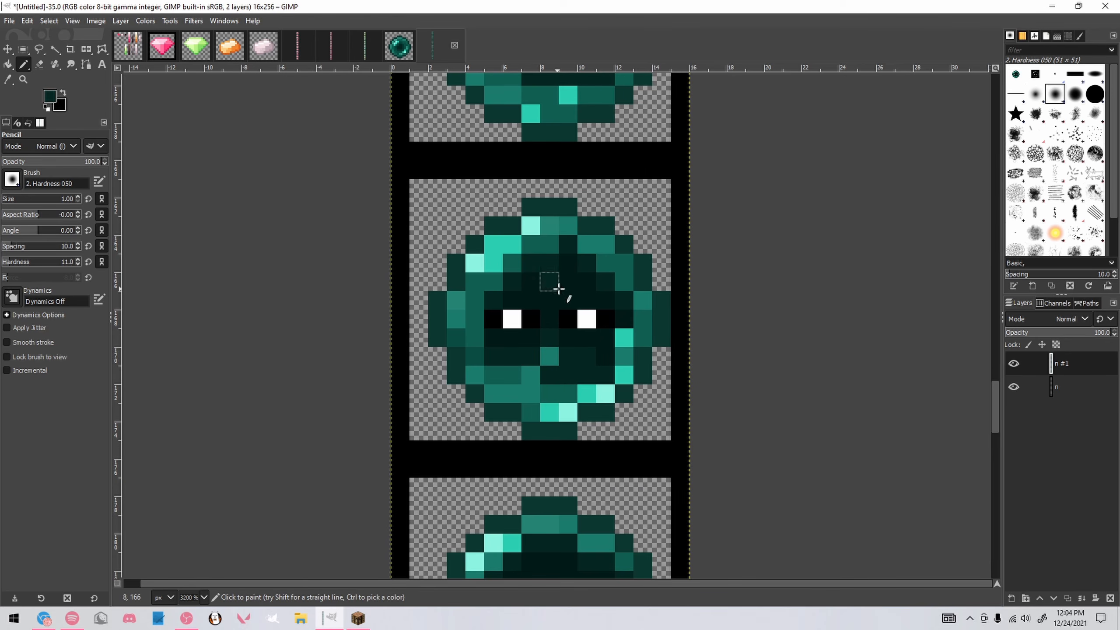
scroll(559, 322, "down", 3)
scroll(565, 340, "up", 3)
left_click(539, 322)
left_click(560, 332, "ctrl")
left_click(521, 334)
scroll(588, 384, "down", 4)
scroll(588, 384, "up", 3)
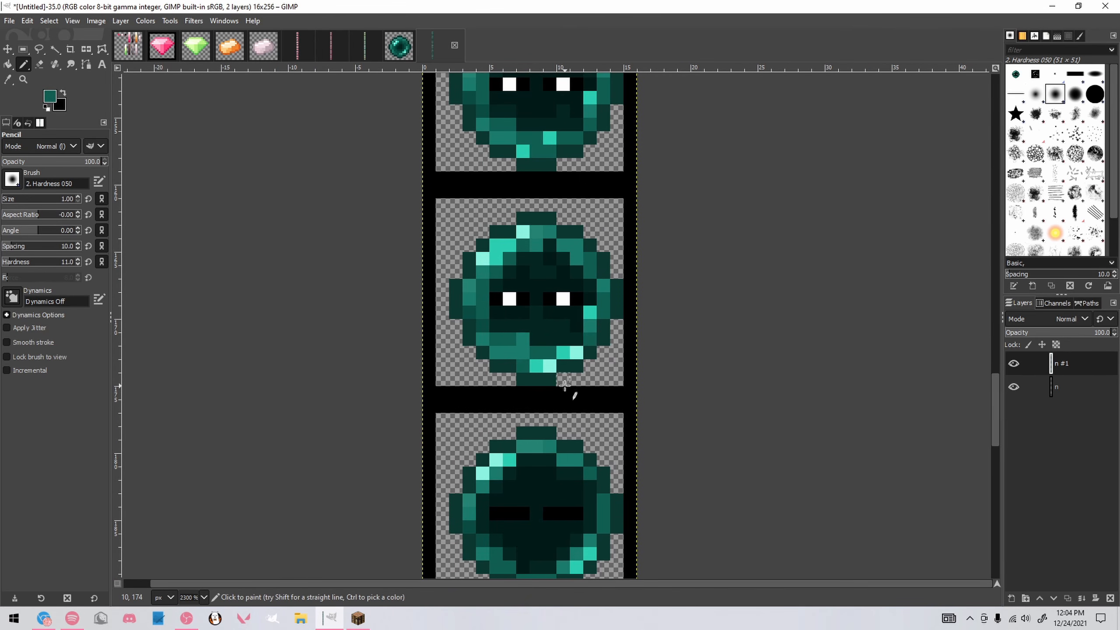
Hide the black frame-guide layer and review the whole sixteen-frame pearl strip
scroll(565, 353, "down", 1)
scroll(556, 231, "up", 1)
scroll(562, 357, "down", 4)
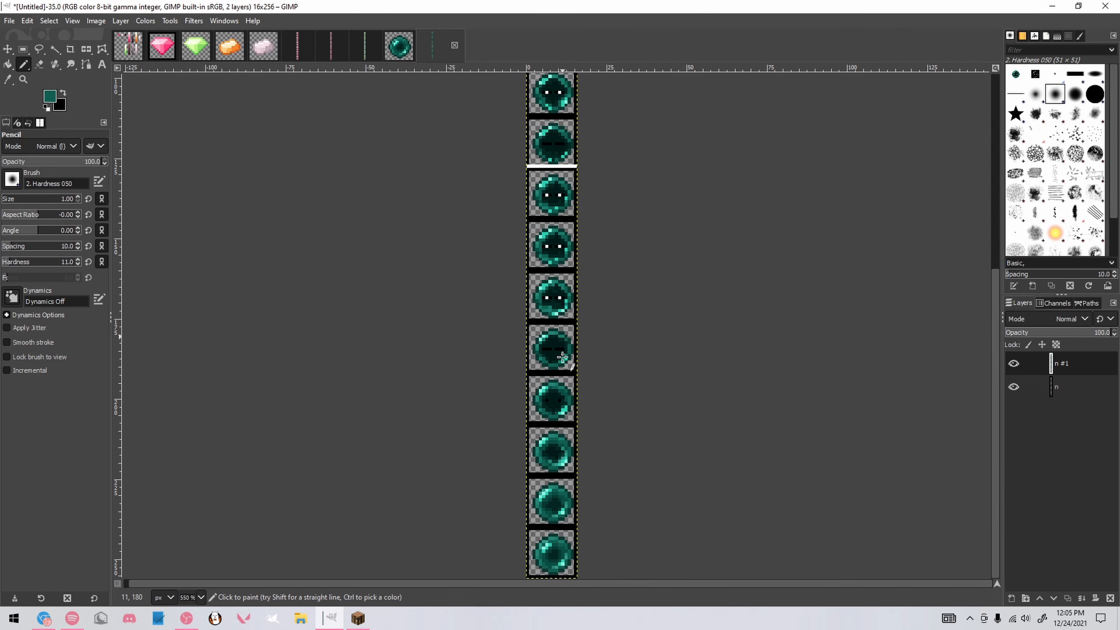
scroll(565, 400, "down", 2)
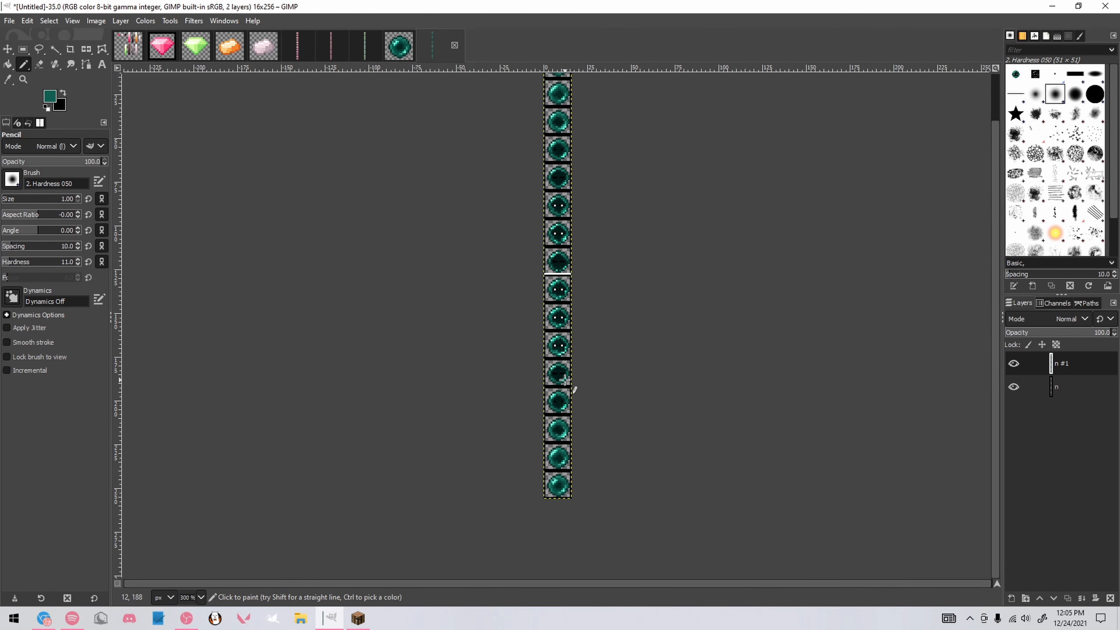
left_click(1013, 387)
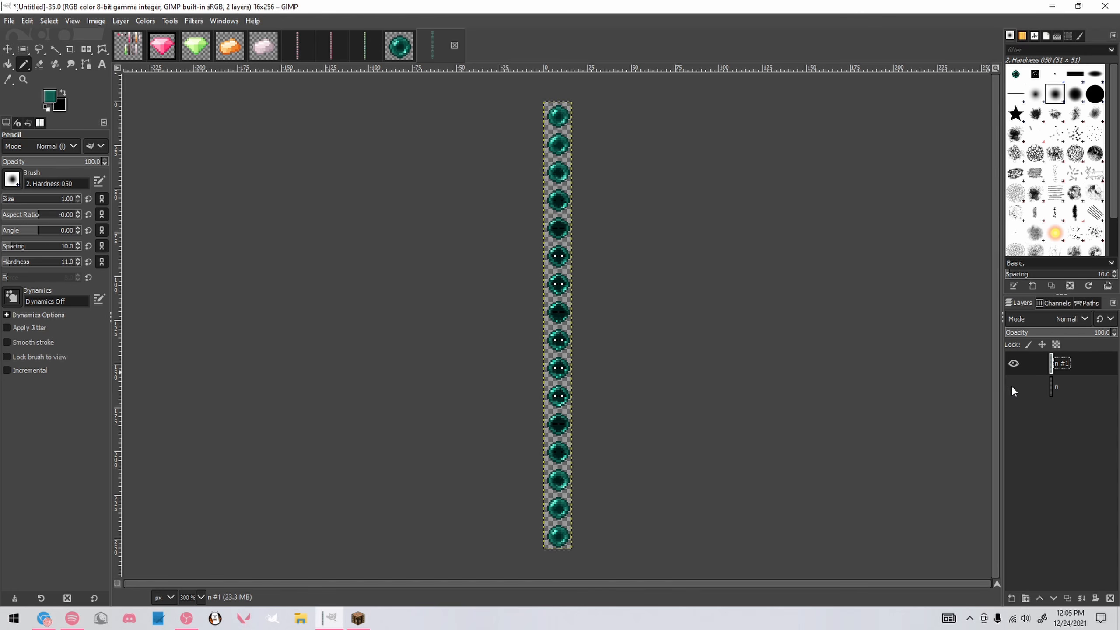
scroll(593, 375, "down", 2)
scroll(592, 380, "up", 3)
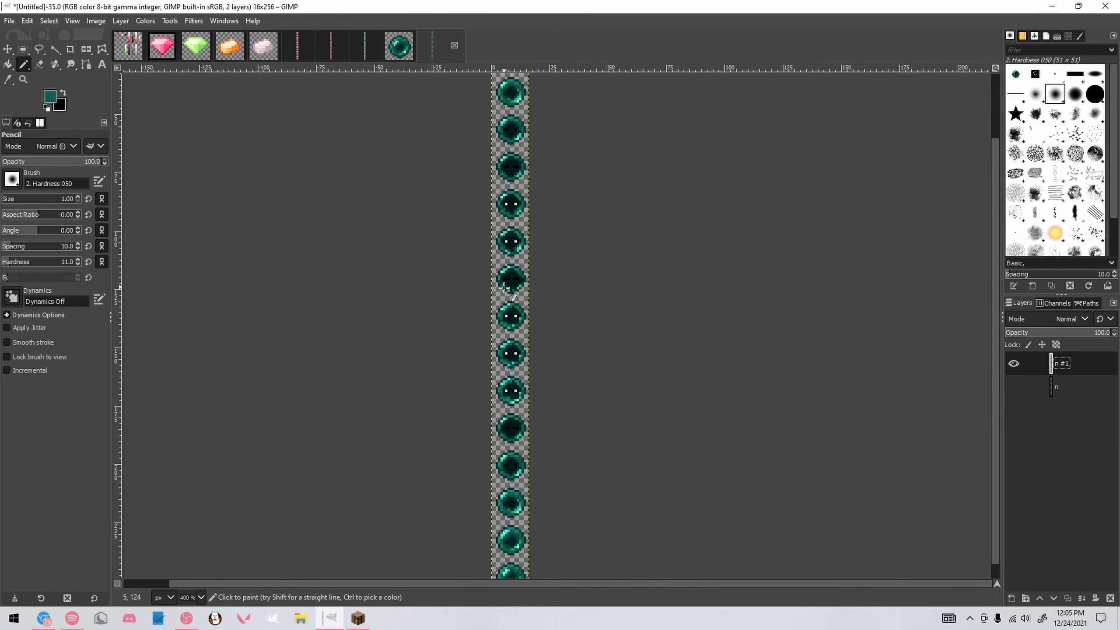
scroll(504, 287, "down", 1)
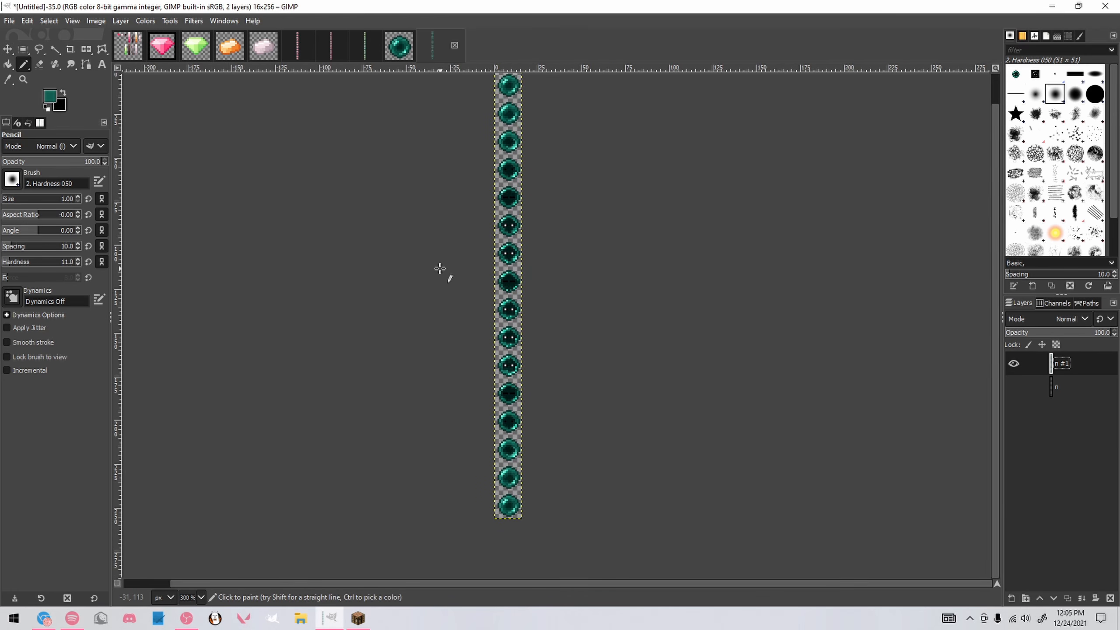
scroll(496, 261, "up", 1)
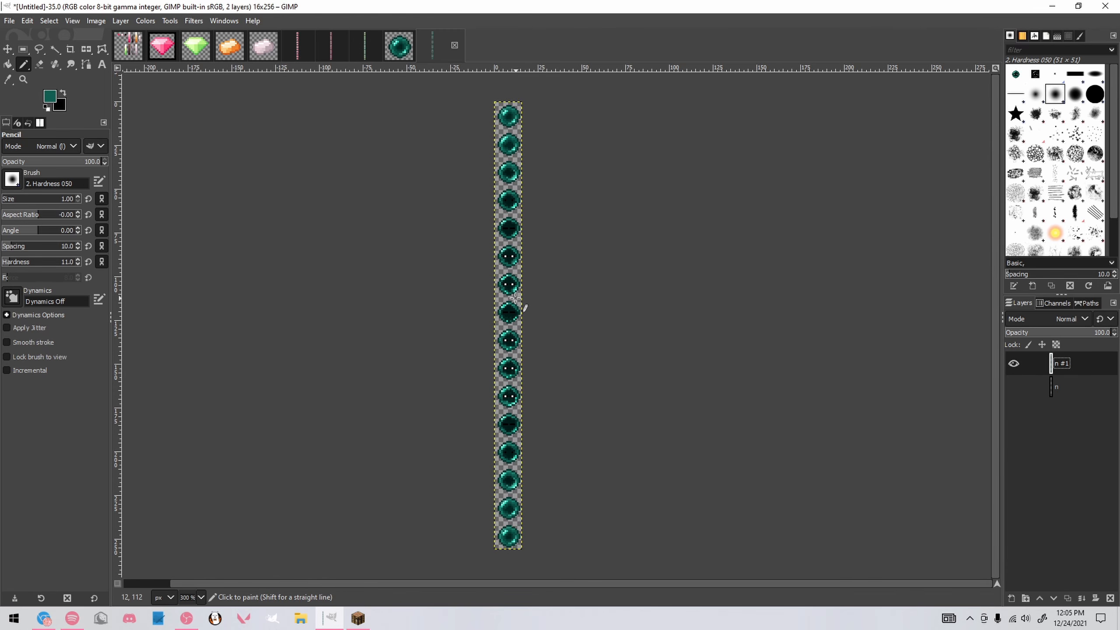
scroll(516, 298, "up", 2)
scroll(508, 327, "down", 2)
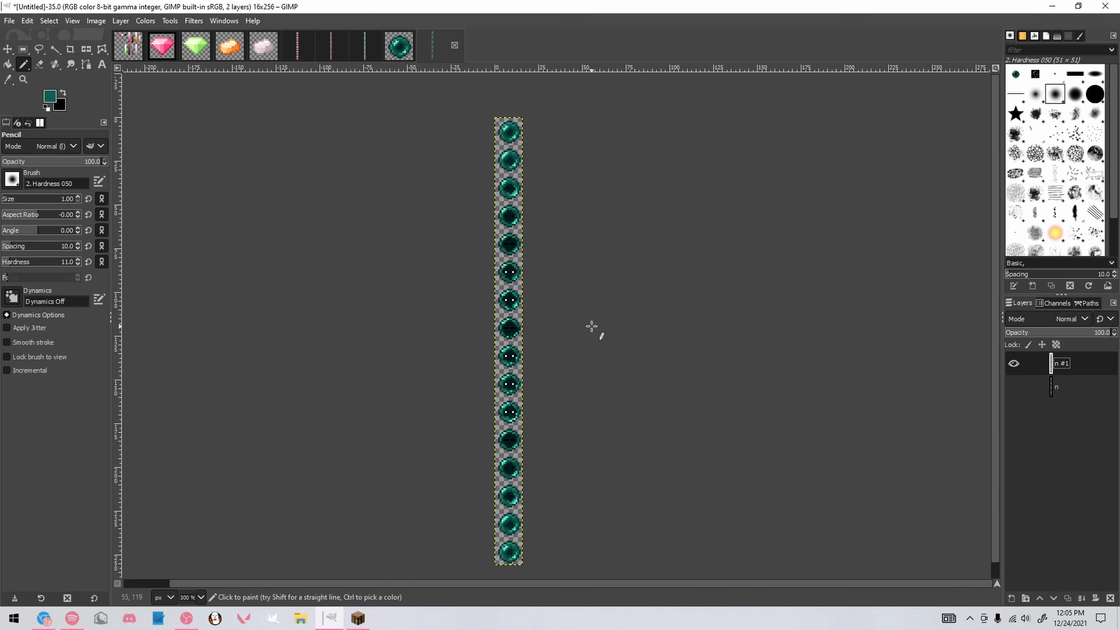
Export the strip as ender_pearl.png into the resource pack's items textures folder
key("ctrl+shift+e")
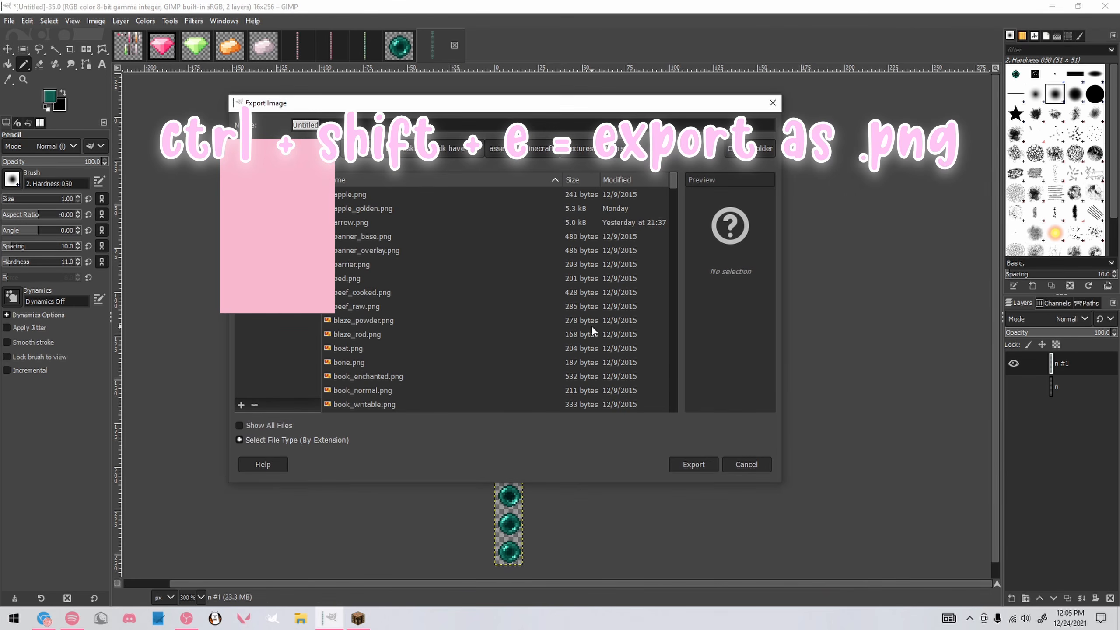
type("ender_pearl.png")
key("Return")
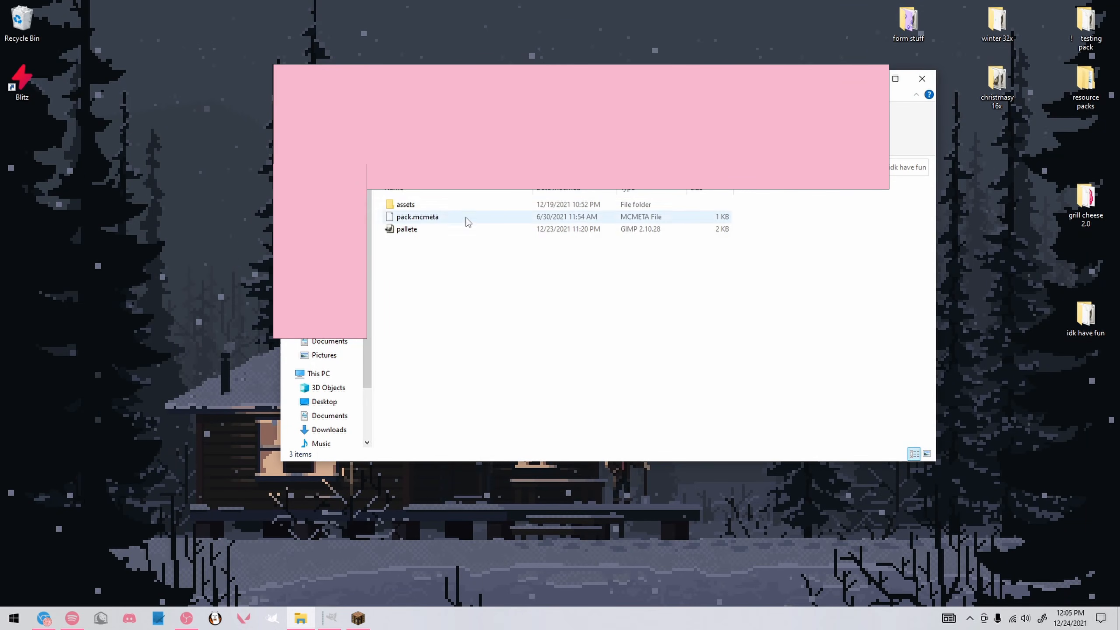
Copy clock.png.mcmeta from the pack's items textures folder onto the desktop
left_click(445, 206)
double_click(445, 205)
double_click(434, 278)
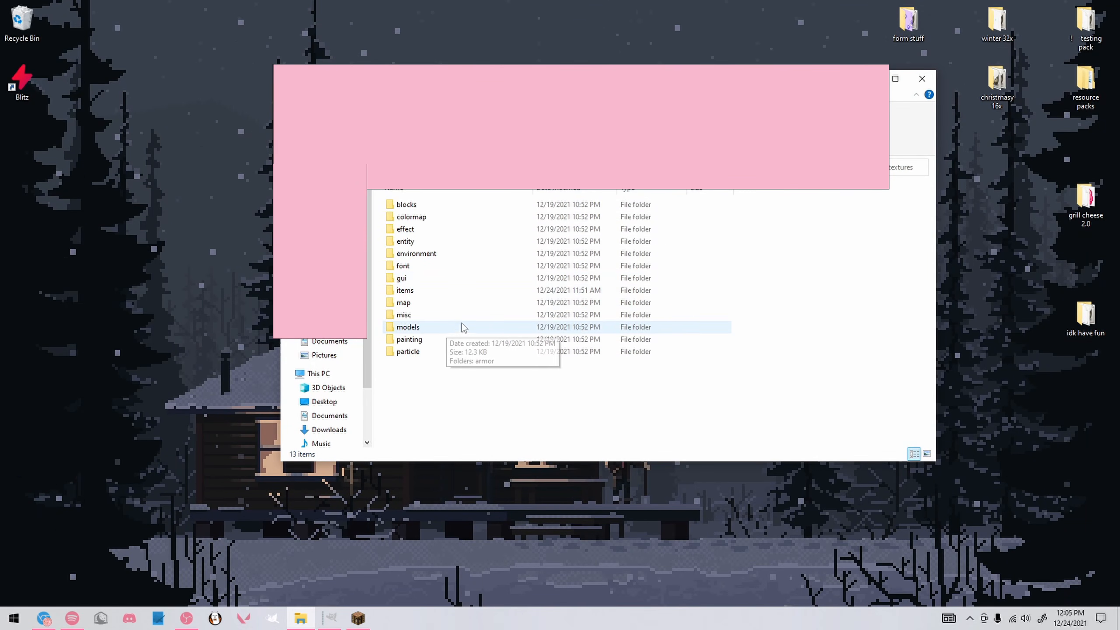
double_click(405, 291)
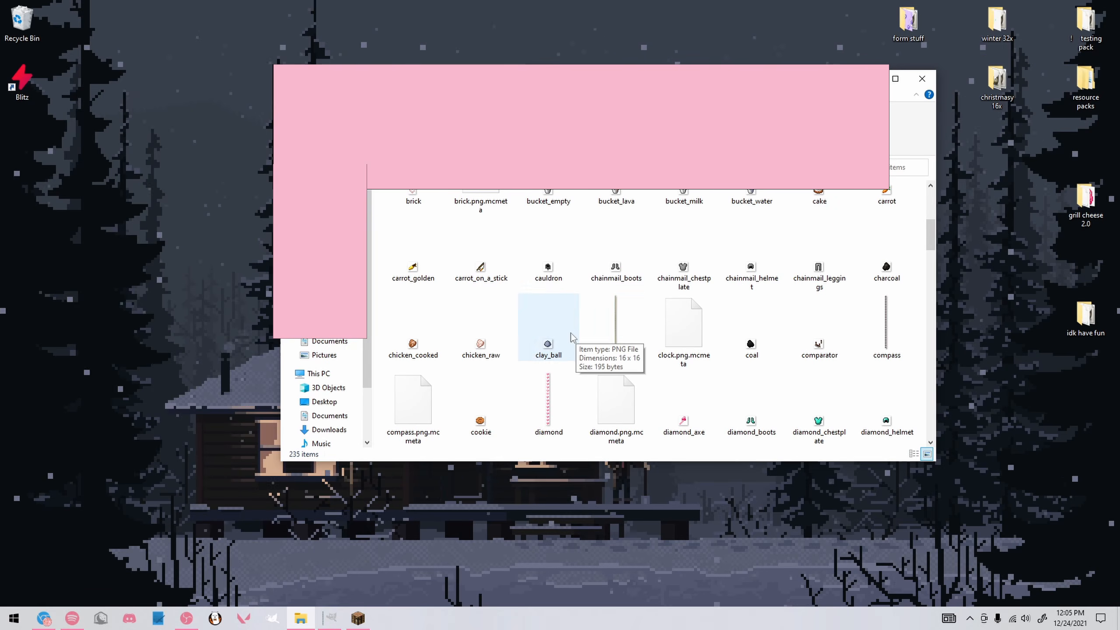
left_click_drag(686, 326, 46, 177)
Rename the desktop copy as ender_pearl.png.mcmeta, move it into the items textures folder and close the folder
left_click(23, 156)
key("F2")
left_click(19, 160)
key("BackSpace")
key("BackSpace")
key("BackSpace")
key("BackSpace")
key("BackSpace")
type("ender_")
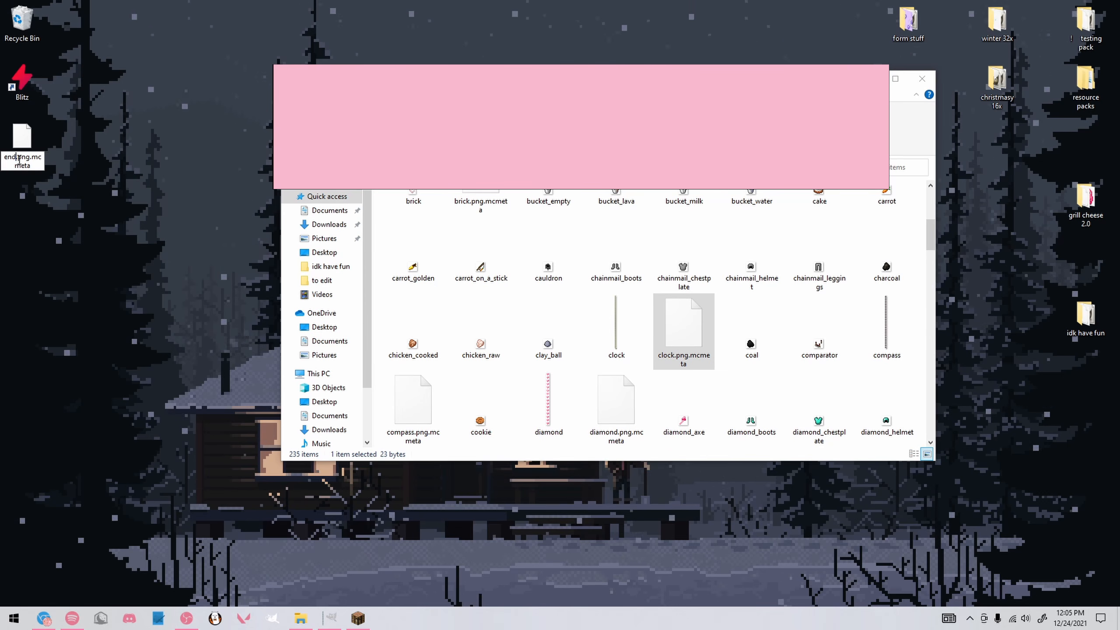
type("pearl")
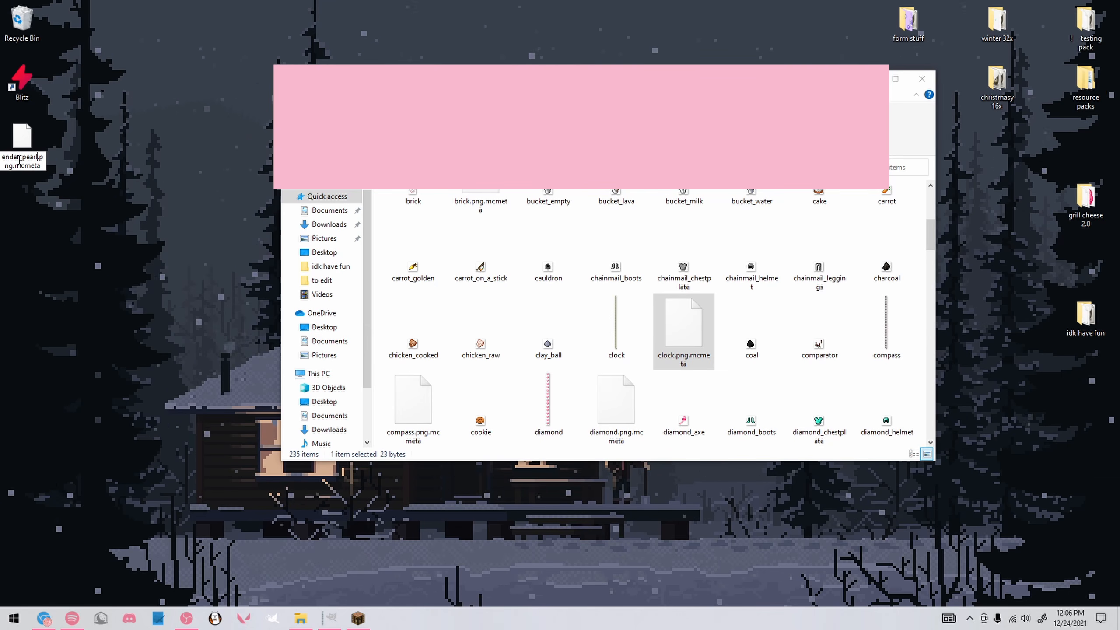
key("Return")
left_click_drag(24, 147, 635, 382)
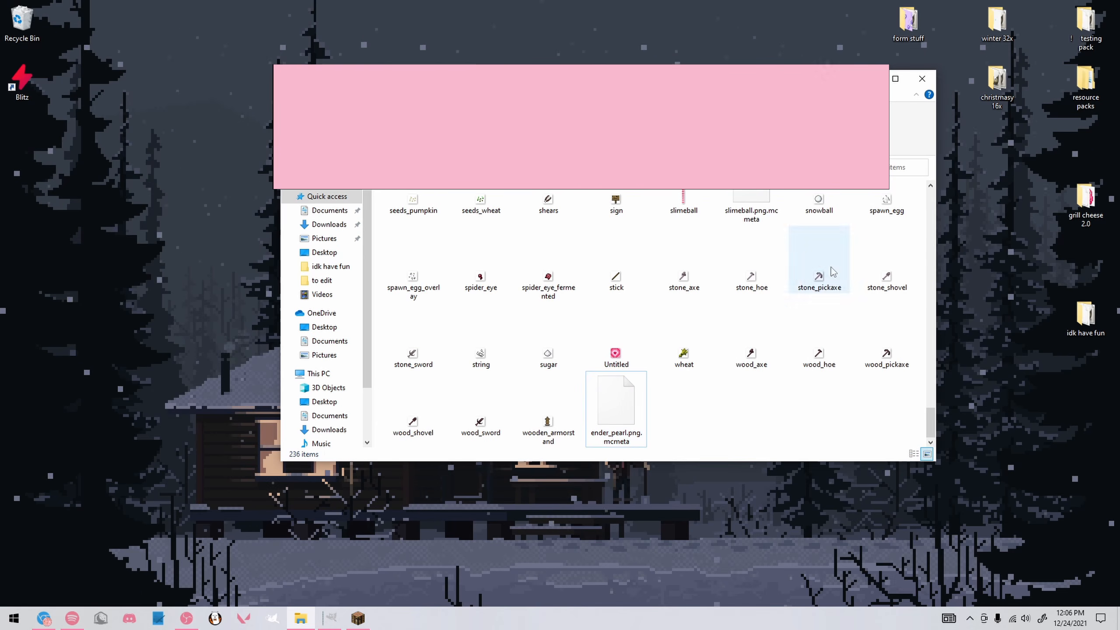
left_click(922, 78)
Switch to Minecraft, search the creative inventory for "end" and put an ender pearl in the first hotbar slot
left_click(358, 618)
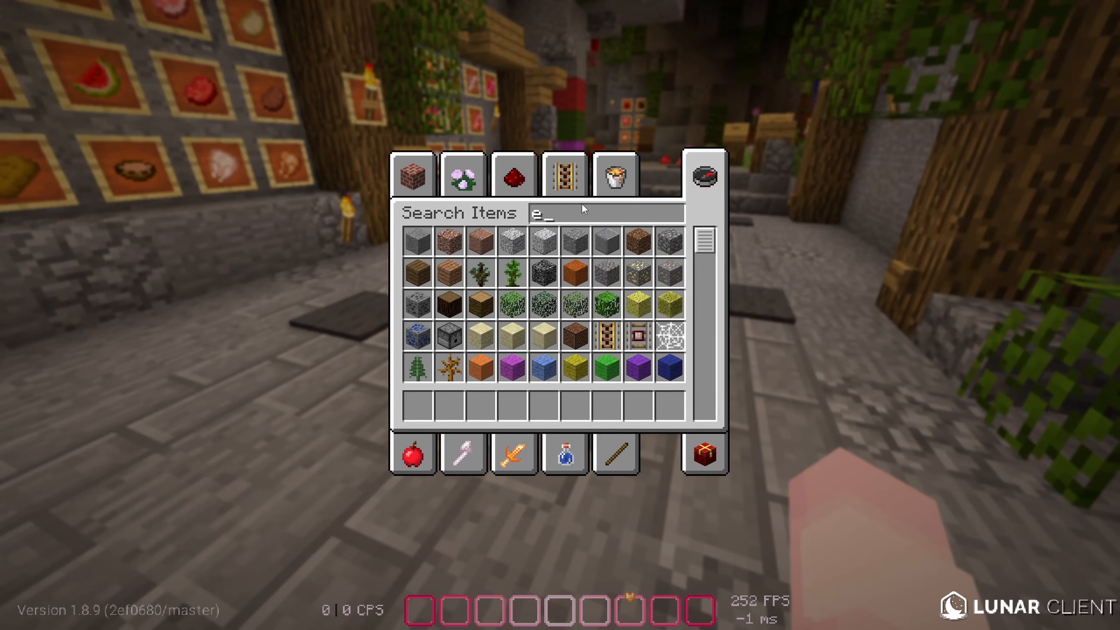
type("end")
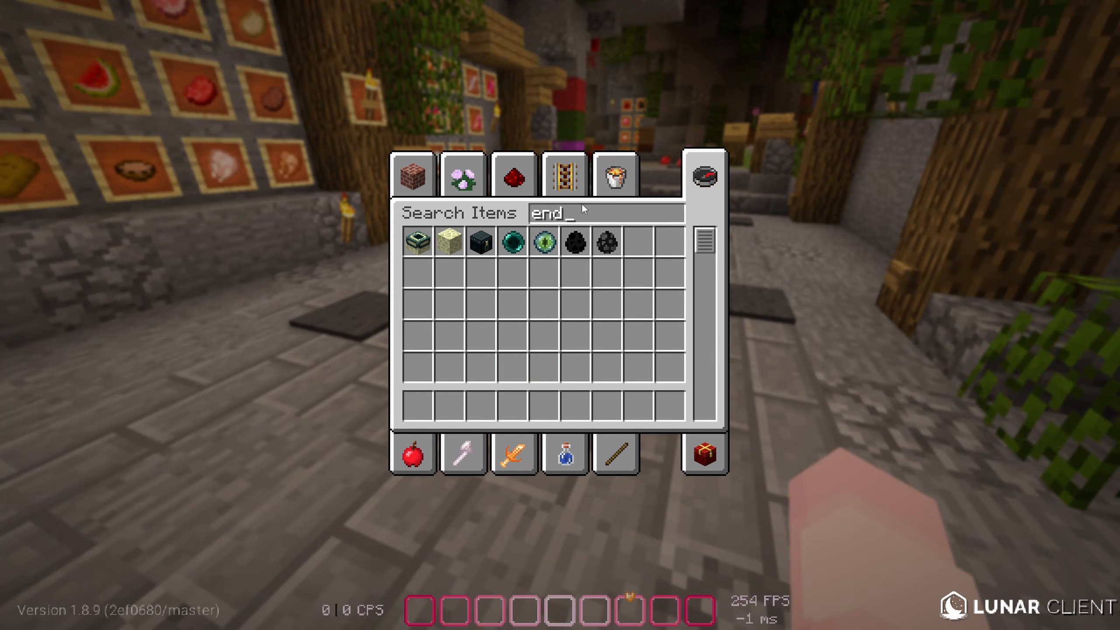
left_click(513, 241)
left_click(417, 405)
key("Escape")
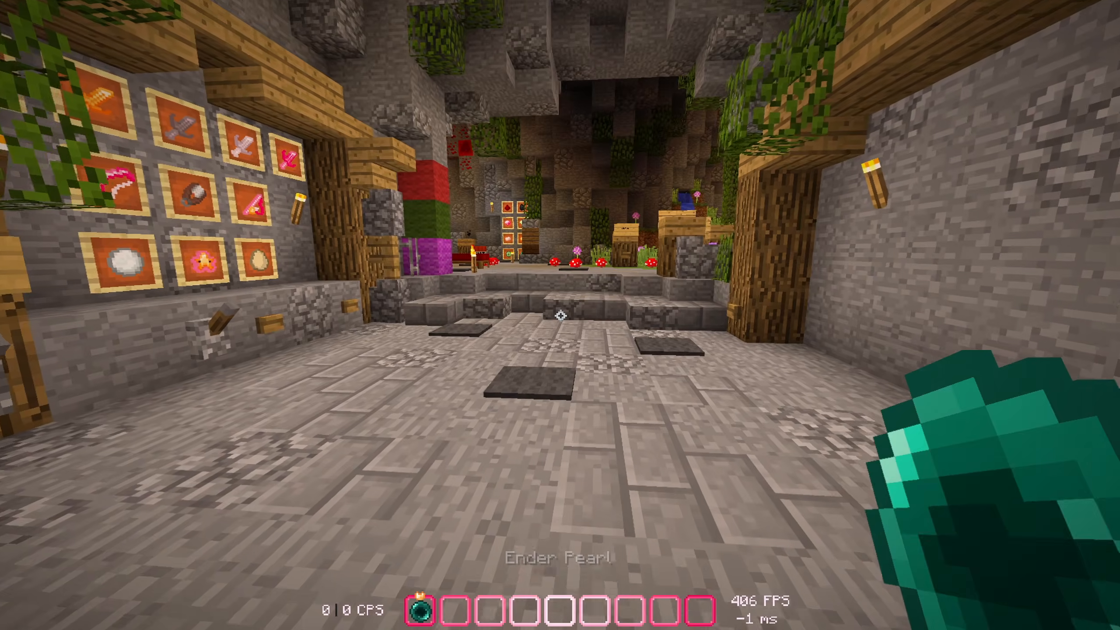
Examine the animated ender pearl in the character's hand from the front-facing and zoomed views
key("w")
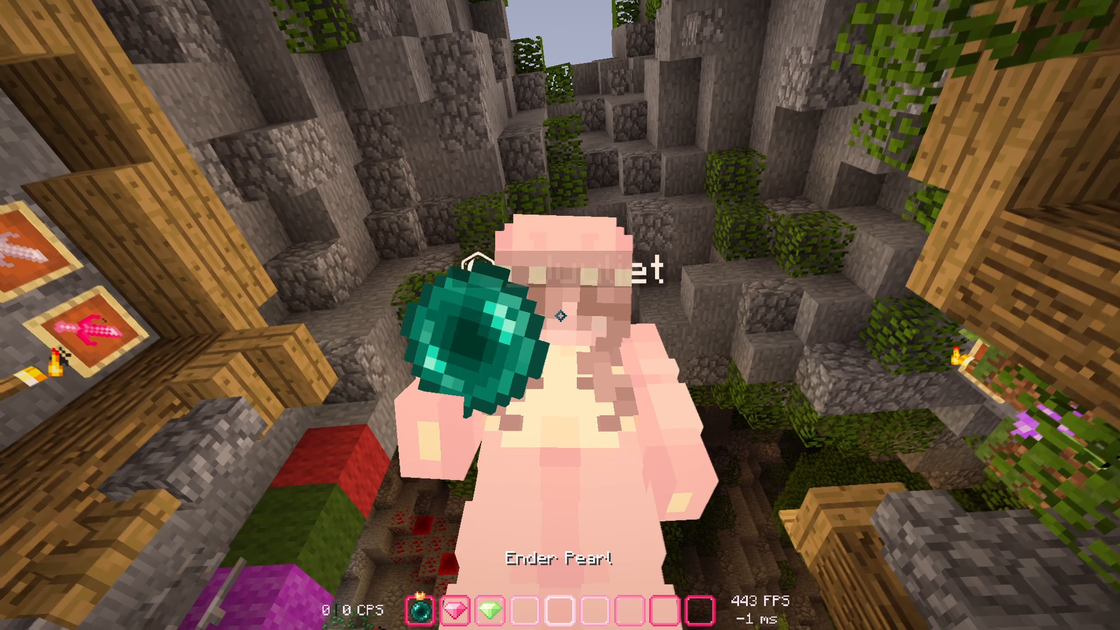
key("c")
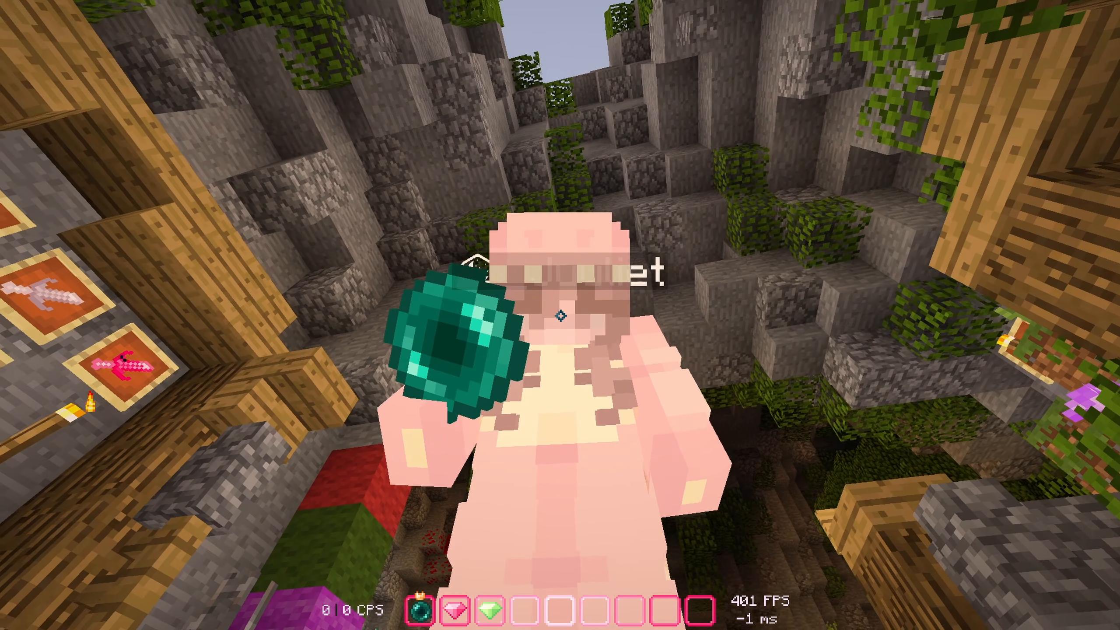
key("c")
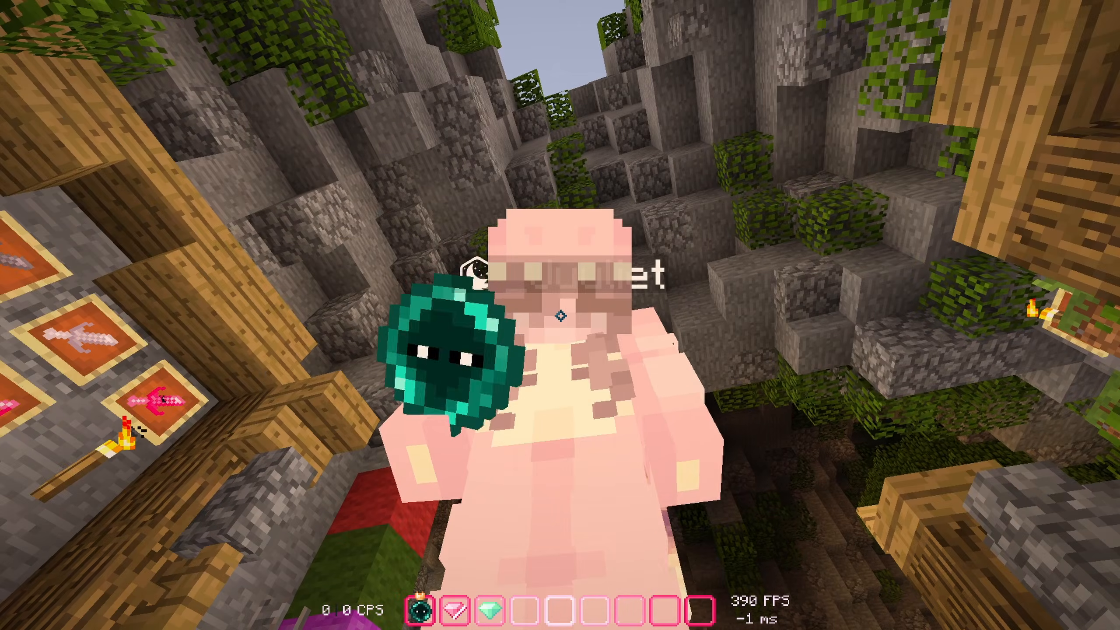
key("shift")
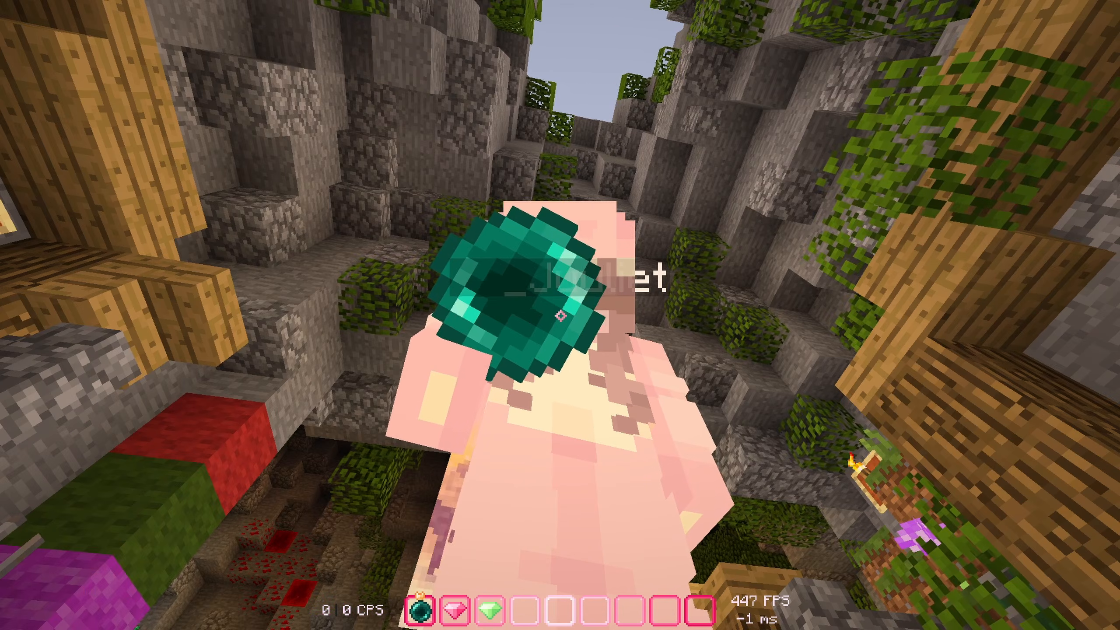
key("c")
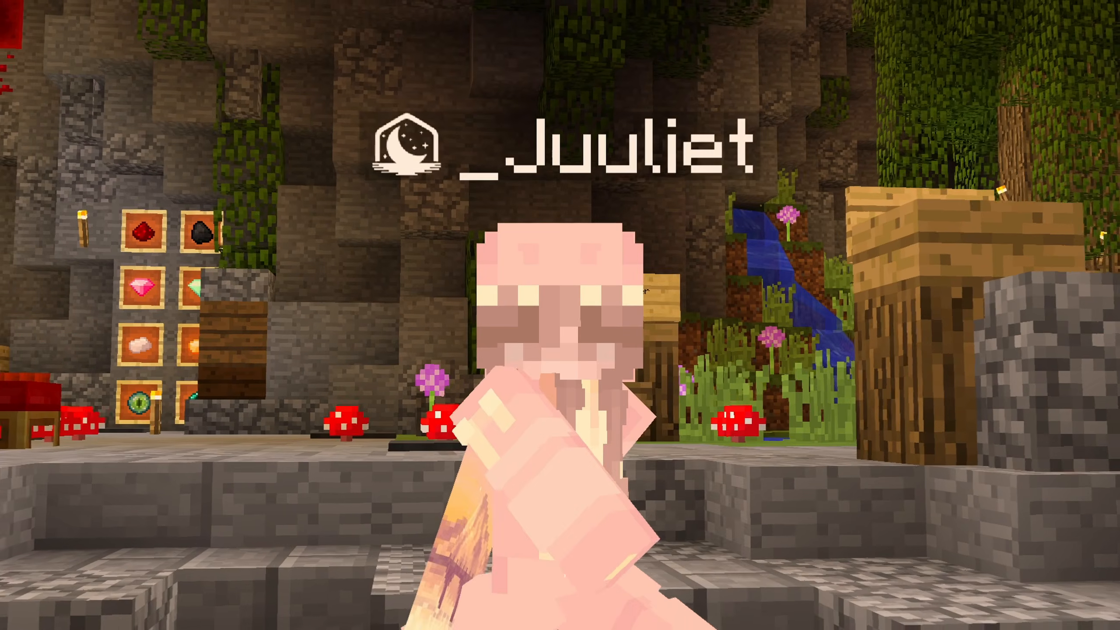
key("s")
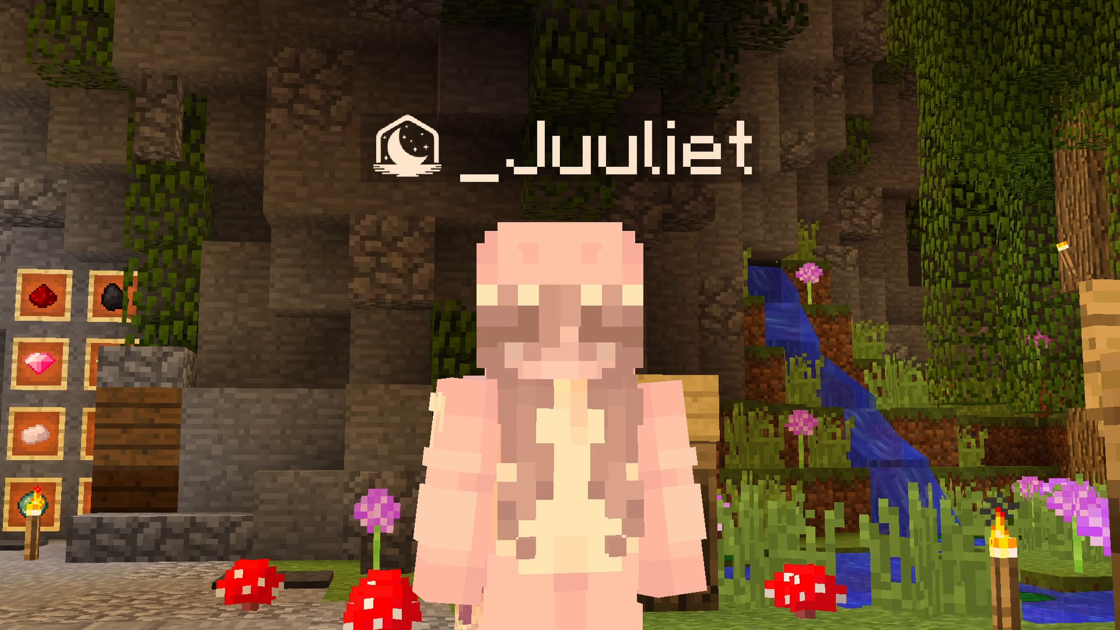